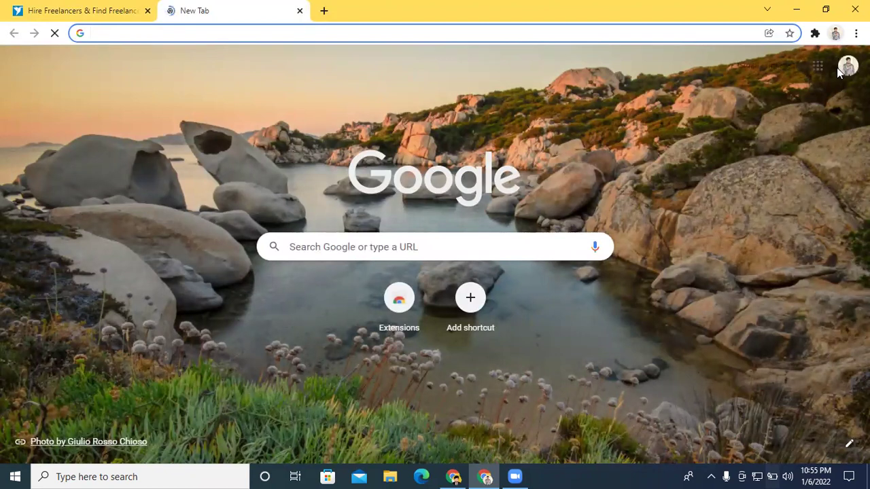
Open Gmail, copy the account's e-mail address from the account panel, and return to Freelancer.
left_click(846, 67)
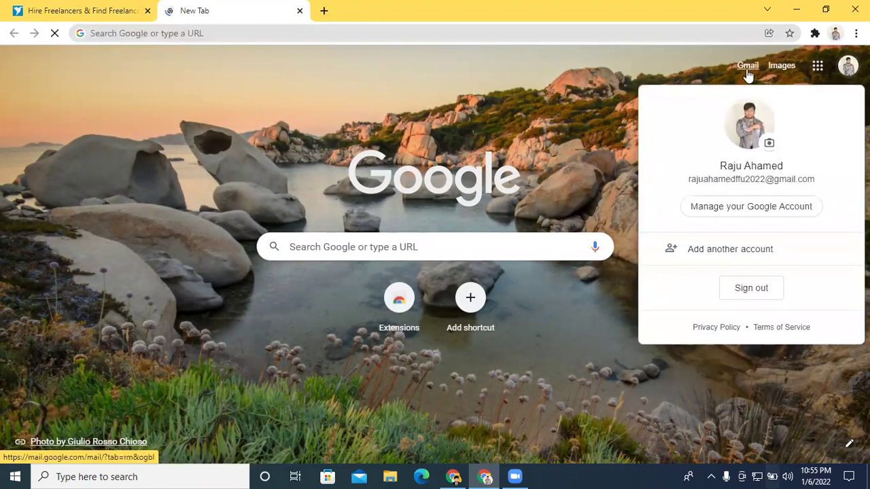
left_click(748, 68)
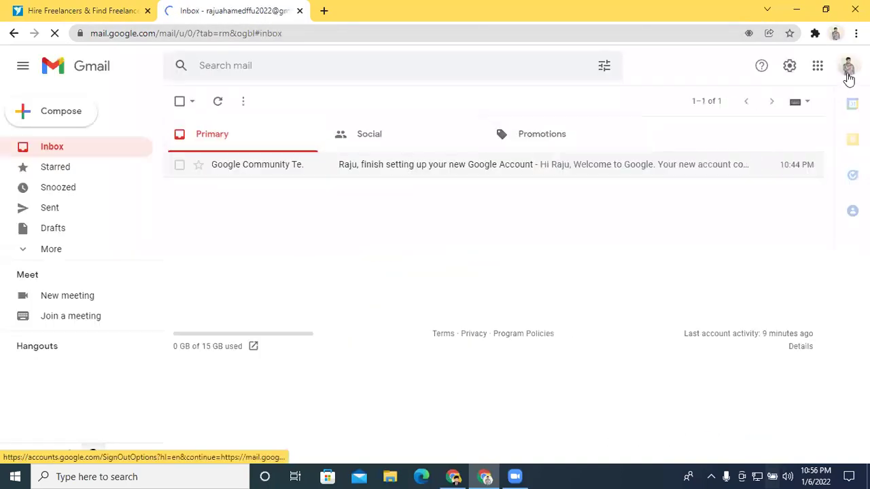
left_click(849, 68)
left_click_drag(688, 178, 815, 179)
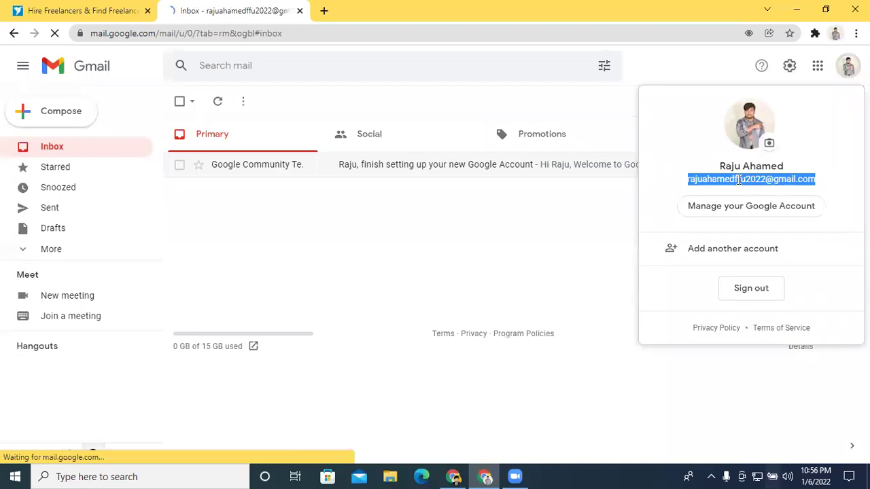
right_click(738, 180)
left_click(667, 189)
left_click(119, 7)
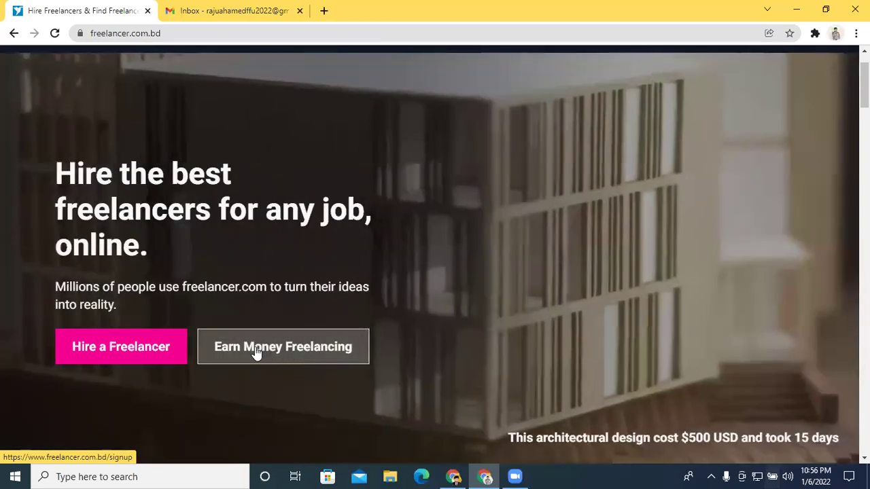
Sign up to earn money using the pasted e-mail, a password and the accepted User Agreement.
left_click(257, 351)
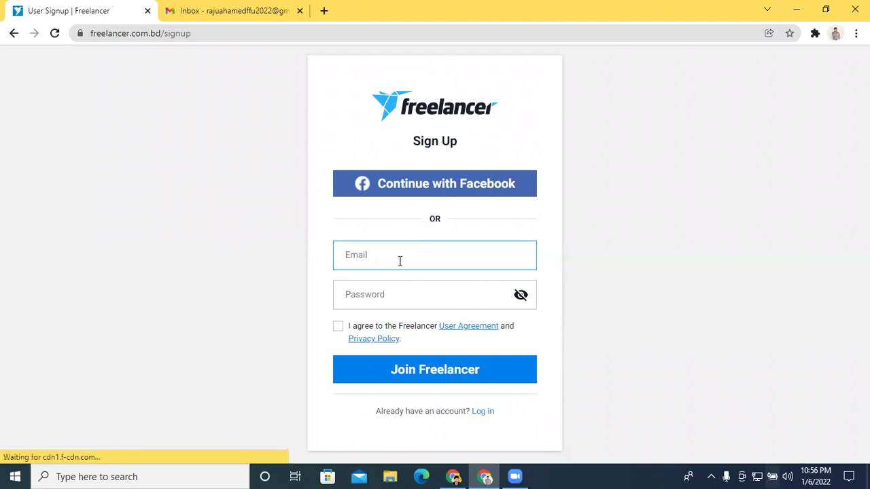
left_click(436, 374)
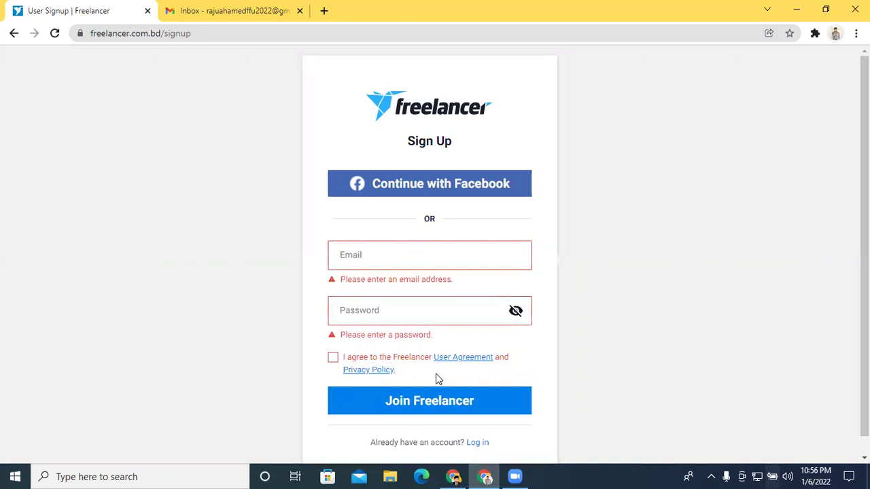
right_click(369, 255)
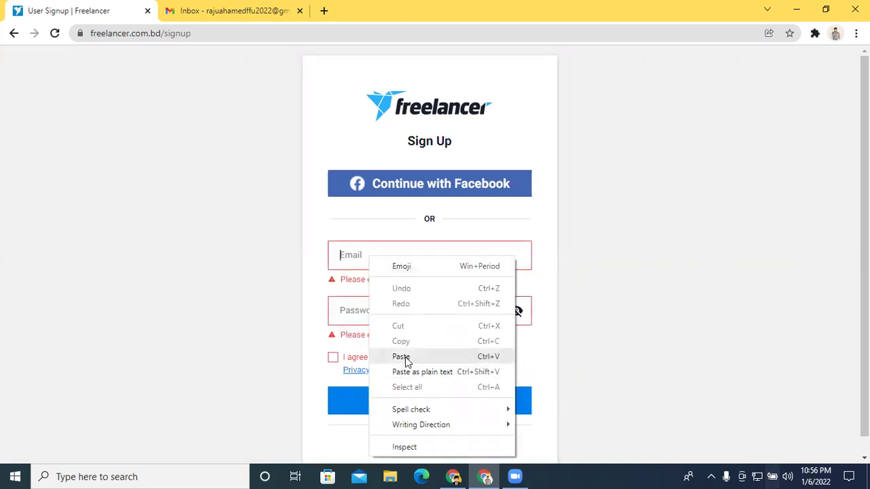
left_click(401, 357)
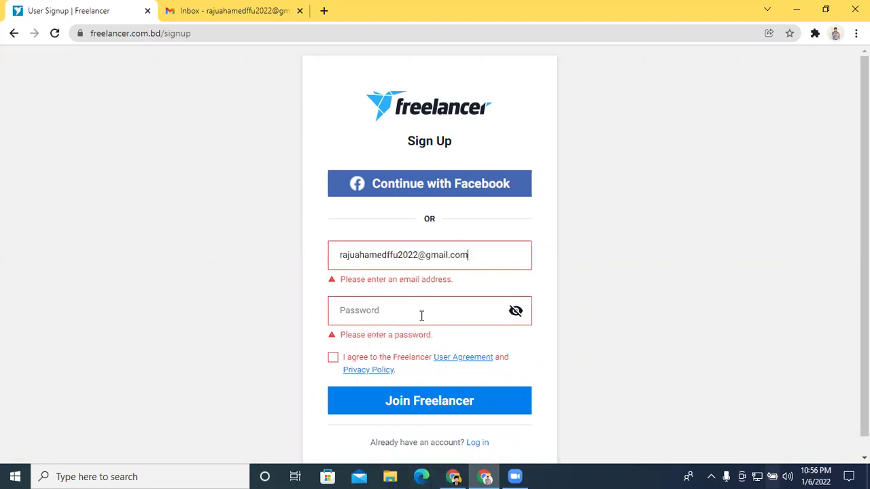
type("•••••••")
left_click(334, 358)
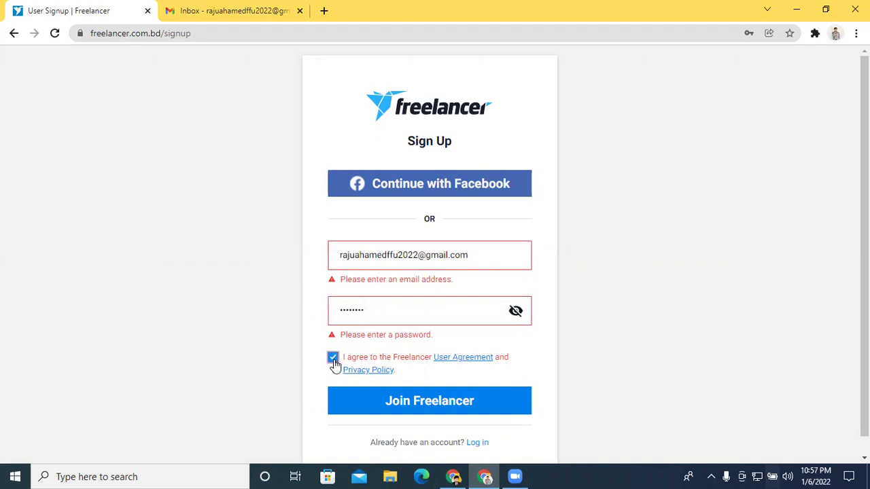
left_click(351, 399)
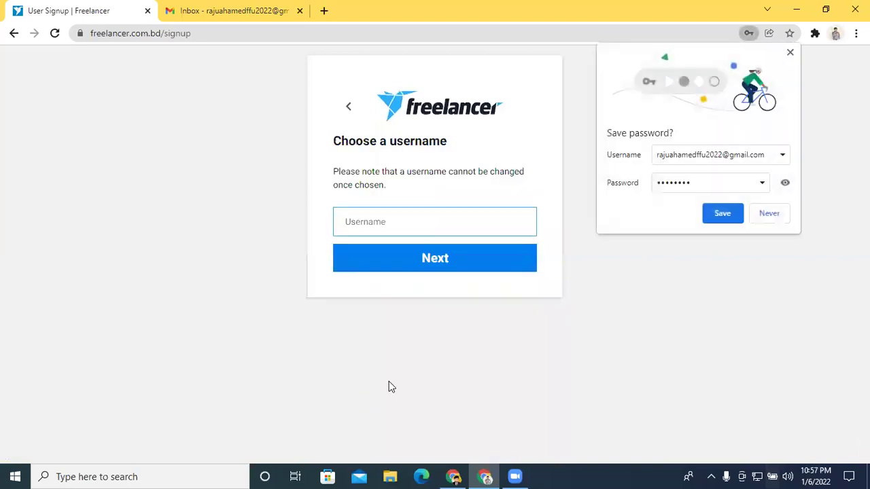
Save the new Freelancer password in the browser.
left_click(730, 215)
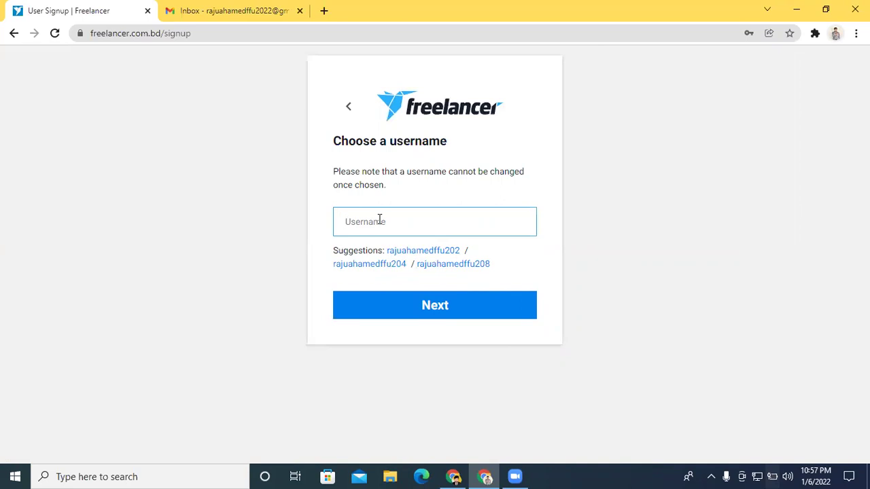
left_click(335, 252)
left_click_drag(335, 252, 383, 252)
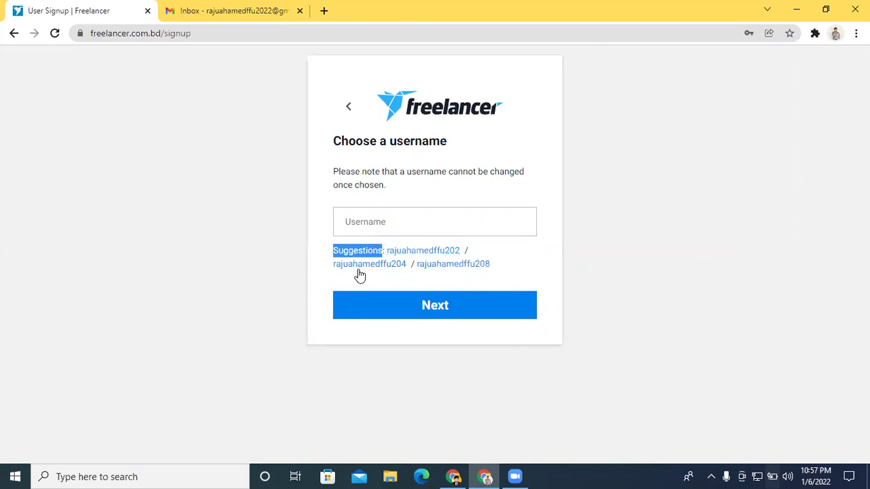
Enter a username for the account, editing its ending to add an underscore suffix.
left_click(366, 221)
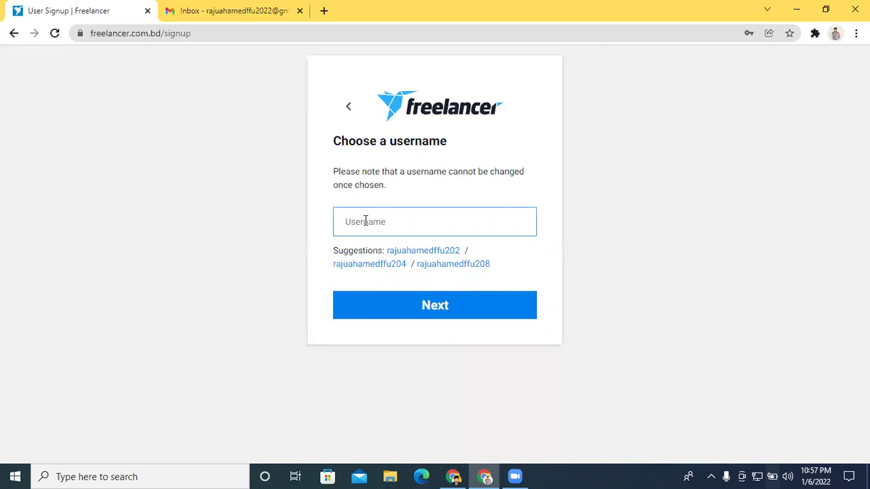
left_click_drag(435, 228, 397, 225)
left_click(401, 222)
type("_")
type("M")
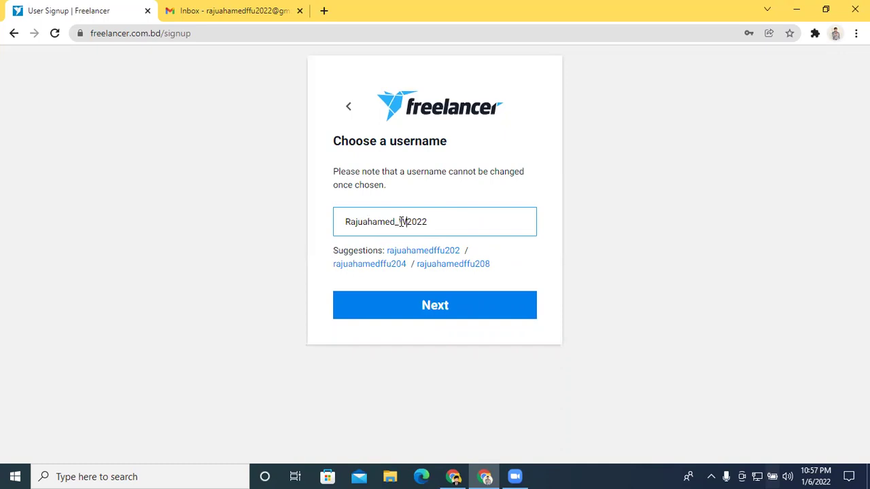
type("P")
key("BackSpace")
Remove the invalid underscore character from the username and resubmit it successfully.
left_click(431, 315)
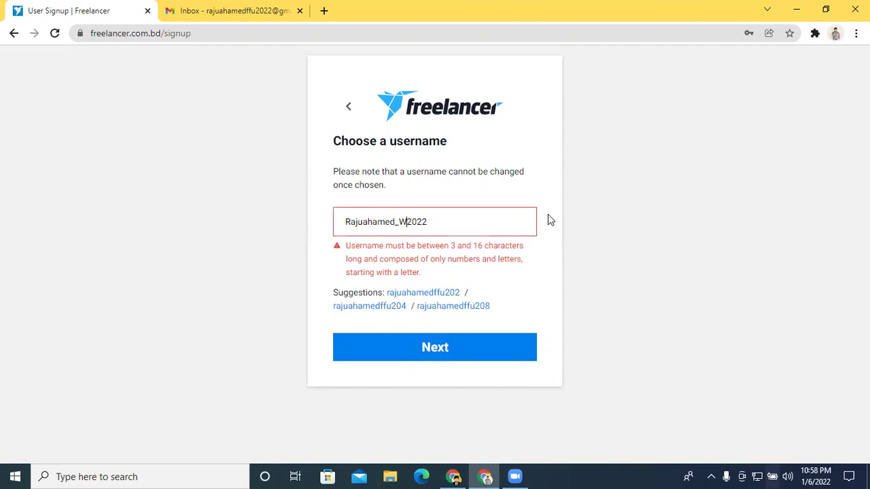
key("BackSpace")
key("BackSpace")
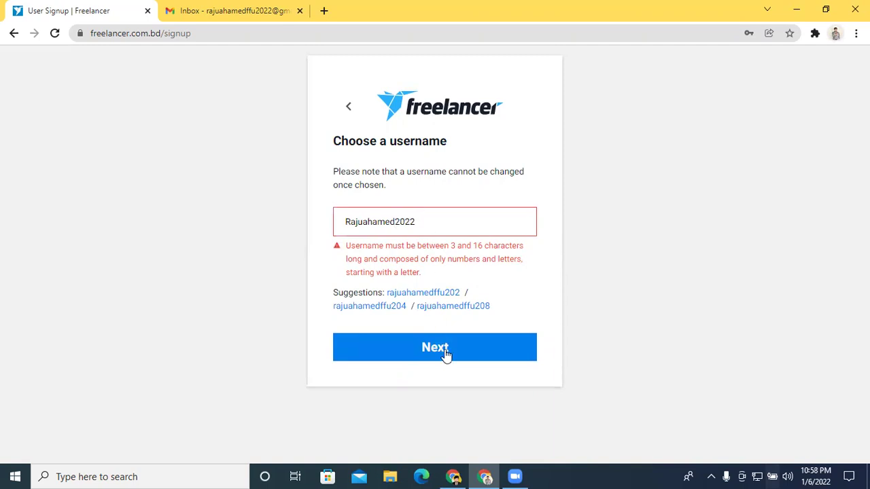
left_click(445, 355)
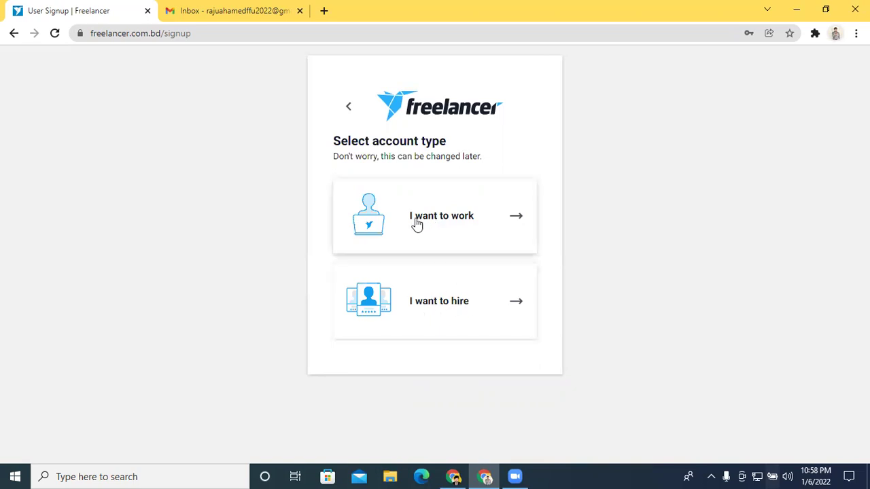
Choose 'I want to work' as the account type and look over the Skills page.
left_click(449, 223)
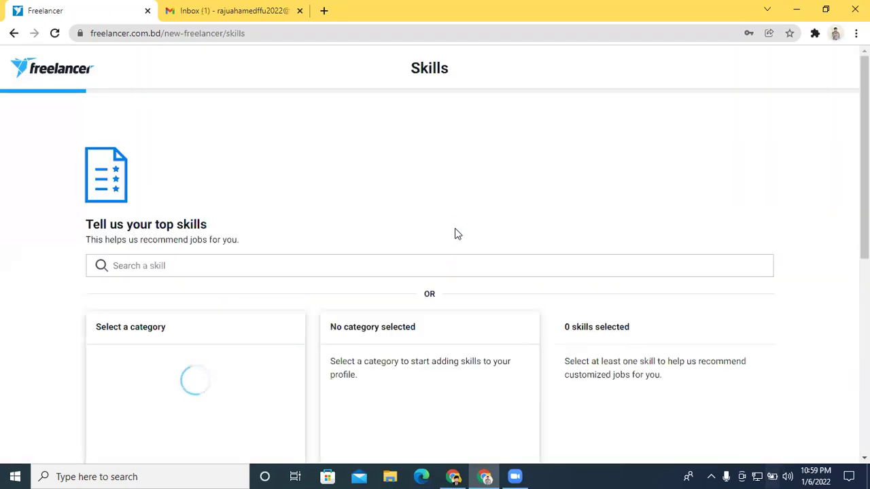
scroll(503, 251, "down", 2)
scroll(476, 241, "up", 2)
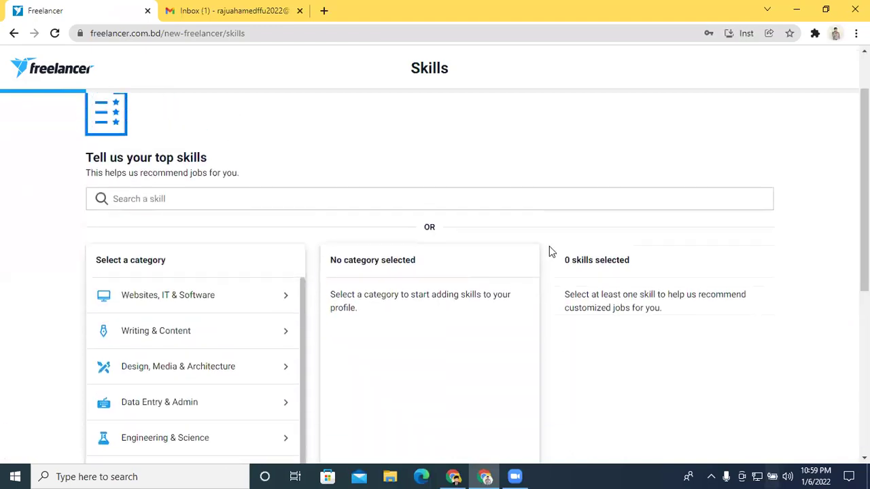
scroll(429, 220, "down", 1)
scroll(558, 190, "up", 1)
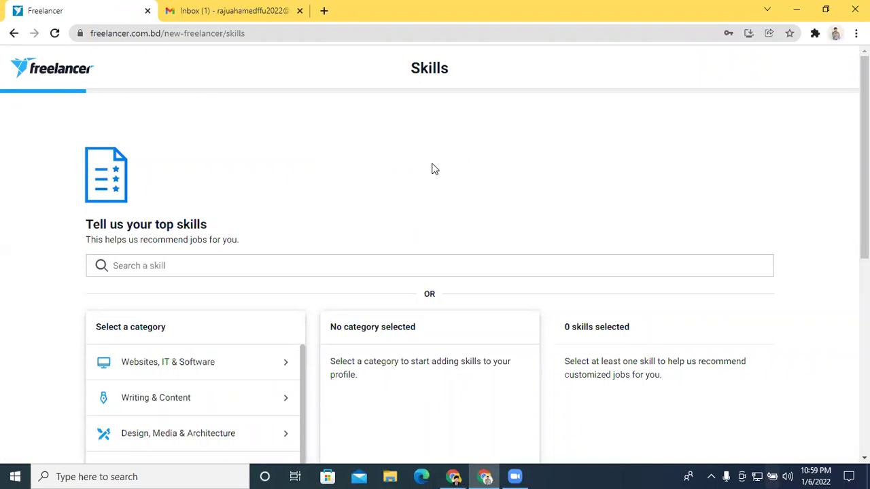
scroll(425, 213, "down", 1)
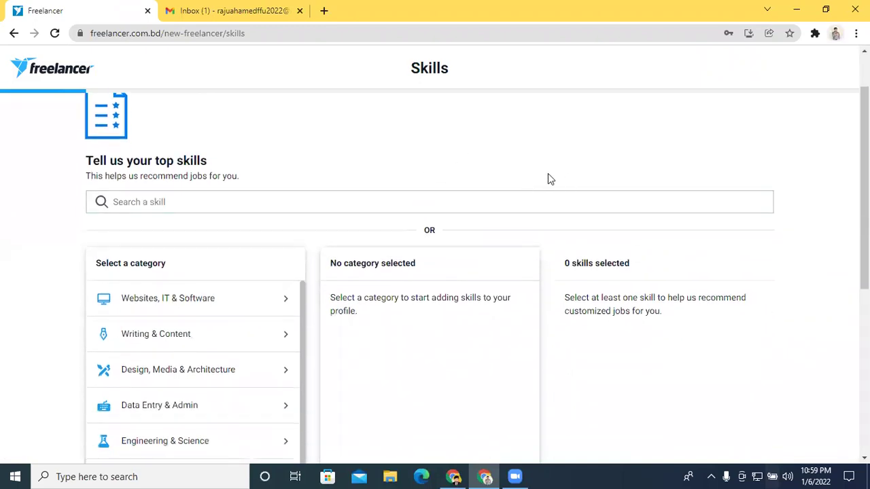
scroll(350, 158, "up", 1)
scroll(285, 238, "down", 1)
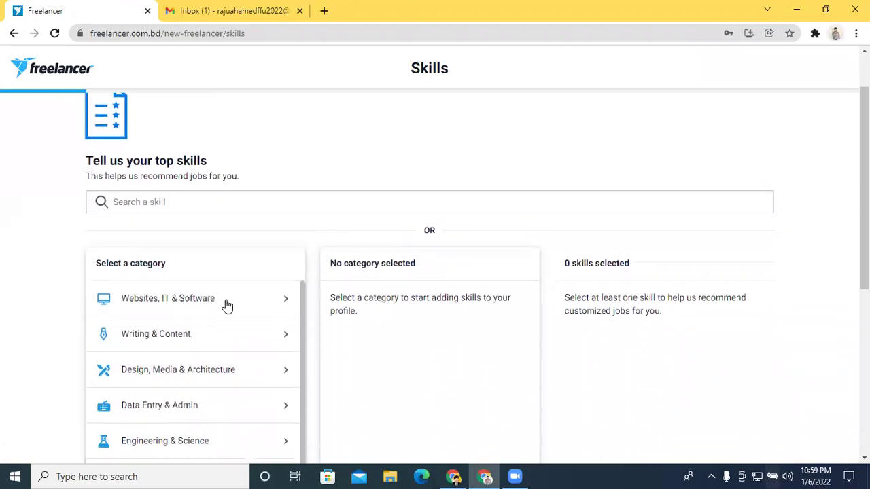
Open the Websites, IT & Software category and browse skills such as PHP, HTML and WordPress.
left_click(183, 304)
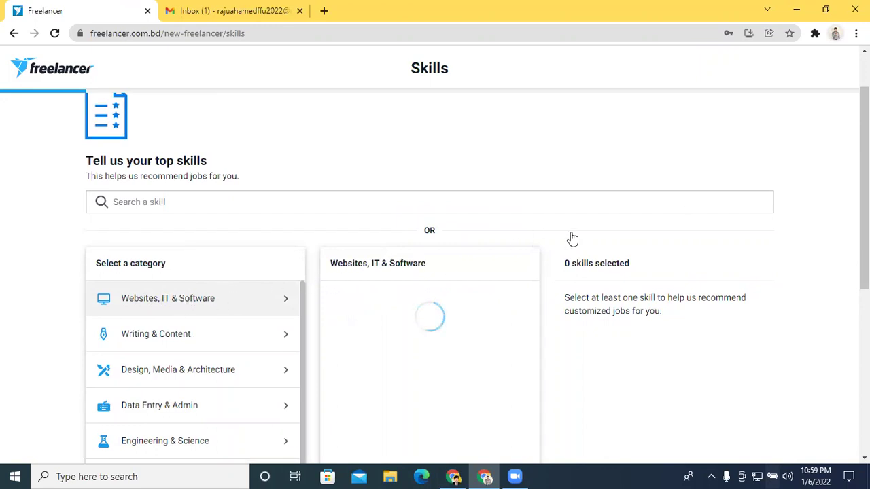
scroll(378, 304, "down", 2)
scroll(377, 304, "down", 1)
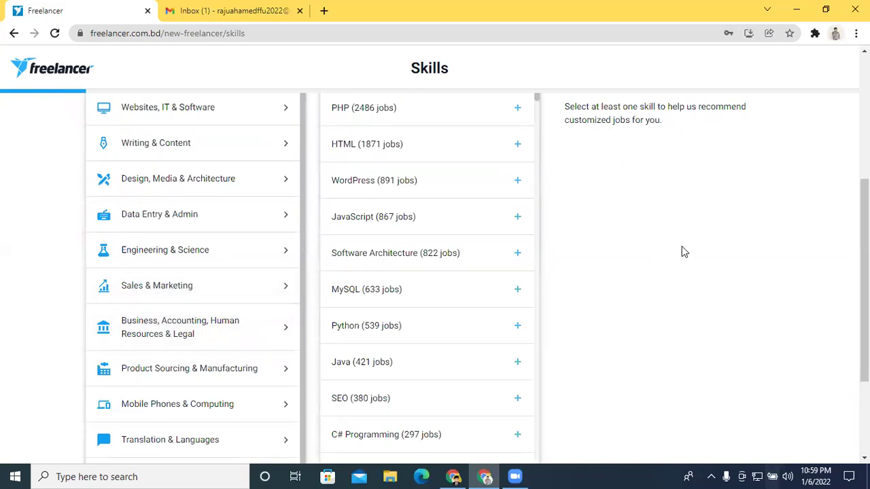
scroll(682, 246, "up", 3)
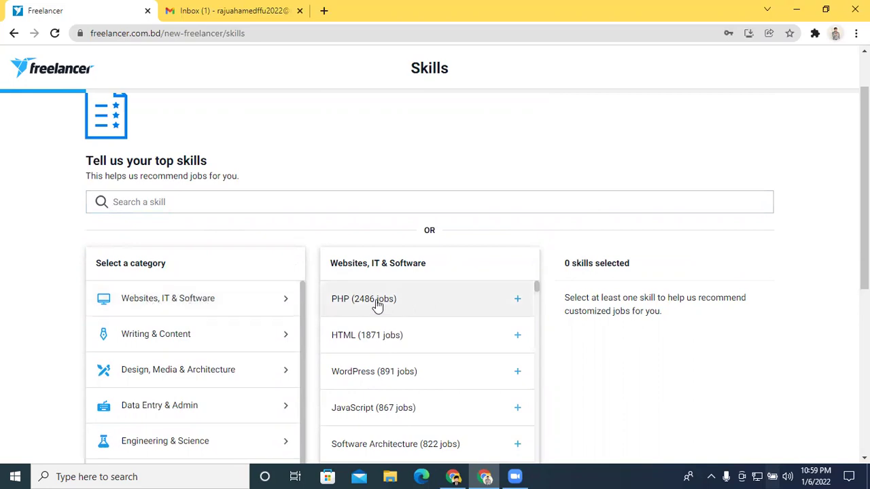
scroll(607, 256, "down", 2)
scroll(550, 258, "up", 1)
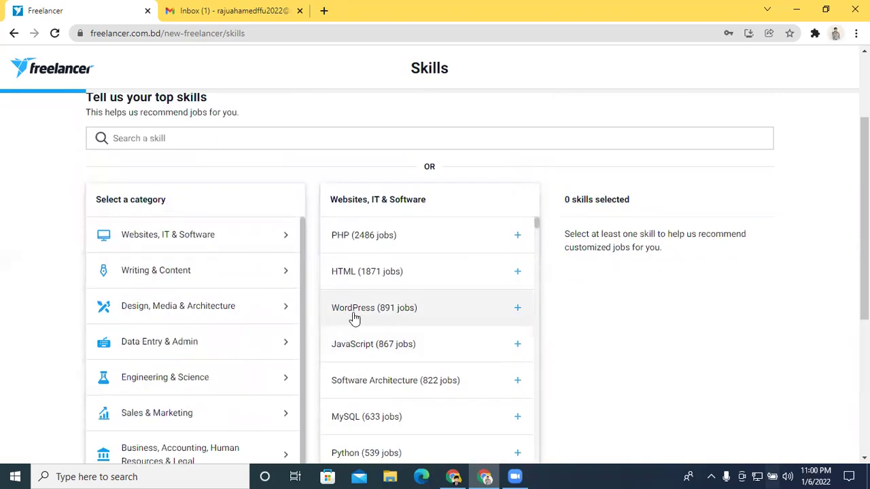
Add WordPress, PHP and HTML to the selected profile skills.
left_click(518, 313)
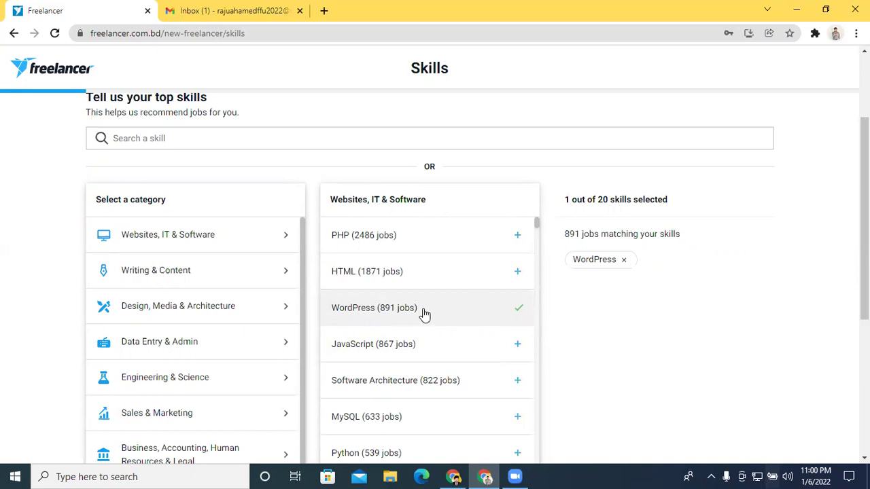
scroll(544, 310, "down", 2)
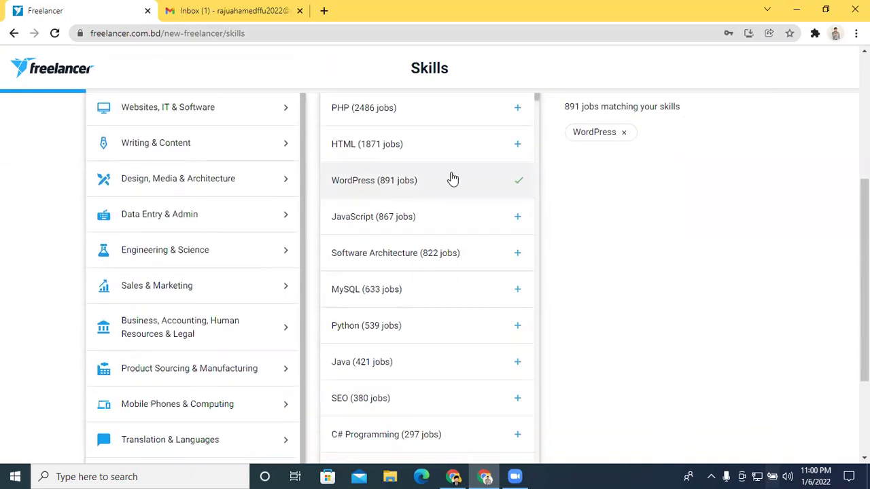
scroll(349, 276, "down", 2)
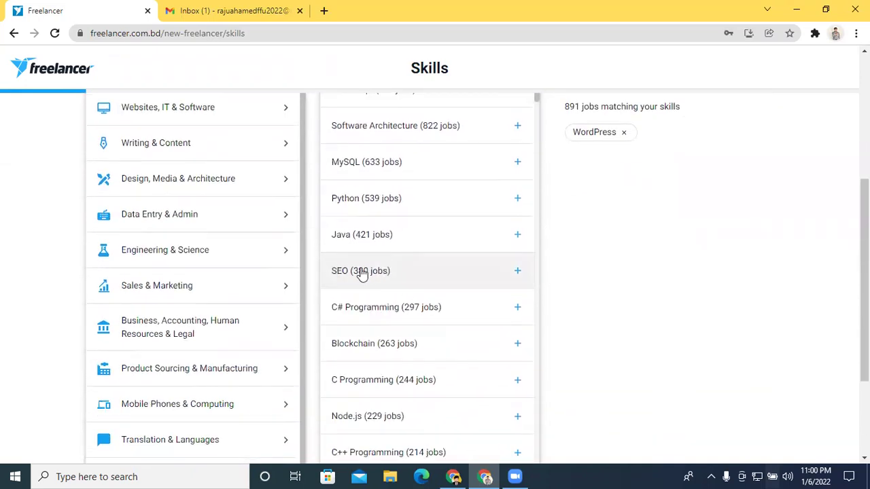
scroll(368, 272, "down", 2)
scroll(394, 361, "up", 4)
scroll(384, 285, "up", 1)
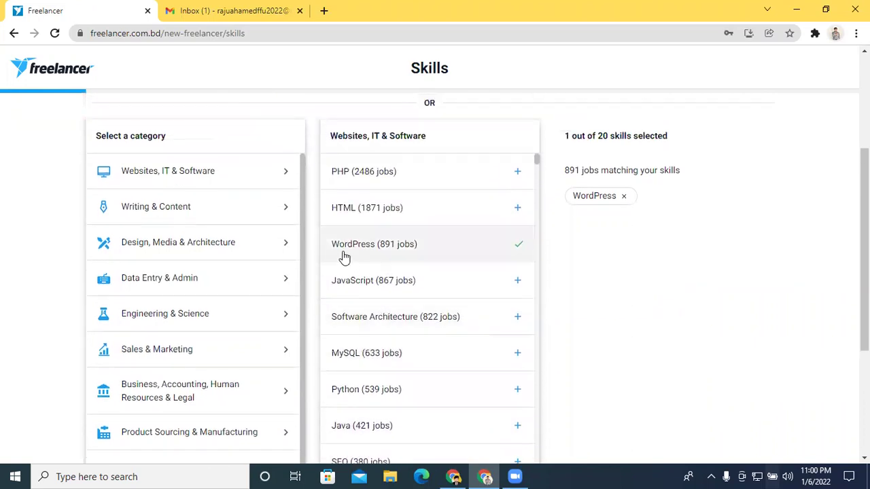
left_click(520, 174)
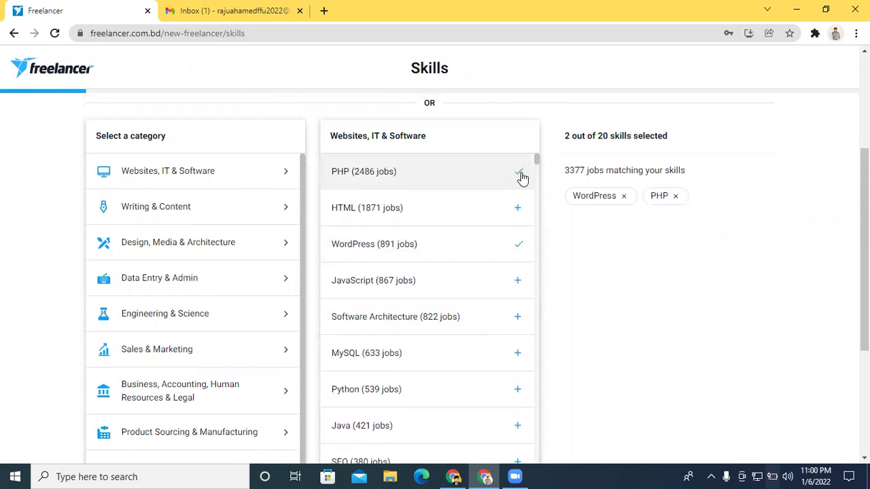
left_click(517, 213)
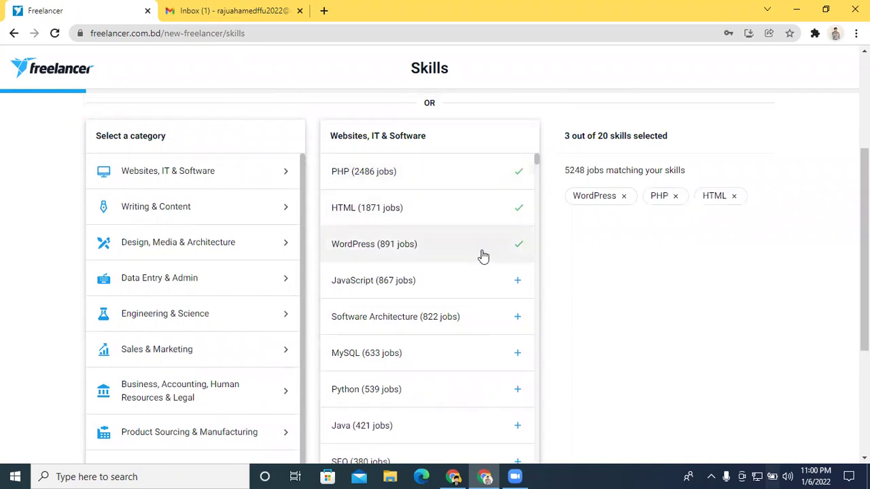
Scroll through the remaining skills such as HTML5, Laravel, Web Scraping and Flutter.
scroll(483, 257, "down", 2)
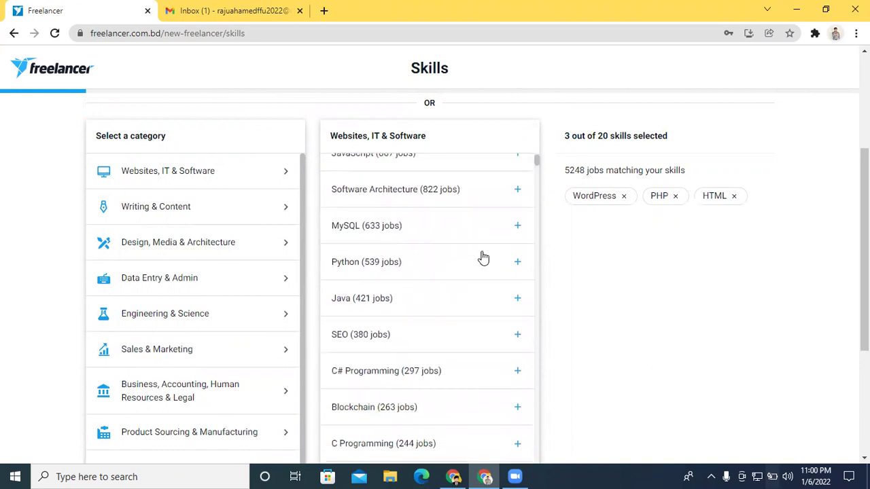
scroll(448, 321, "down", 3)
scroll(449, 321, "down", 2)
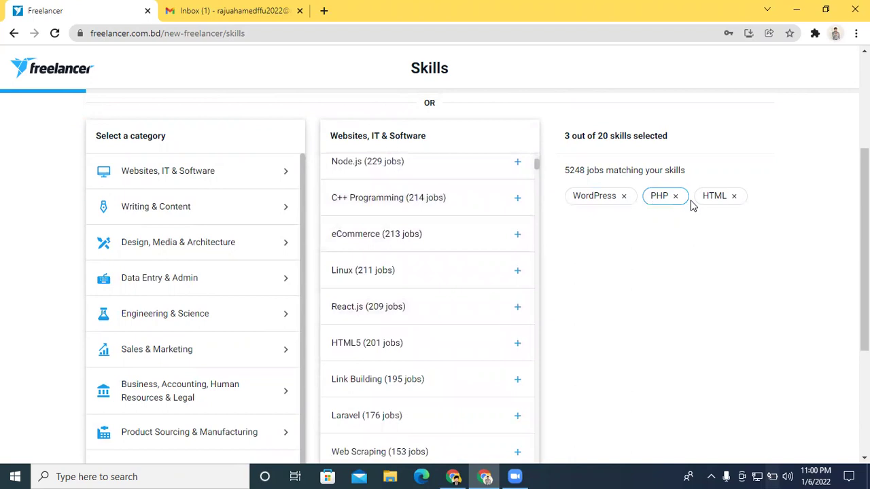
scroll(453, 301, "down", 2)
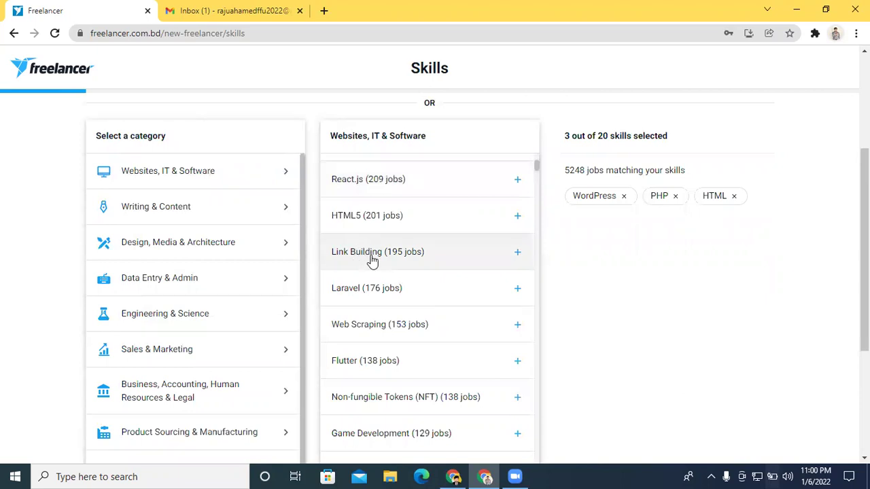
scroll(442, 278, "down", 3)
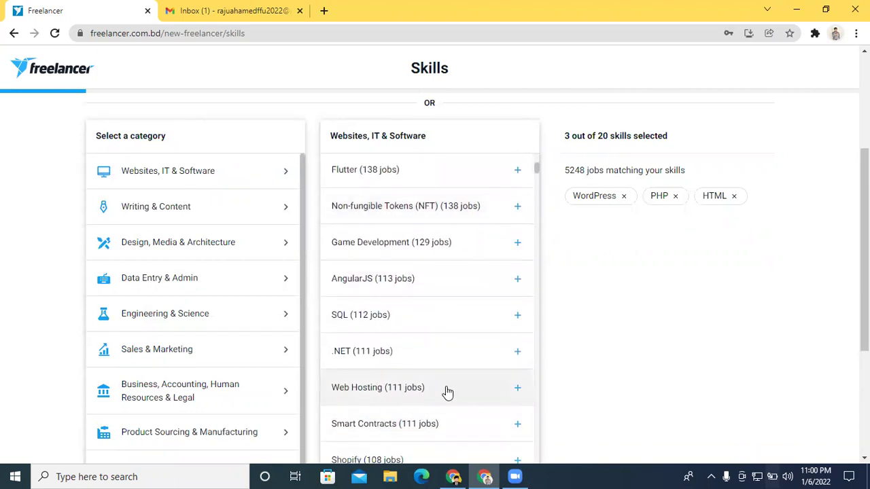
scroll(453, 388, "down", 1)
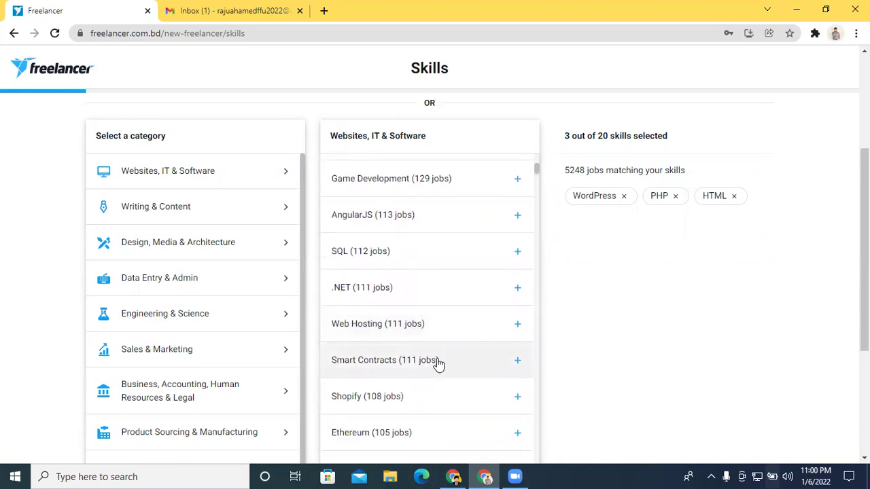
scroll(435, 393, "down", 1)
scroll(459, 379, "down", 2)
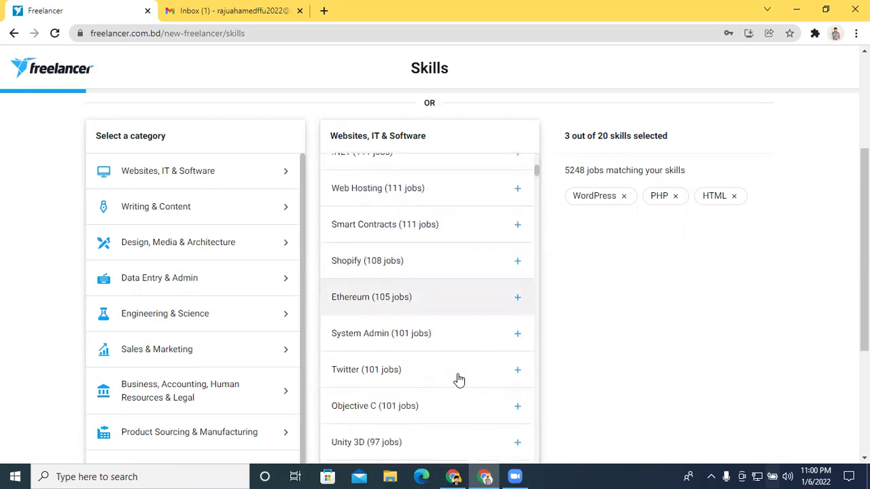
scroll(459, 379, "down", 2)
scroll(458, 379, "down", 1)
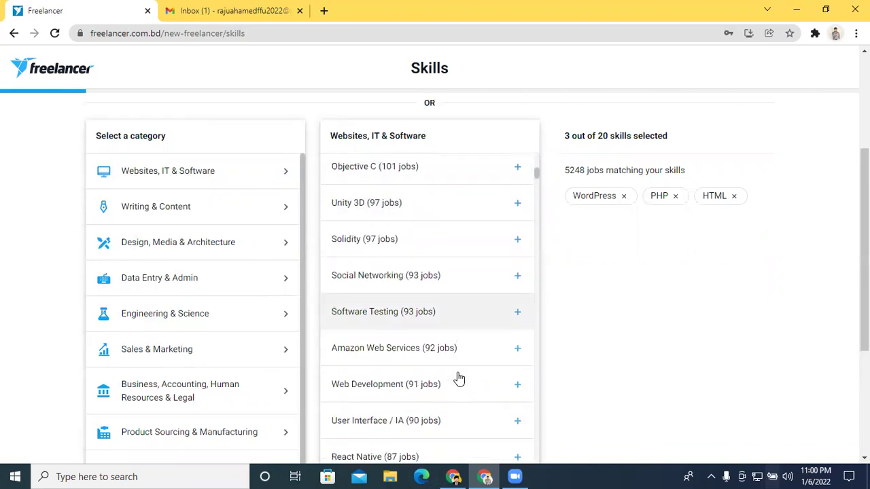
scroll(488, 264, "up", 10)
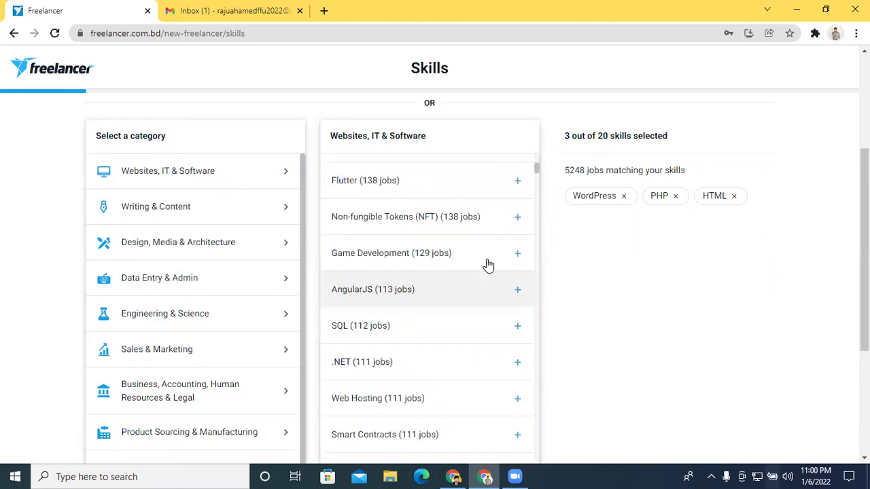
scroll(554, 276, "down", 3)
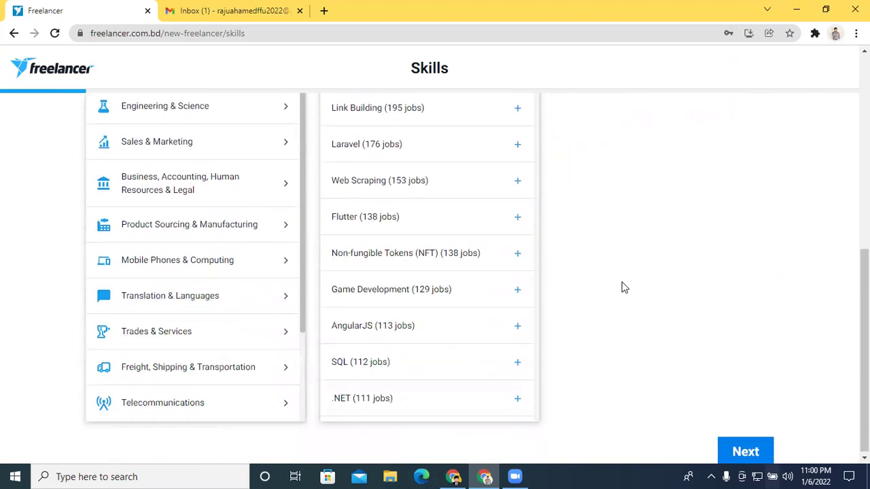
scroll(405, 303, "down", 3)
scroll(408, 304, "down", 4)
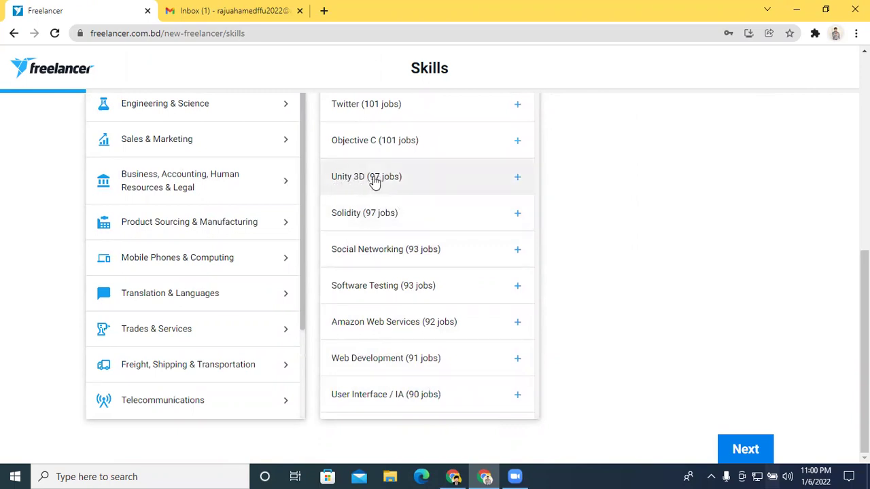
scroll(360, 185, "up", 1)
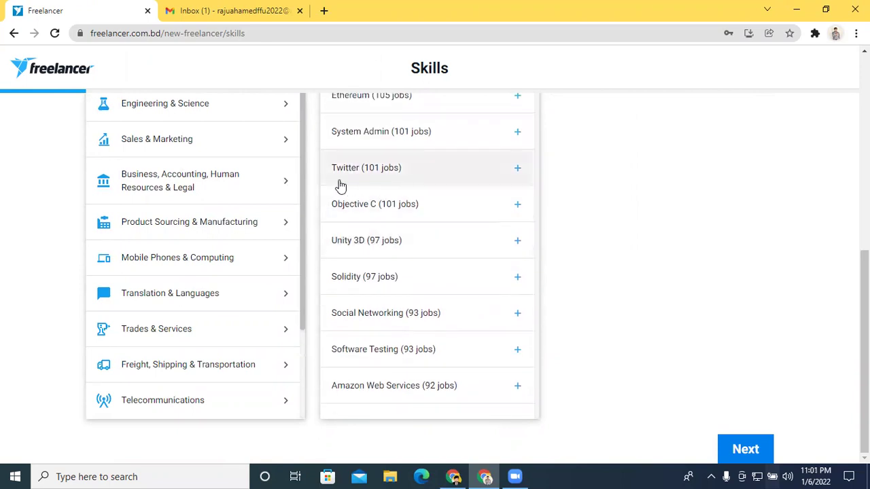
scroll(371, 184, "up", 1)
scroll(369, 187, "up", 2)
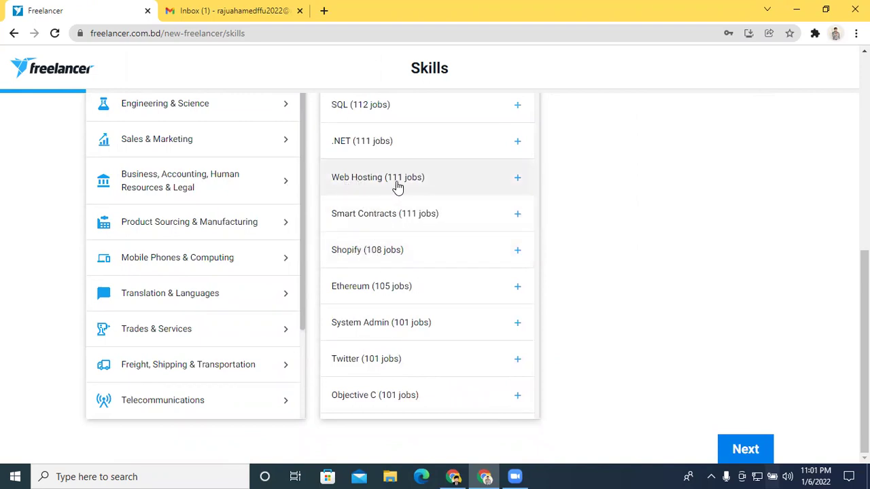
scroll(396, 188, "up", 5)
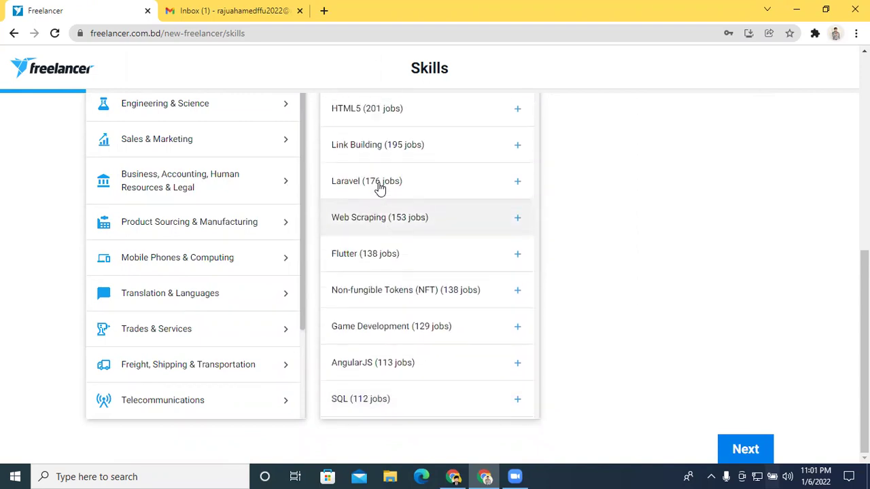
scroll(380, 188, "up", 6)
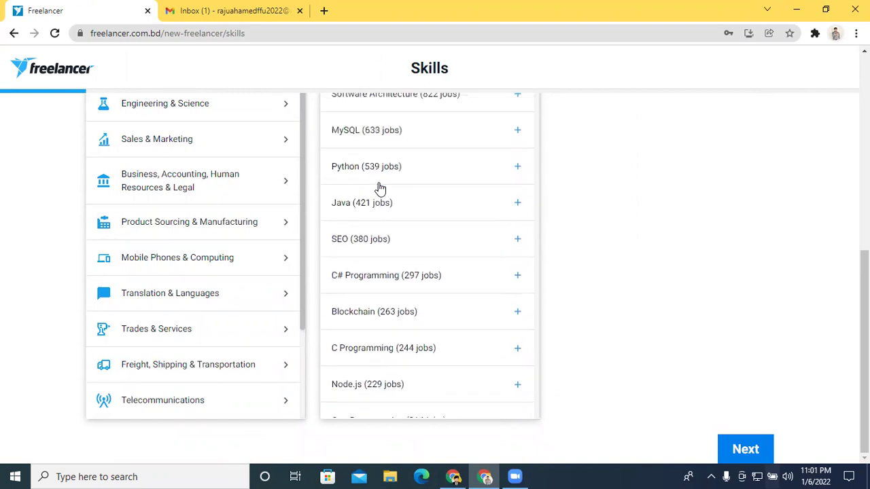
scroll(384, 198, "up", 4)
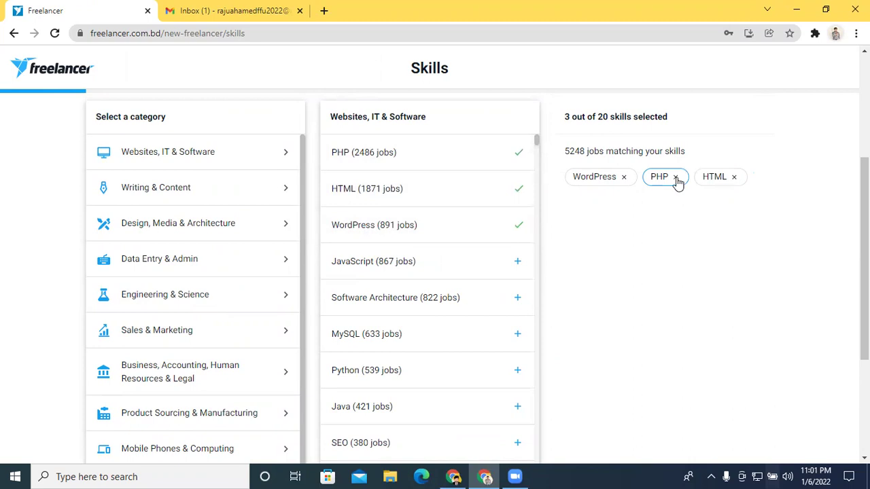
left_click(677, 179)
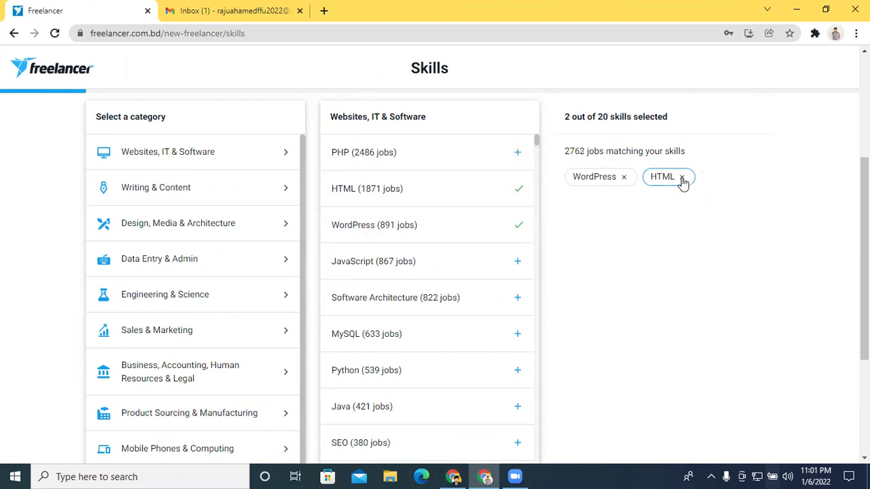
left_click(666, 181)
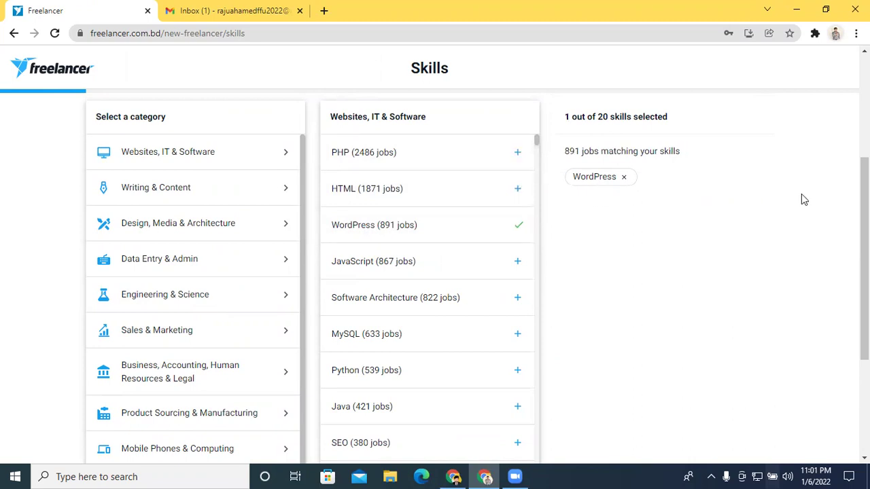
left_click(517, 155)
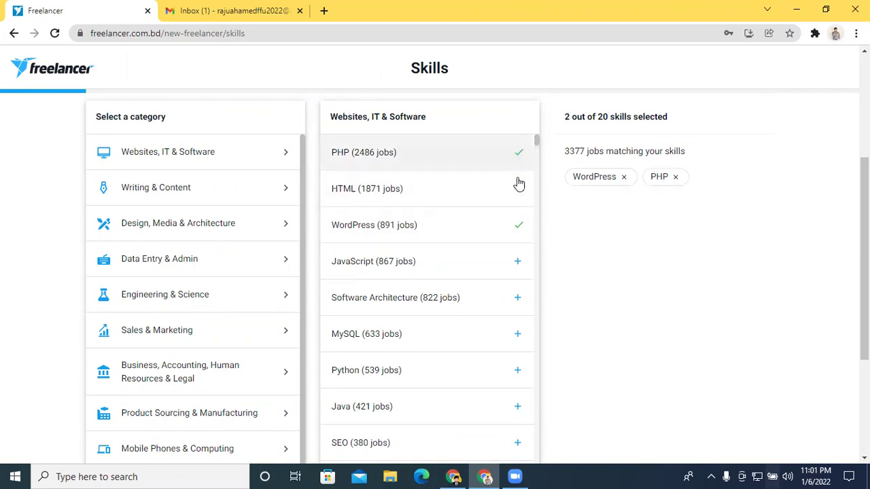
left_click(519, 190)
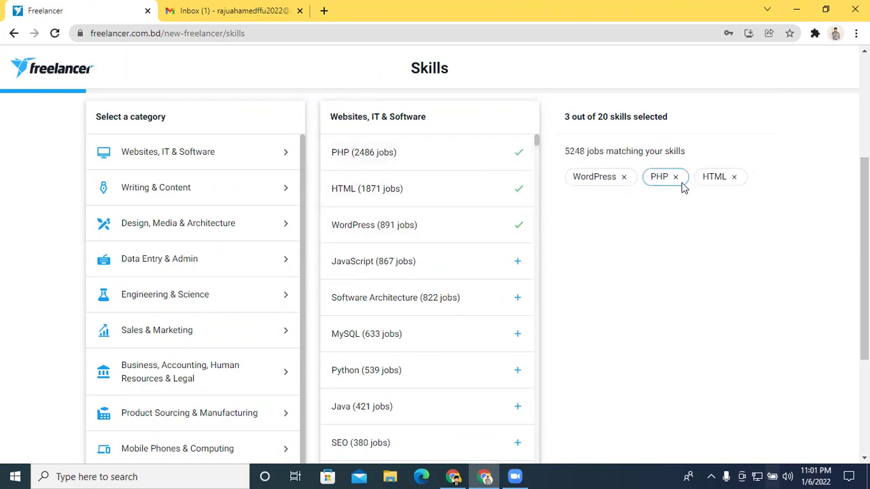
scroll(732, 236, "down", 2)
scroll(713, 239, "down", 1)
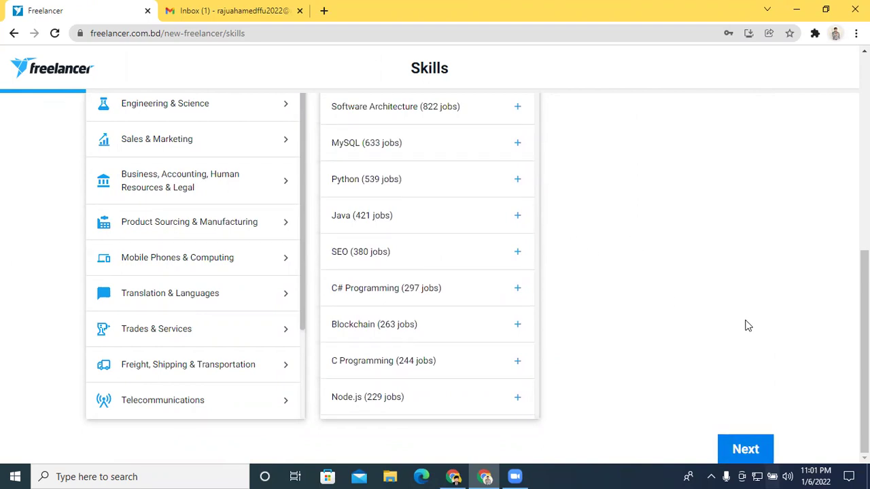
scroll(401, 213, "up", 5)
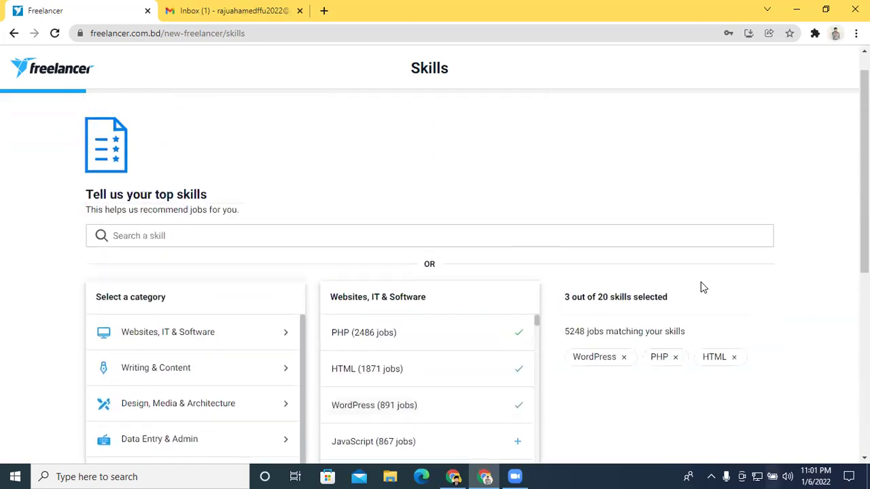
scroll(732, 310, "down", 5)
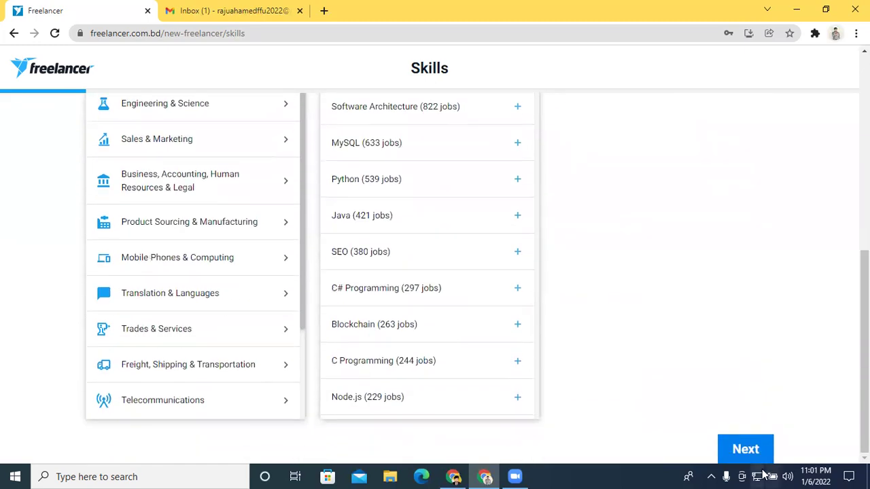
Continue to Linked accounts, abandon the Facebook login popup, and skip account linking.
left_click(755, 461)
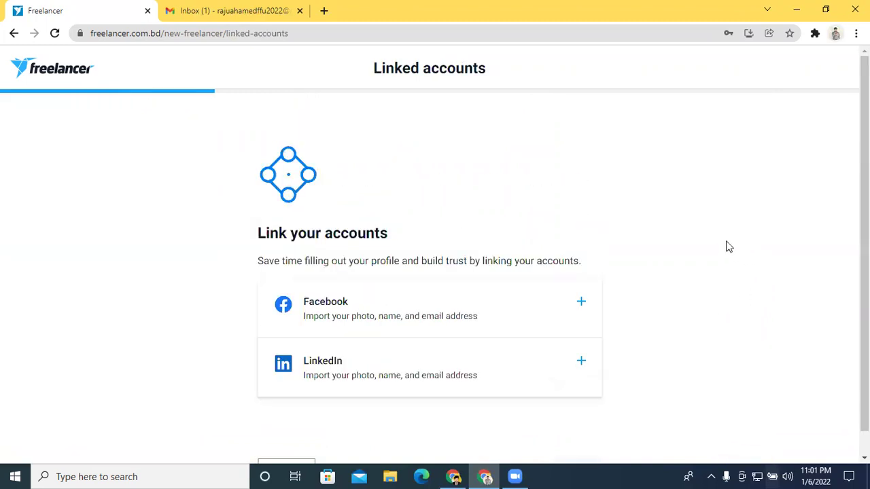
scroll(727, 246, "down", 1)
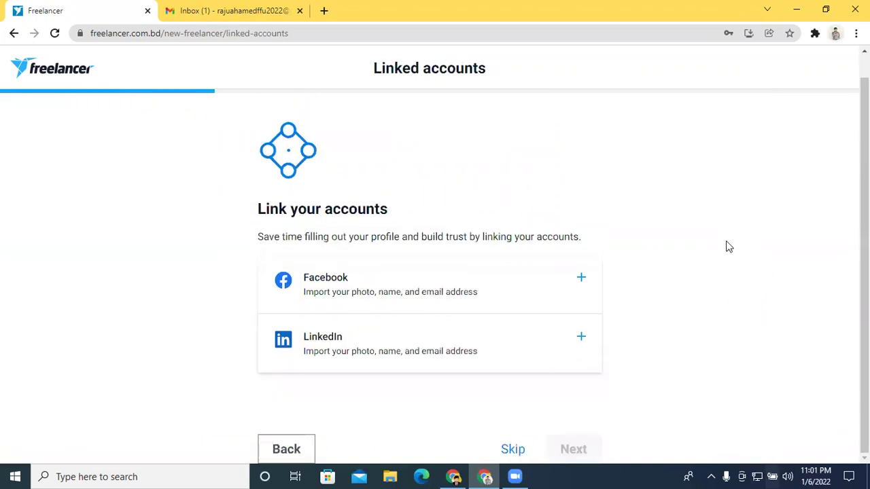
left_click(579, 281)
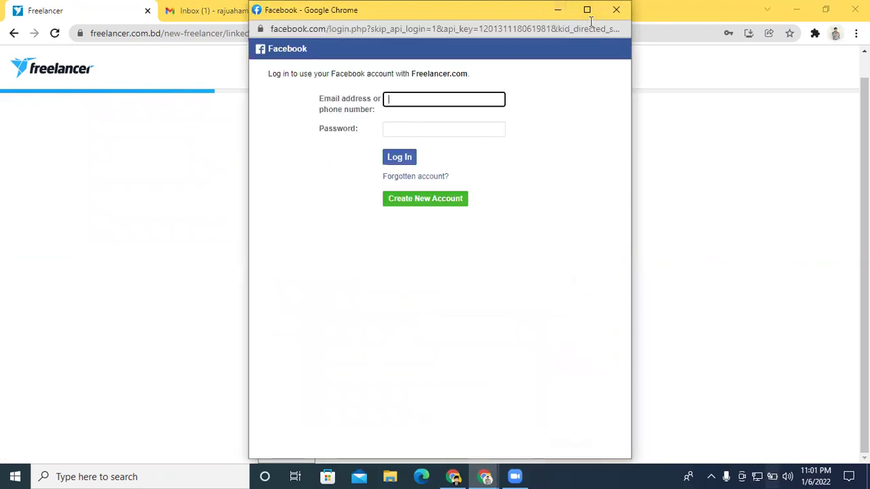
left_click(616, 10)
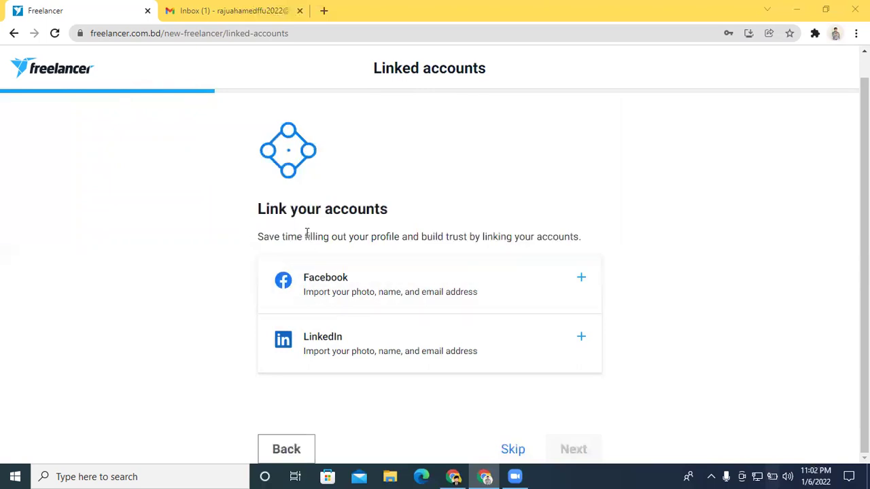
left_click(510, 451)
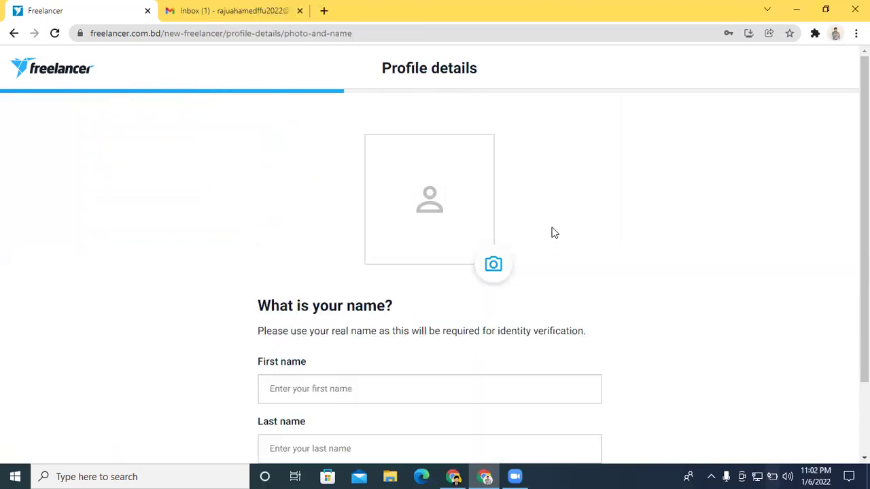
Start a camera profile photo and allow the site to use the camera.
scroll(310, 213, "down", 2)
scroll(240, 186, "up", 2)
scroll(372, 216, "down", 1)
scroll(202, 202, "up", 1)
scroll(286, 233, "down", 2)
left_click(345, 351)
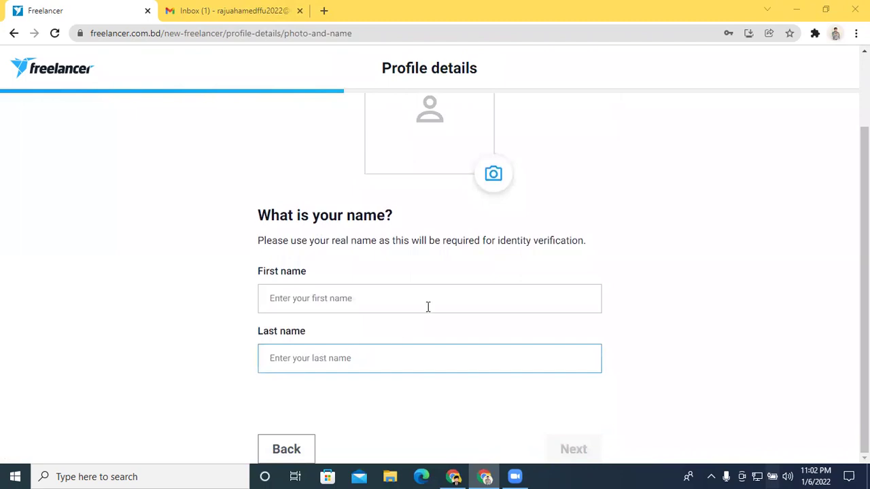
scroll(428, 306, "up", 2)
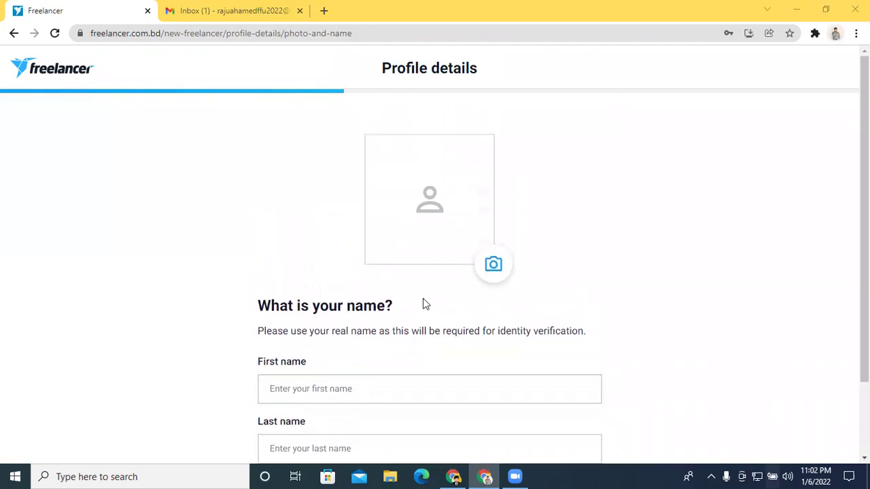
left_click(494, 266)
left_click(196, 106)
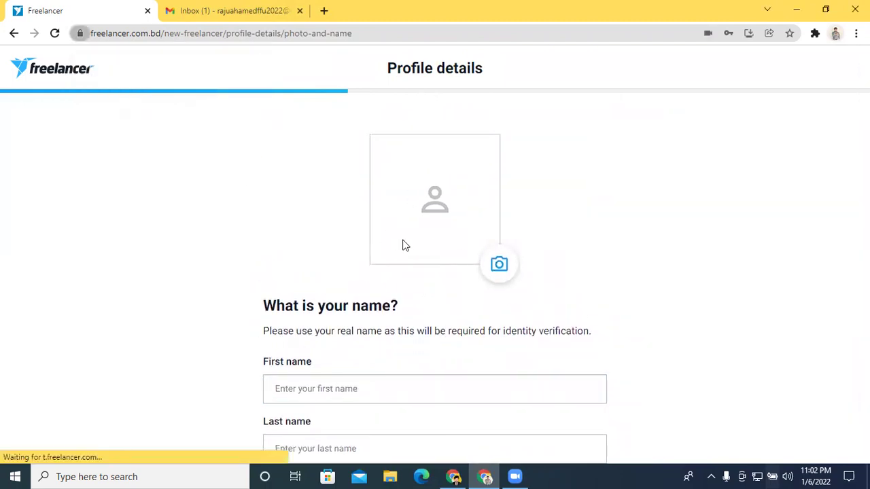
Take the webcam photo, upload it as the profile picture, and close the camera dialog.
left_click(430, 391)
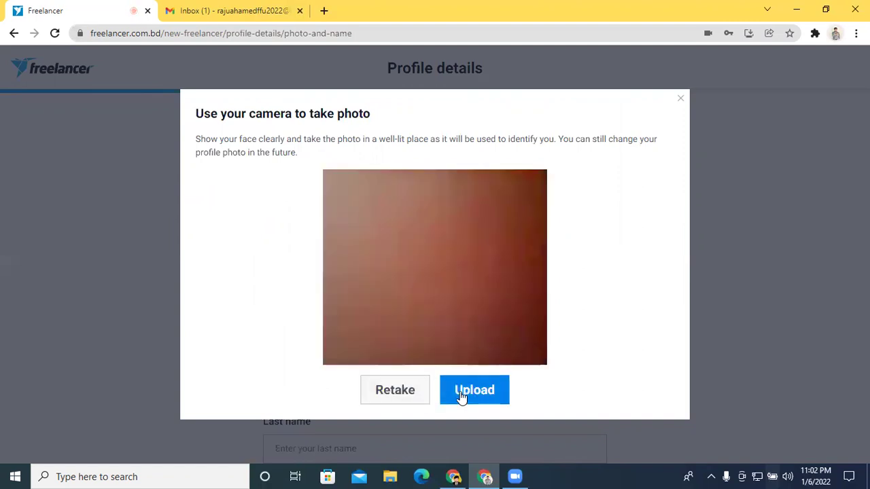
left_click(462, 393)
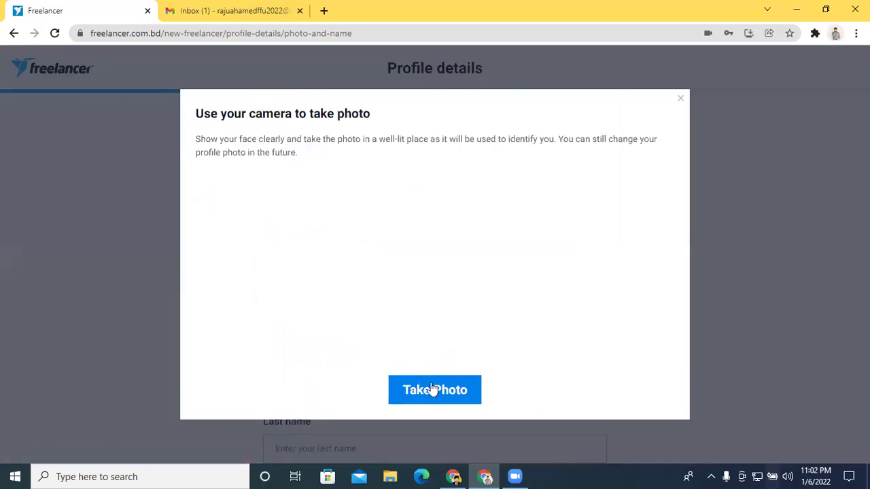
double_click(677, 102)
left_click(680, 99)
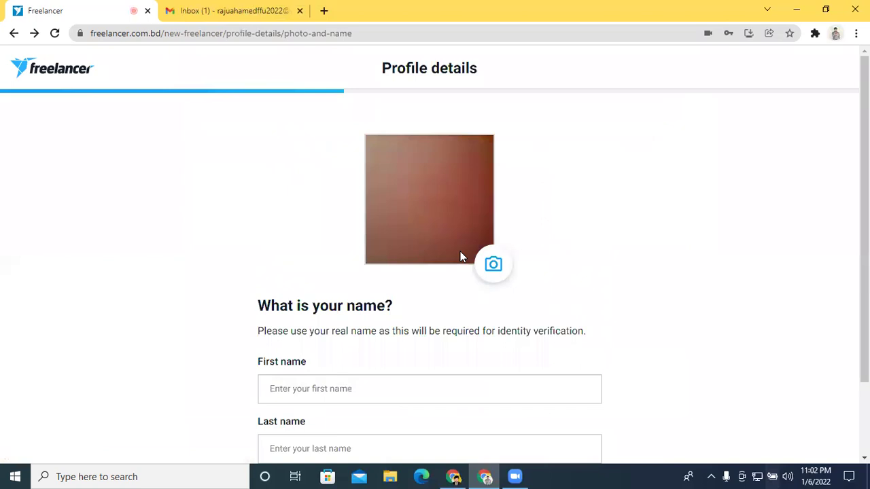
scroll(406, 344, "down", 1)
Enter the user's first name, move the surname into Last name, and submit.
left_click(367, 320)
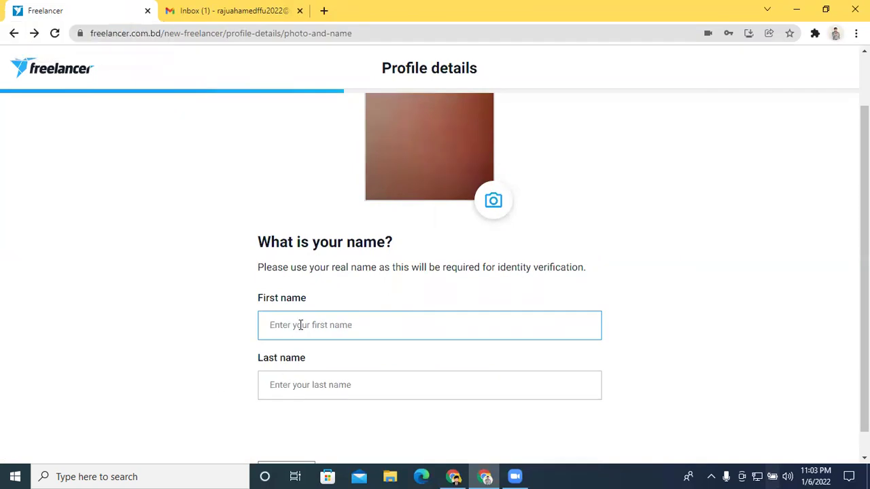
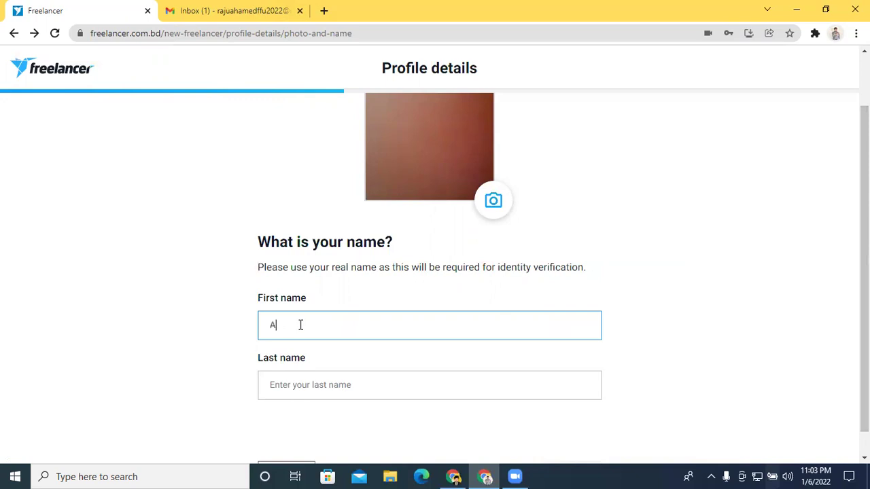
double_click(308, 325)
key("ctrl+c")
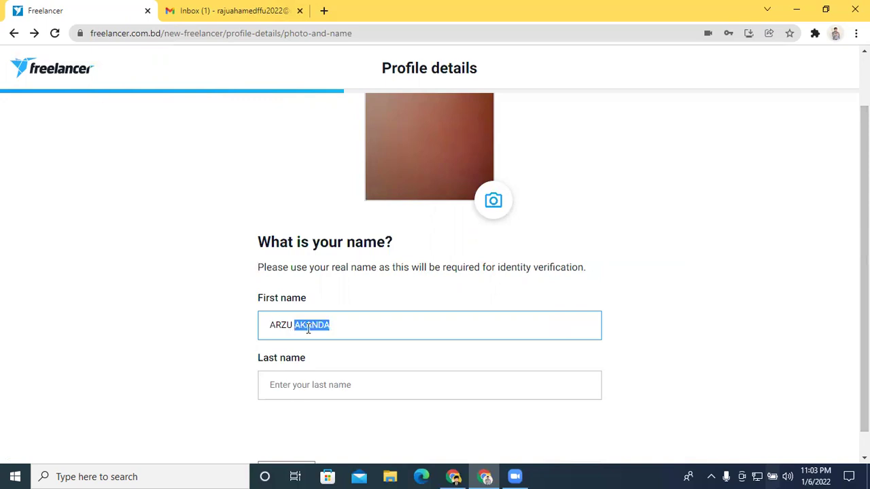
right_click(307, 326)
left_click(343, 161)
left_click(327, 385)
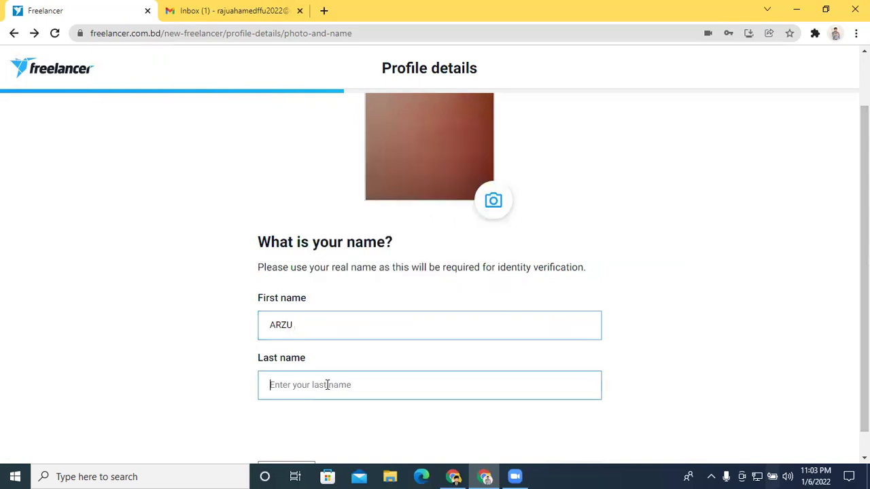
key("ctrl+v")
scroll(370, 372, "down", 1)
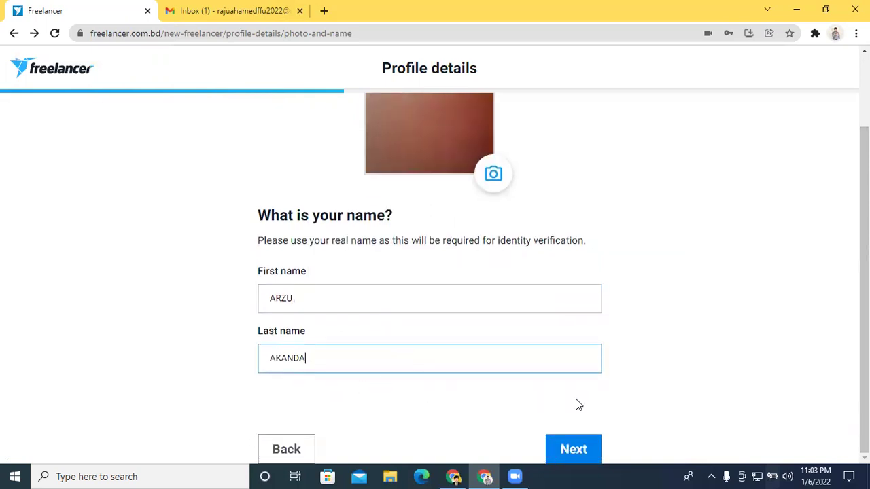
left_click(575, 452)
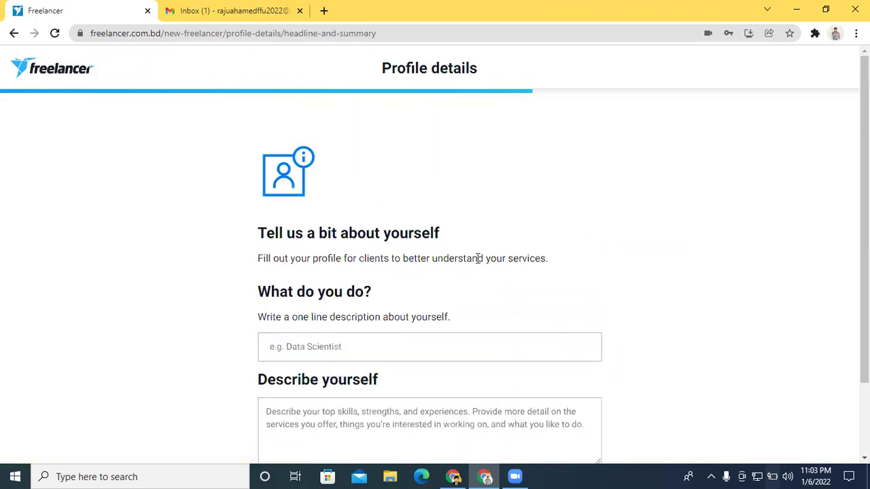
Select the 'What do you do?' headline field, then bring forward the Gmail browser window.
scroll(478, 259, "down", 1)
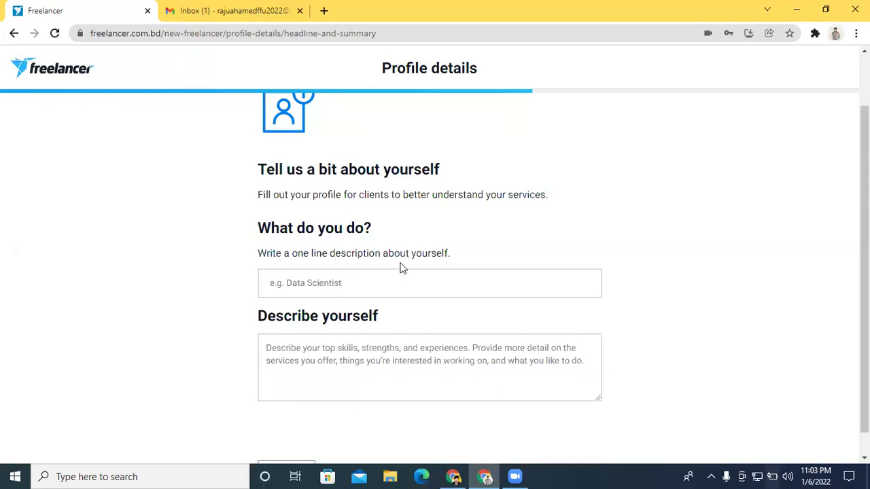
left_click(344, 287)
scroll(351, 286, "down", 1)
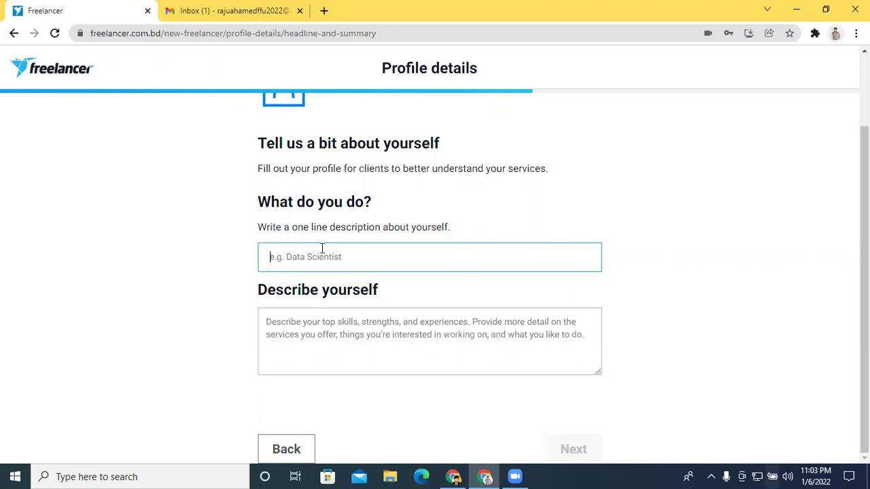
left_click(453, 477)
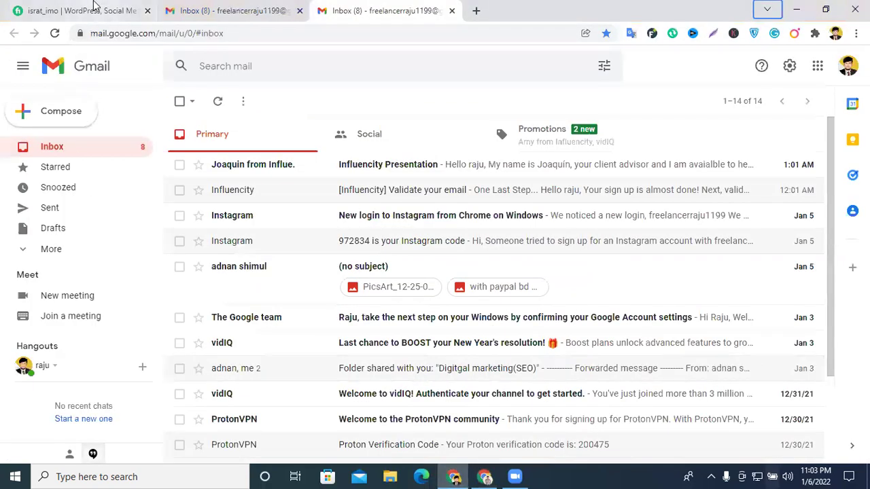
Copy the Fiverr headline into 'What do you do?' and delete 'Professional' so it fits 50 characters.
left_click(95, 7)
scroll(220, 243, "down", 3)
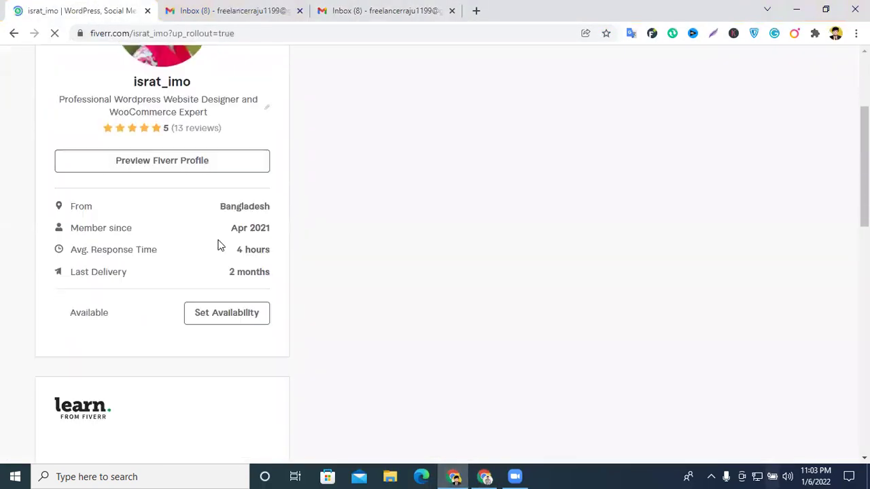
scroll(174, 229, "up", 2)
triple_click(165, 213)
key("ctrl+c")
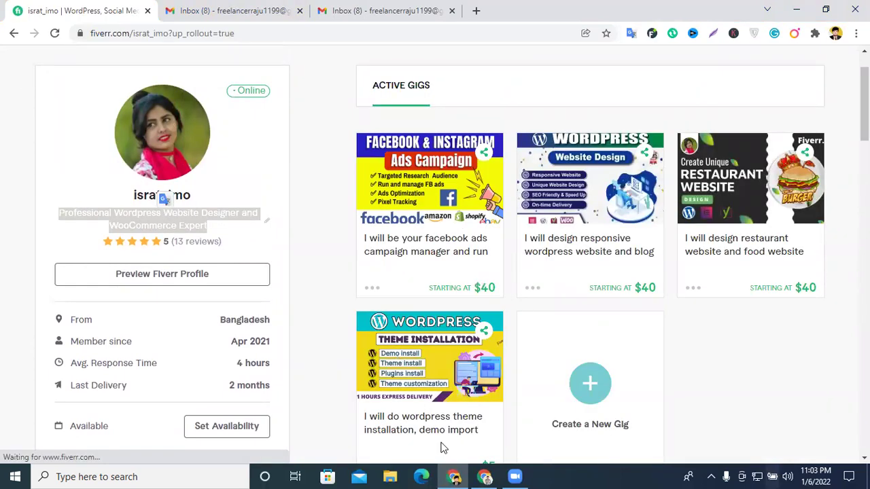
left_click(484, 477)
key("ctrl+v")
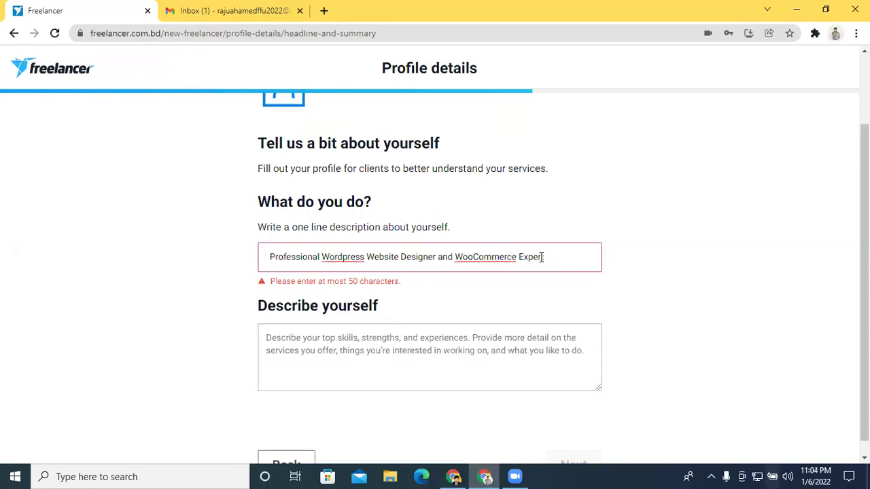
left_click_drag(322, 258, 252, 272)
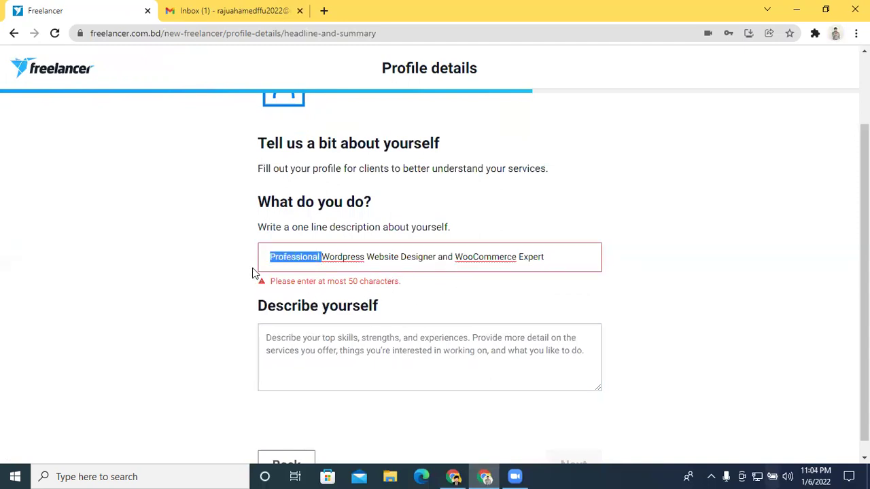
key("BackSpace")
Copy the Fiverr description paragraph and paste it into 'Describe yourself'.
left_click(454, 477)
scroll(172, 340, "down", 5)
scroll(172, 356, "down", 3)
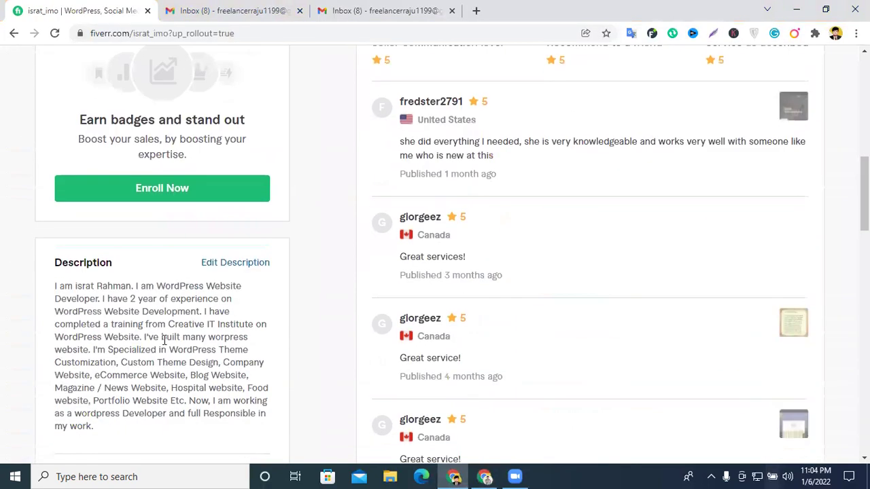
triple_click(164, 340)
key("ctrl+c")
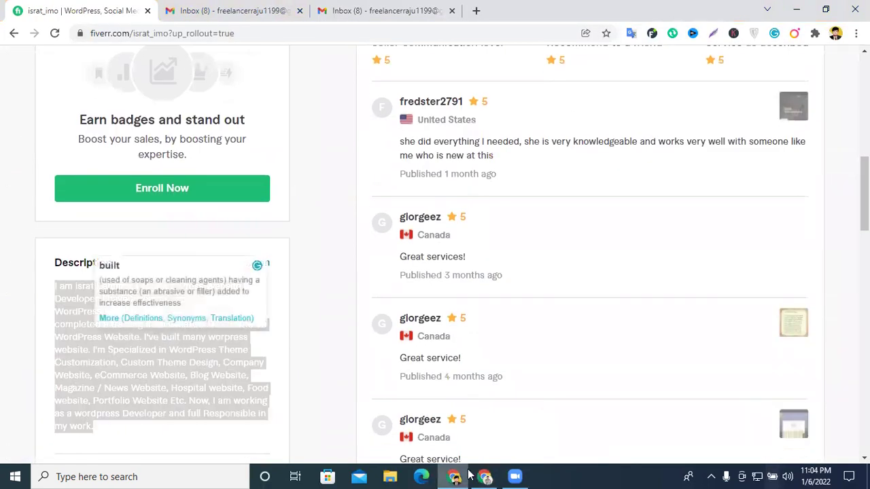
left_click(485, 477)
left_click(352, 351)
key("ctrl+v")
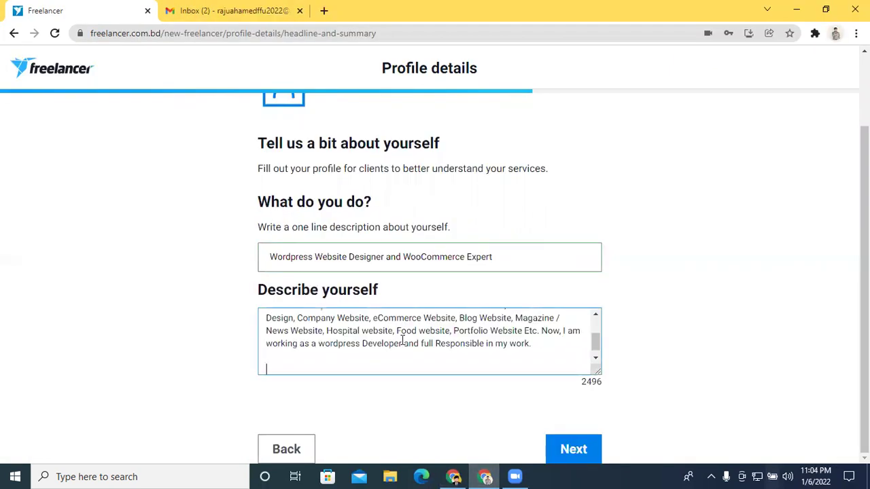
Remove the description's trailing empty line and correct 'worpress' and 'wordpress' to 'WordPress'.
scroll(402, 340, "down", 1)
scroll(447, 346, "up", 5)
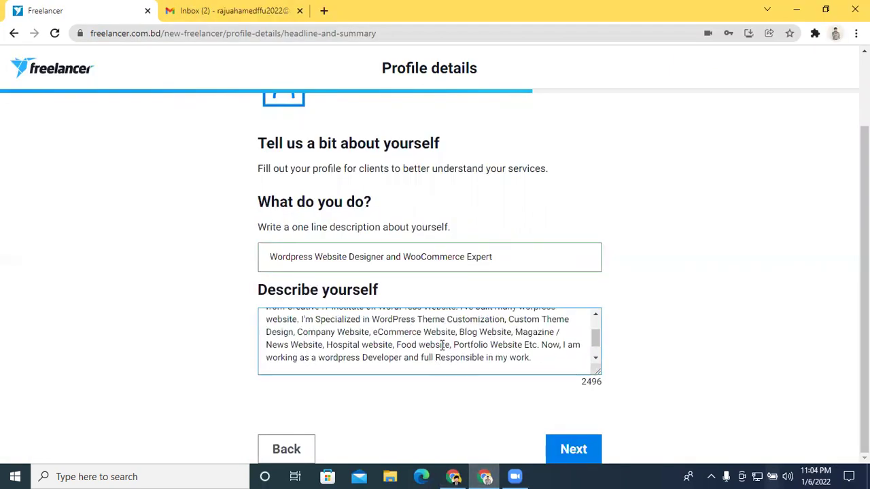
scroll(442, 345, "down", 5)
left_click(442, 345)
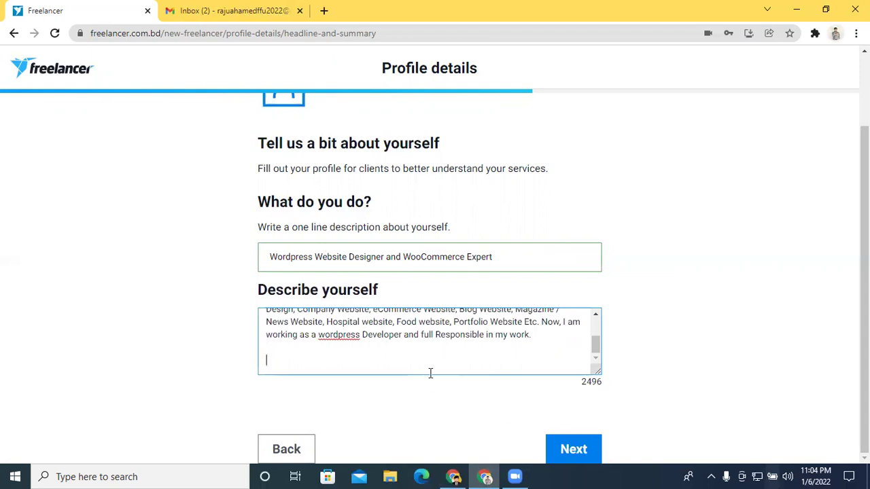
key("BackSpace")
key("BackSpace")
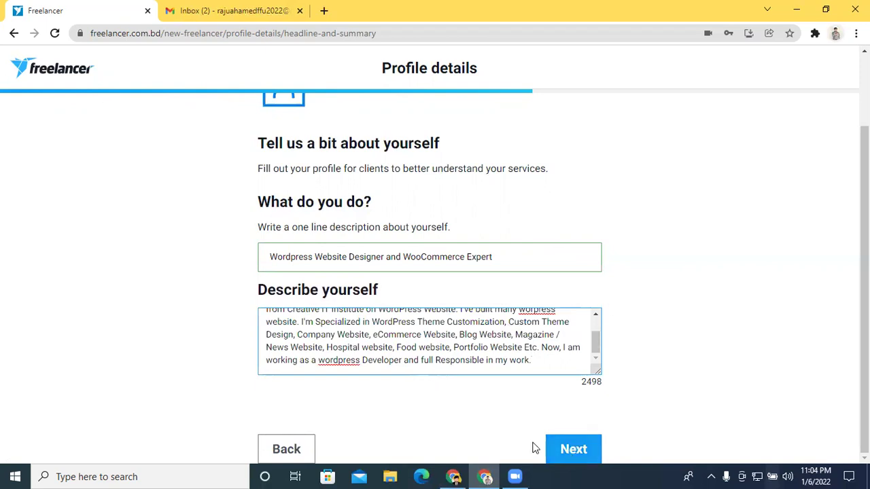
scroll(523, 348, "up", 1)
right_click(537, 348)
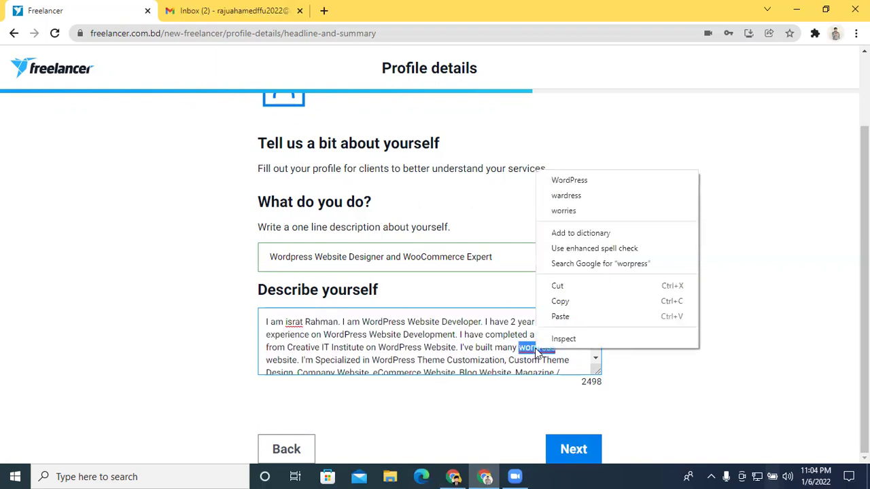
left_click(570, 180)
scroll(449, 313, "down", 2)
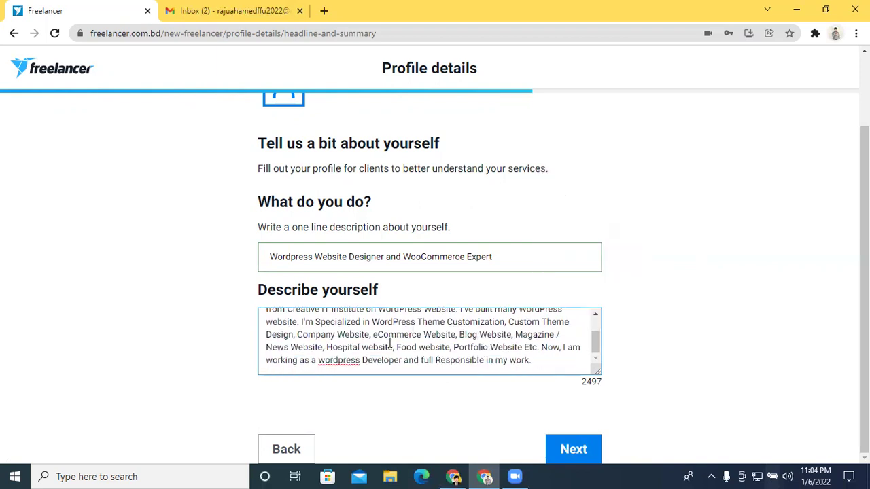
right_click(343, 360)
left_click(386, 231)
scroll(378, 394, "up", 2)
scroll(367, 437, "up", 3)
Capitalize the name in the description and replace the period after the first name with the surname.
left_click(286, 412)
key("BackSpace")
type("I")
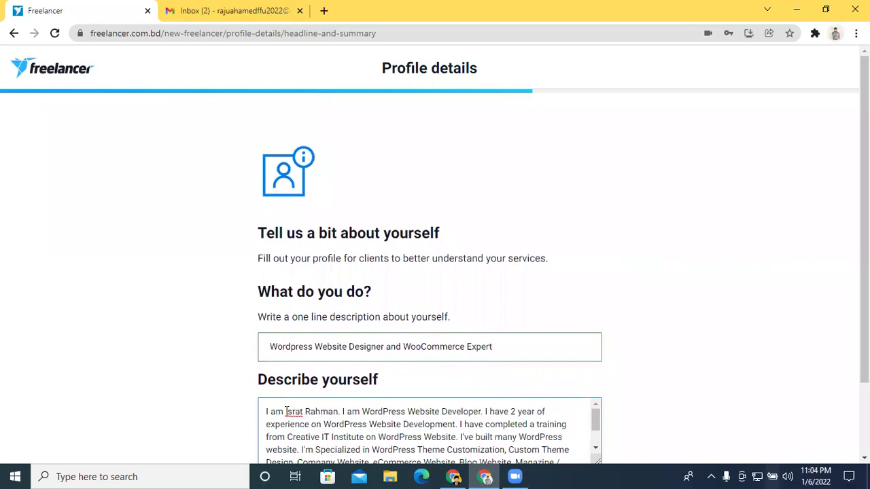
left_click_drag(284, 412, 338, 412)
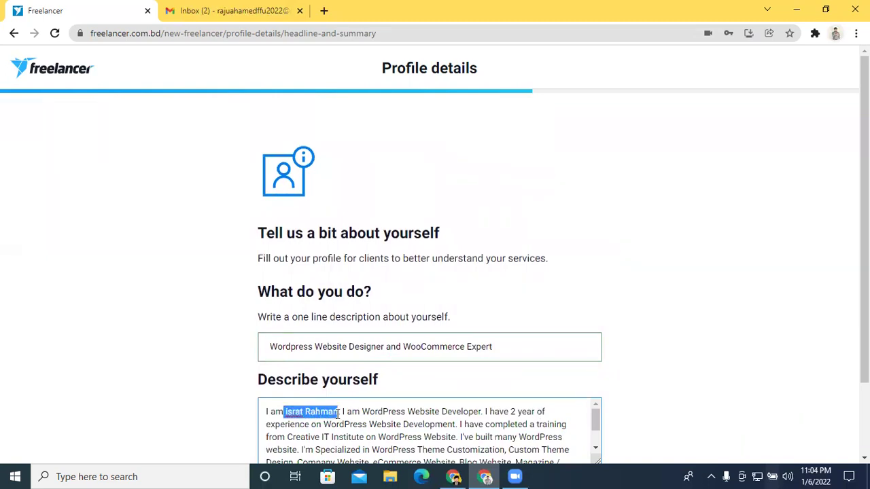
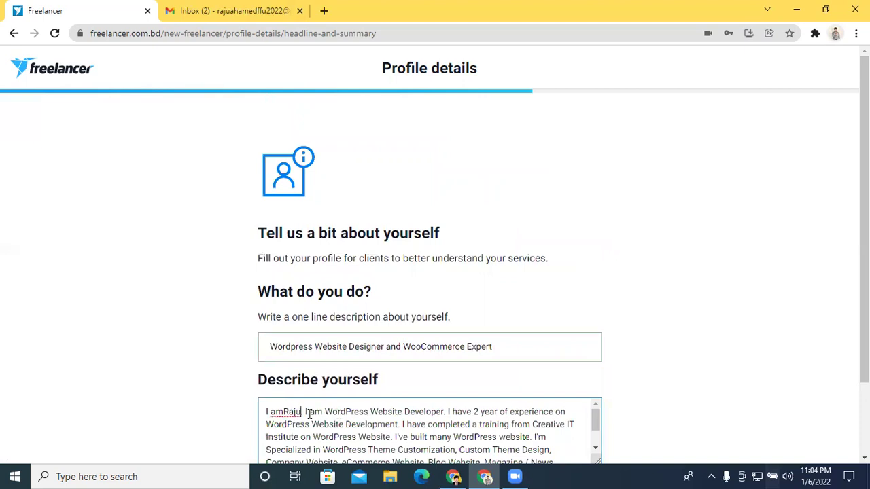
left_click(286, 412)
left_click(303, 412)
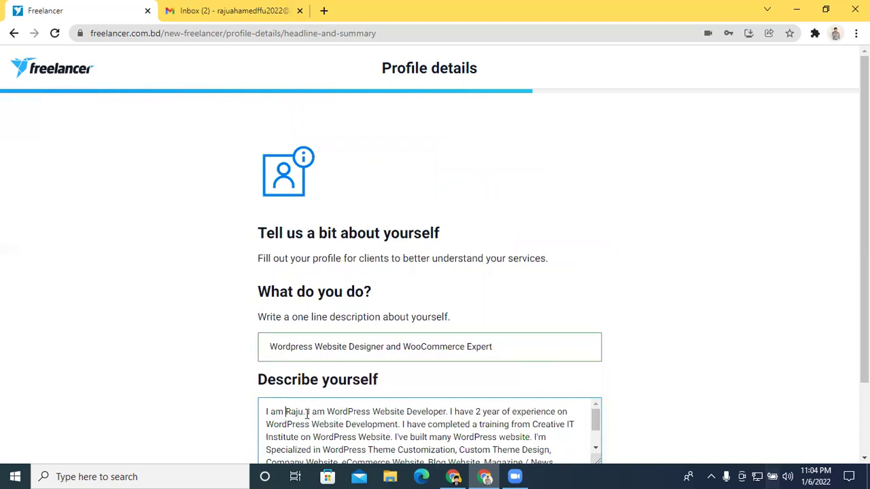
key("BackSpace")
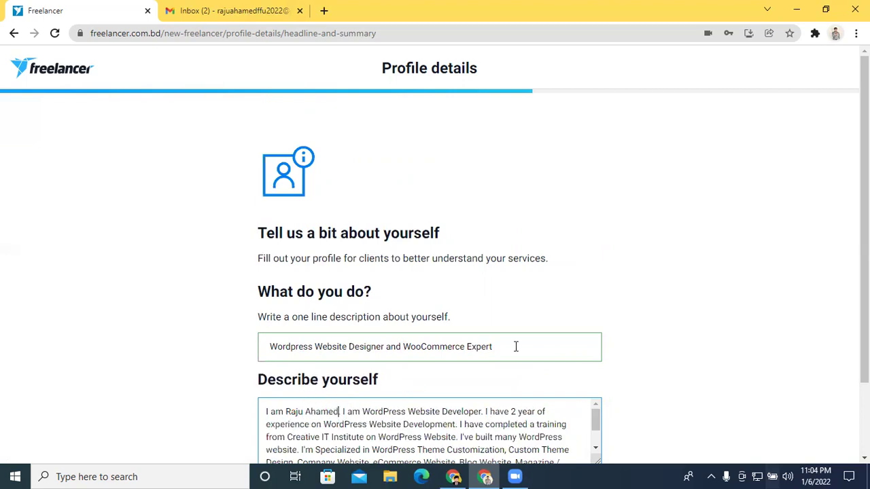
scroll(516, 347, "down", 2)
scroll(557, 354, "down", 2)
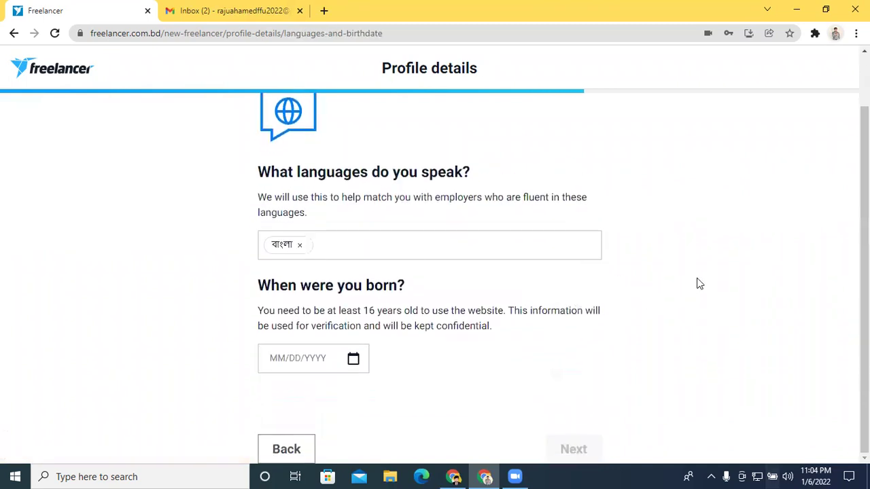
Remove Bangla from the spoken languages and add English instead.
scroll(361, 210, "up", 1)
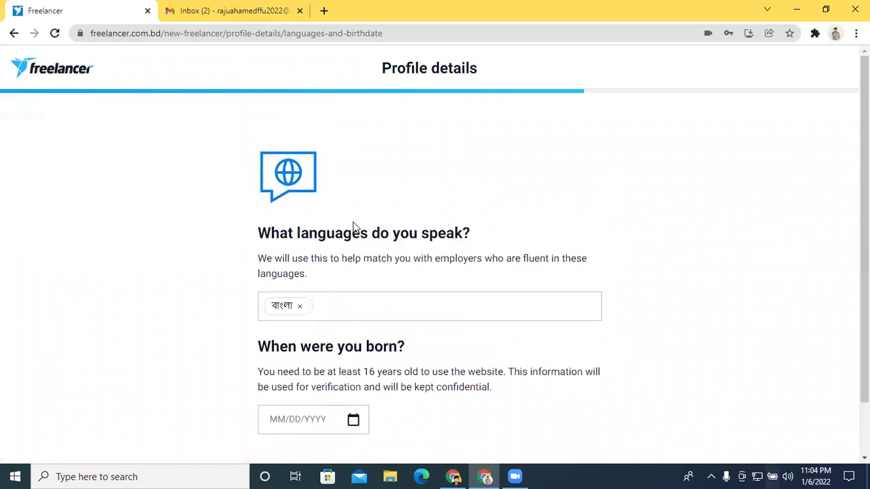
left_click(301, 308)
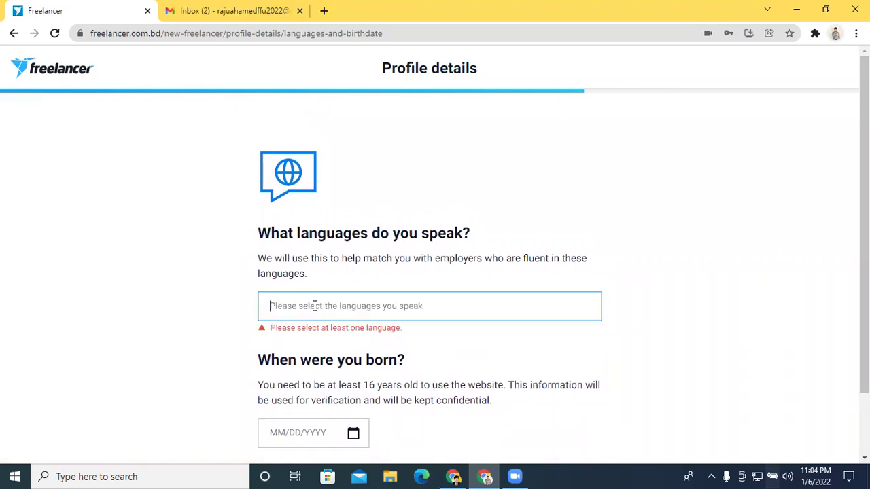
type("en")
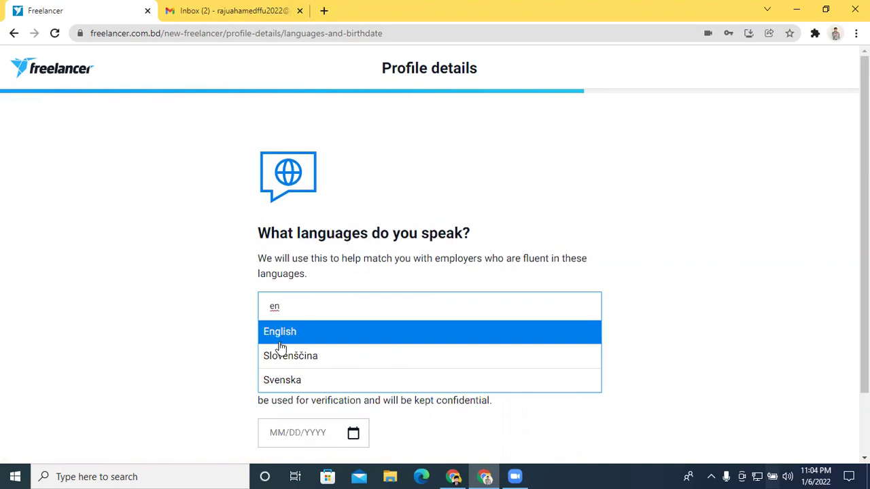
left_click(282, 336)
Open the date-of-birth calendar, close it without a date, then reopen it.
scroll(380, 327, "down", 1)
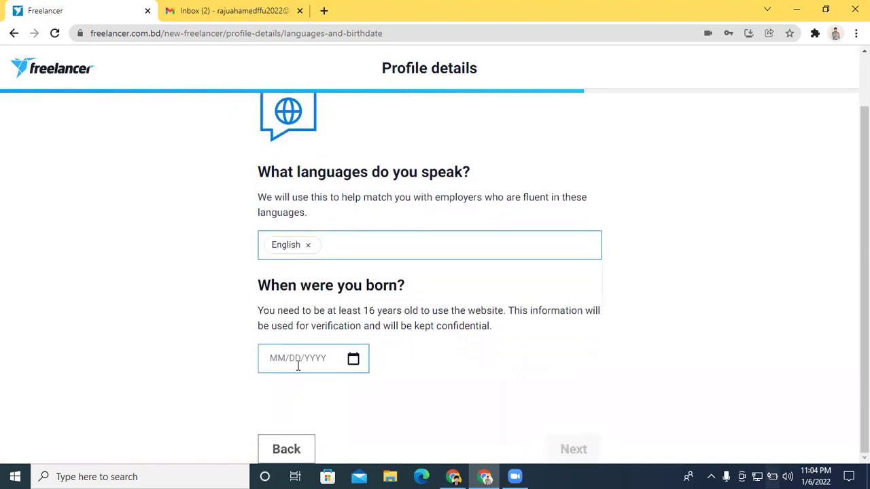
left_click(296, 365)
left_click(208, 323)
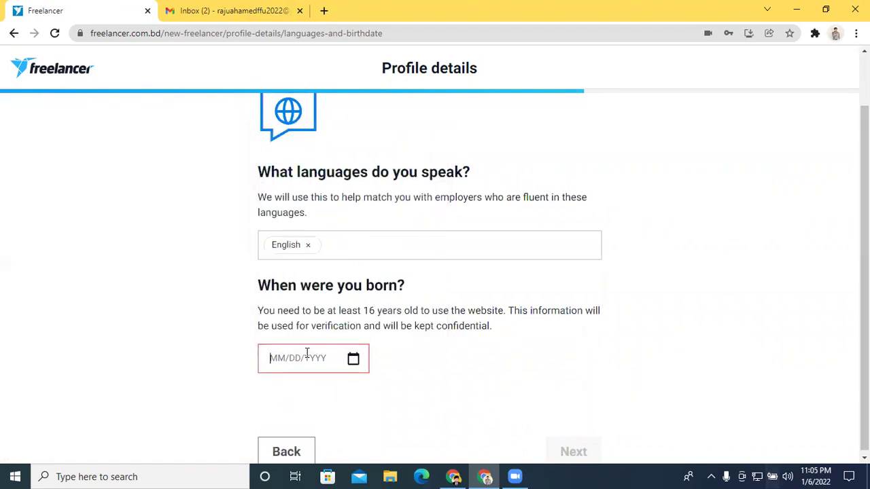
scroll(633, 358, "up", 2)
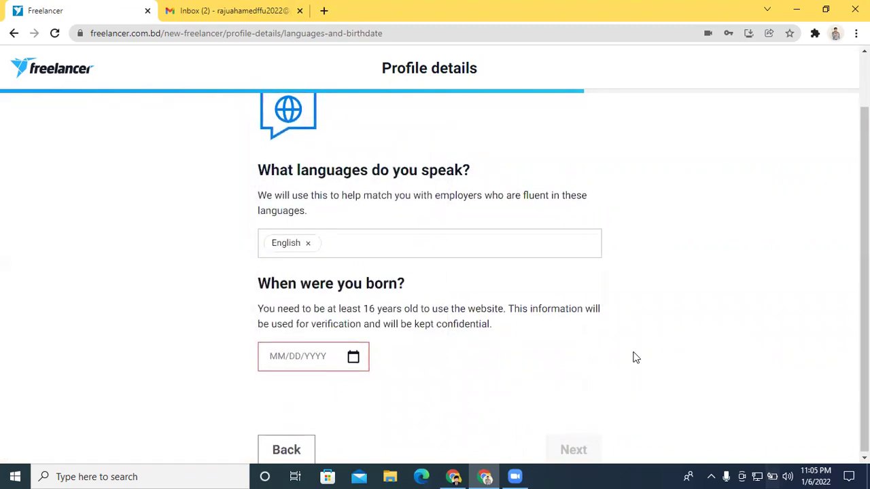
scroll(572, 295, "down", 2)
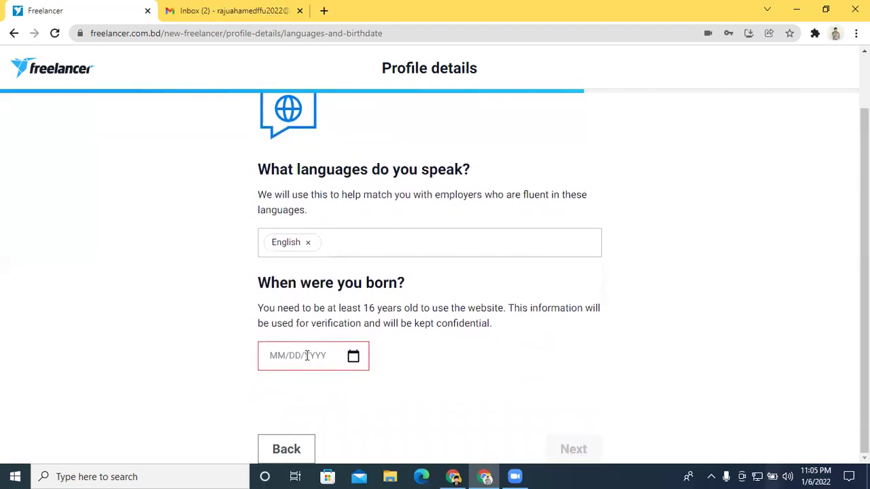
left_click(353, 356)
Pick 1 December 1999 as the birth date and continue to the address step.
left_click(313, 144)
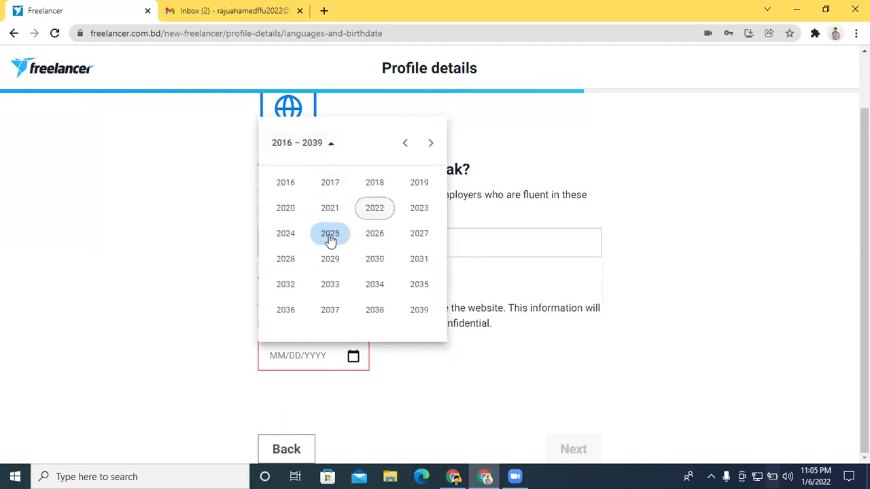
scroll(330, 237, "up", 1)
scroll(329, 265, "down", 1)
scroll(376, 243, "up", 1)
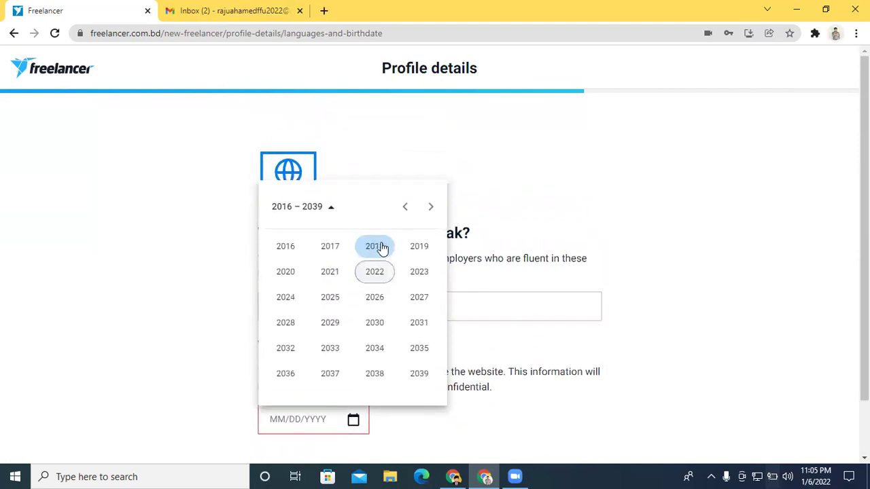
left_click(401, 216)
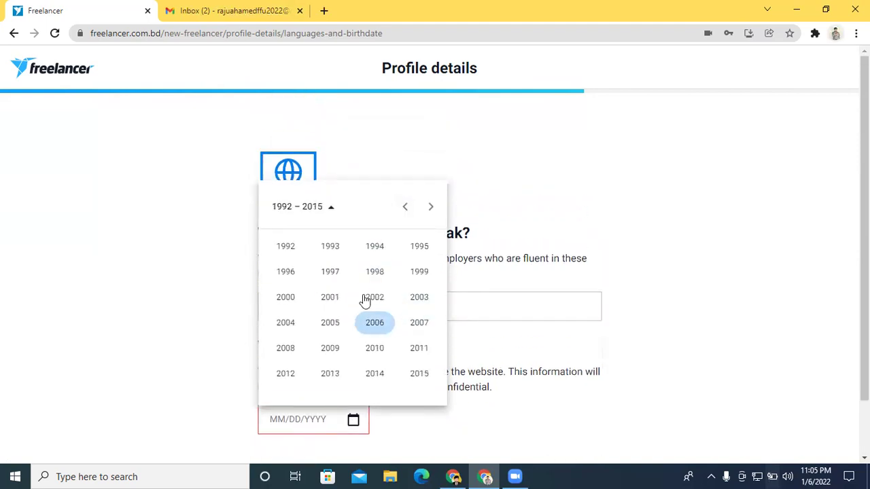
left_click(415, 278)
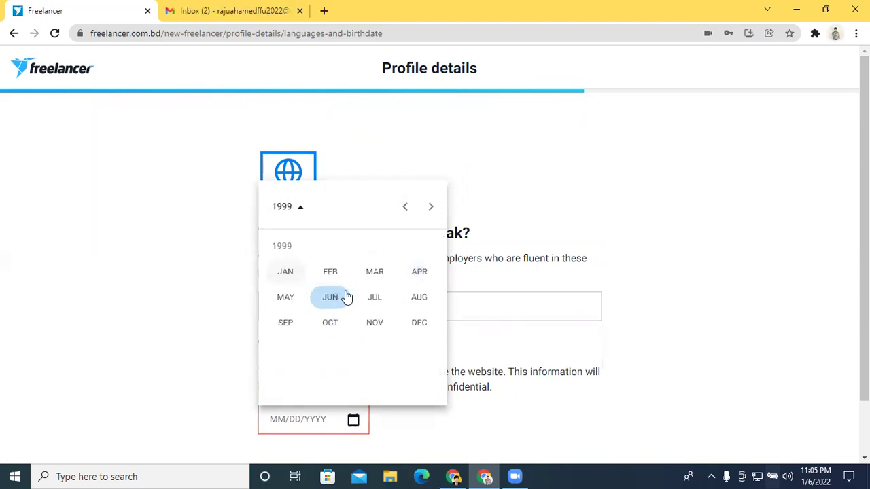
left_click(424, 329)
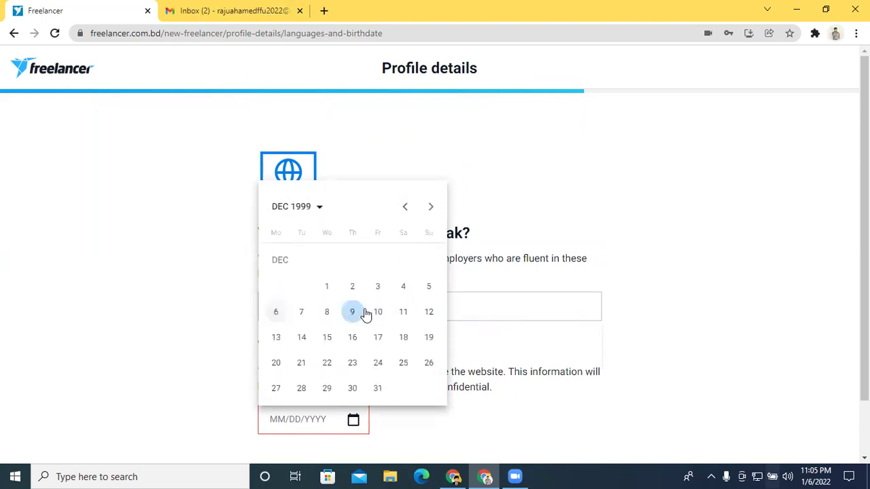
left_click(327, 287)
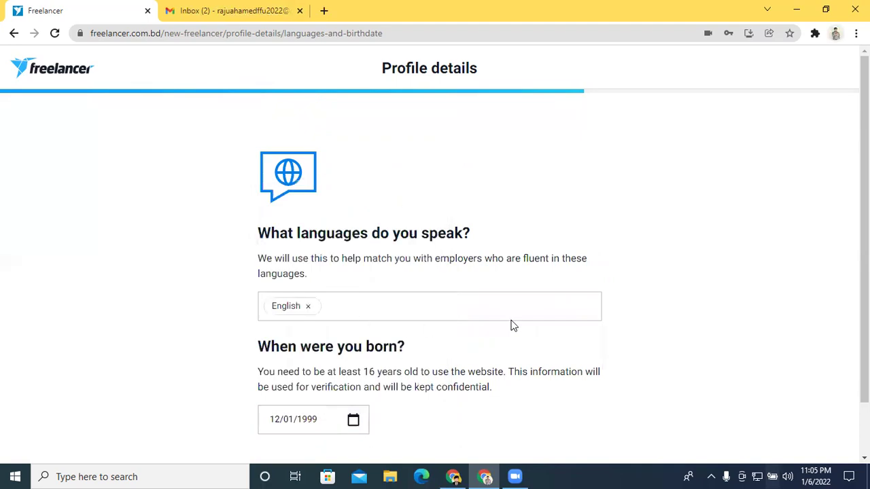
scroll(343, 397, "down", 1)
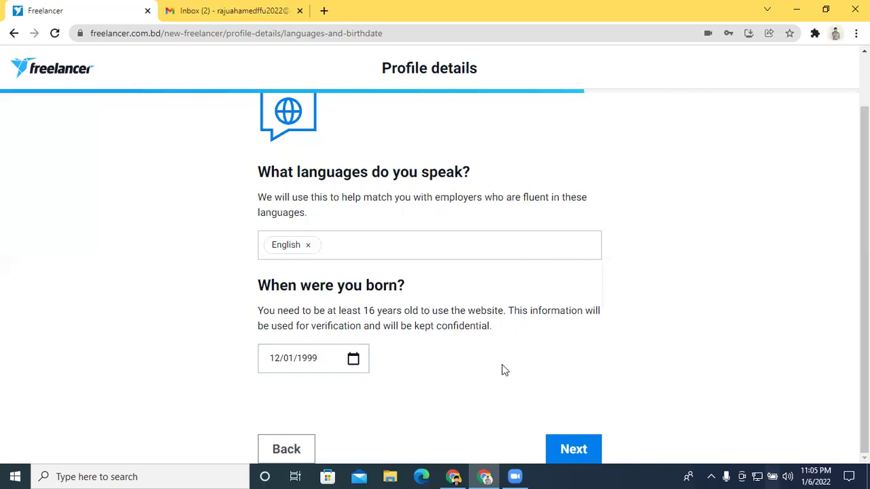
left_click(575, 450)
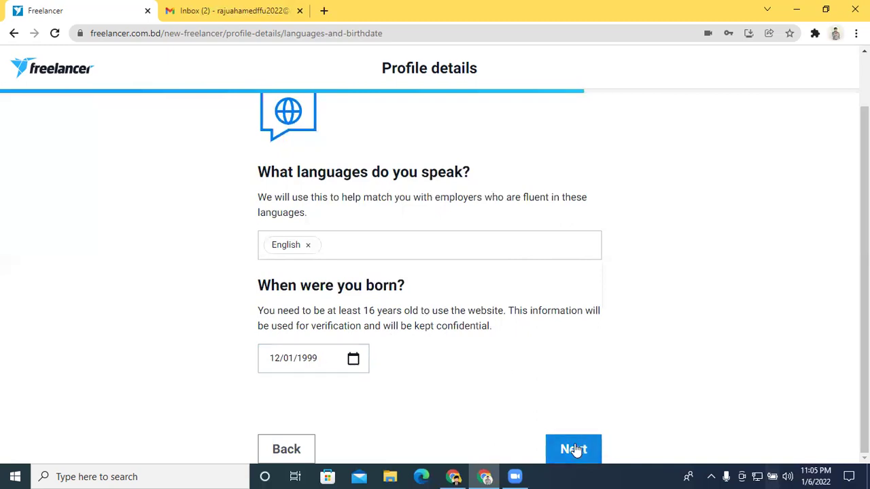
left_click(399, 333)
Search 'my address' in a new tab and check the Map Developers and My Maps results.
left_click(371, 340)
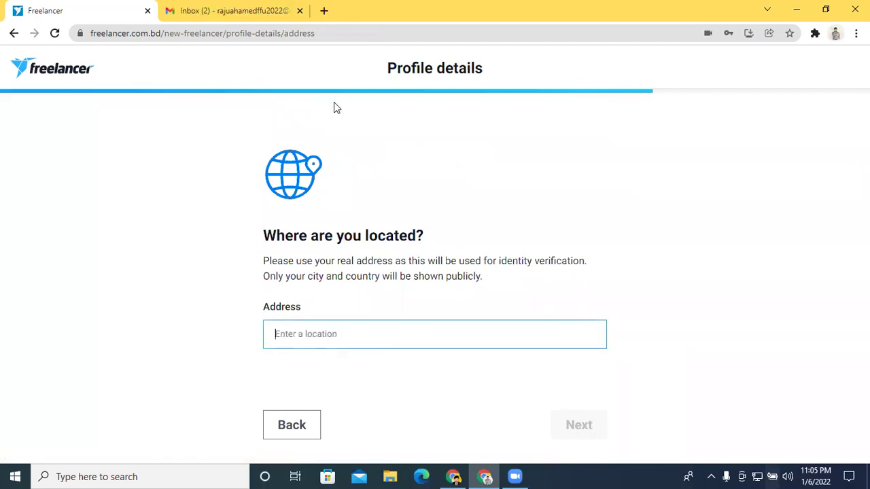
left_click(325, 10)
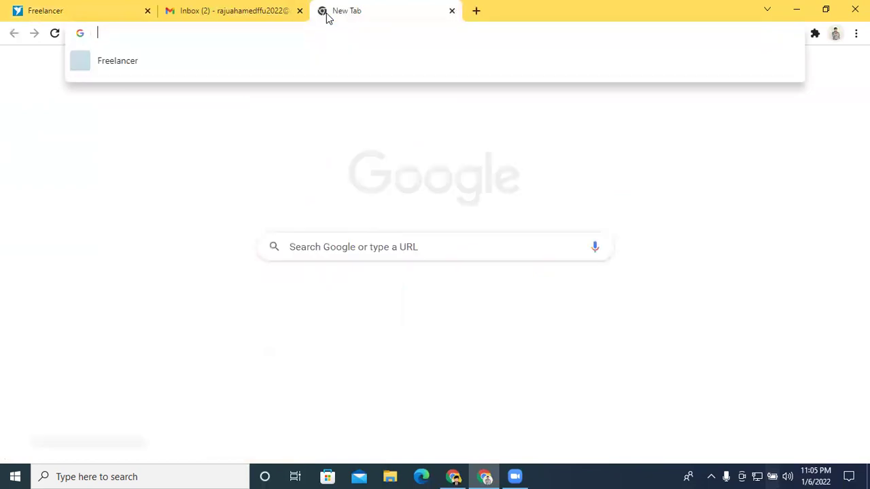
type("my")
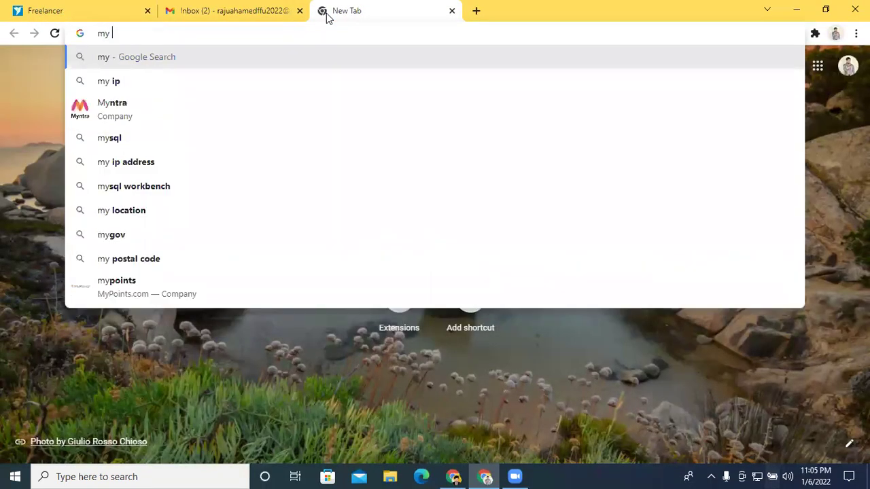
type(" address")
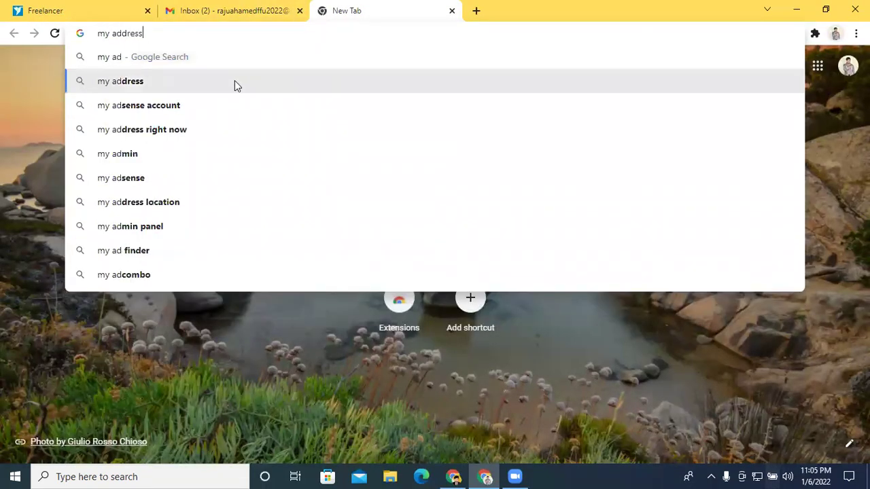
left_click(235, 81)
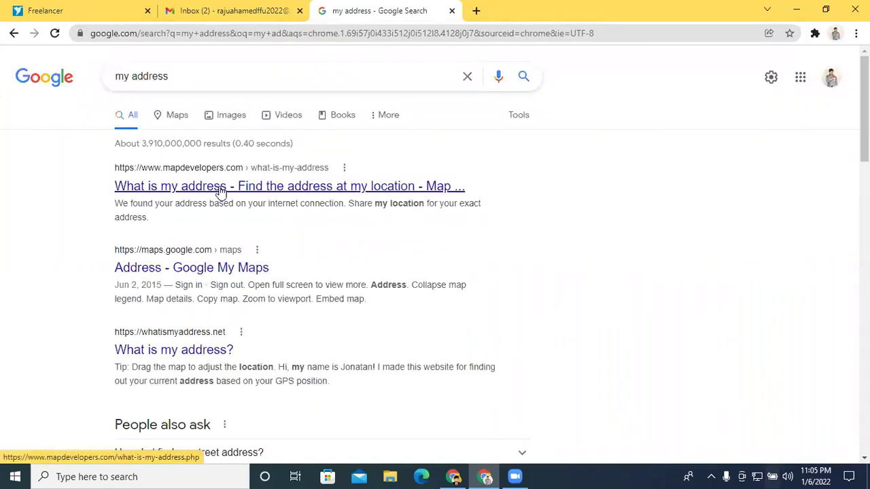
left_click(208, 187)
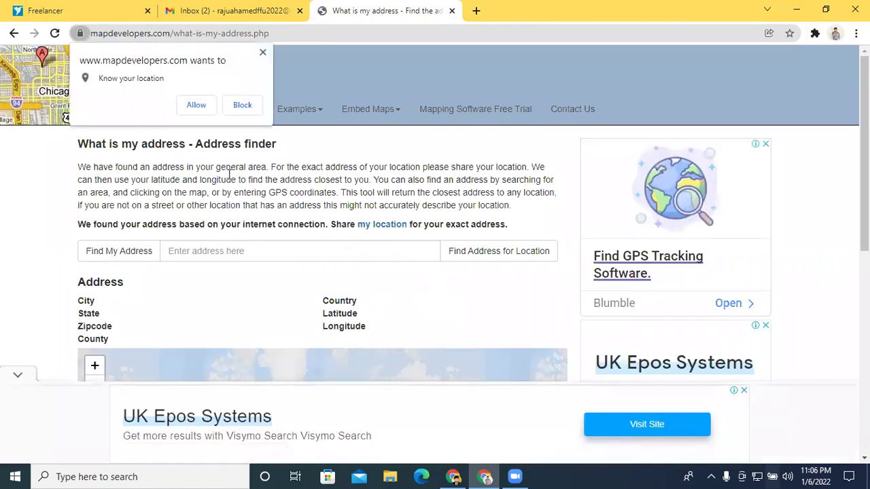
left_click(197, 105)
scroll(364, 275, "down", 5)
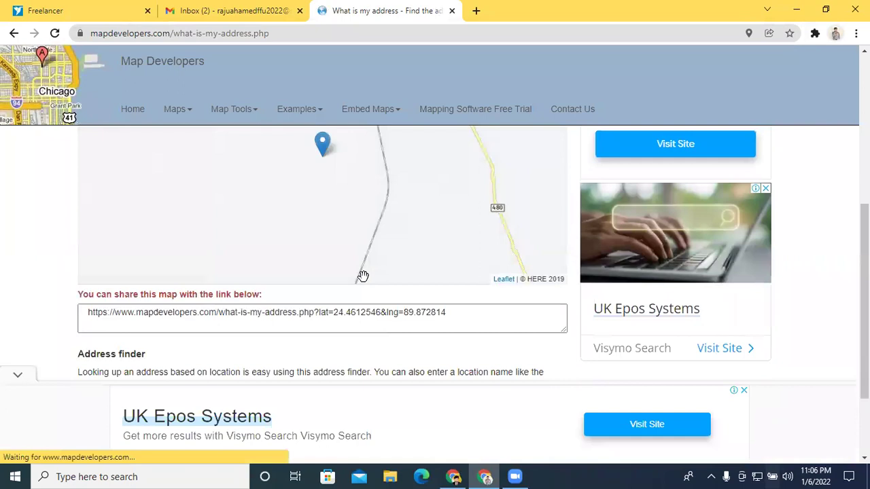
left_click(14, 33)
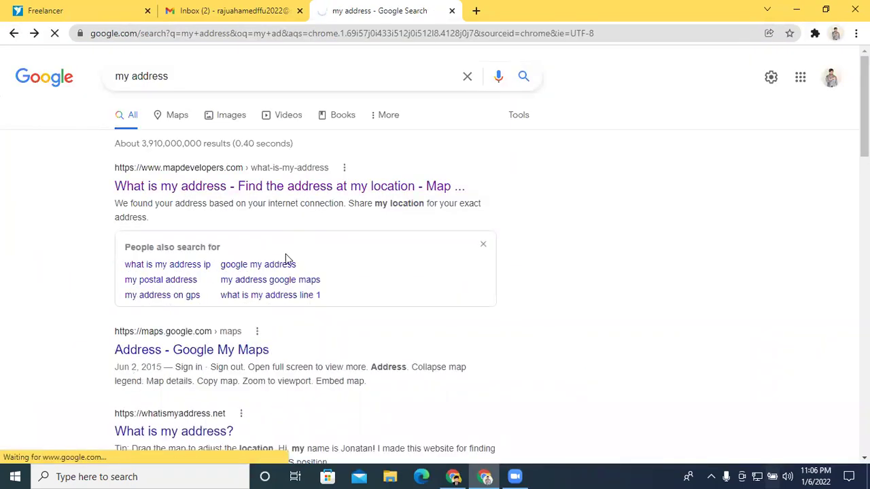
left_click(197, 348)
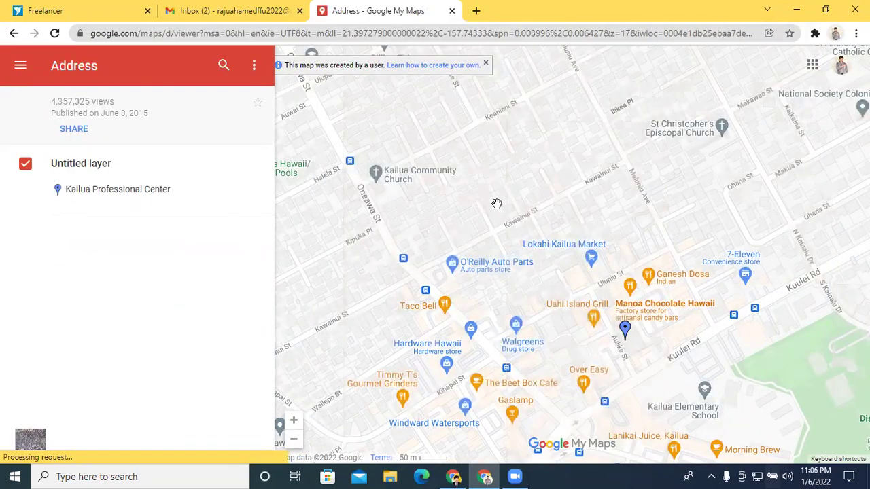
Hide the address layer and view the Kailua area zoomed in on satellite imagery.
scroll(557, 211, "down", 1)
scroll(753, 151, "up", 1)
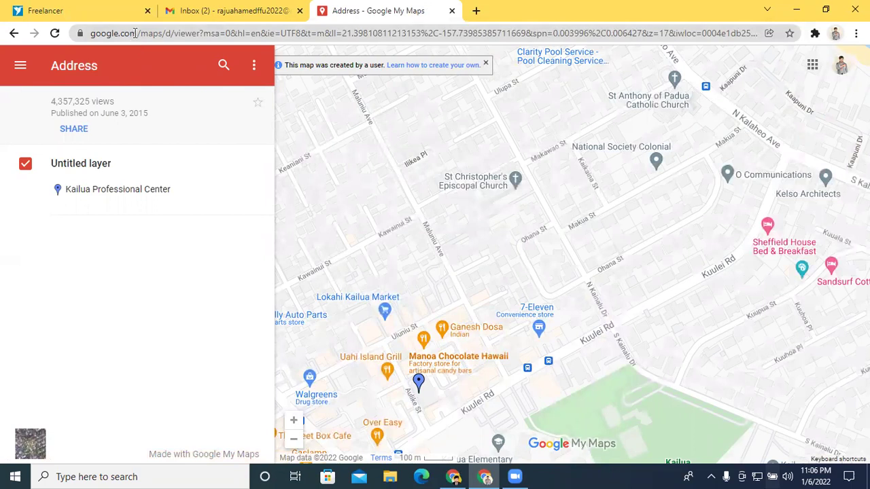
scroll(527, 373, "up", 1)
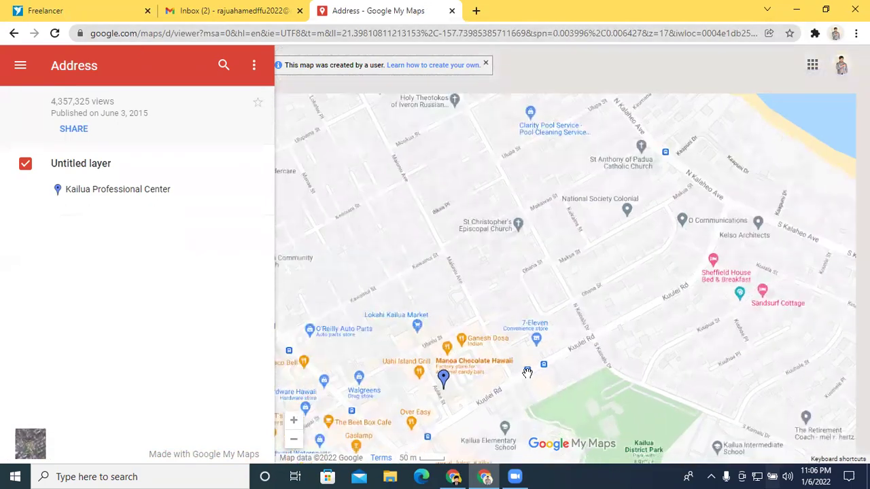
scroll(528, 372, "down", 3)
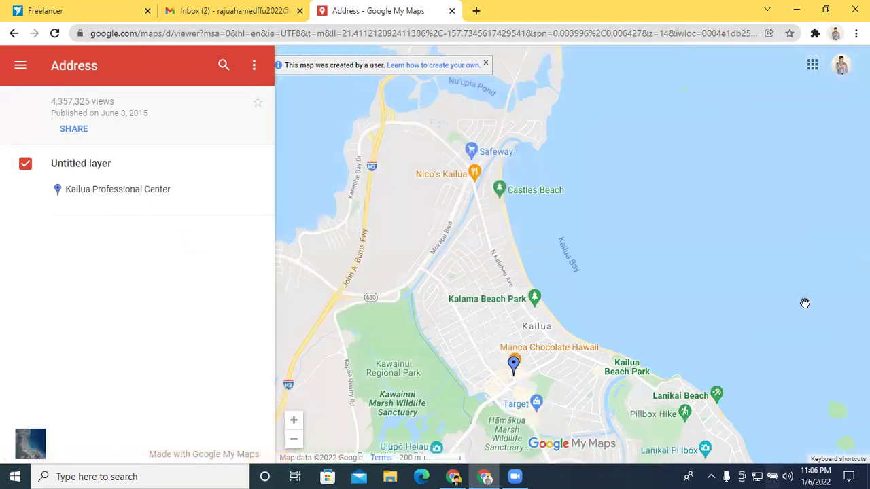
scroll(805, 303, "down", 1)
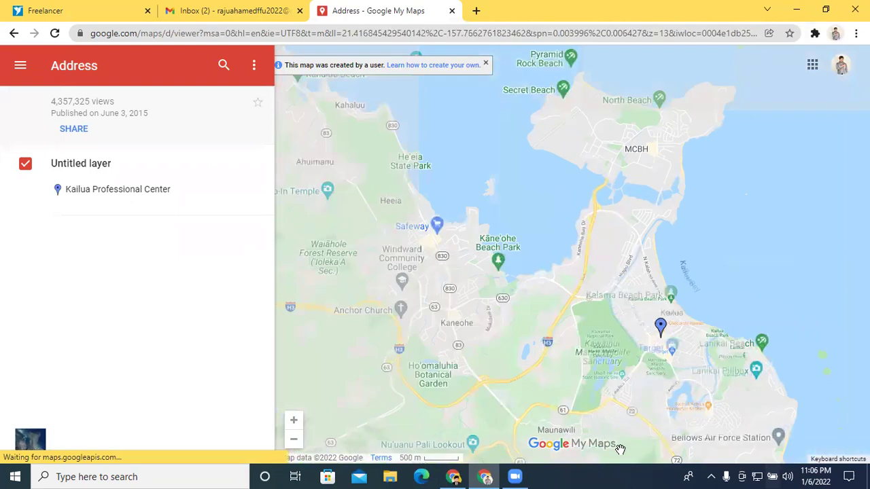
left_click(25, 164)
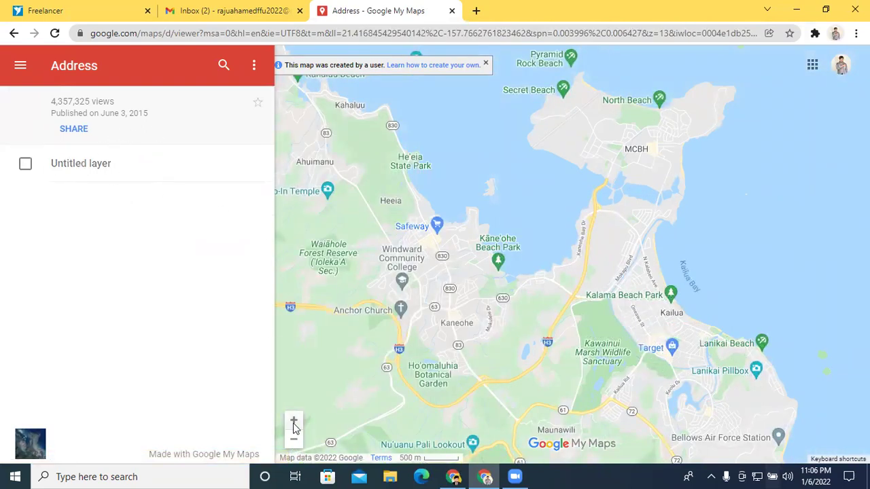
left_click(294, 422)
left_click(29, 447)
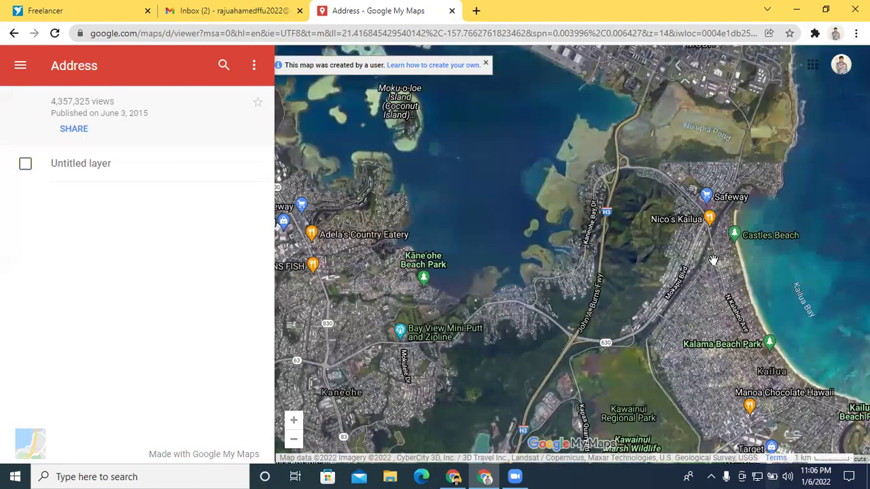
left_click_drag(666, 275, 734, 146)
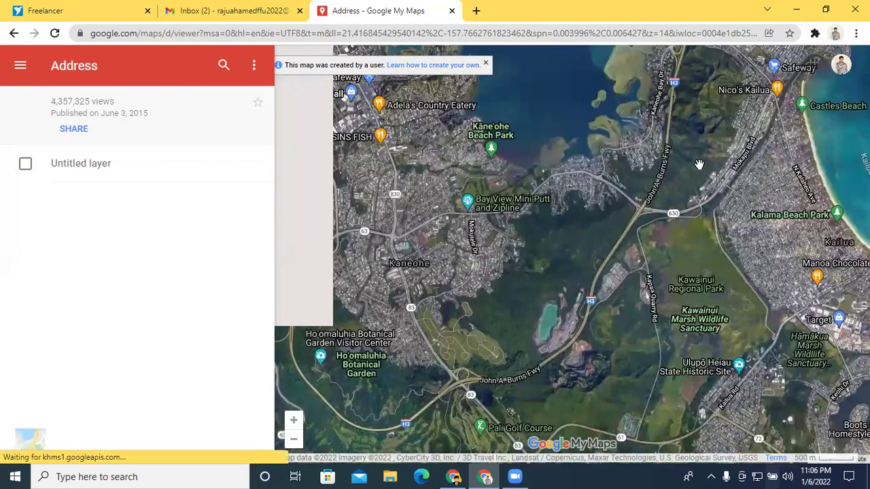
Close the My Maps tab and return to the Freelancer address page.
left_click(452, 11)
left_click(252, 10)
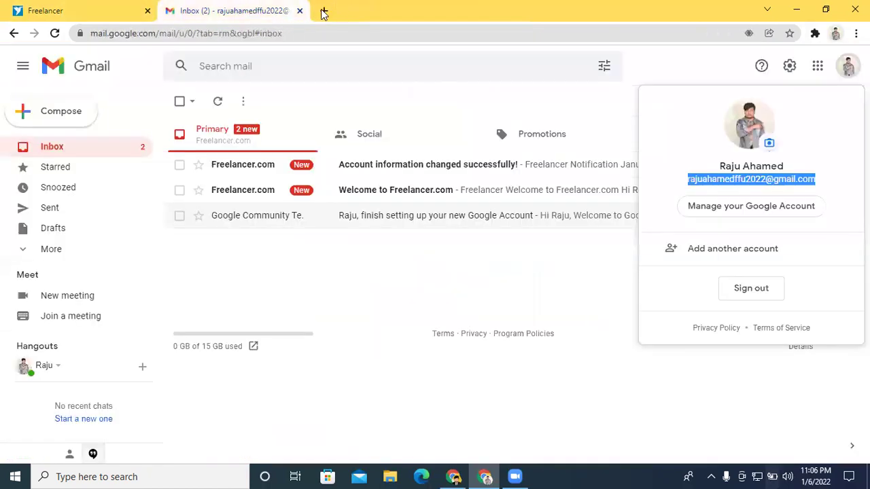
left_click(83, 9)
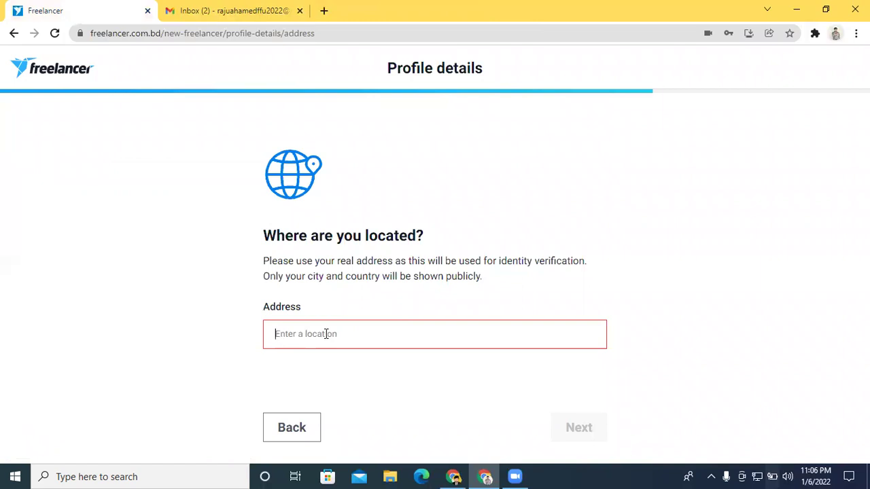
Set the address to Tangail, Bangladesh and check the Dhaka Division state entry.
type("B")
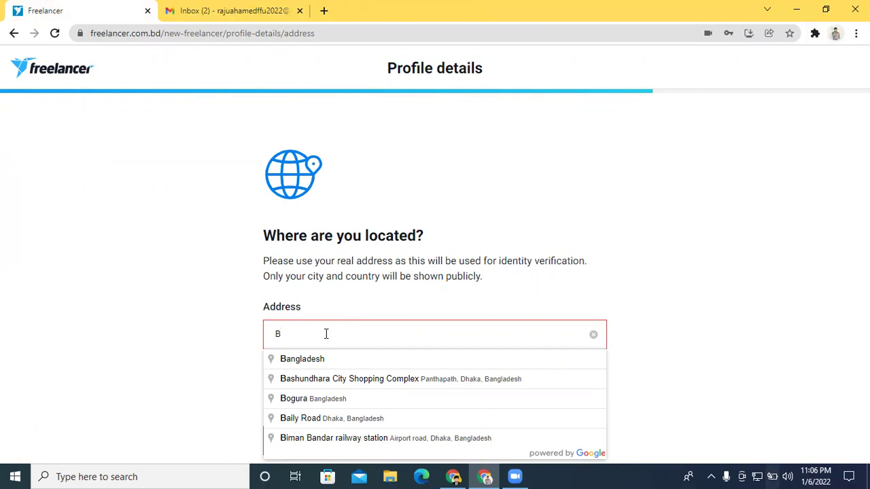
key("BackSpace")
type("Tang")
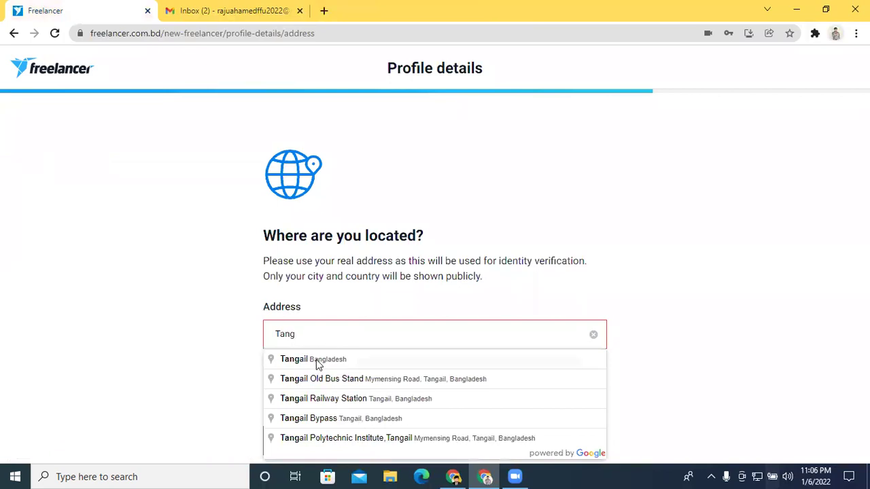
left_click(317, 359)
scroll(520, 317, "down", 2)
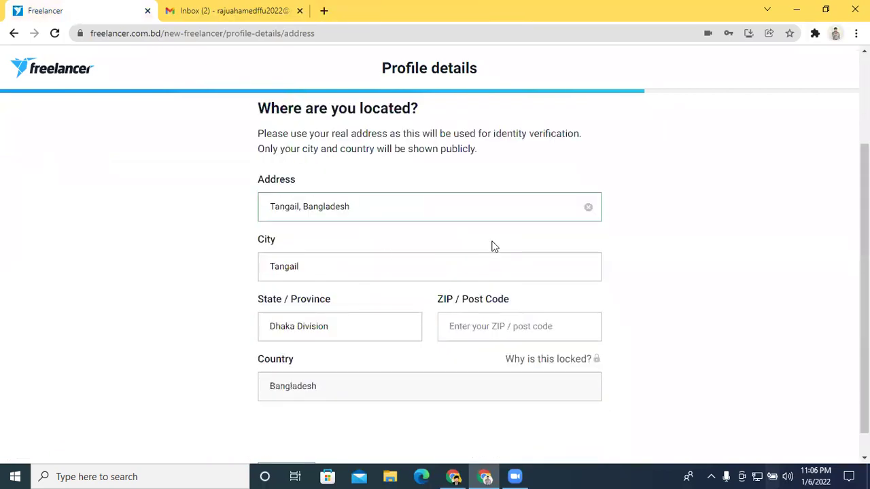
left_click(325, 327)
left_click(284, 308)
left_click(287, 333)
left_click(463, 330)
left_click(449, 306)
Fill in the 1960 postcode and submit the location details.
left_click(480, 328)
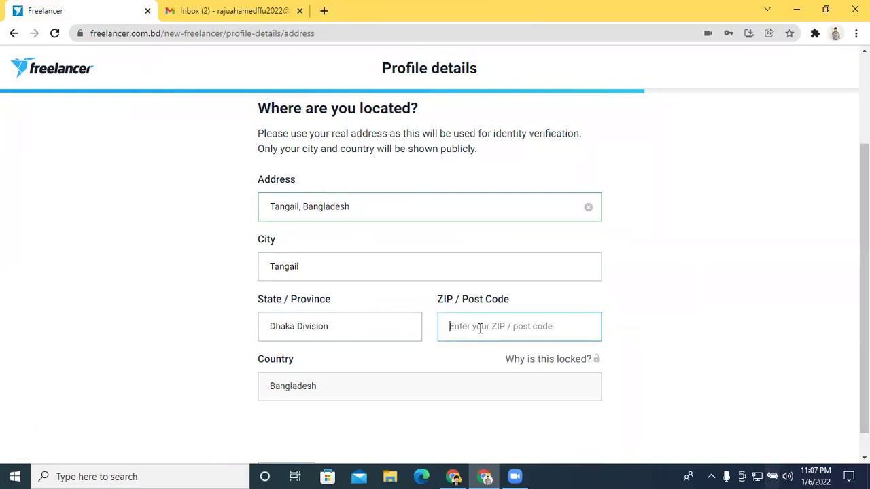
type("1960")
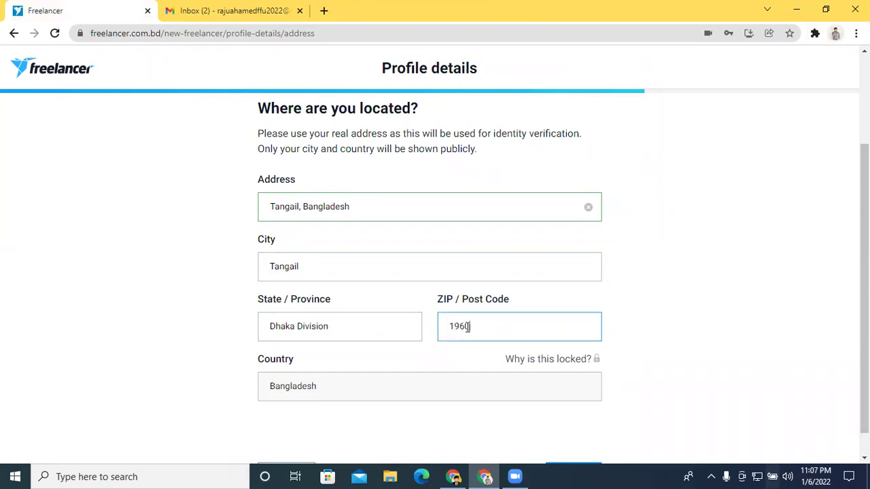
left_click(306, 275)
scroll(389, 274, "down", 1)
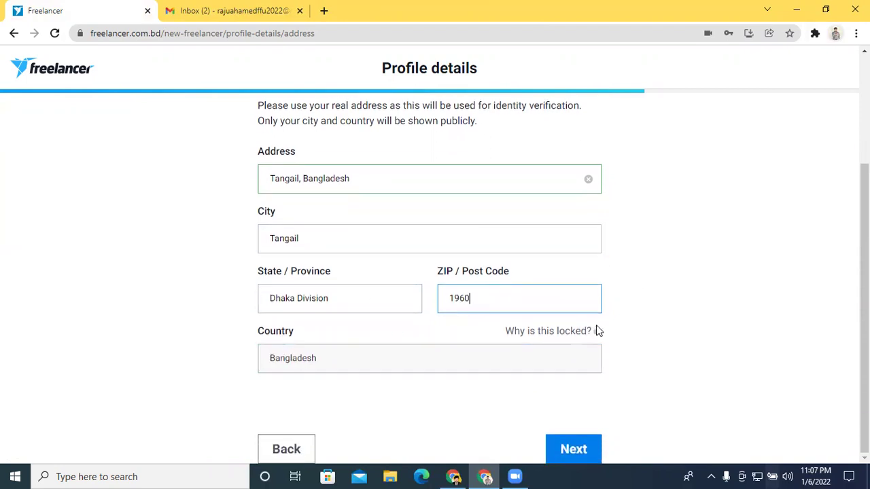
scroll(371, 279, "up", 3)
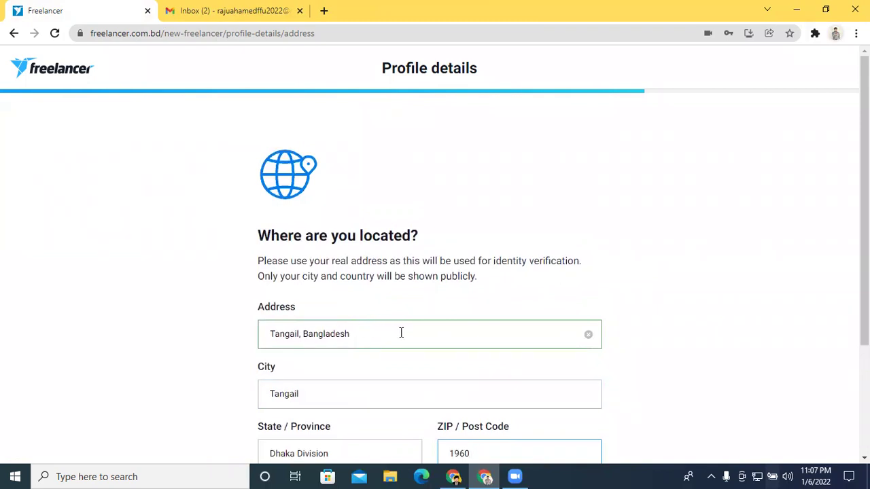
scroll(630, 313, "down", 3)
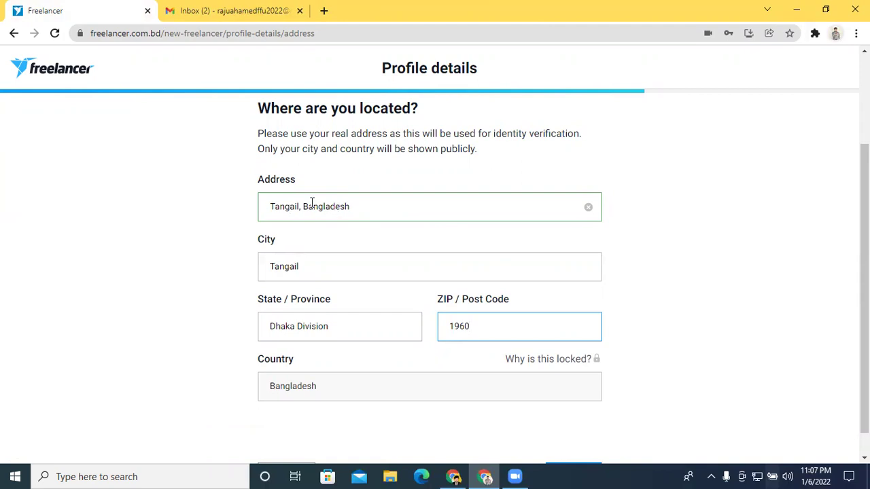
left_click_drag(474, 327, 453, 327)
scroll(708, 282, "up", 1)
scroll(709, 281, "down", 2)
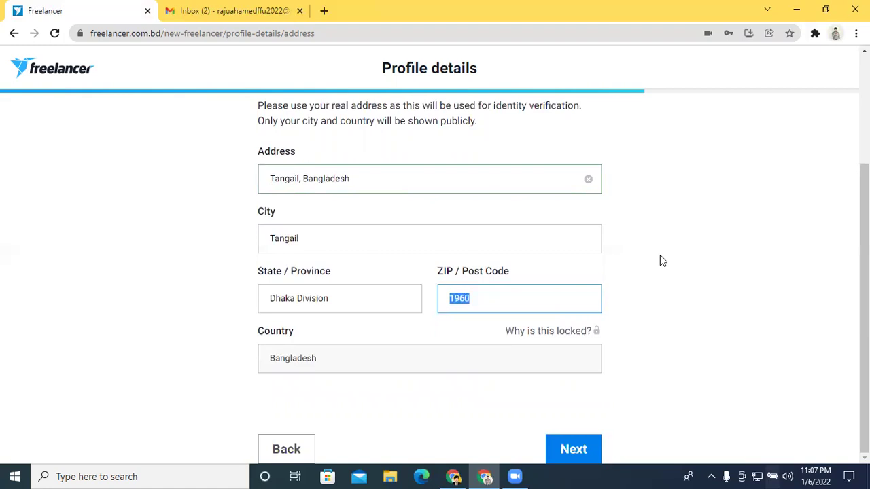
left_click(582, 451)
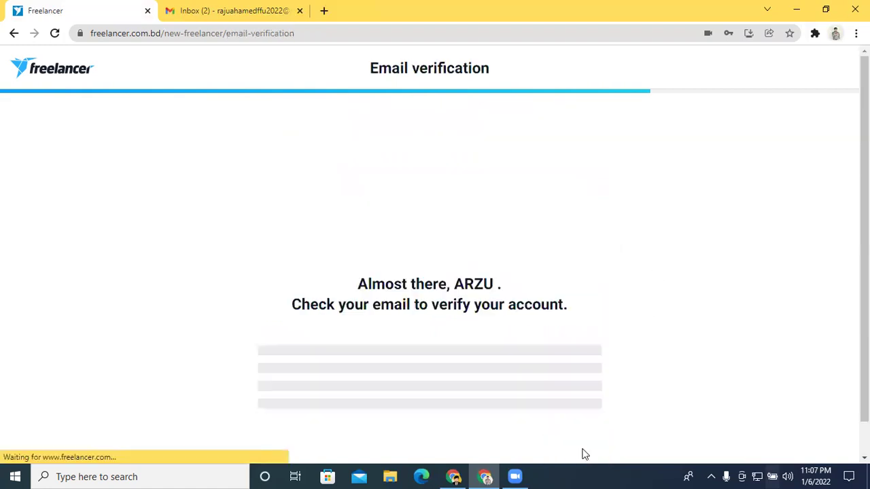
Switch to the Gmail inbox tab and dismiss the Google account panel.
scroll(620, 300, "down", 1)
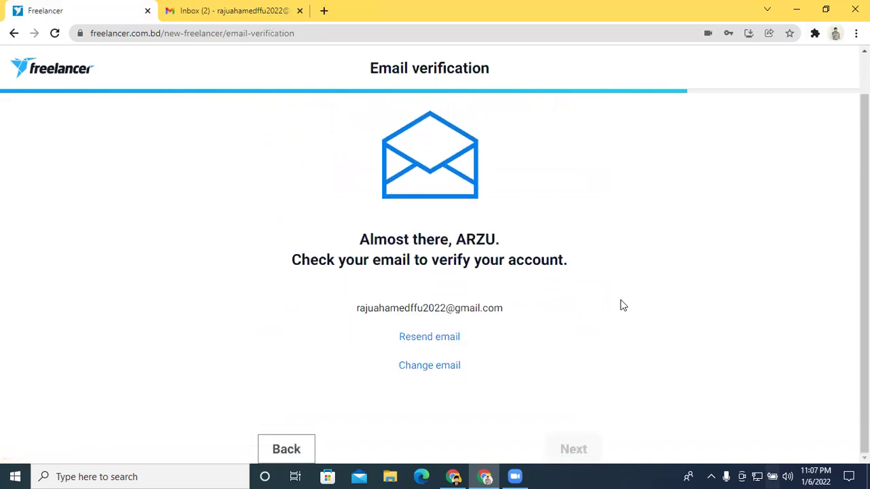
left_click(246, 12)
left_click(462, 292)
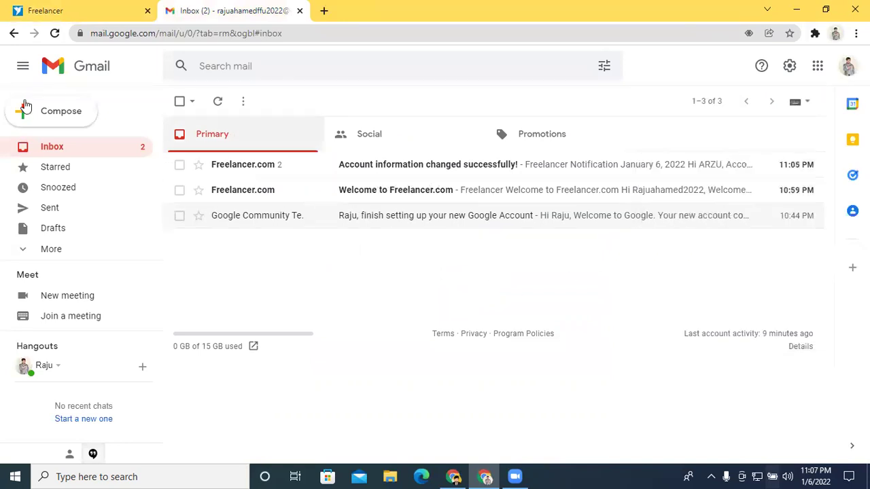
Refresh Gmail, open Freelancer's 'Verify your email address' message and follow its verification link.
left_click(55, 34)
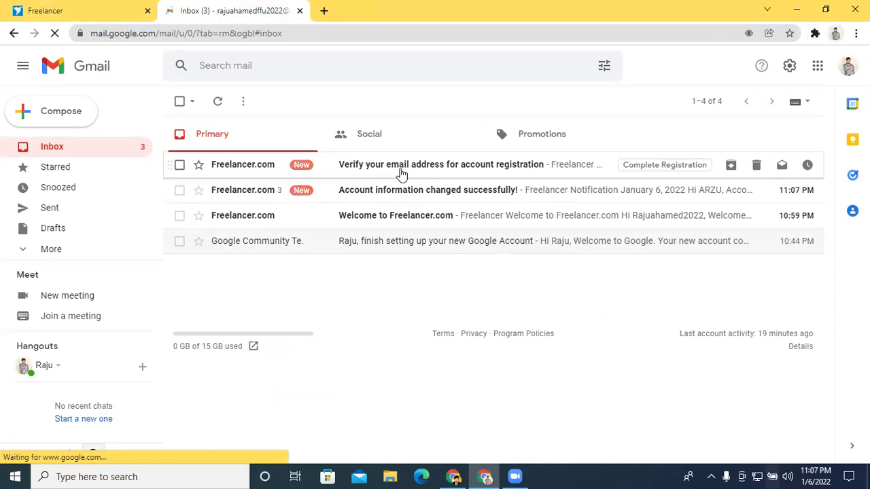
left_click(406, 176)
scroll(452, 269, "down", 1)
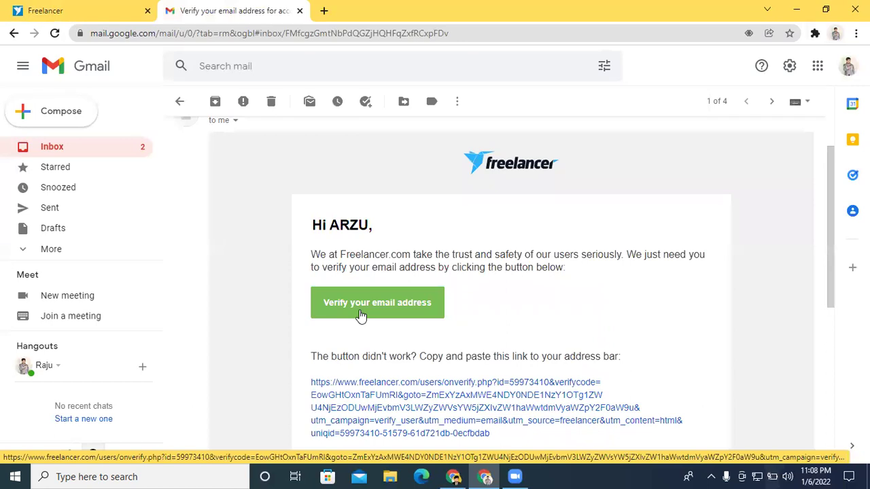
left_click(360, 315)
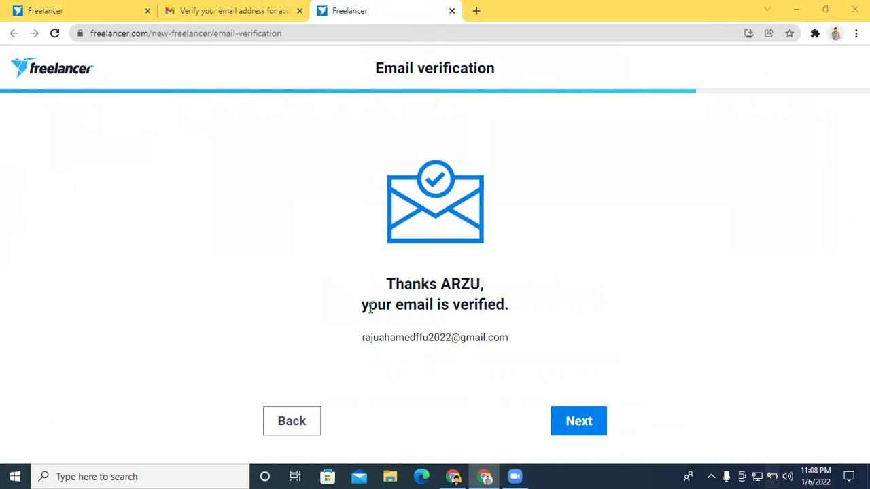
Move past the email-verified confirmation to the payment verification step.
left_click_drag(363, 307, 625, 295)
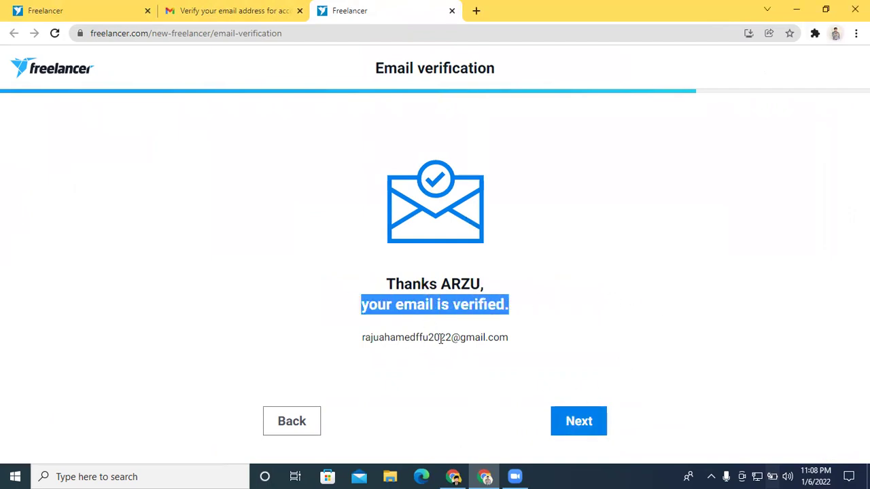
left_click(579, 421)
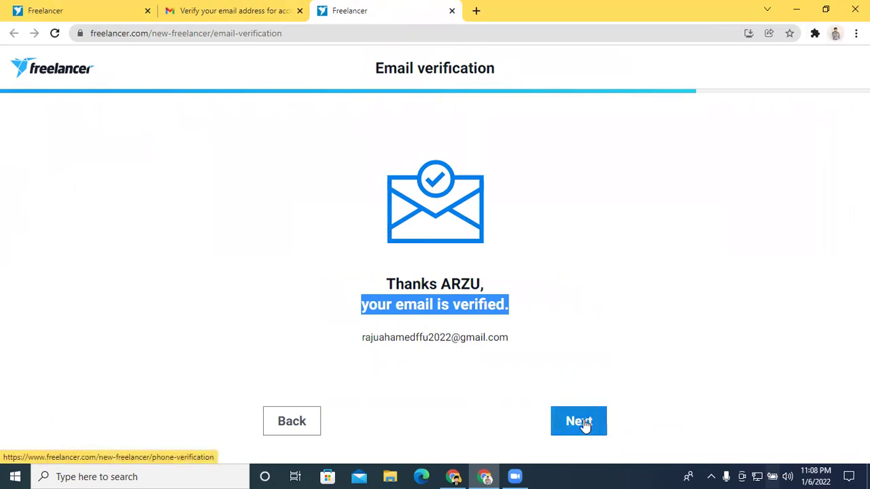
scroll(475, 204, "down", 2)
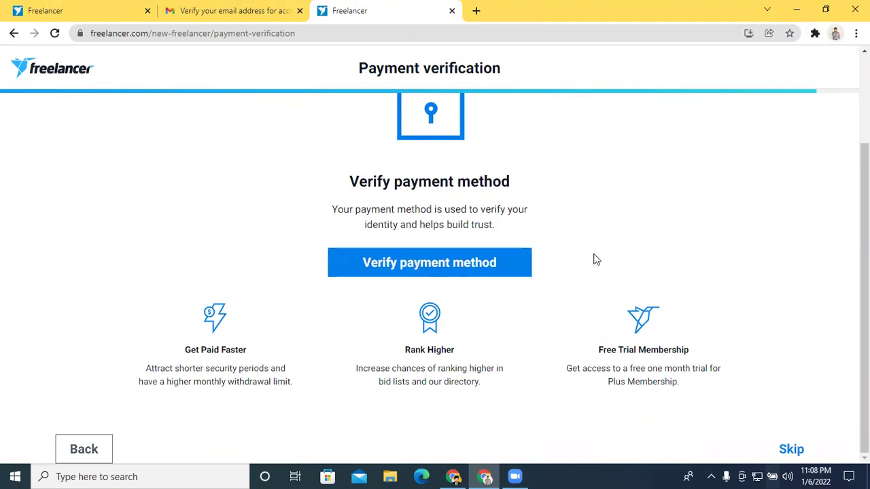
scroll(428, 248, "up", 2)
scroll(408, 327, "down", 1)
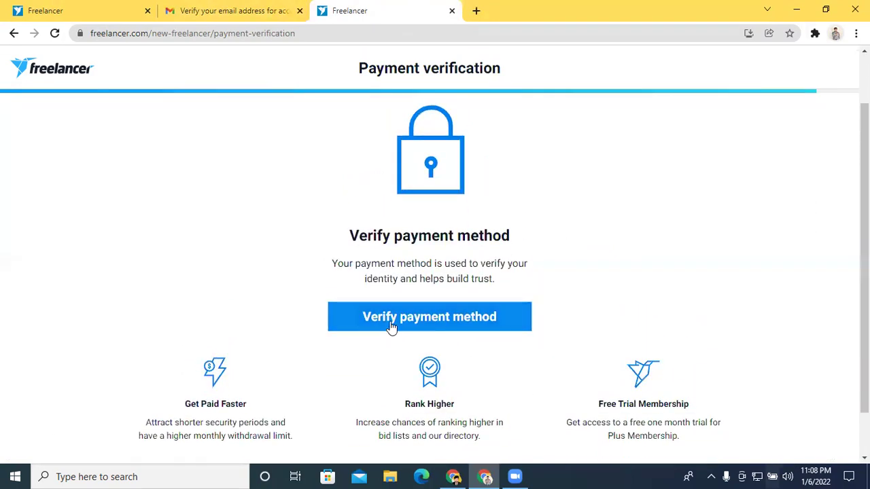
Open the add-payment-method card form and look it over.
left_click(389, 317)
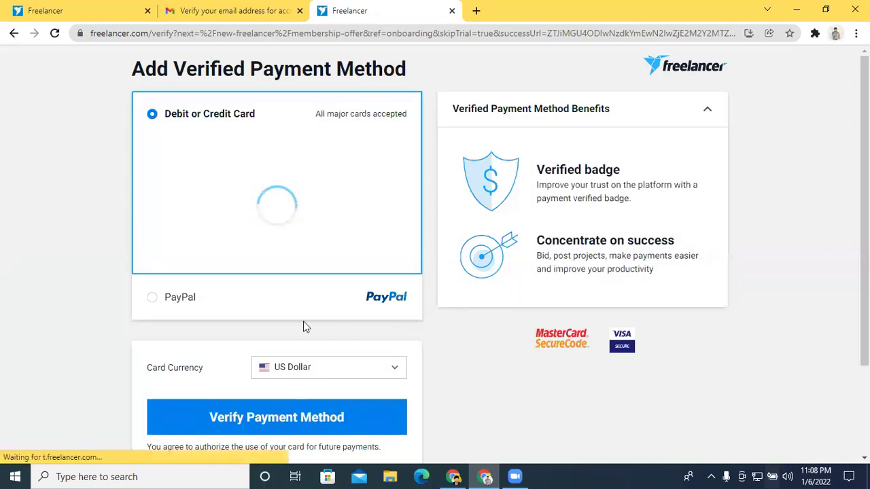
scroll(406, 232, "down", 2)
scroll(406, 231, "up", 2)
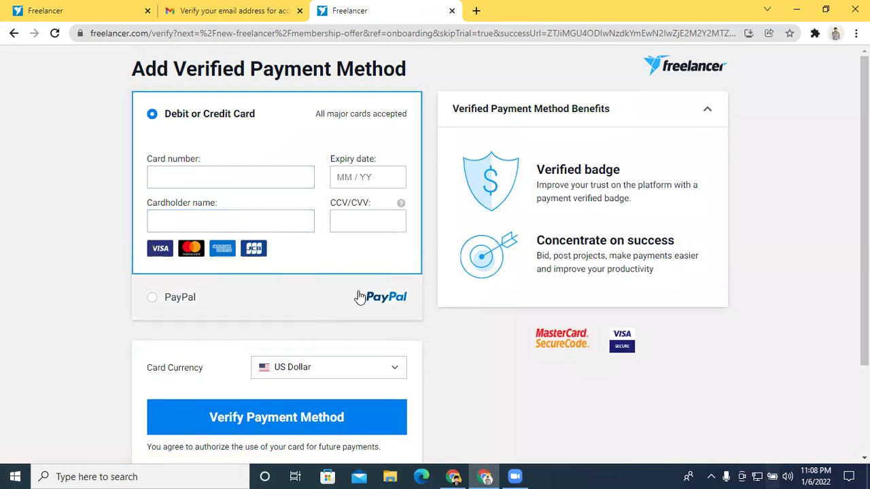
scroll(360, 296, "down", 2)
scroll(359, 298, "up", 2)
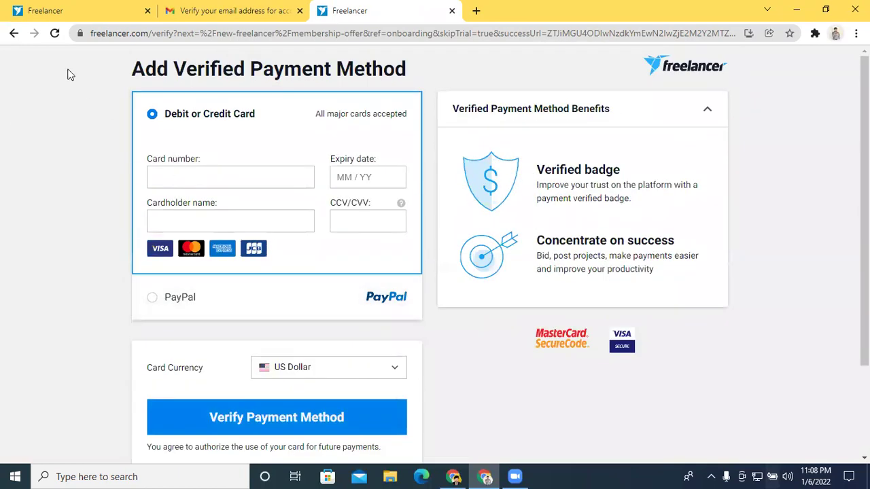
Return to payment verification and skip it without adding a card.
left_click(14, 35)
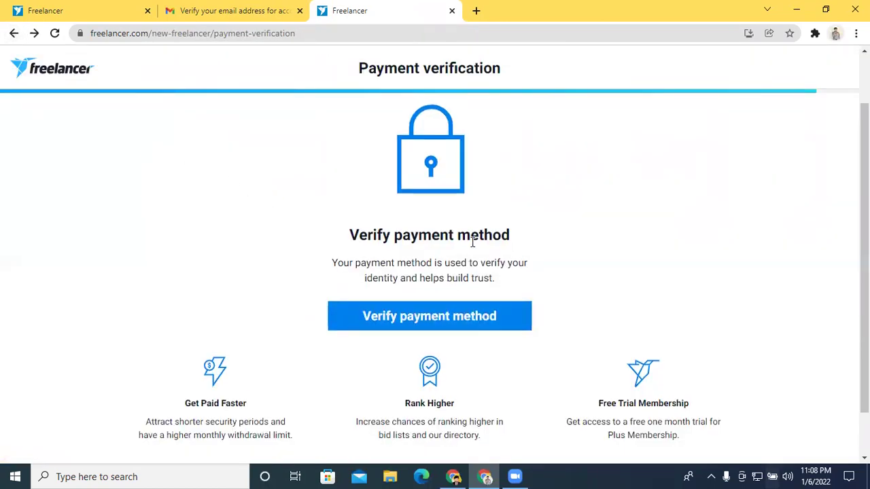
scroll(506, 280, "down", 1)
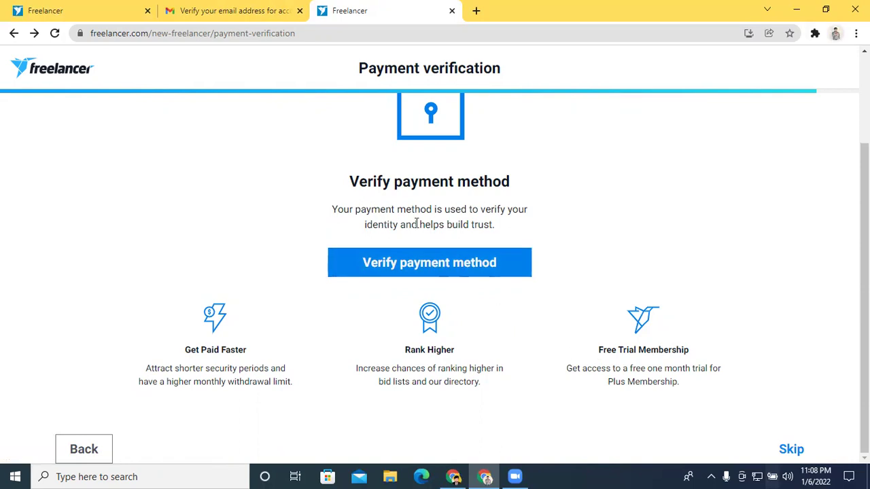
left_click(815, 447)
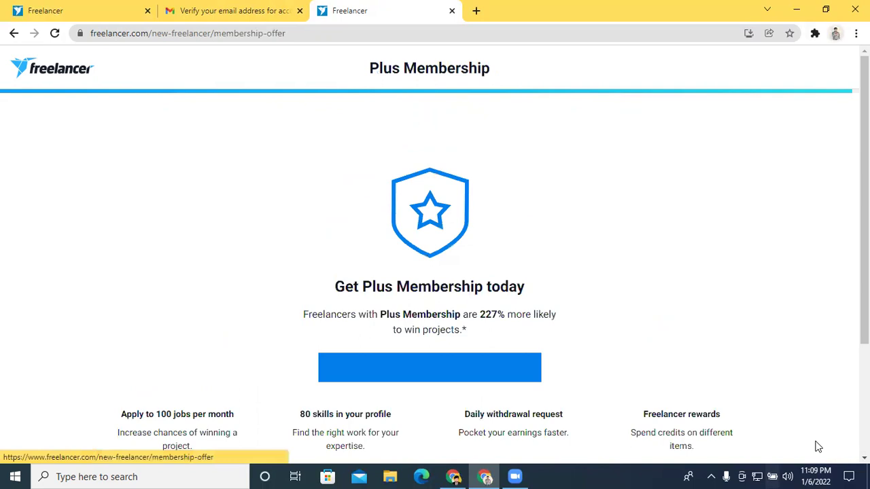
Review the Plus Membership trial terms: 1 month free, then $9.95 USD/month.
scroll(791, 359, "down", 3)
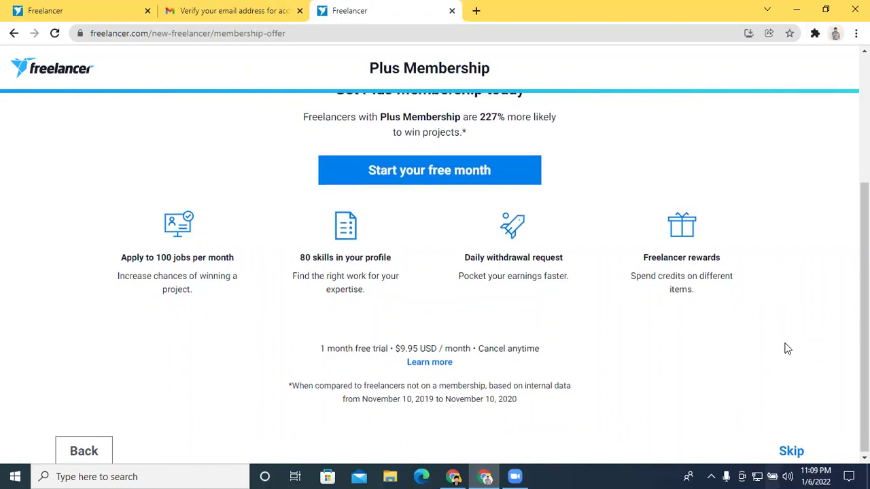
scroll(508, 251, "up", 1)
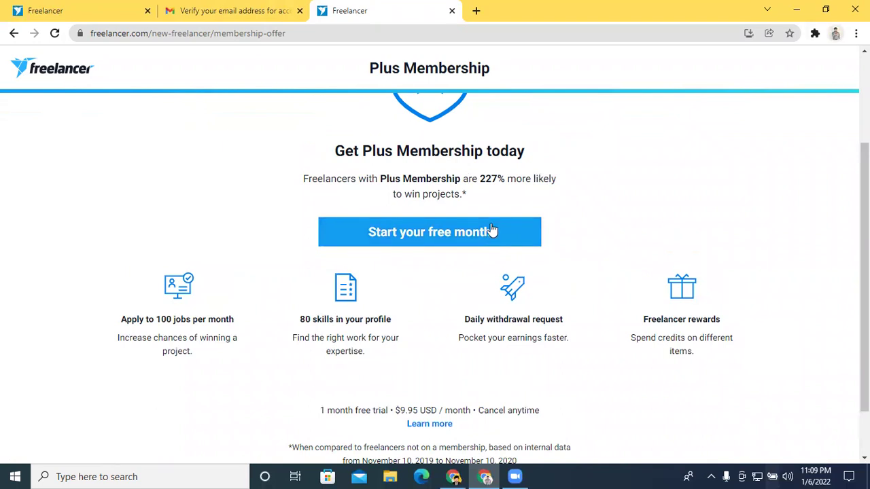
scroll(520, 270, "down", 1)
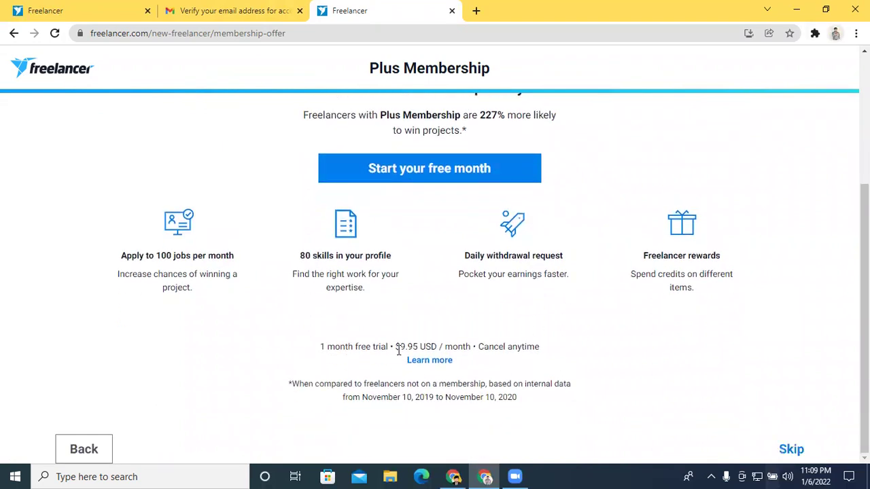
left_click_drag(400, 349, 420, 347)
left_click(254, 346)
left_click_drag(312, 349, 646, 362)
left_click(645, 362)
Decline the Plus Membership offer and continue to project browsing.
scroll(615, 353, "up", 2)
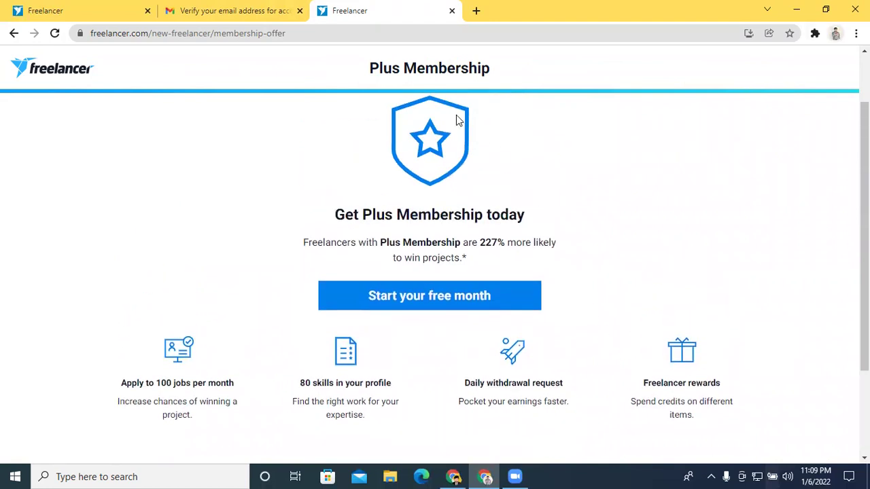
scroll(485, 169, "down", 2)
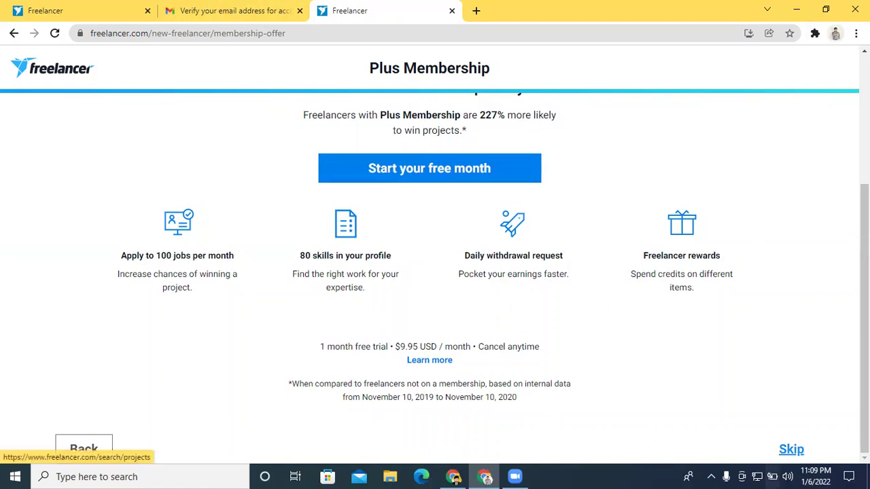
left_click(792, 449)
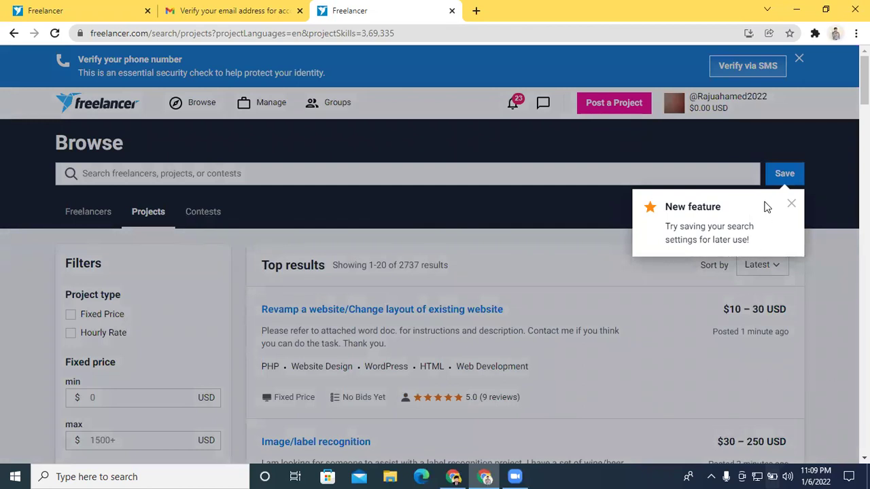
Dismiss the tip popups and start SMS phone verification from the account menu.
left_click(792, 204)
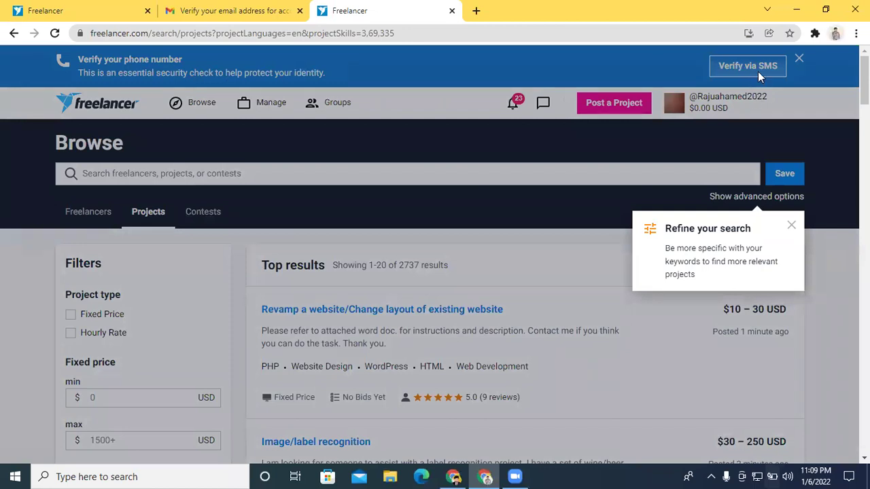
left_click(791, 225)
left_click(756, 107)
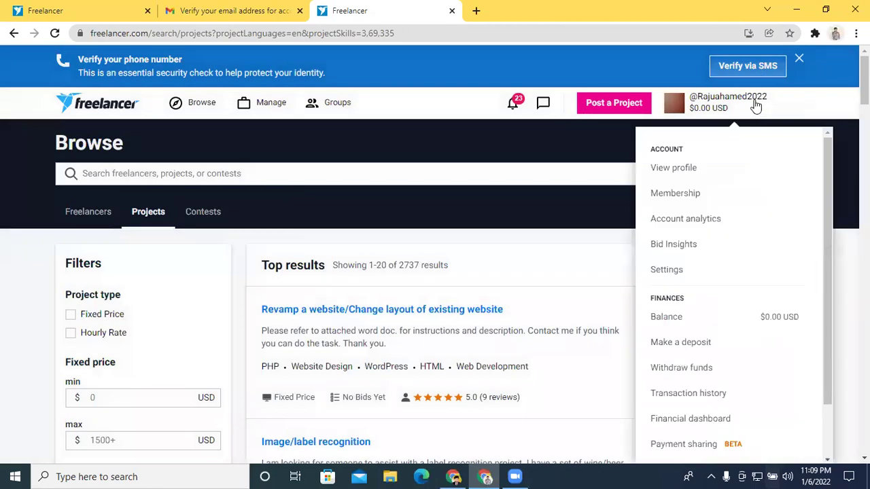
left_click(740, 66)
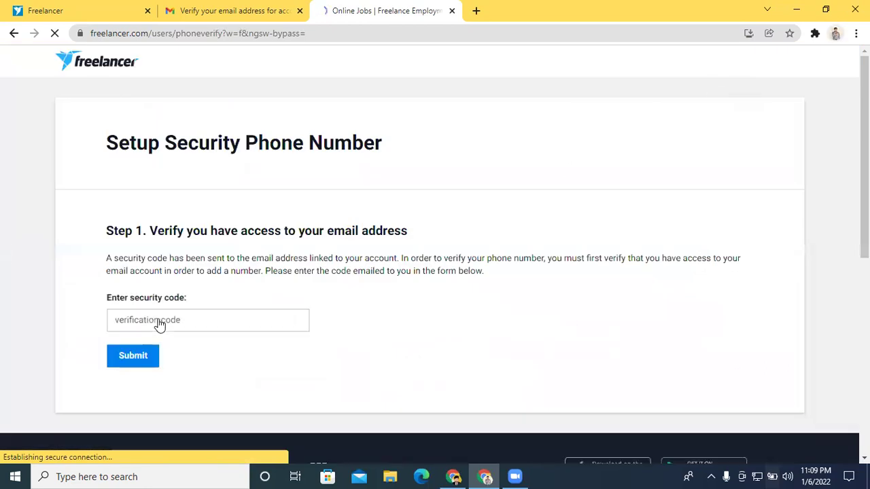
Enter the phone number as the security code and submit; it's rejected as invalid.
left_click(160, 325)
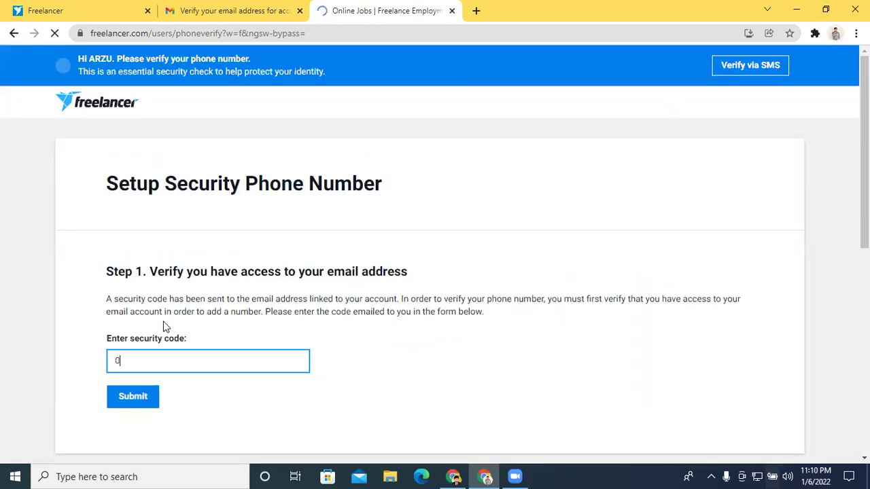
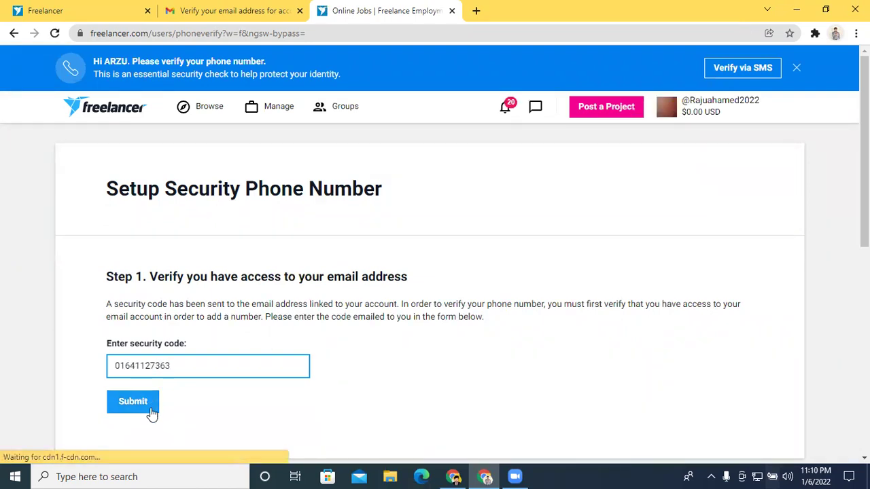
left_click(149, 409)
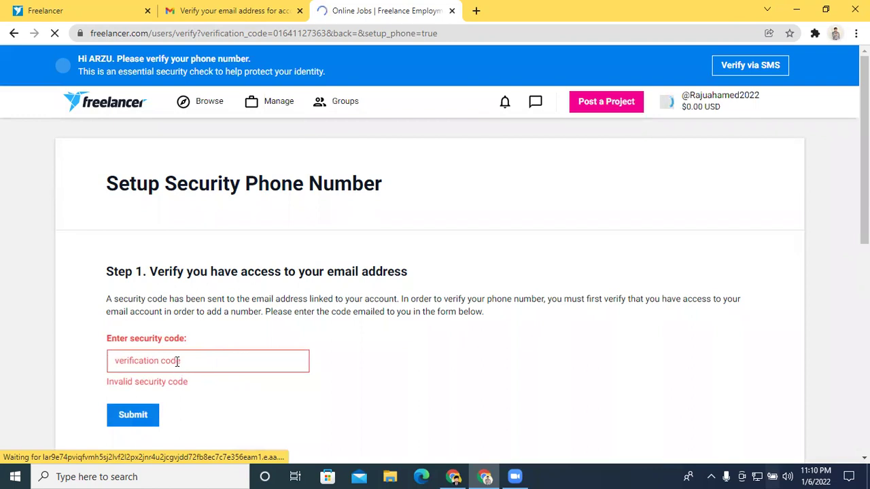
left_click(178, 362)
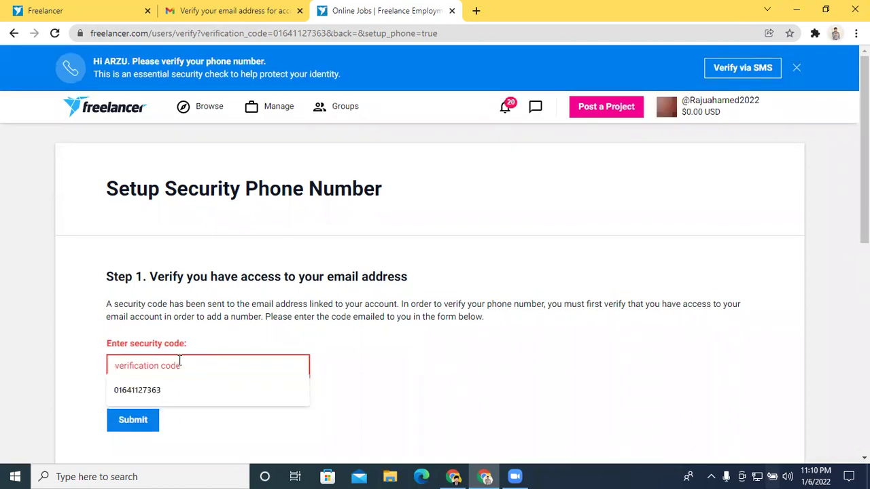
left_click(403, 357)
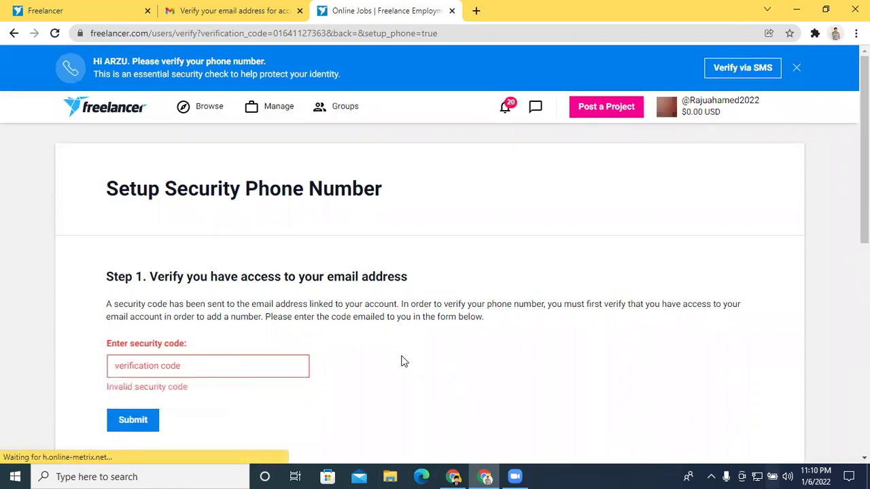
left_click(238, 8)
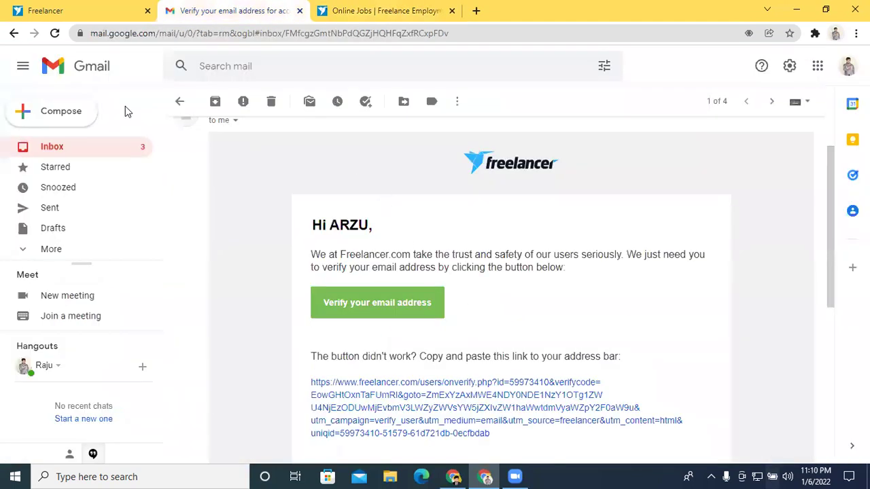
Open the Set Up Security Phone Number email in Gmail and select its security code.
left_click(178, 102)
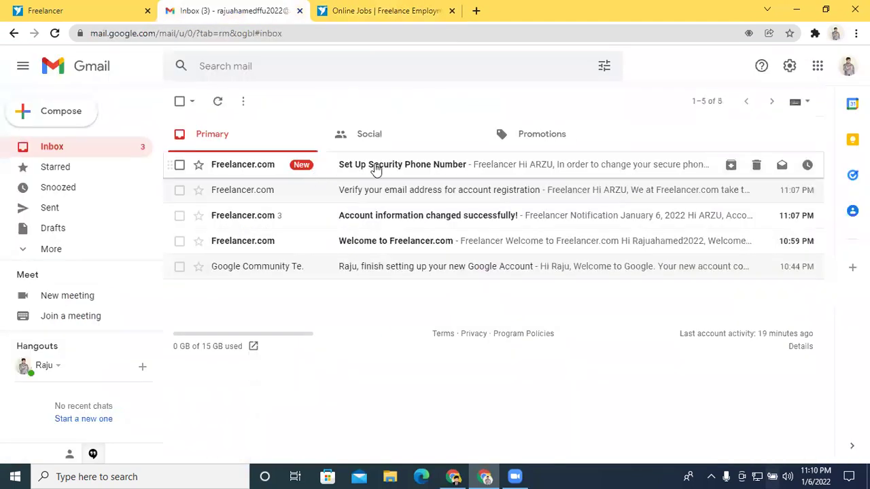
left_click(374, 166)
scroll(435, 241, "down", 5)
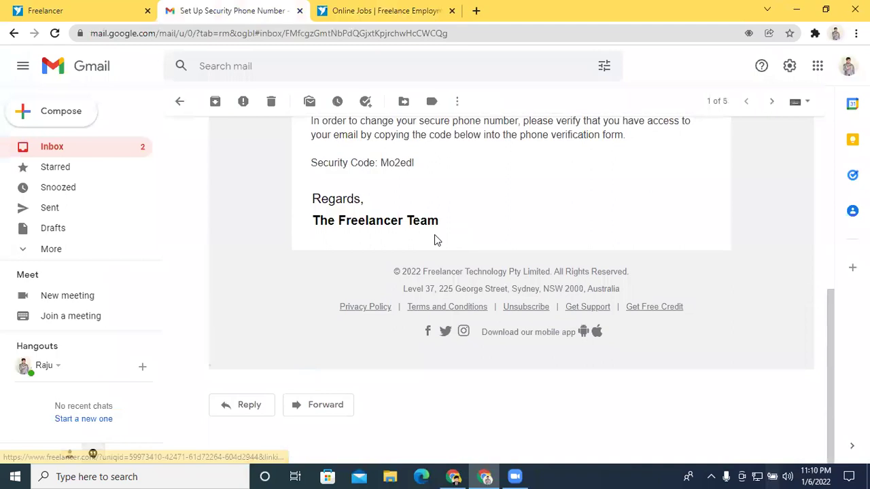
scroll(435, 240, "up", 1)
left_click_drag(380, 226, 412, 227)
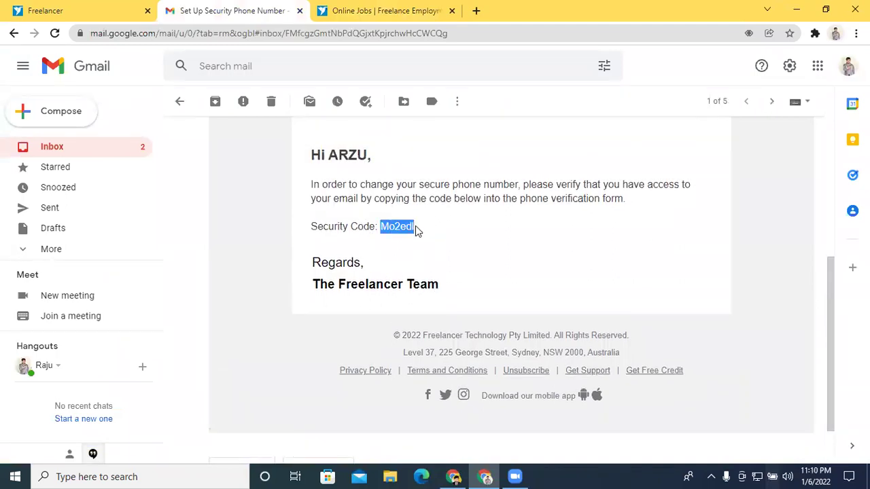
left_click(68, 10)
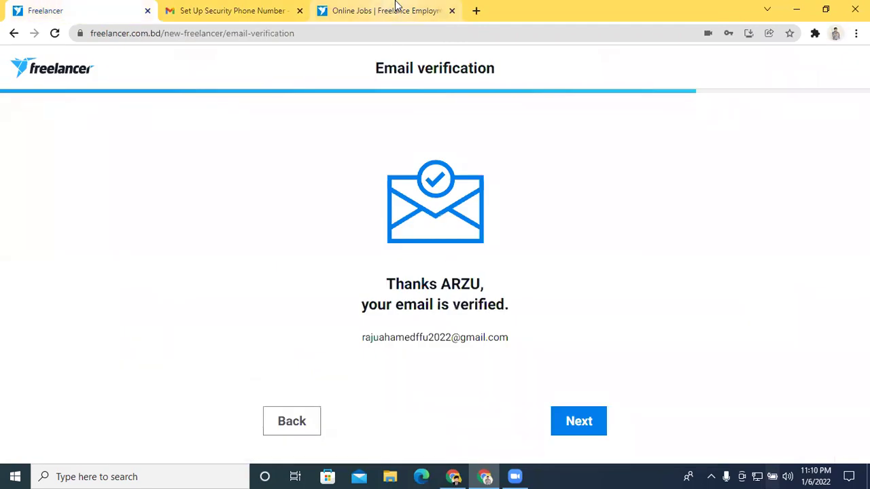
left_click(398, 9)
Paste the emailed security code into Freelancer and submit it.
left_click(291, 359)
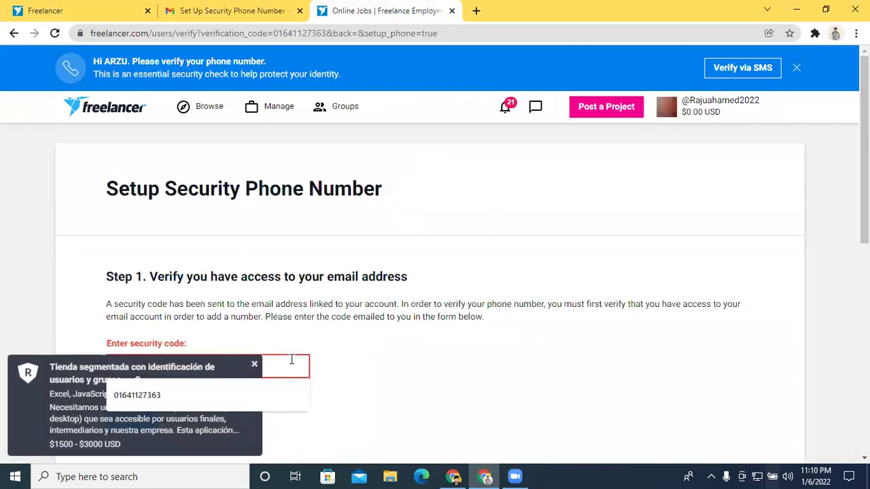
scroll(431, 346, "down", 2)
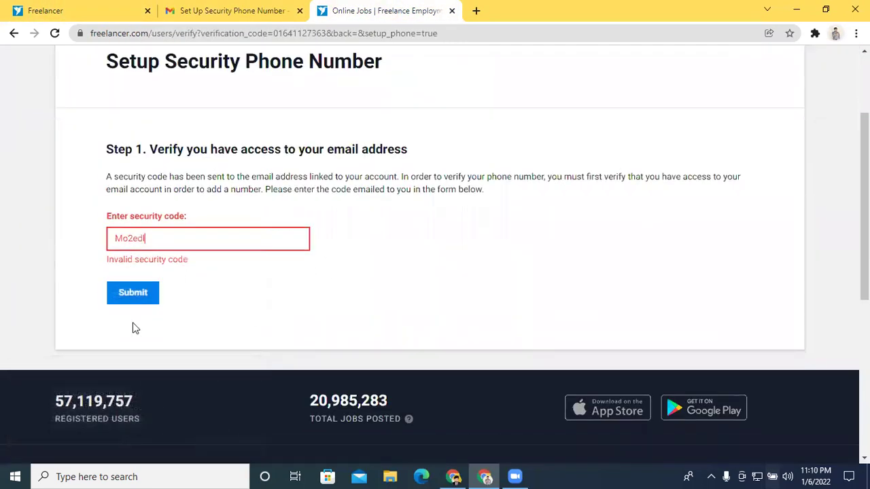
left_click(129, 299)
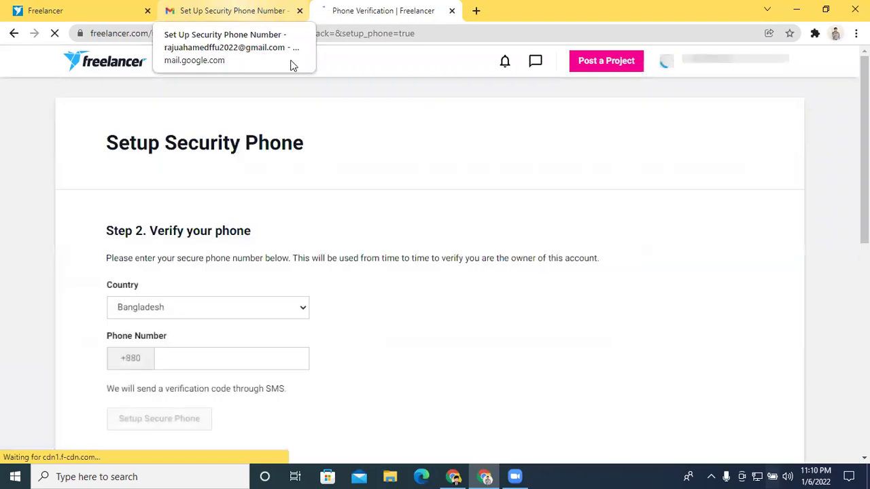
scroll(515, 235, "down", 1)
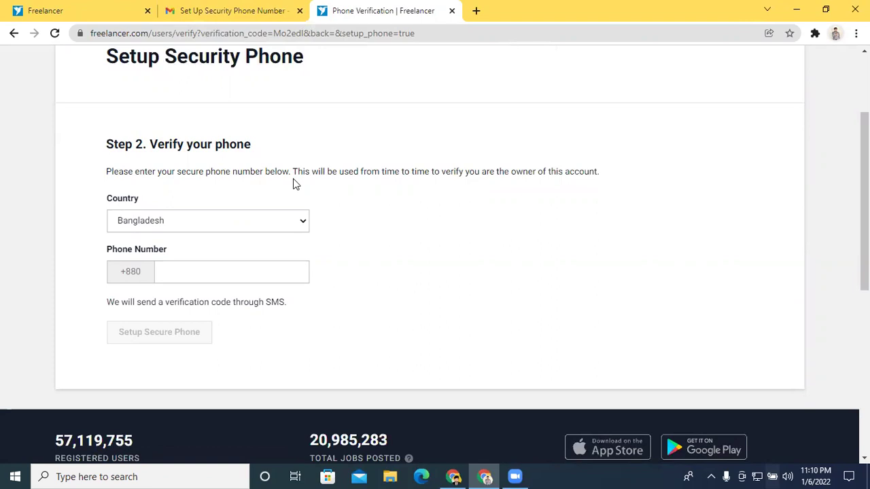
Enter the account's phone number and request an SMS verification code.
left_click(234, 274)
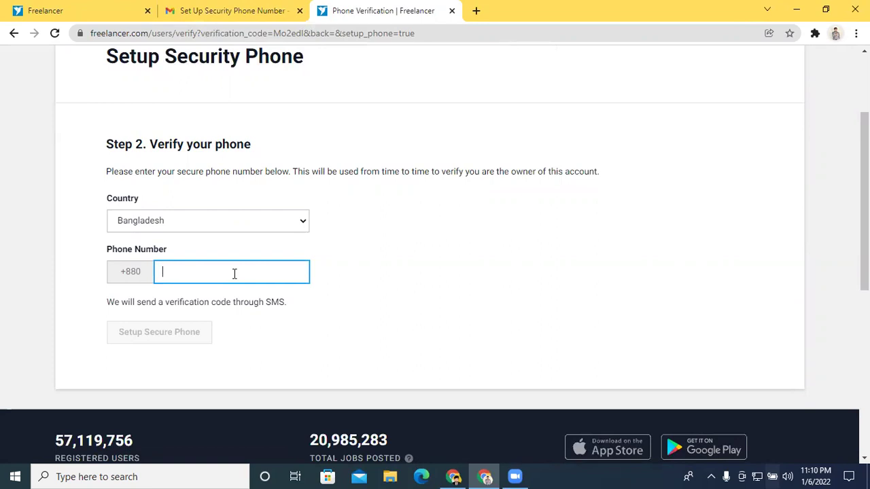
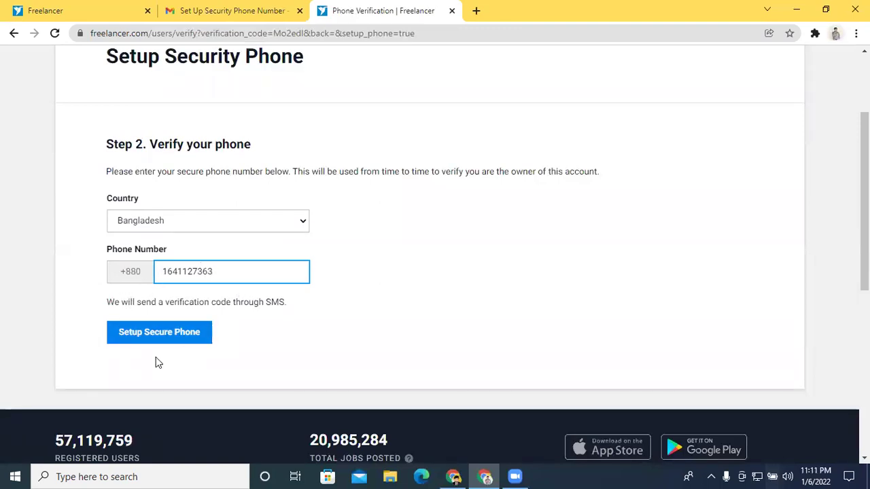
left_click(150, 338)
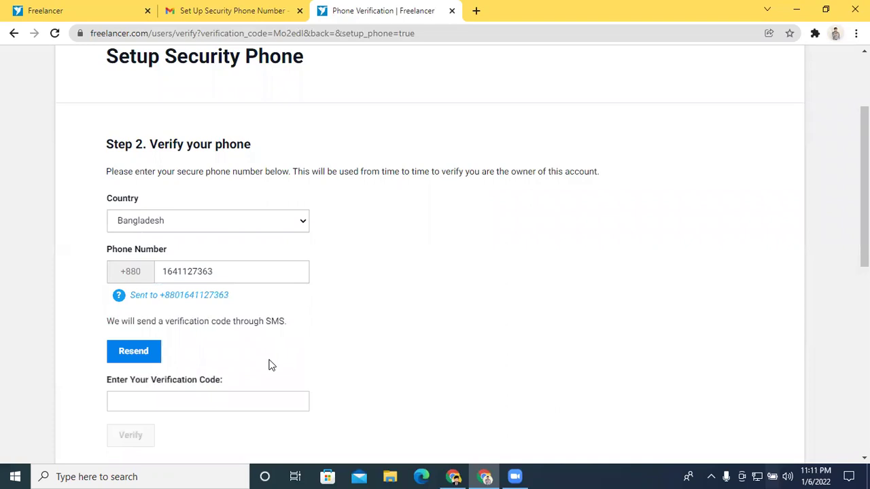
scroll(187, 381, "down", 2)
Resend the SMS code, enter the received verification code, and verify the phone.
left_click(155, 278)
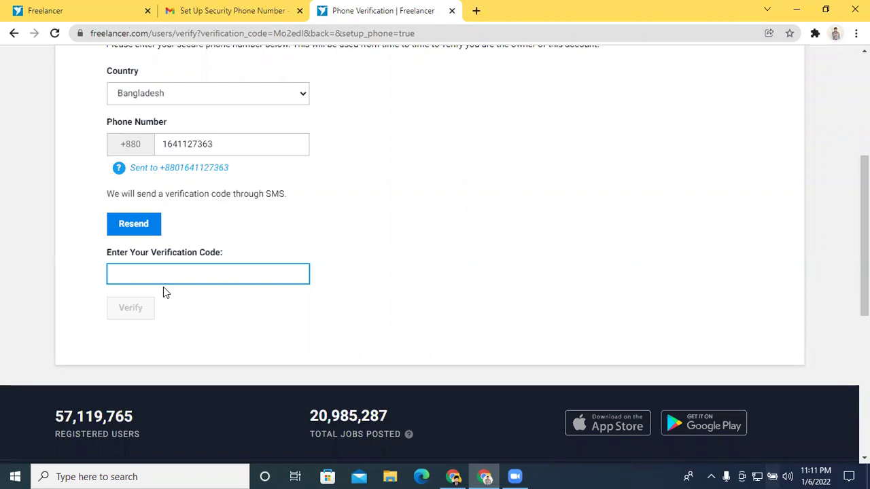
left_click(145, 232)
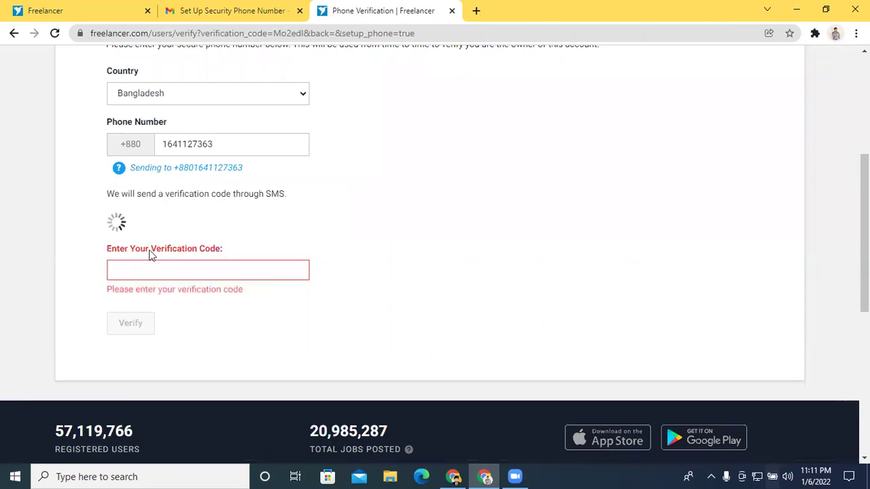
left_click(150, 275)
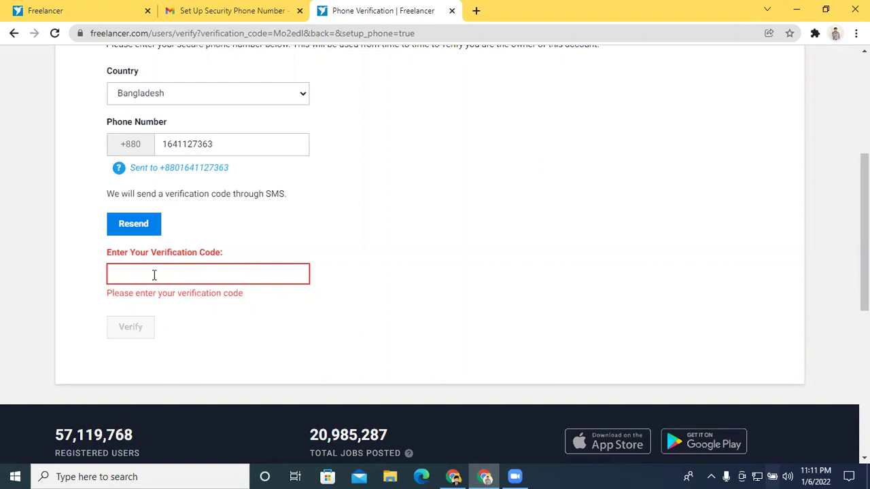
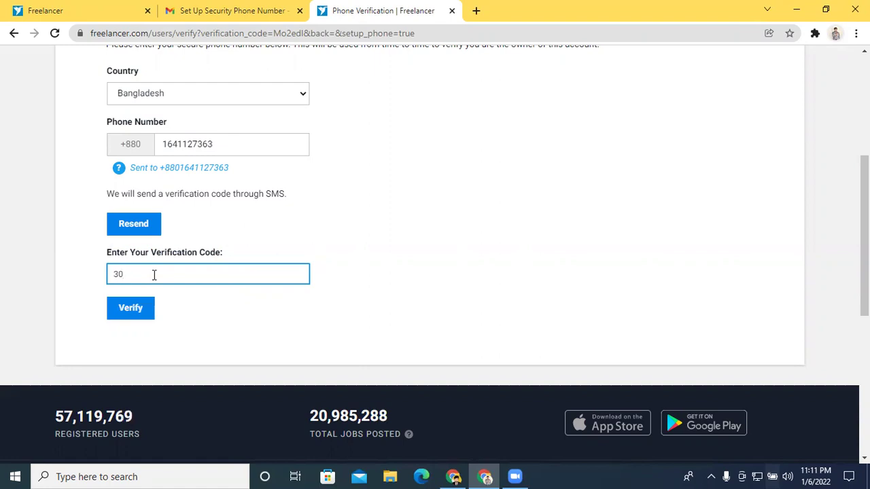
left_click(116, 312)
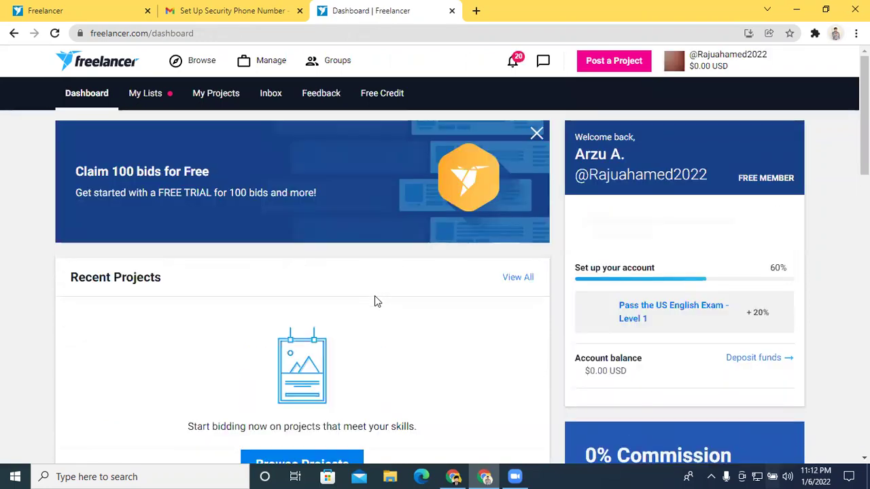
Check the 60% account setup progress on the dashboard and open the account menu.
mouse_move(782, 267)
left_mouse_down()
mouse_move(773, 268)
mouse_move(835, 277)
mouse_move(773, 269)
left_mouse_up()
left_click(780, 272)
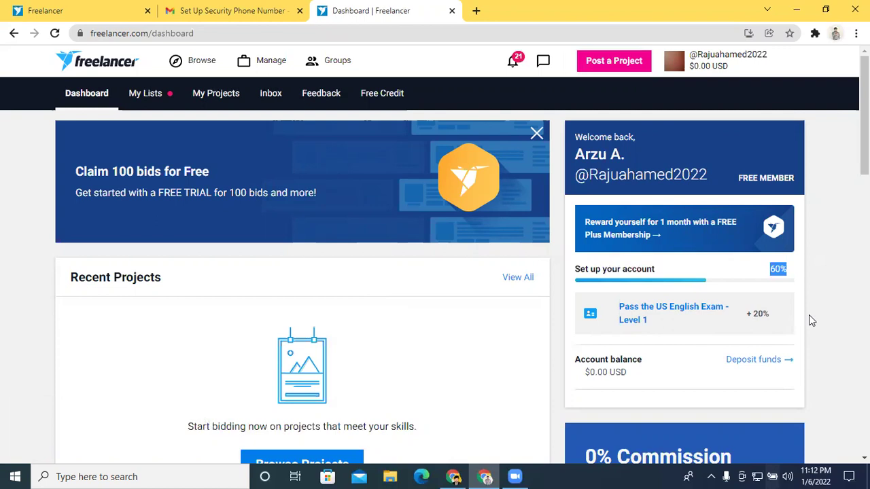
left_click(722, 74)
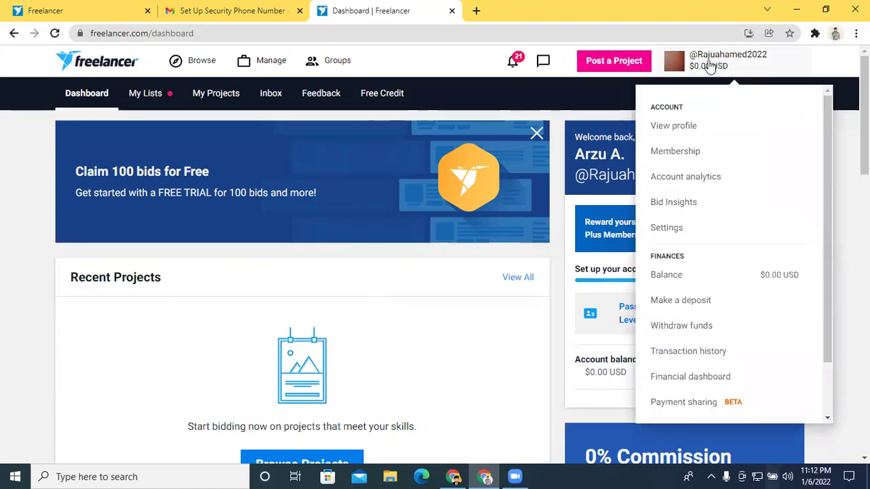
Open the own profile in edit mode and keep the current photo as profile picture.
left_click(683, 128)
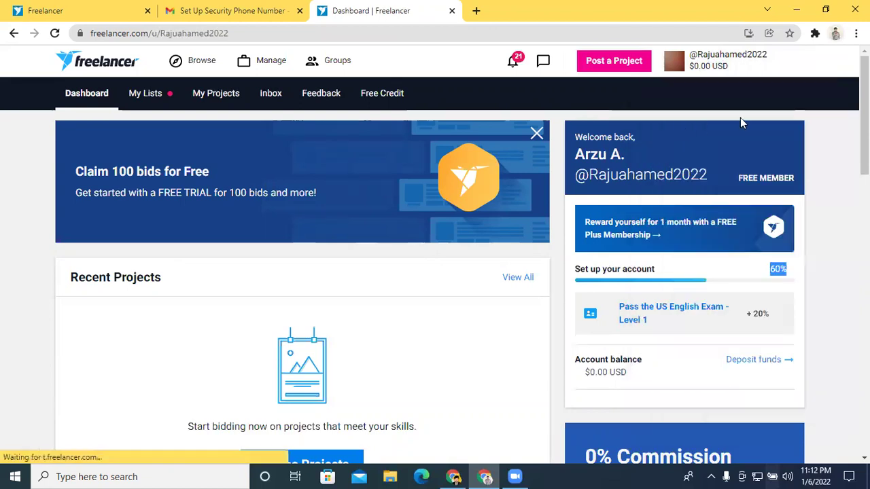
scroll(743, 141, "down", 1)
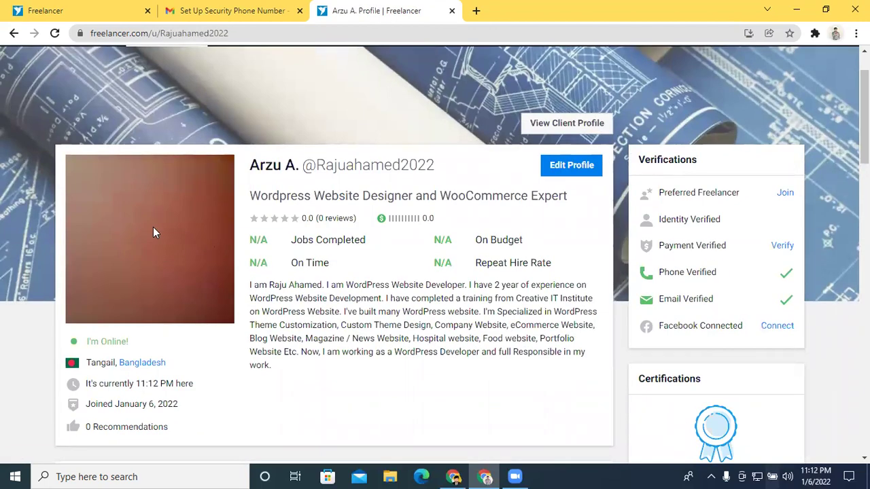
left_click(569, 170)
left_click(211, 175)
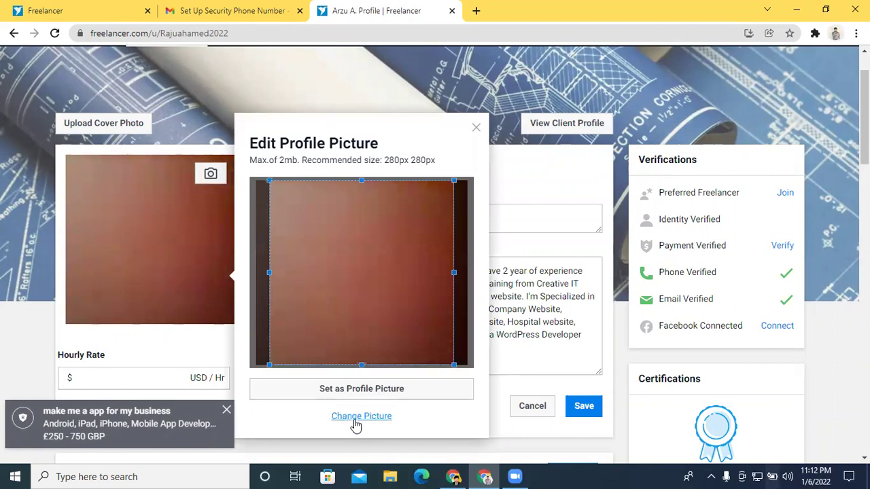
left_click(345, 390)
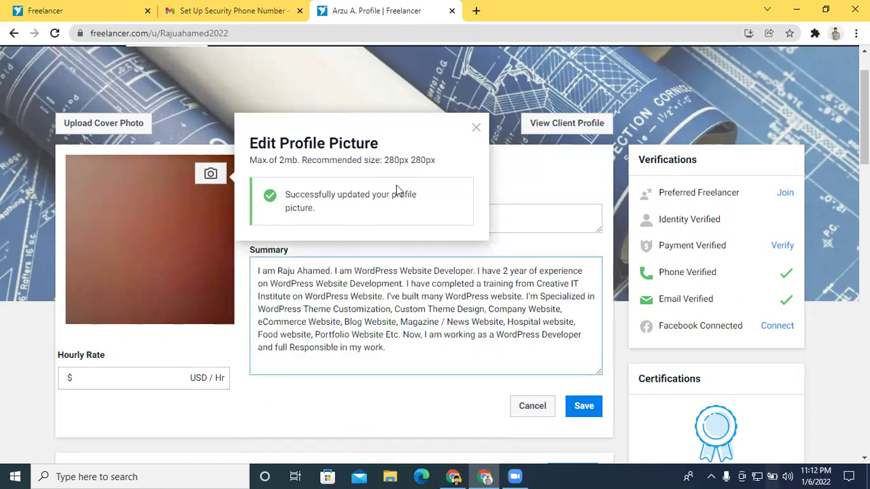
left_click(475, 129)
Switch the picture editor to Change Picture and browse Downloads without choosing a file.
left_click(210, 173)
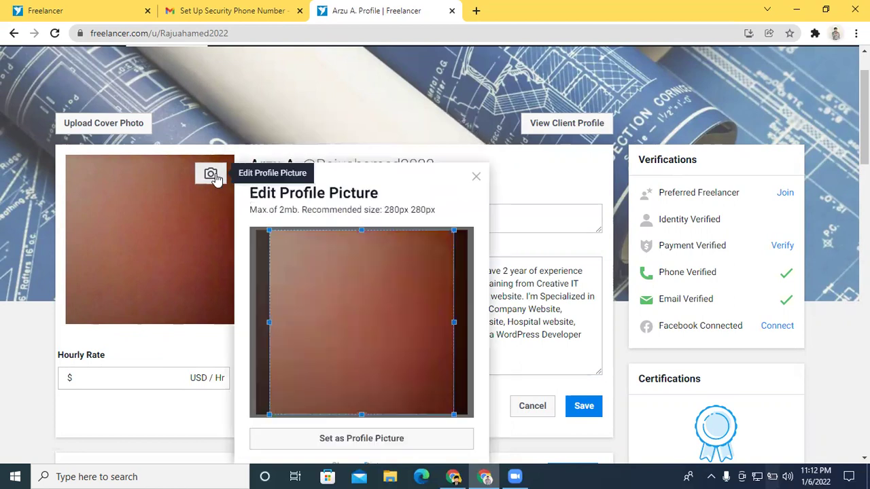
scroll(485, 340, "down", 3)
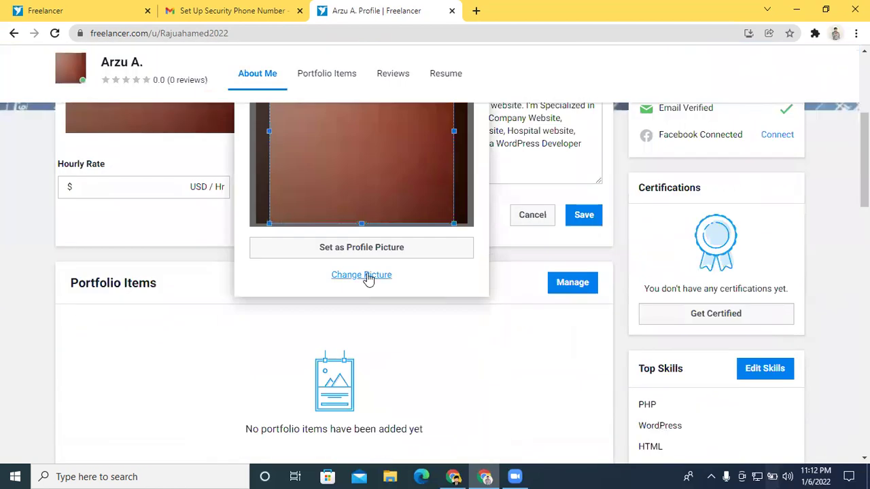
left_click(368, 278)
scroll(370, 286, "up", 2)
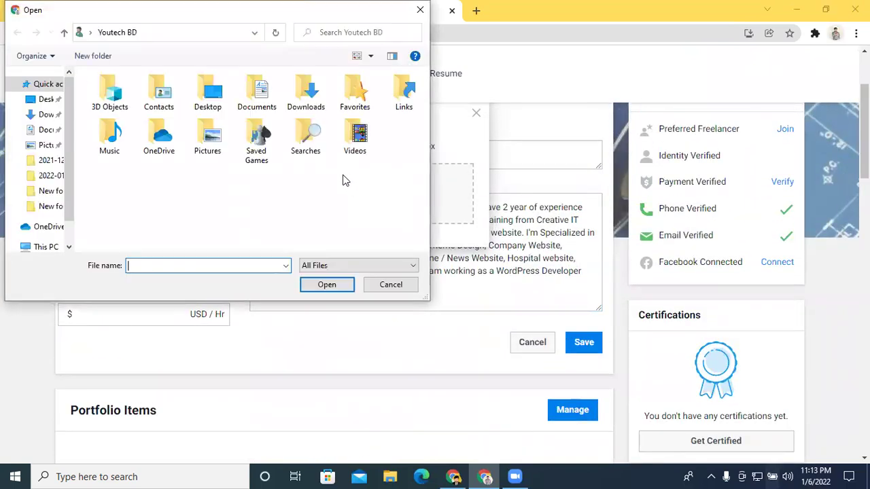
double_click(305, 95)
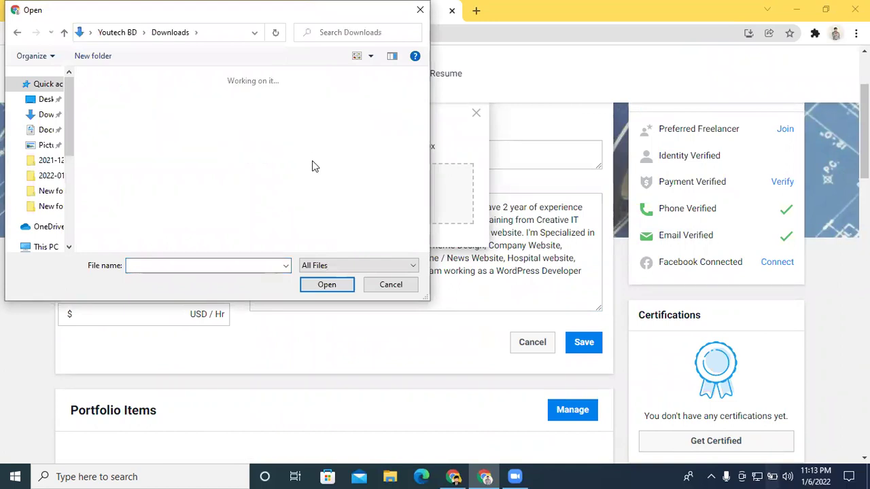
scroll(323, 168, "down", 10)
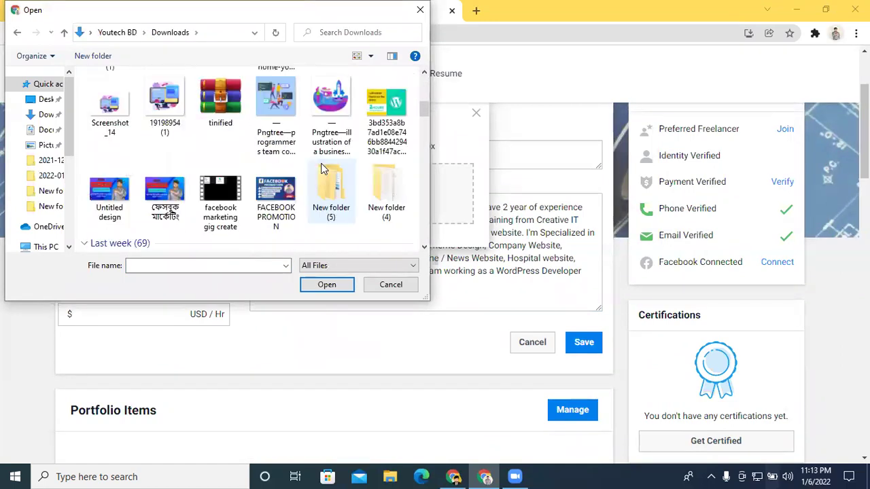
scroll(323, 169, "down", 10)
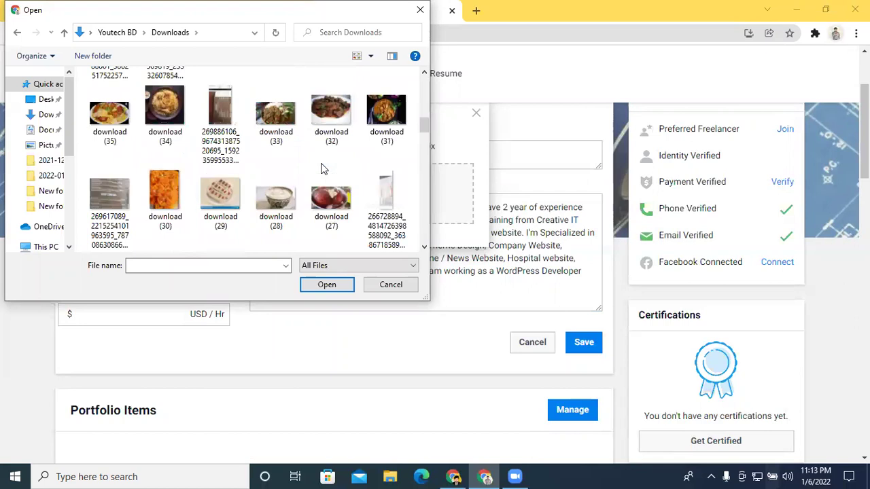
scroll(323, 169, "down", 5)
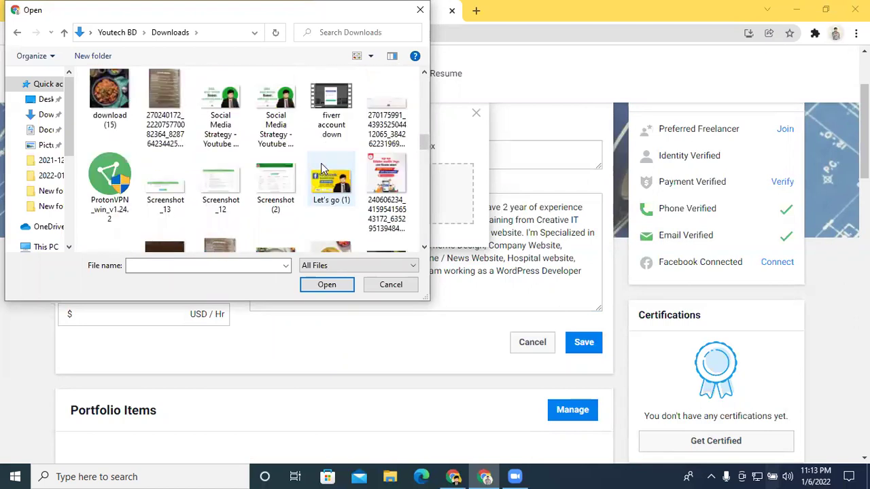
scroll(323, 169, "down", 3)
scroll(323, 169, "down", 8)
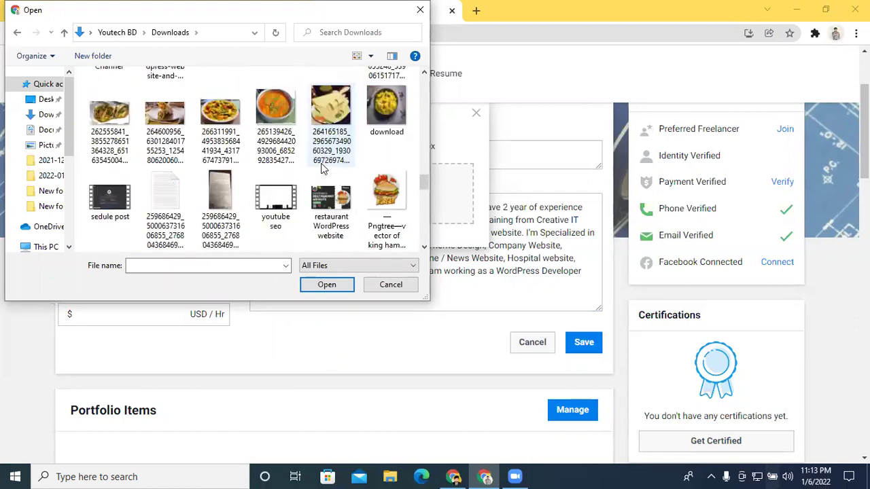
scroll(323, 169, "down", 5)
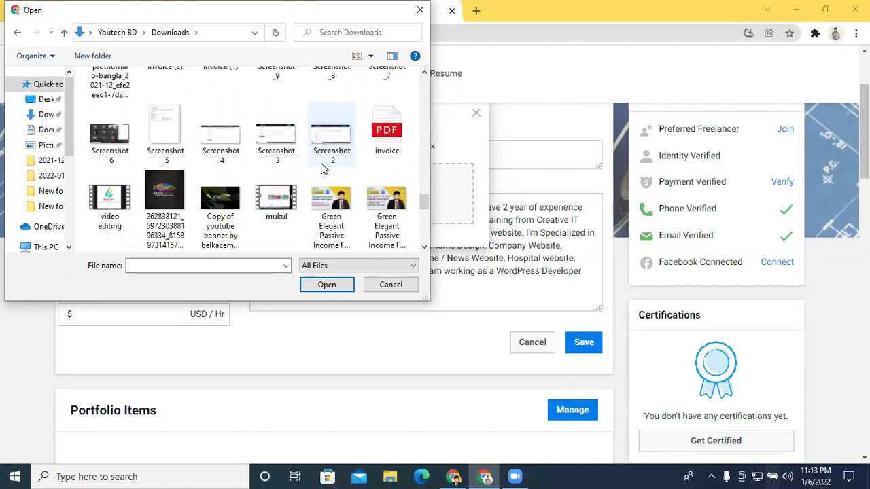
scroll(323, 169, "down", 5)
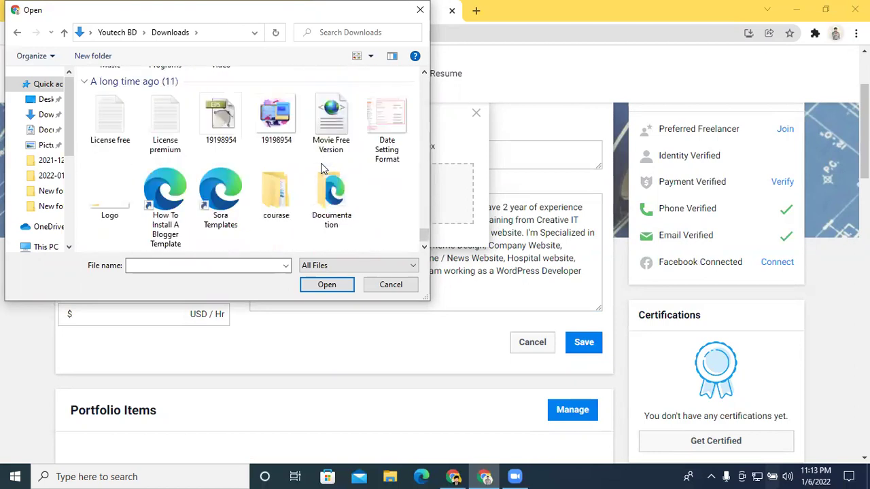
scroll(323, 169, "up", 15)
scroll(321, 163, "up", 10)
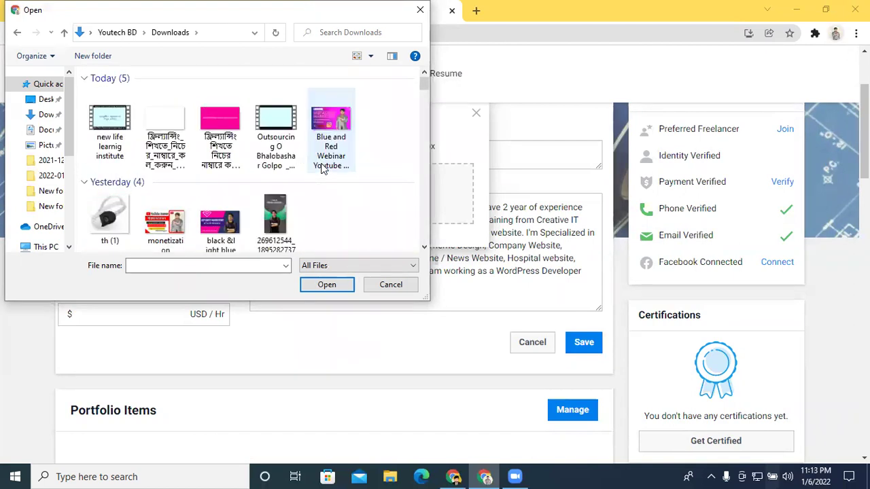
scroll(311, 176, "down", 5)
scroll(311, 175, "up", 5)
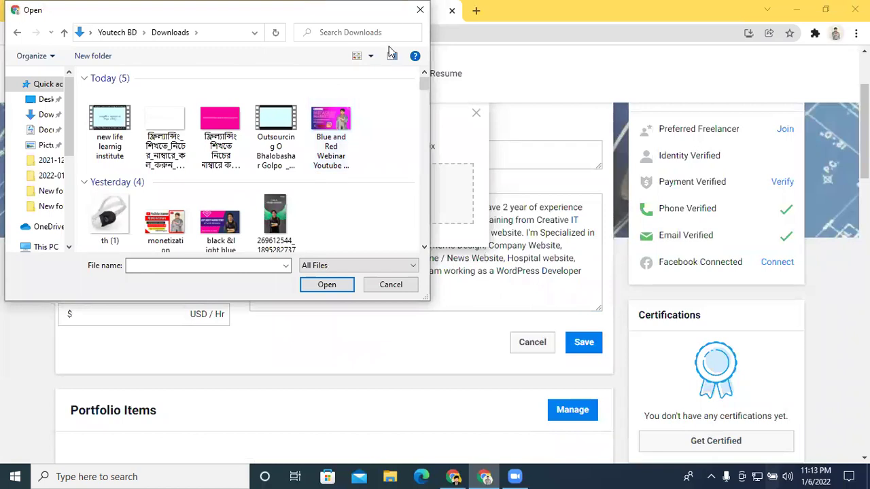
left_click(420, 9)
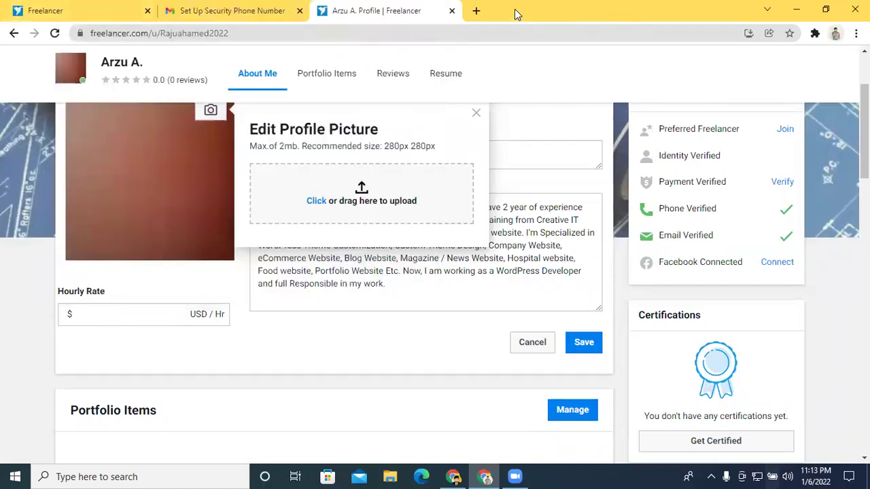
Google the account username in a new tab and try the suggested spelling.
left_click(478, 11)
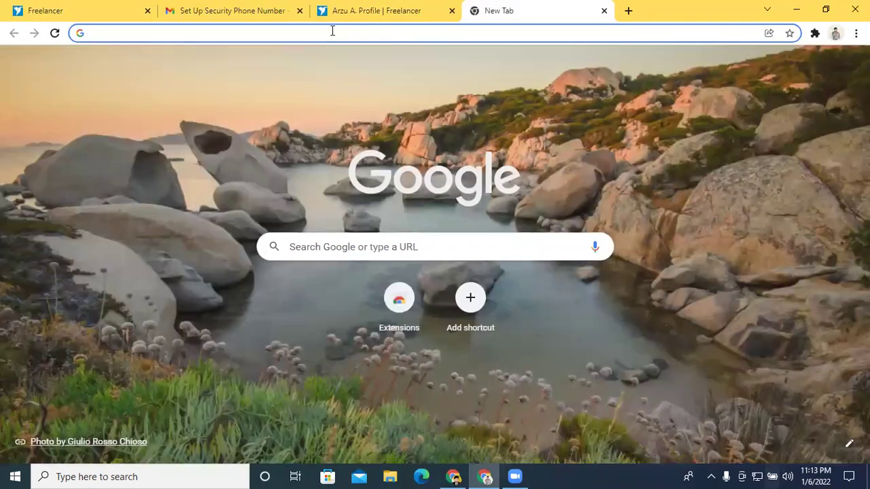
left_click(332, 30)
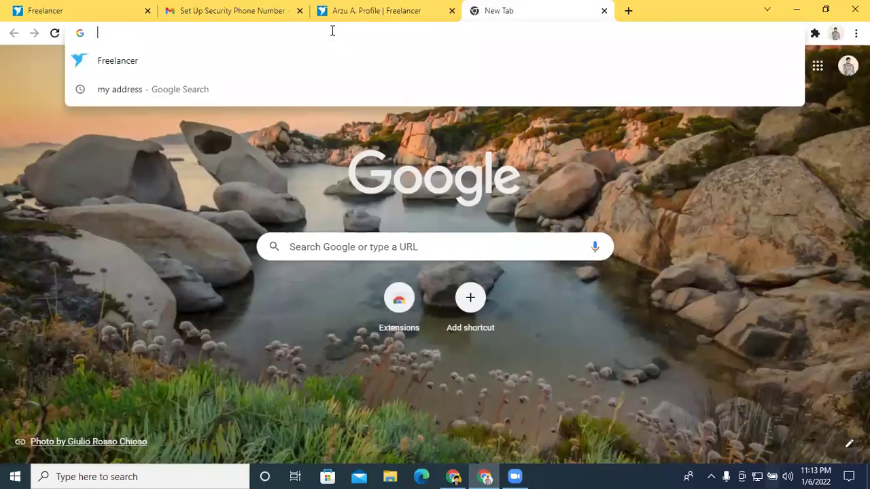
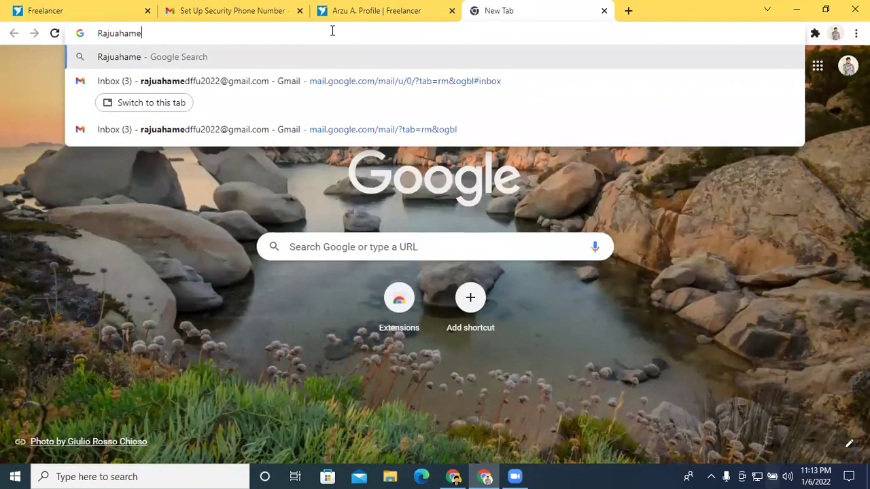
key("Return")
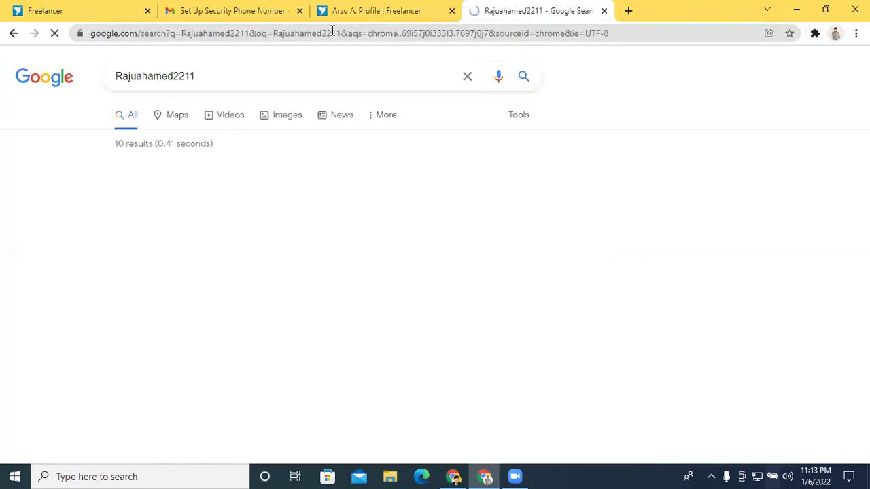
left_click(239, 168)
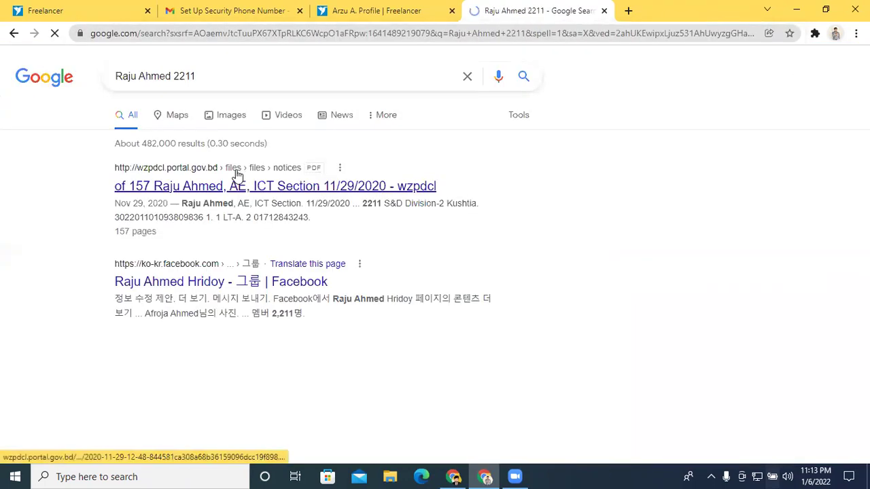
Remove the spaces so the username is one word and rerun the search.
left_click(140, 76)
key("BackSpace")
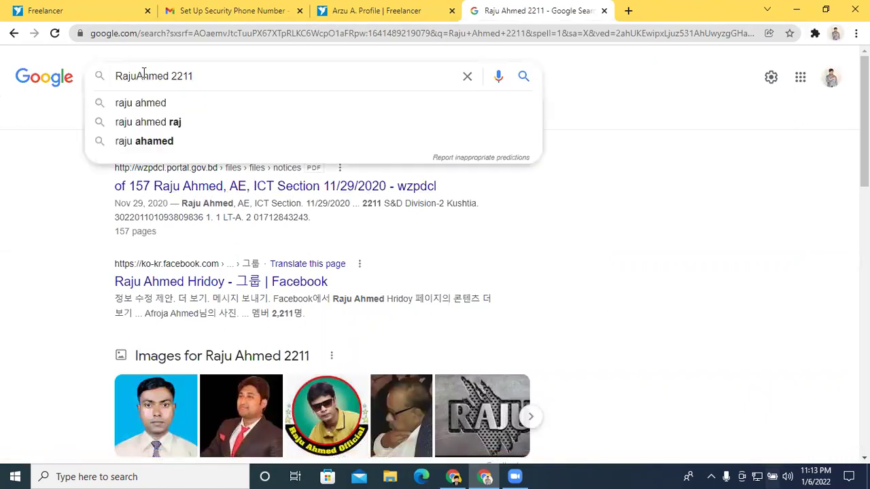
left_click(523, 76)
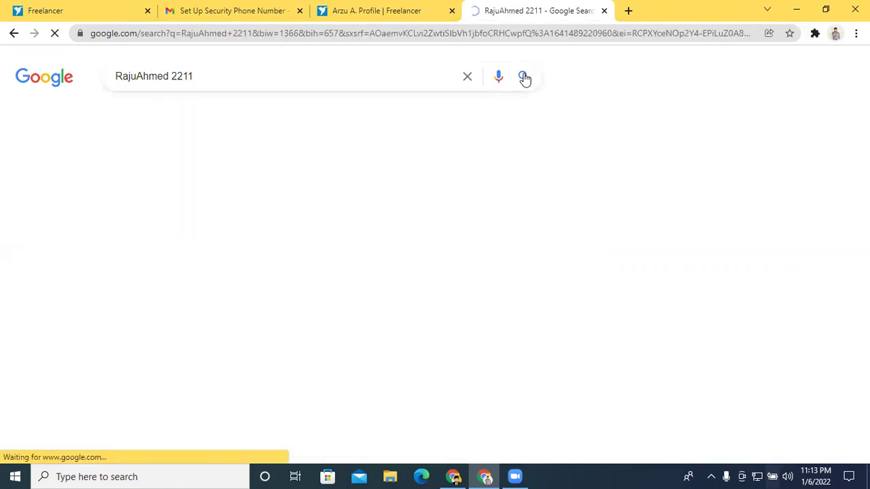
left_click(173, 76)
key("BackSpace")
key("Return")
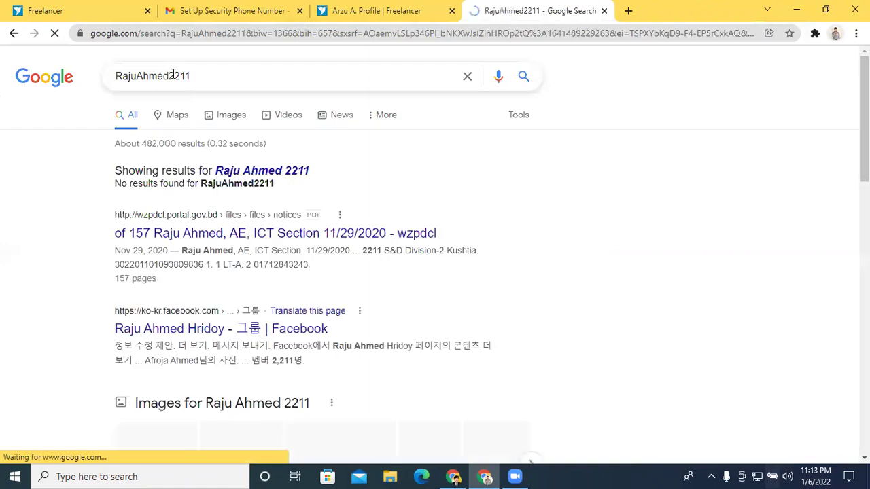
Cut the search text out of the box and open a fresh blank tab.
double_click(174, 76)
right_click(174, 76)
left_click(223, 108)
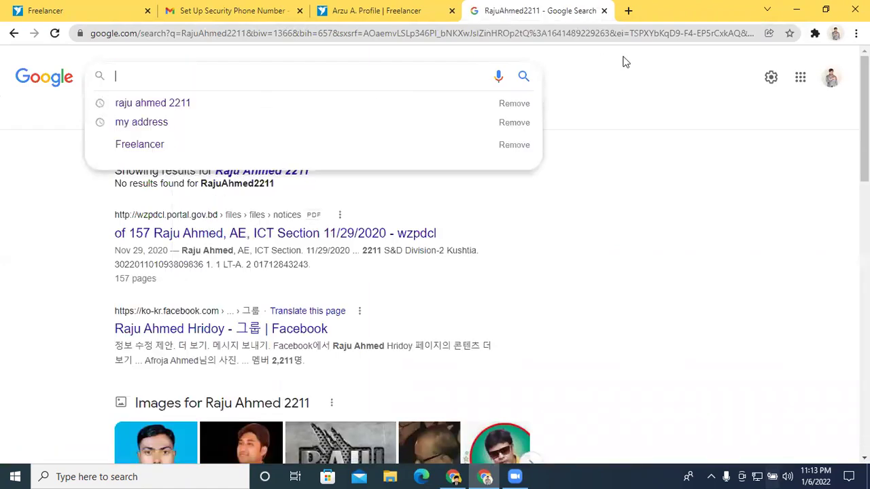
left_click(628, 10)
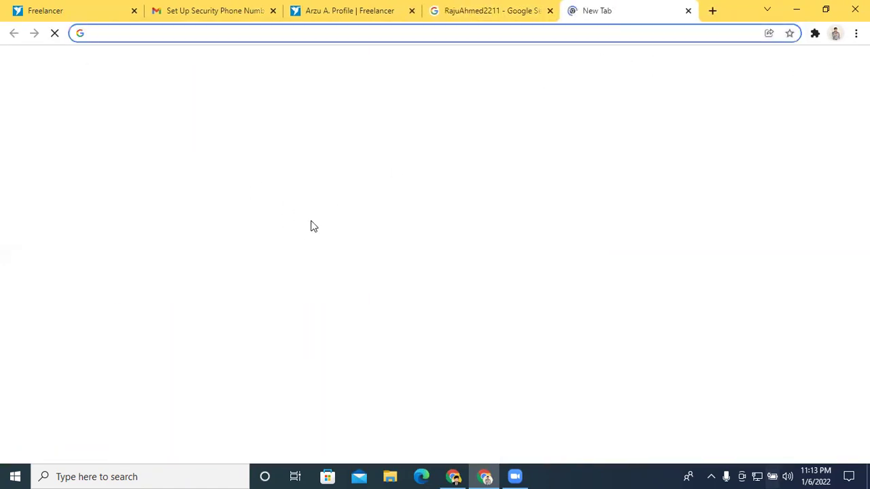
left_click(453, 477)
Open Facebook and the Messenger chat with the contact.
left_click(478, 10)
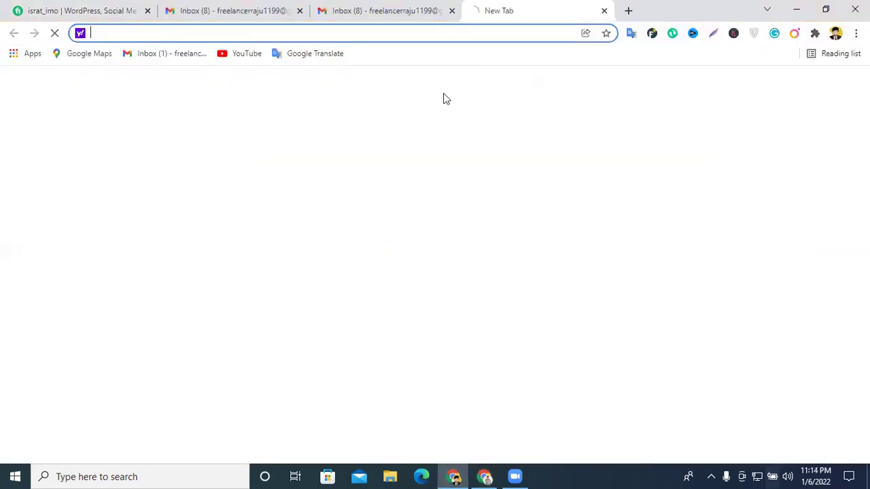
left_click(452, 234)
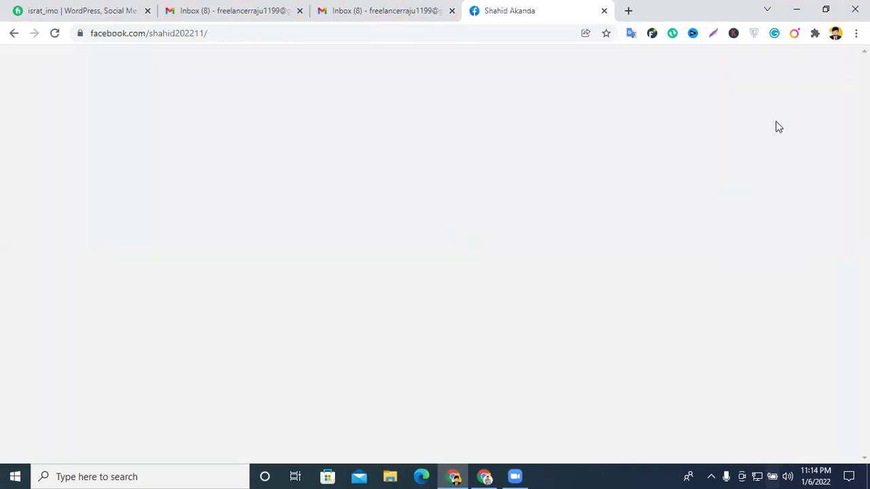
scroll(777, 123, "down", 2)
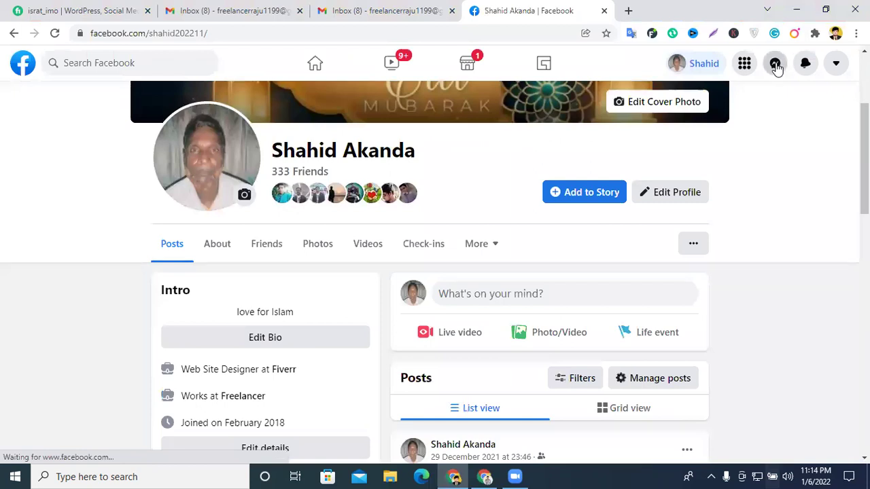
left_click(775, 63)
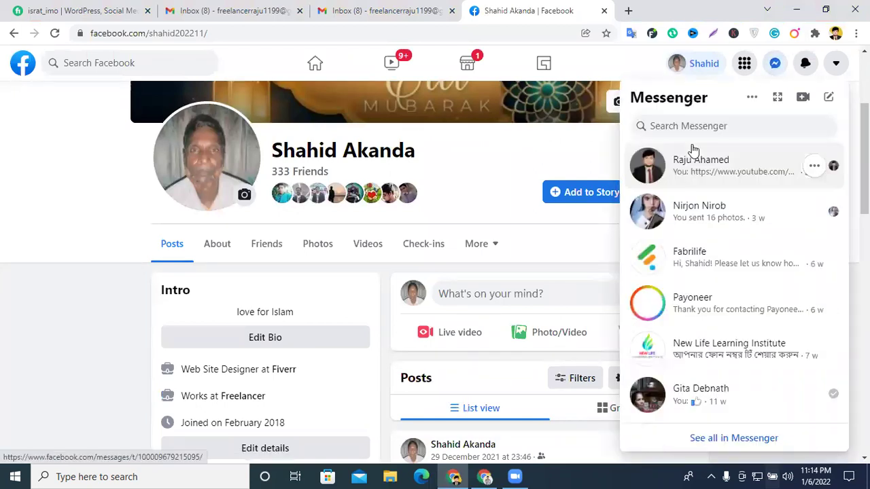
left_click(690, 174)
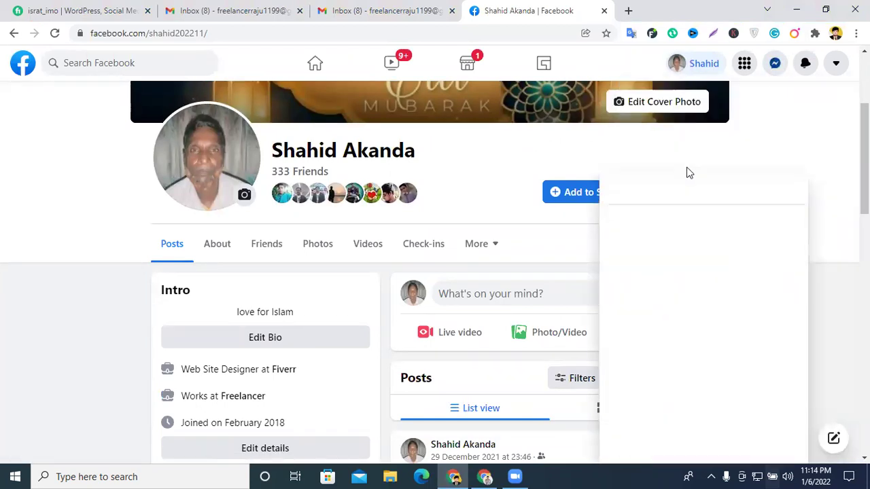
Open the contact's profile photo and save it as a JPEG in Downloads.
left_click(653, 193)
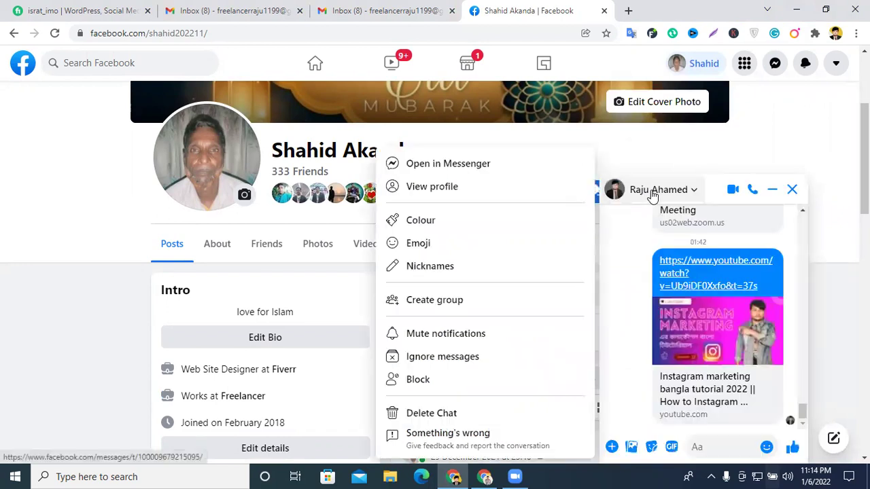
left_click(653, 193)
left_click(641, 190)
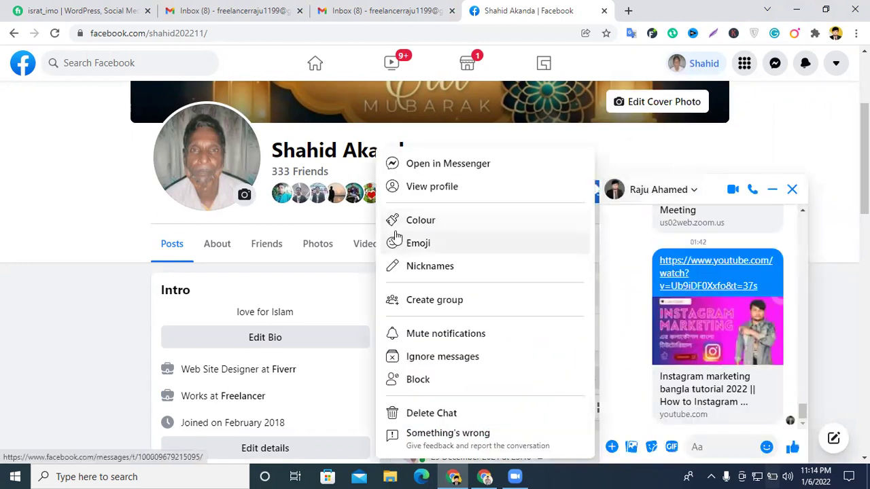
left_click(414, 198)
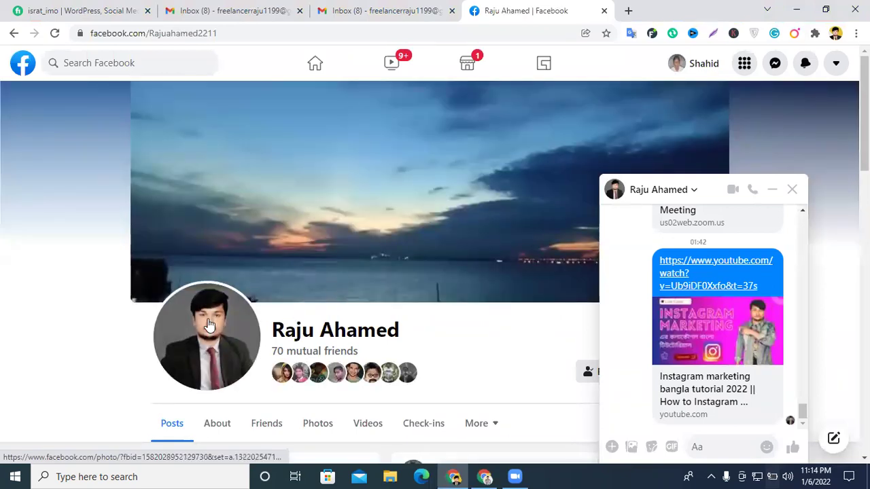
left_click(209, 326)
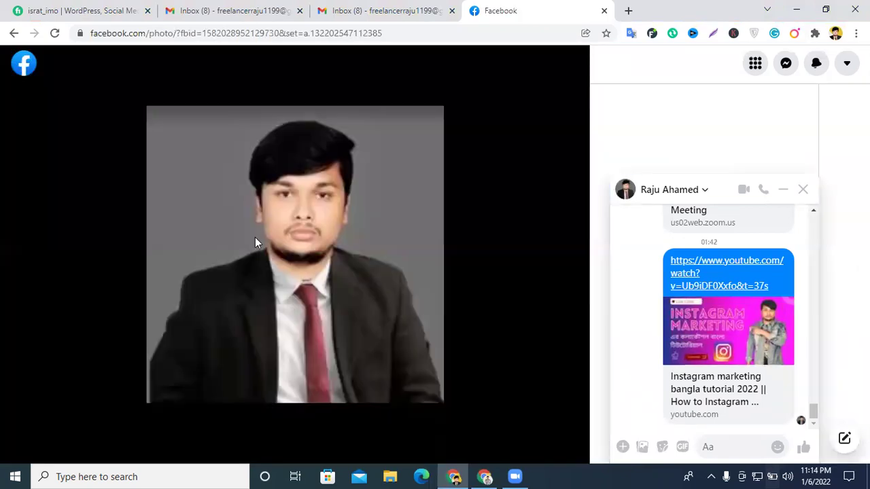
right_click(311, 197)
left_click(333, 221)
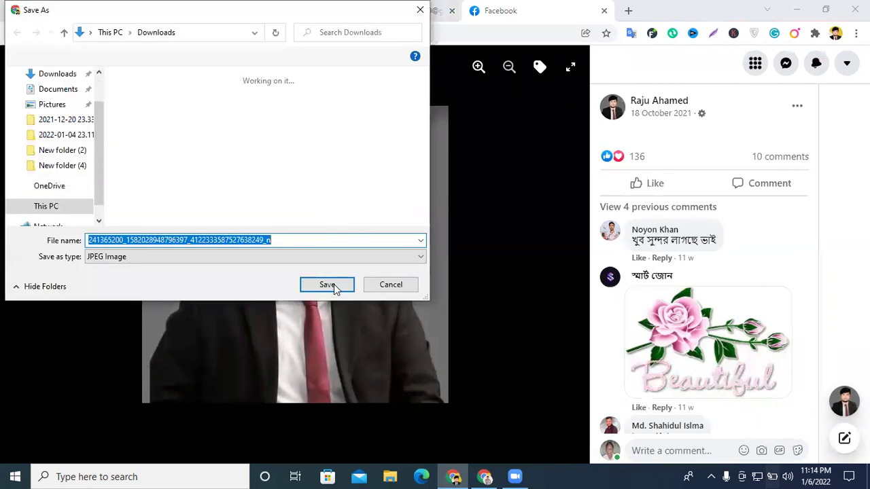
left_click(331, 286)
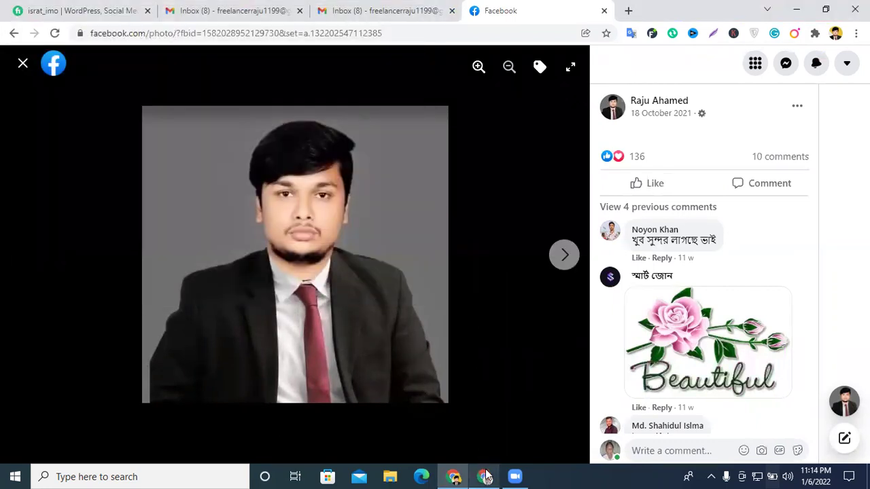
Upload the downloaded headshot from Downloads, crop it, set it as profile picture and save.
left_click(485, 476)
left_click(375, 8)
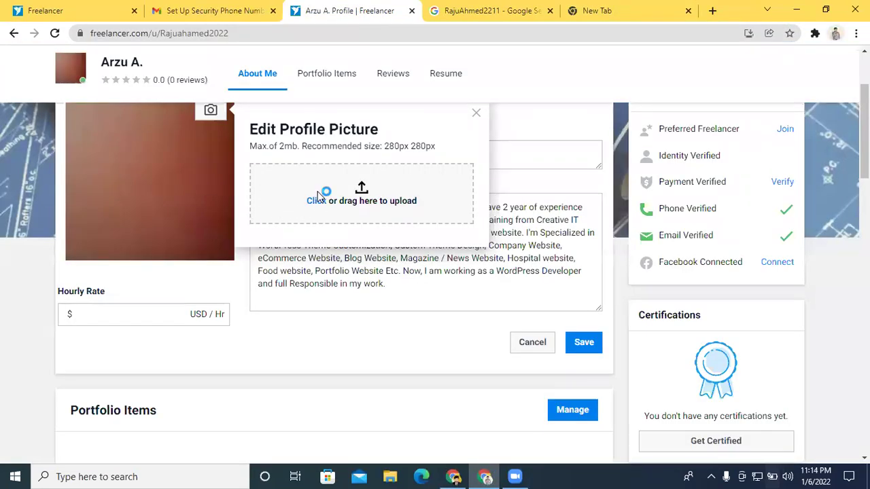
left_click(317, 201)
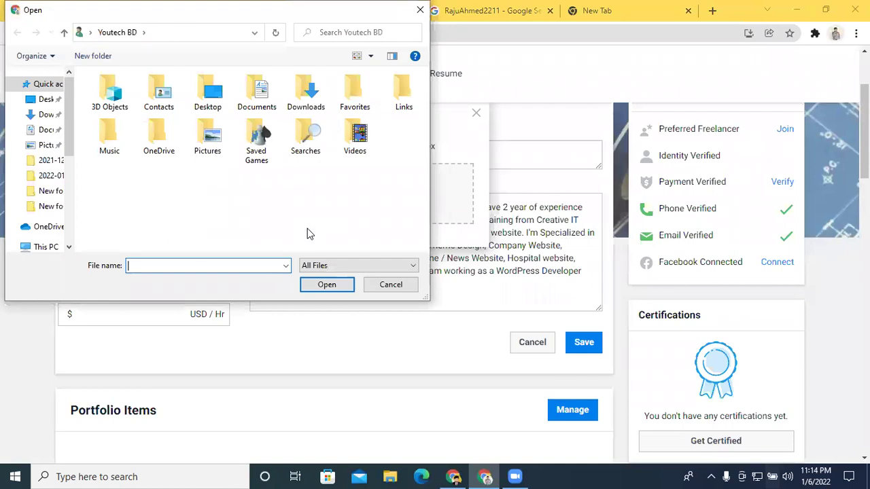
double_click(310, 95)
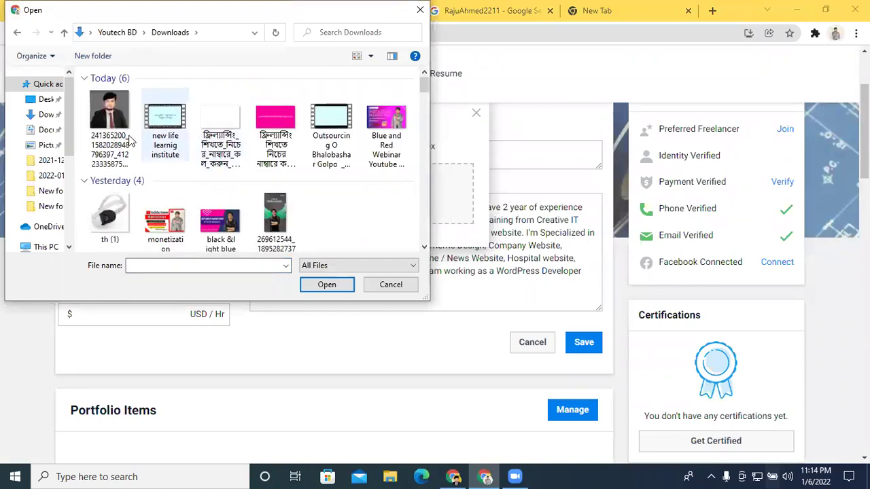
left_click(110, 132)
left_click(329, 285)
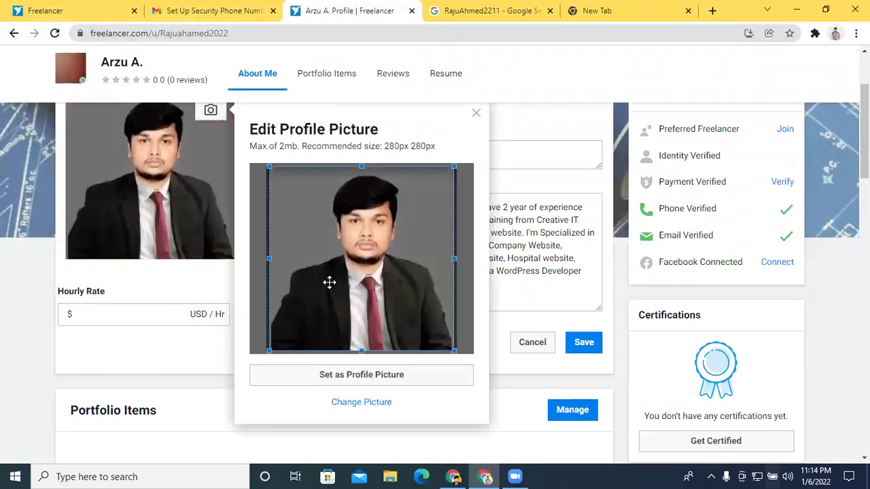
left_click_drag(353, 293, 352, 291)
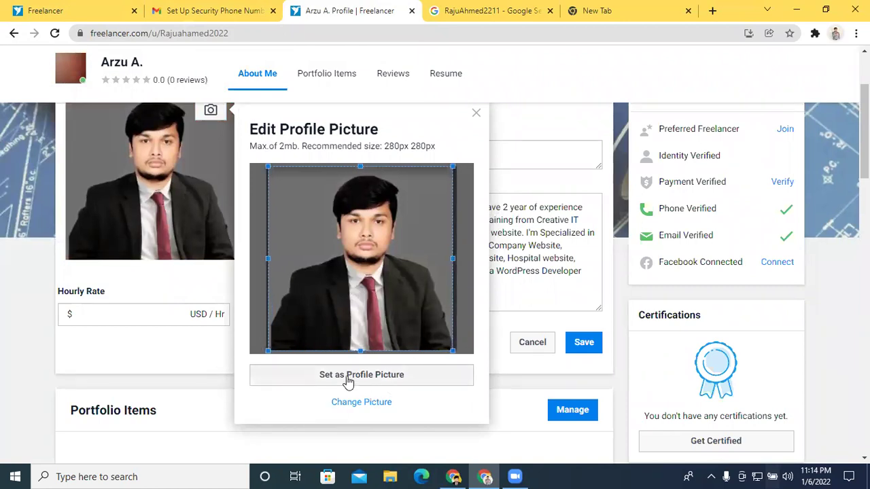
left_click(383, 379)
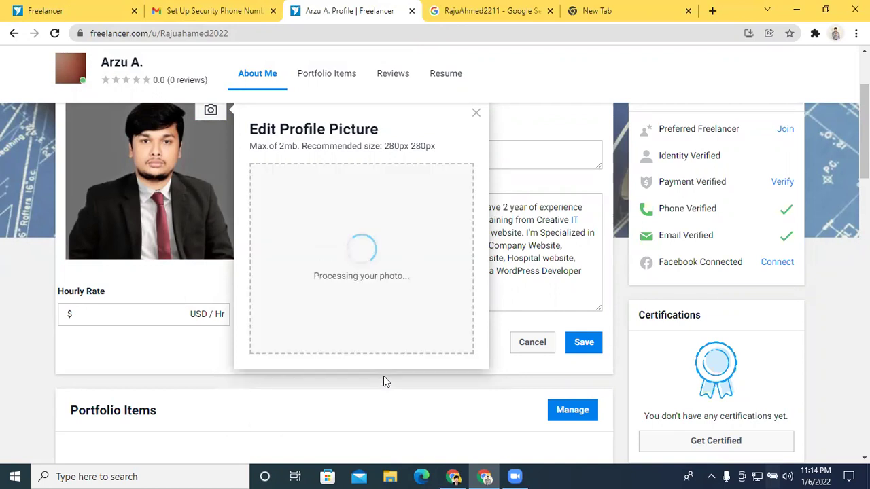
left_click(581, 346)
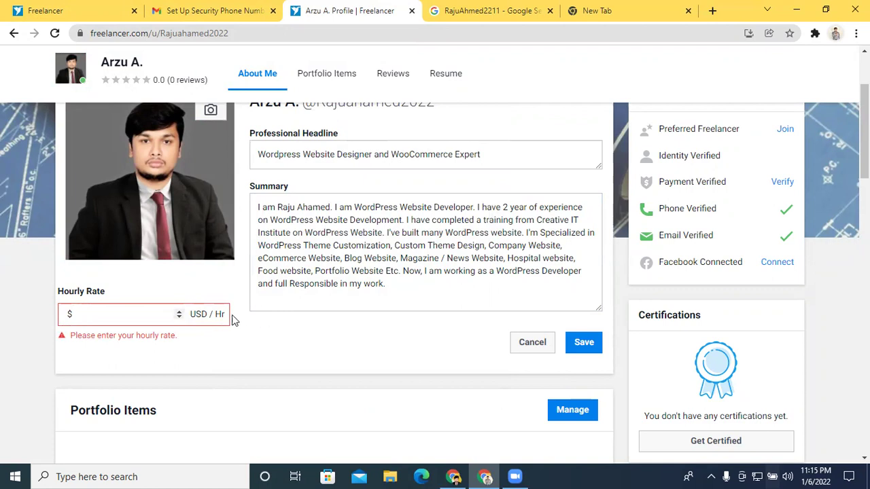
Set the hourly rate to $10 per hour and save the profile.
type("10")
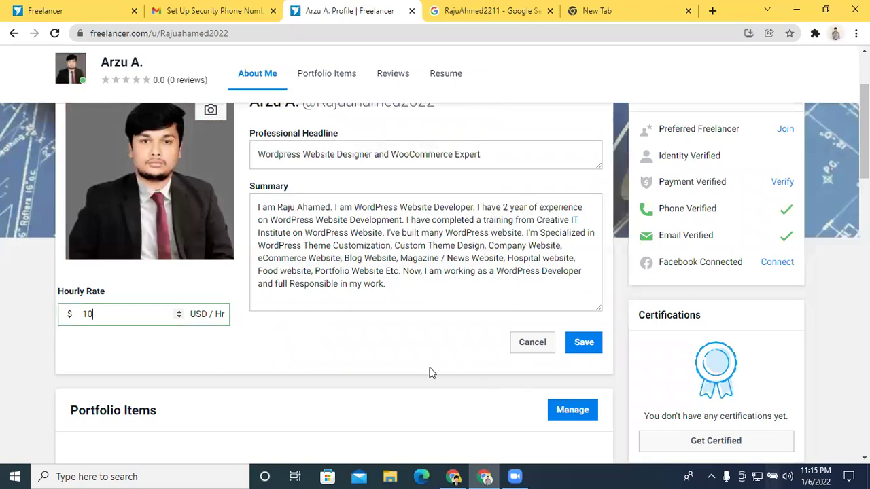
left_click(583, 343)
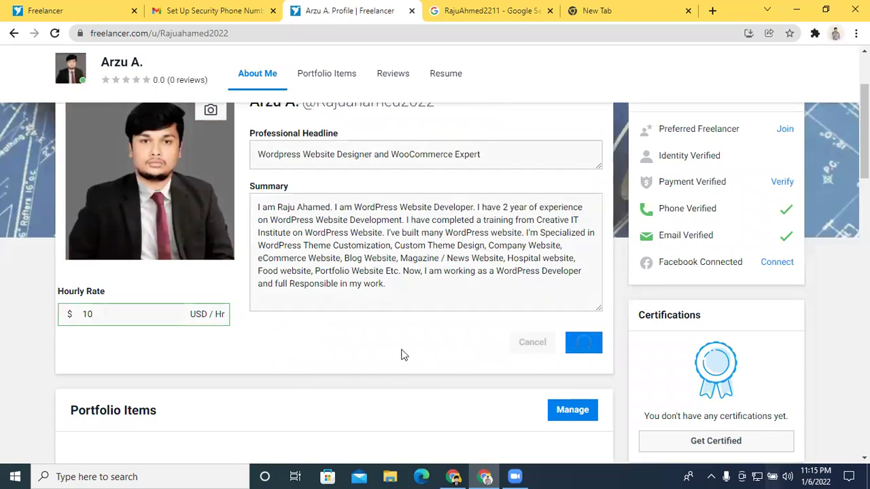
scroll(507, 275, "up", 5)
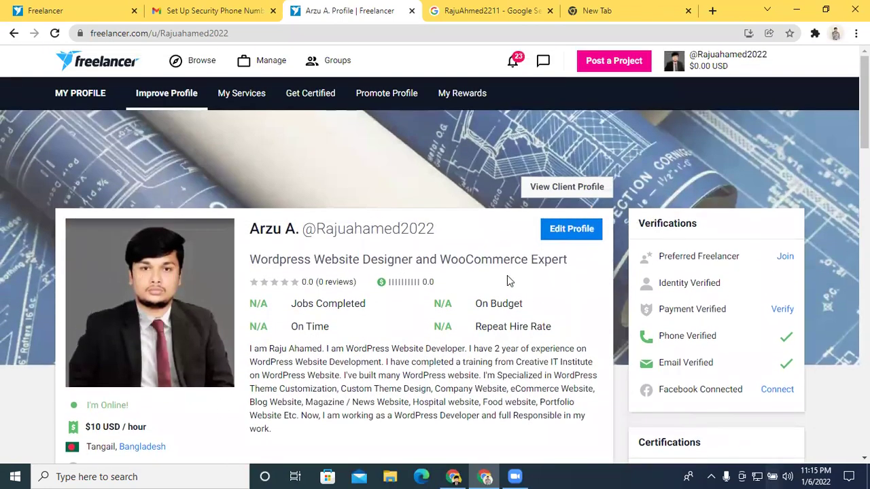
scroll(507, 275, "down", 6)
scroll(507, 277, "up", 3)
scroll(507, 277, "down", 5)
scroll(507, 276, "up", 6)
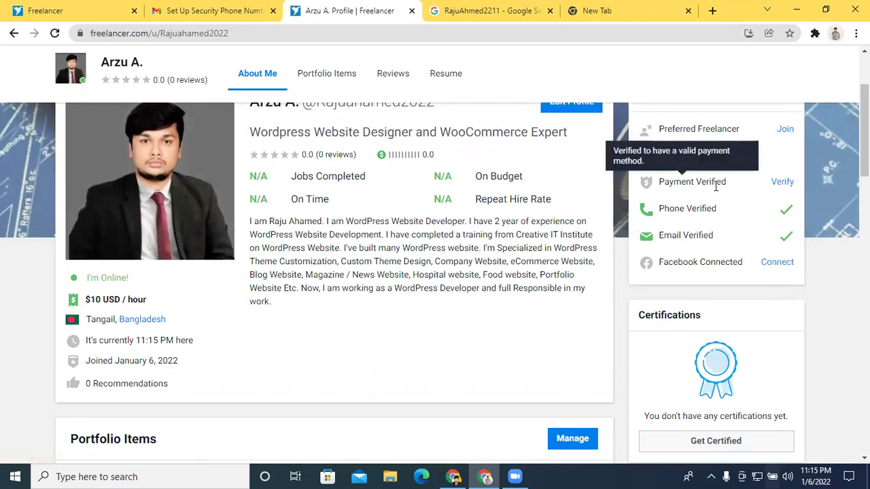
Scroll down to review the empty Portfolio Items and Reviews sections, clearing a stray text selection.
scroll(782, 188, "down", 3)
scroll(779, 194, "down", 2)
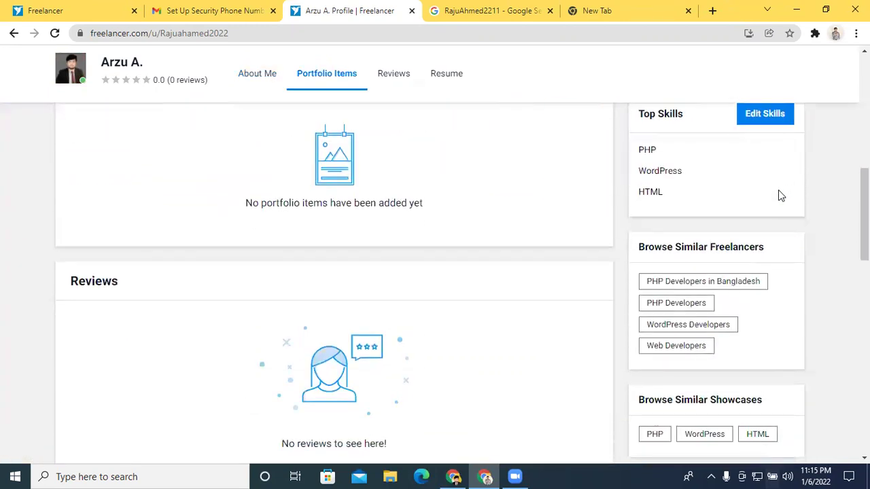
scroll(779, 194, "up", 4)
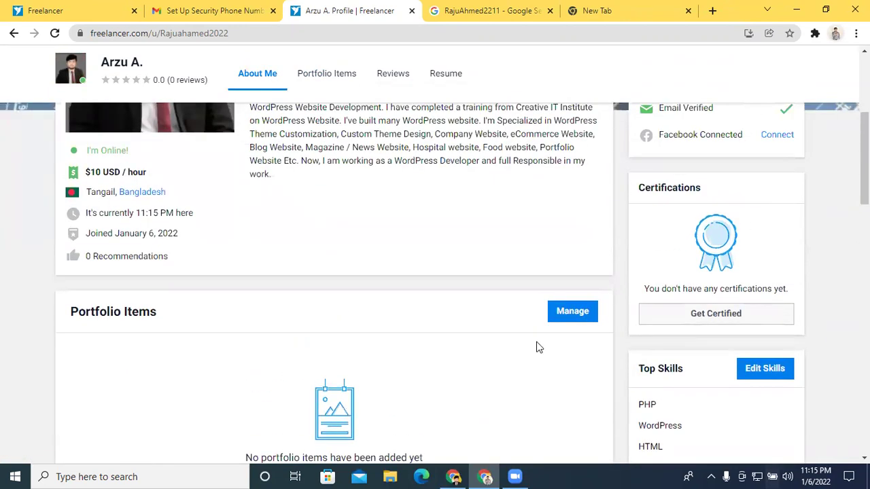
scroll(582, 300, "down", 4)
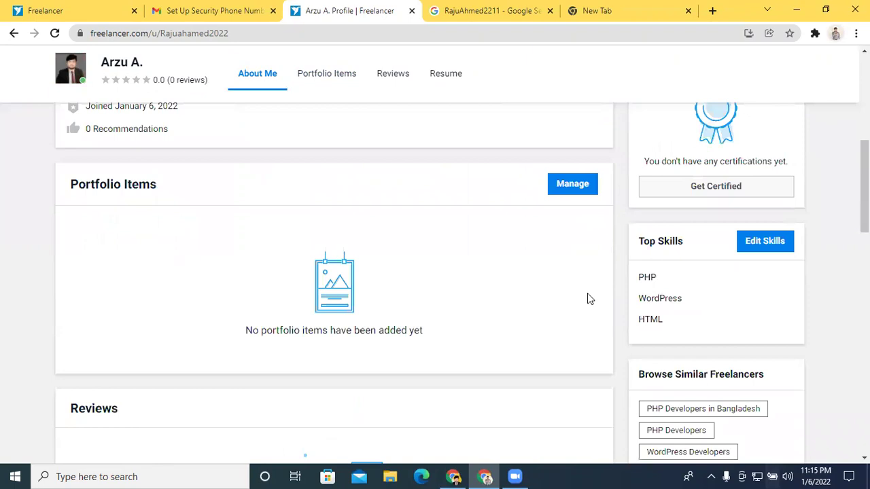
scroll(602, 291, "up", 3)
scroll(603, 289, "up", 5)
scroll(473, 300, "down", 6)
left_click_drag(92, 182, 156, 183)
left_click(249, 187)
Open Portfolio Items management and start a new item, visiting its Title and Description fields.
left_click(574, 193)
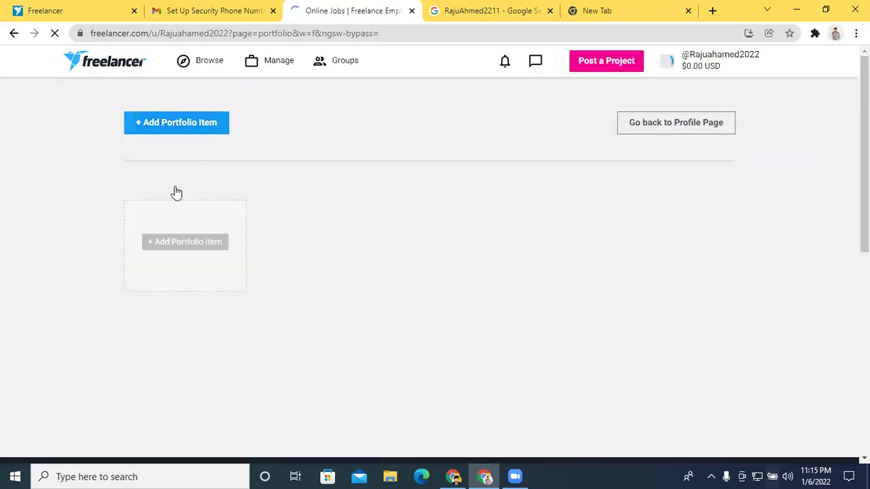
left_click(171, 129)
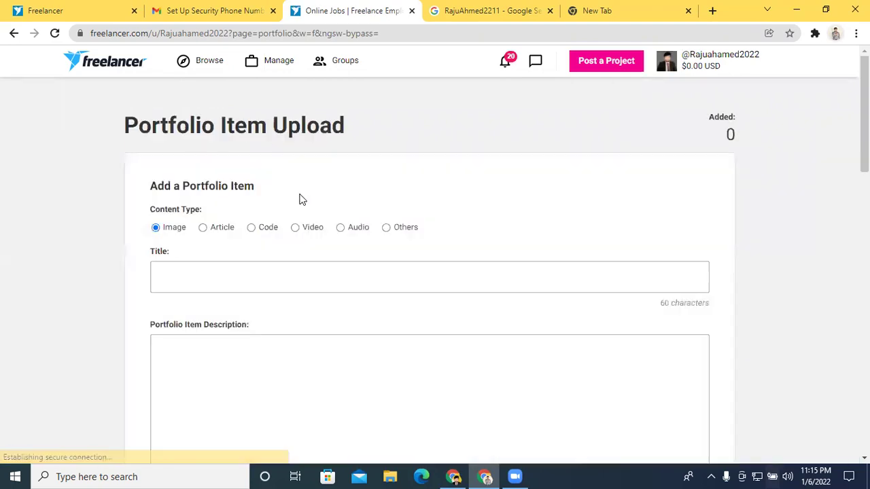
left_click(193, 269)
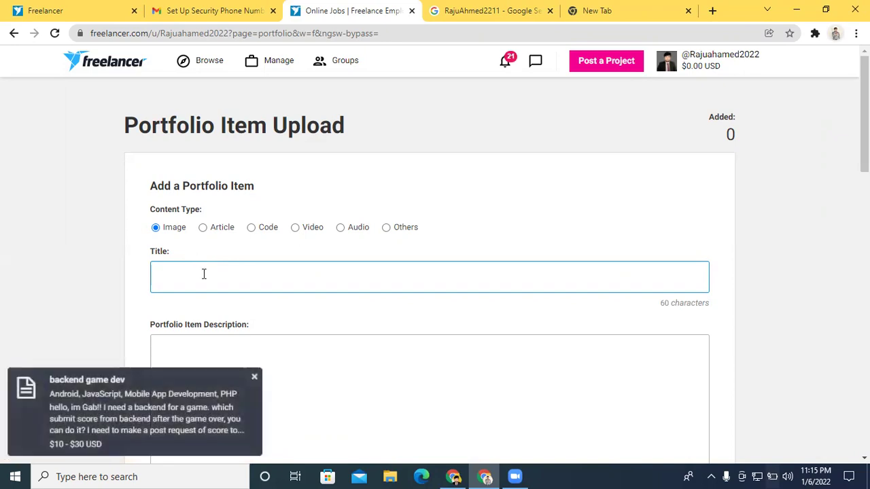
scroll(204, 274, "down", 2)
left_click(185, 241)
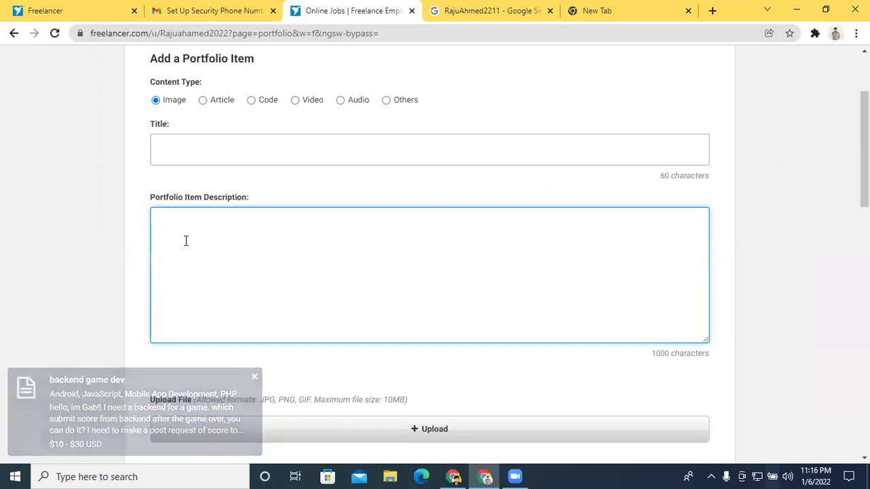
Try an upload, add then remove the WordPress skill, attempt saving, and return to the profile.
scroll(194, 238, "down", 2)
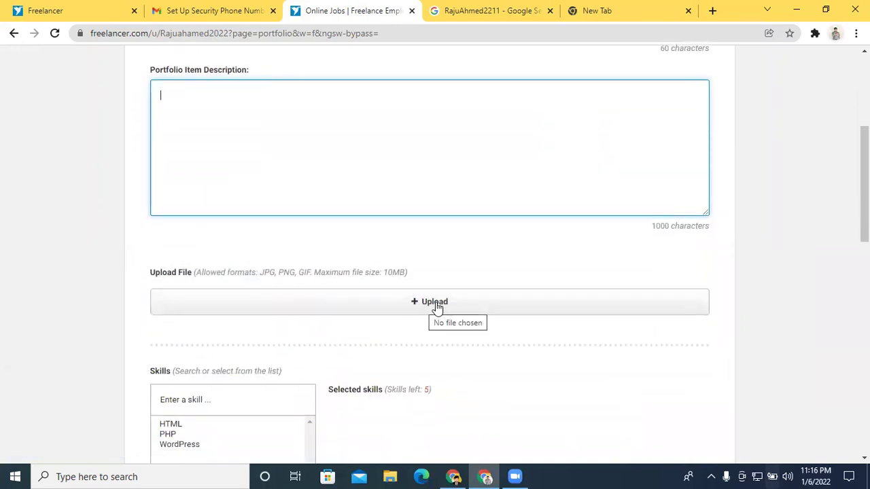
left_click(429, 302)
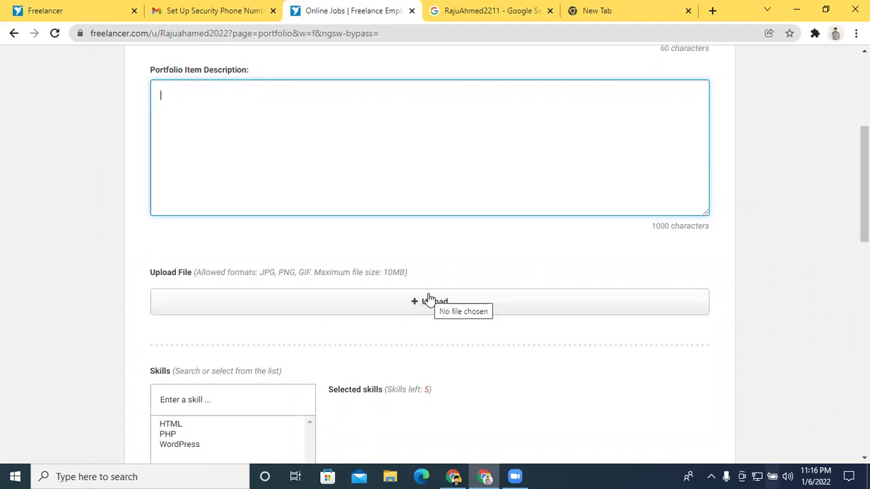
scroll(429, 300, "down", 2)
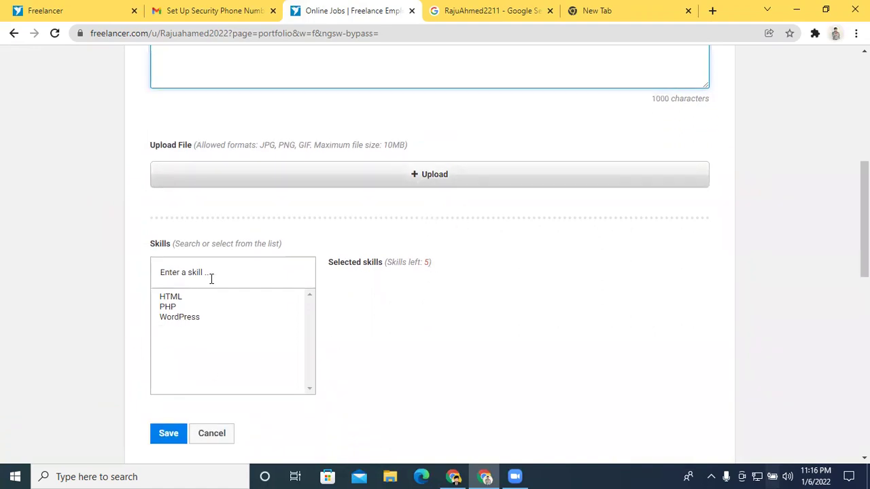
left_click(172, 317)
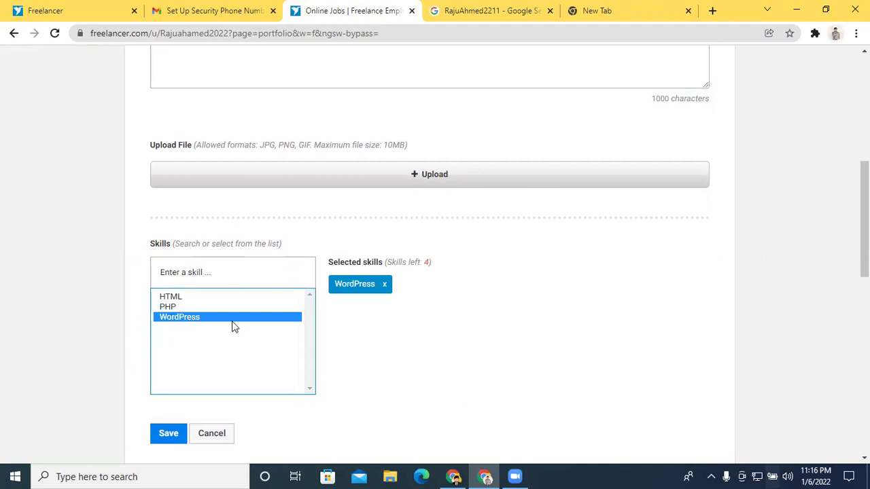
left_click(385, 285)
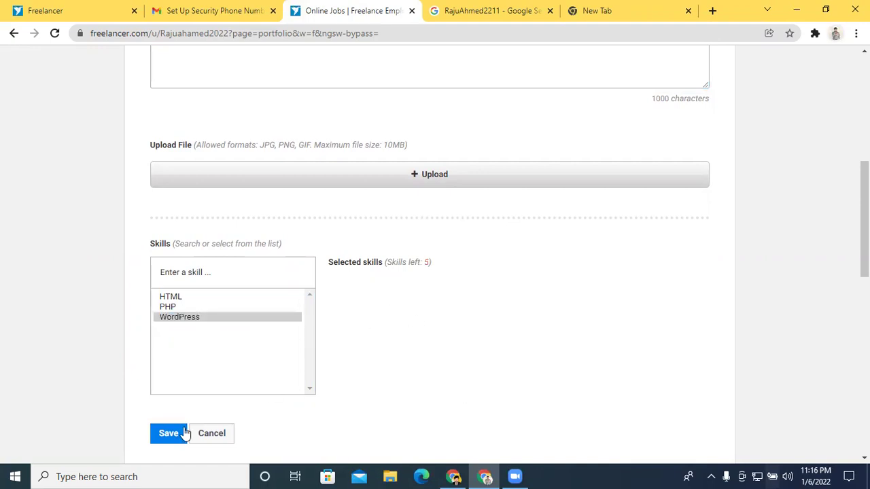
left_click(226, 432)
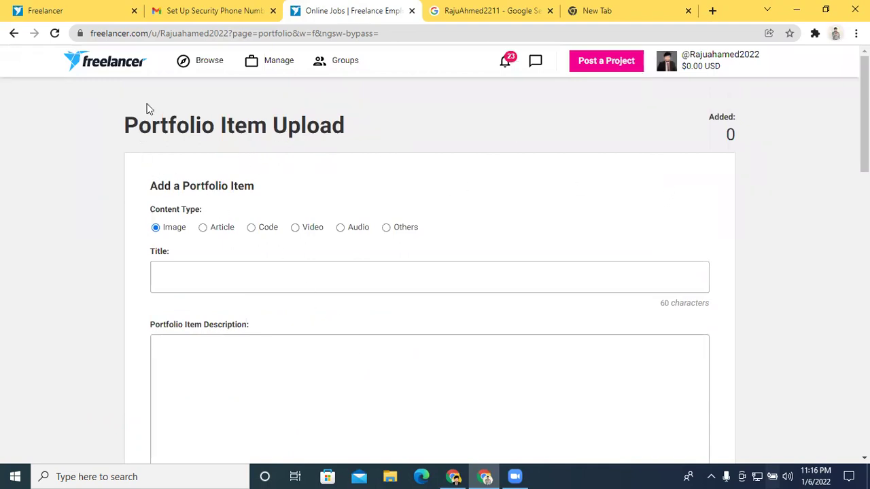
left_click(14, 32)
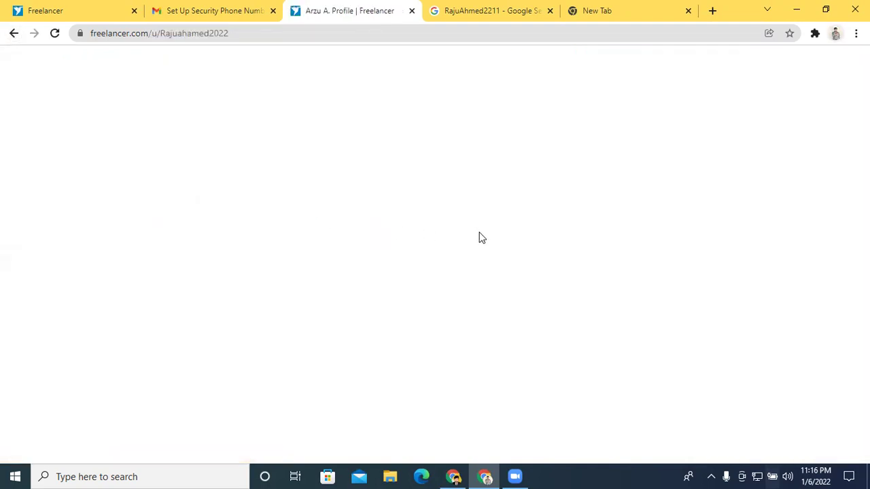
Scroll through the profile's empty portfolio and reviews sections.
scroll(469, 257, "down", 9)
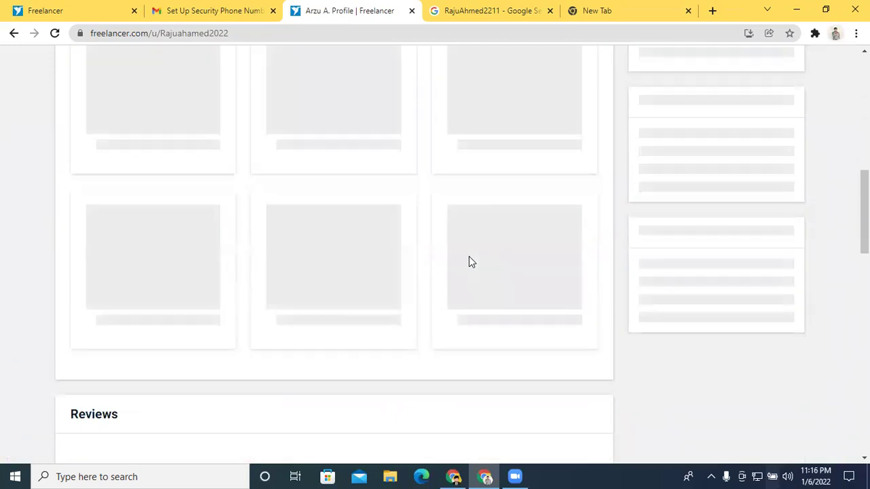
scroll(469, 257, "up", 3)
scroll(468, 261, "down", 3)
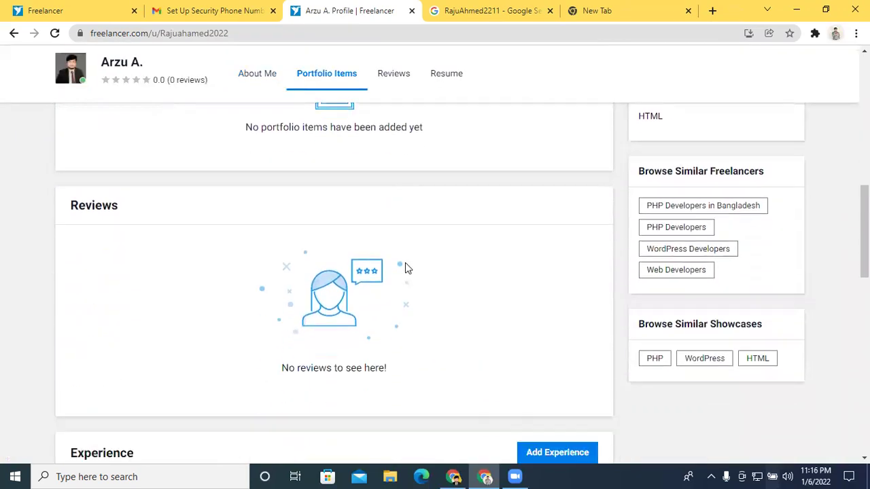
scroll(406, 268, "up", 1)
scroll(406, 267, "down", 4)
scroll(405, 268, "down", 2)
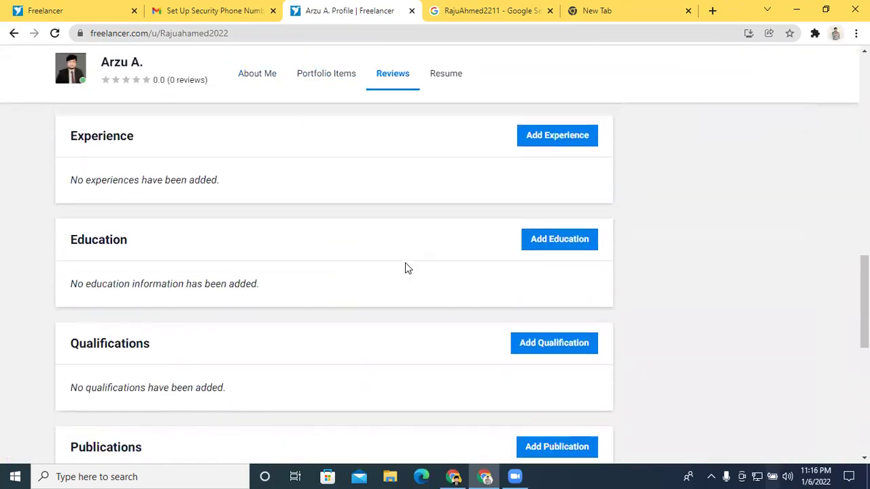
scroll(463, 266, "up", 1)
Open the Add Experience form and cancel it without adding anything.
left_click(559, 202)
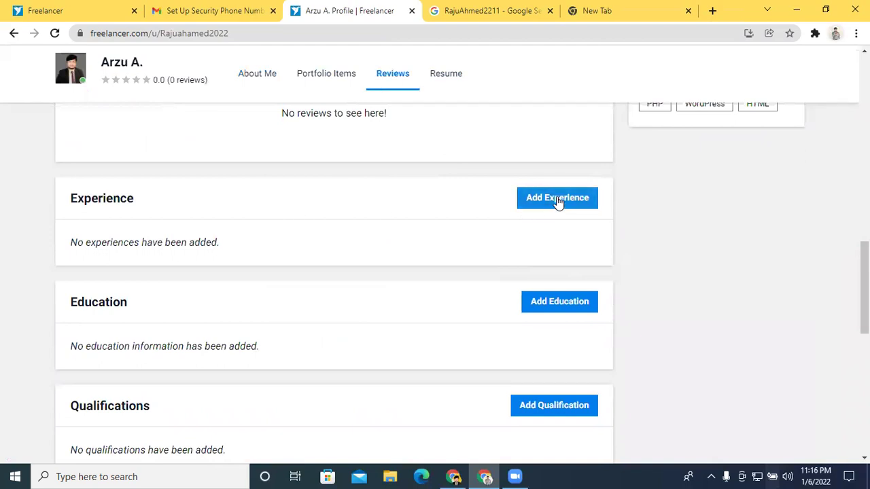
scroll(278, 256, "down", 2)
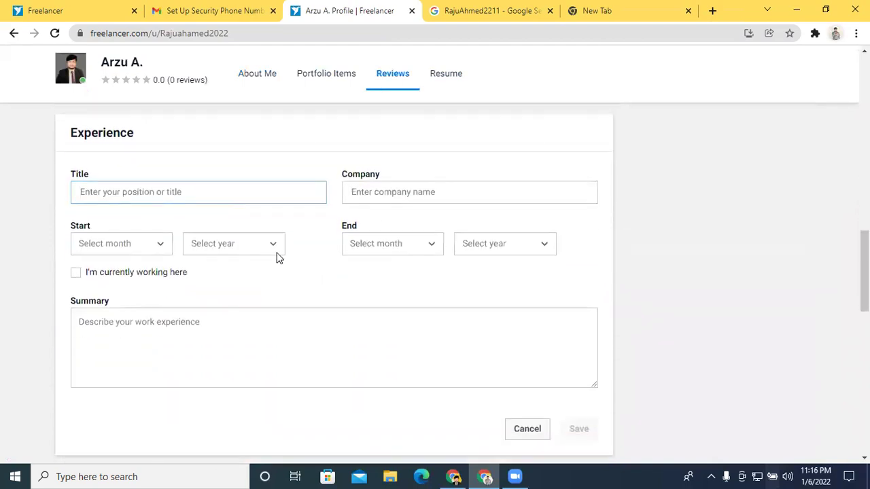
scroll(260, 274, "up", 3)
scroll(476, 301, "down", 4)
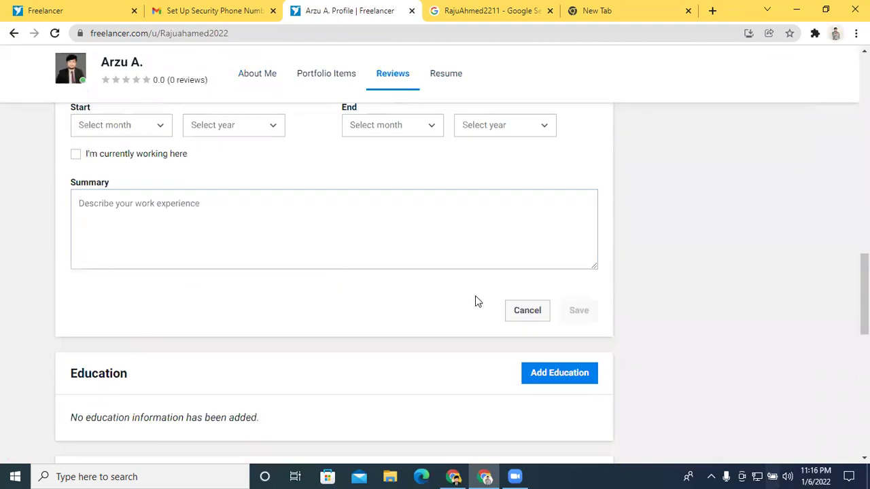
left_click(526, 301)
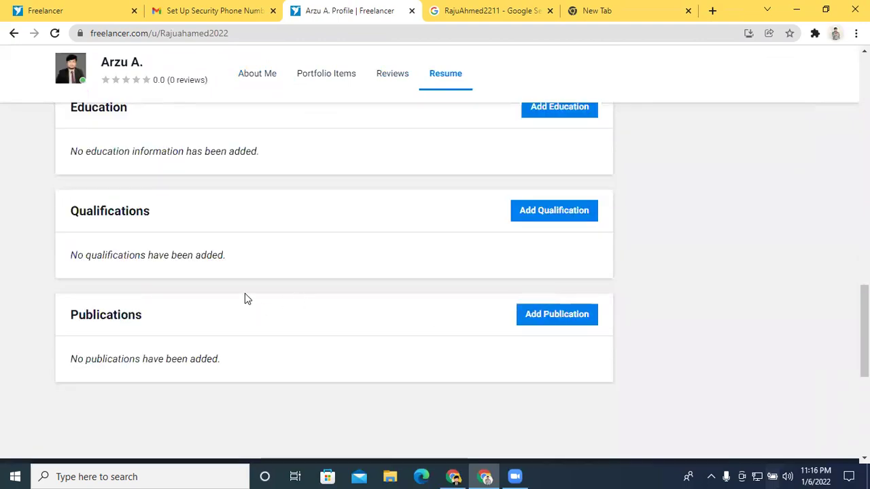
Open the Add Qualification form, then return to the profile header.
scroll(258, 279, "up", 1)
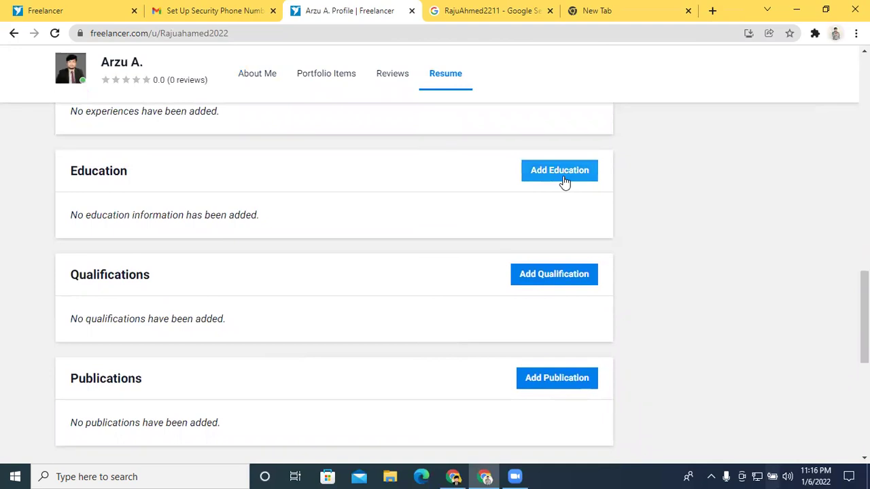
left_click(532, 278)
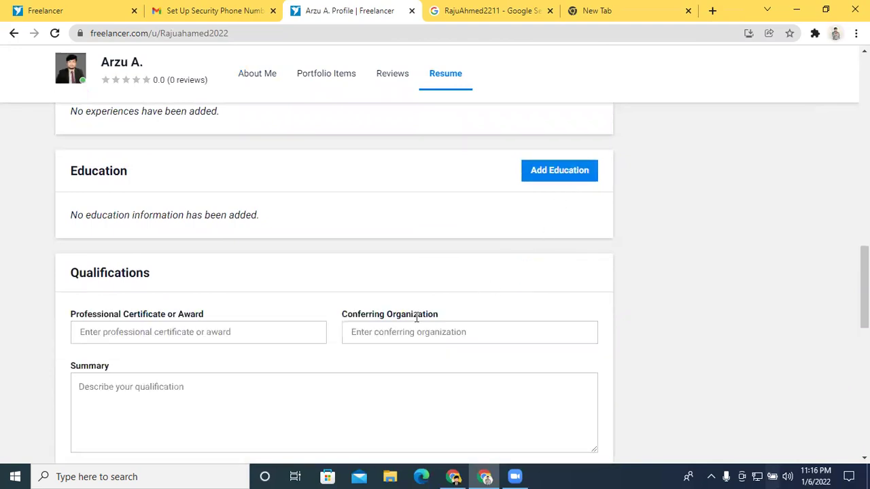
scroll(416, 316, "down", 5)
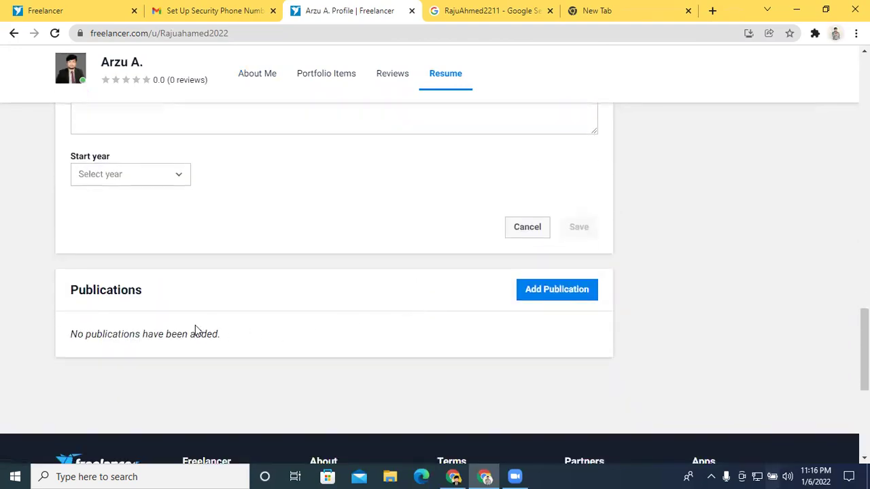
scroll(598, 306, "up", 20)
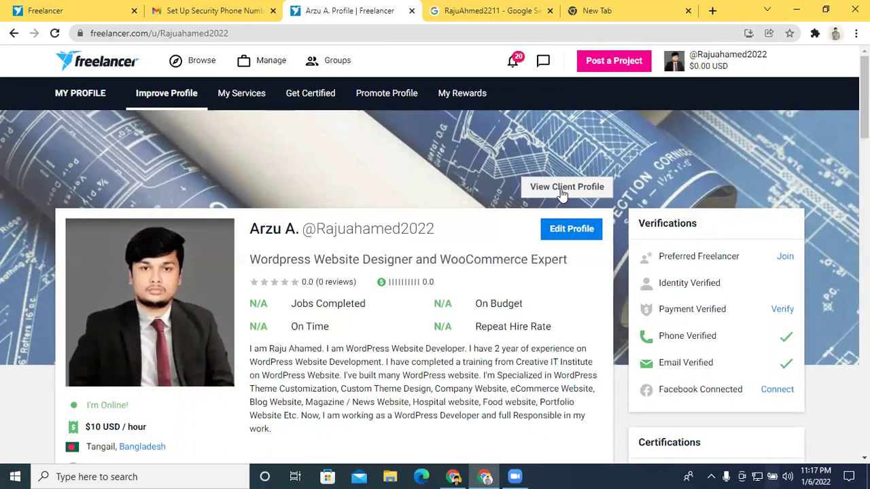
Open and close the avatar account menu, then go to the Dashboard via the Freelancer logo.
left_click(699, 68)
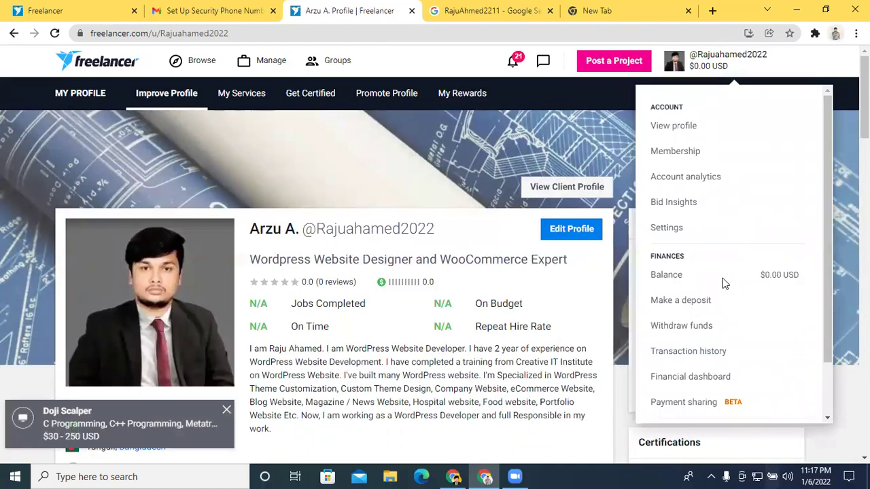
left_click(188, 129)
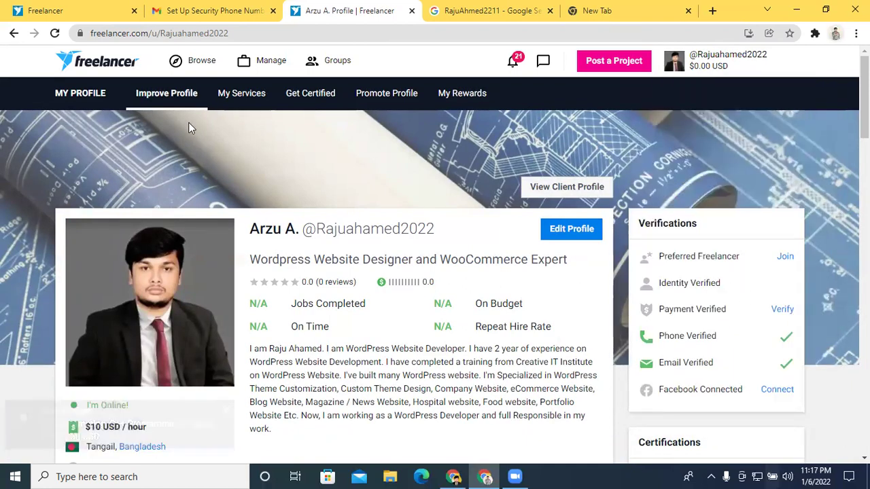
left_click(391, 109)
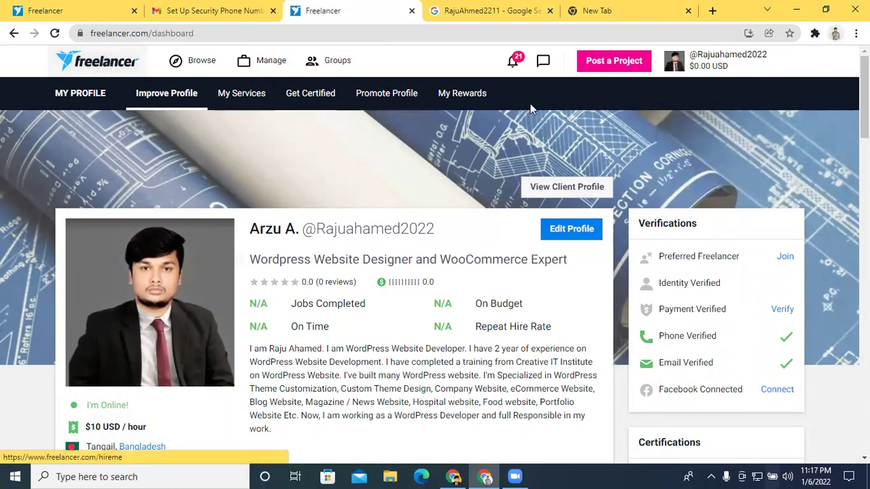
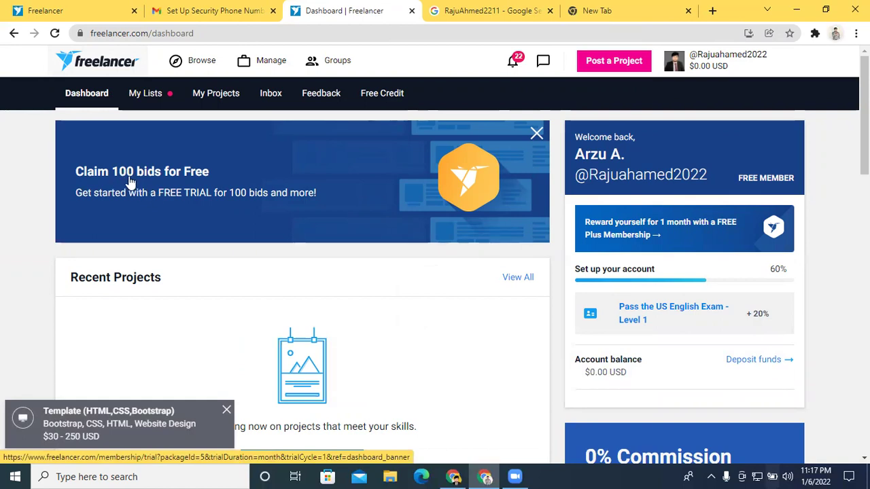
Check the free Plus Membership trial offer and its monthly price after the trial, then return to the dashboard.
scroll(619, 334, "down", 1)
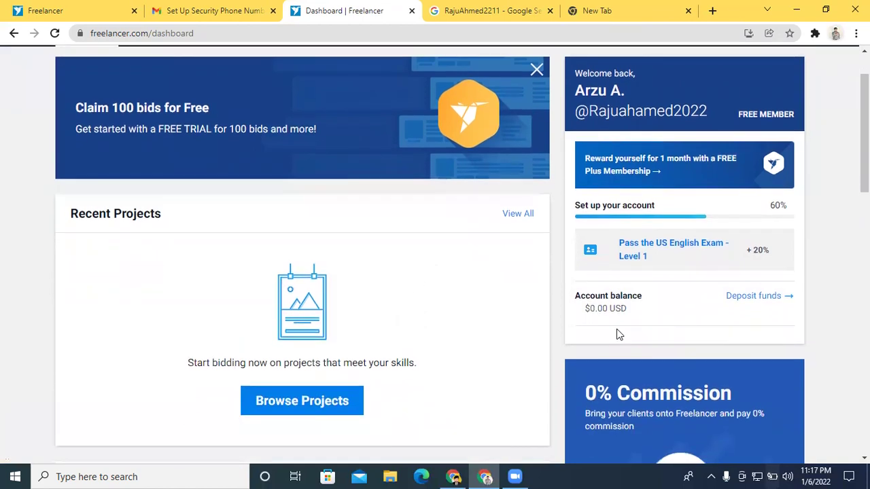
scroll(429, 347, "down", 5)
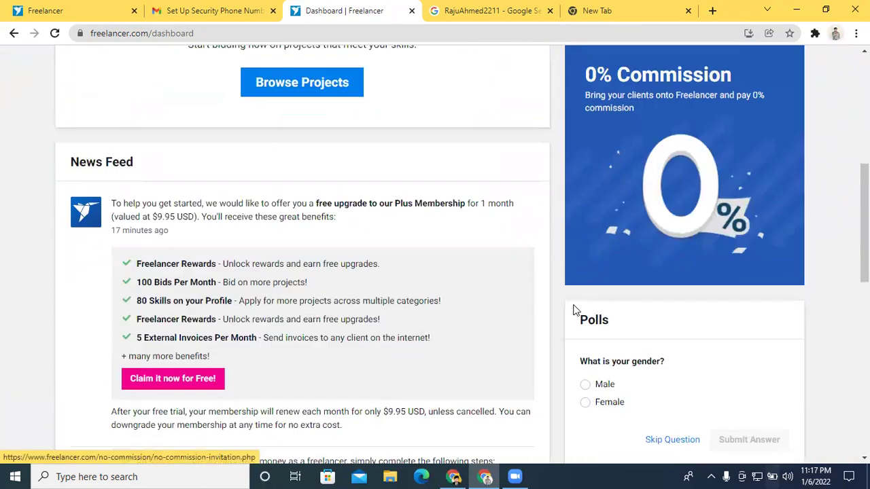
scroll(575, 309, "up", 3)
scroll(575, 312, "up", 3)
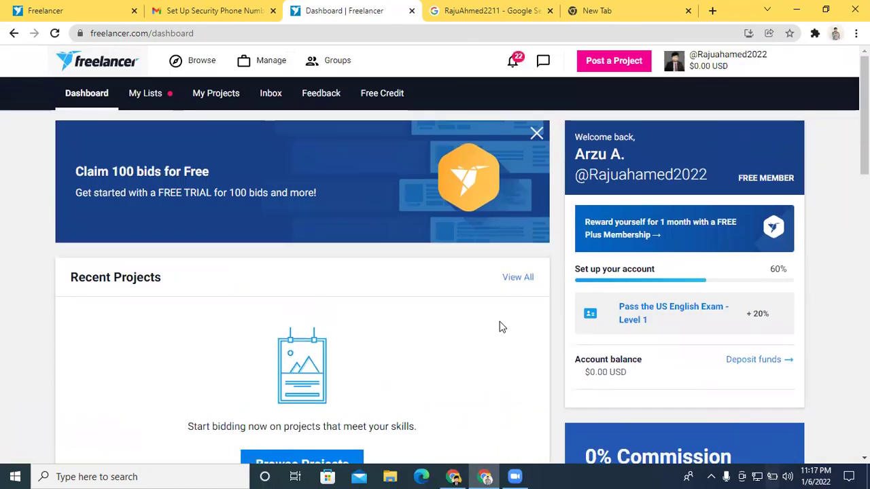
scroll(435, 313, "down", 2)
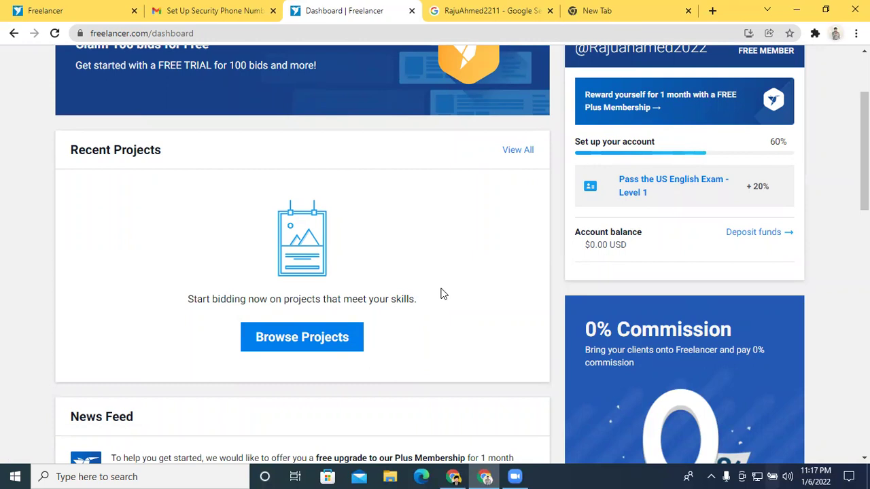
scroll(435, 294, "up", 2)
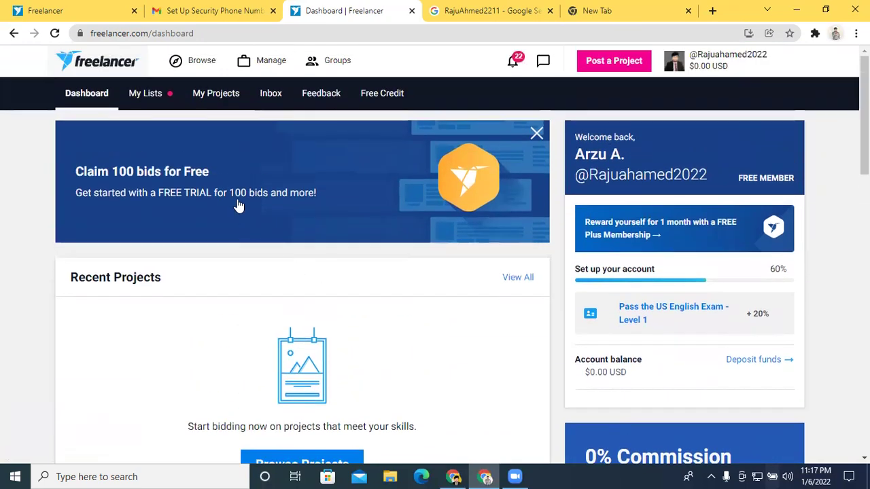
left_click(272, 200)
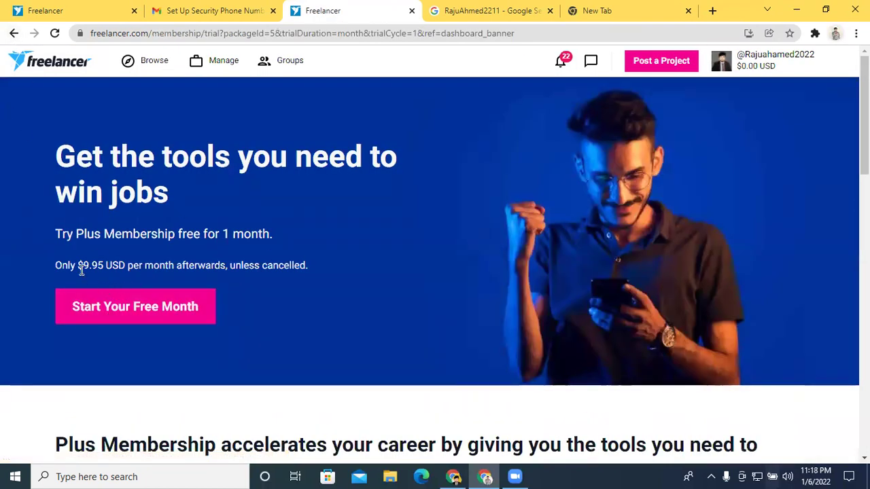
left_click_drag(80, 266, 309, 266)
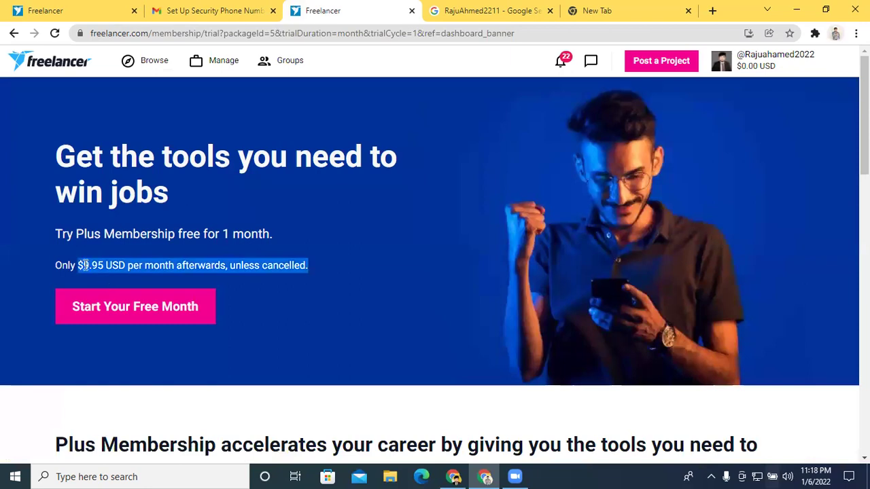
left_click(14, 33)
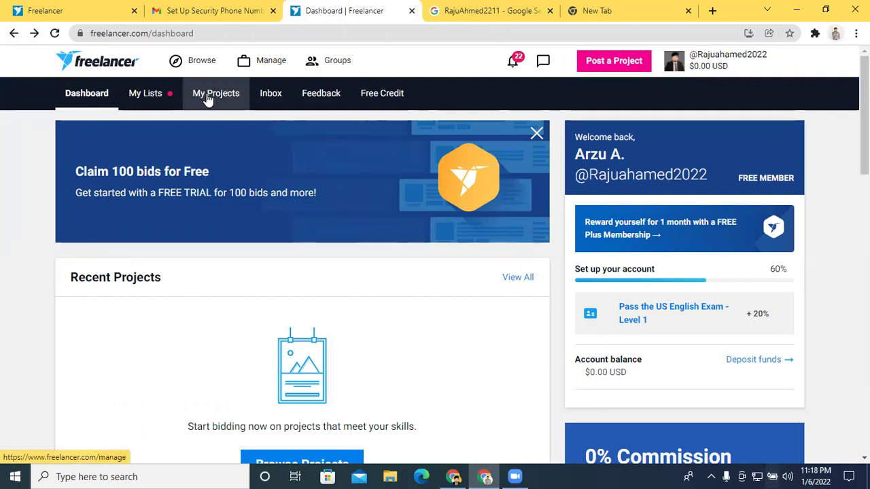
Open Projects and Contests and find 'Build me a website' in the Recent Updates list.
left_click(229, 99)
left_click(514, 66)
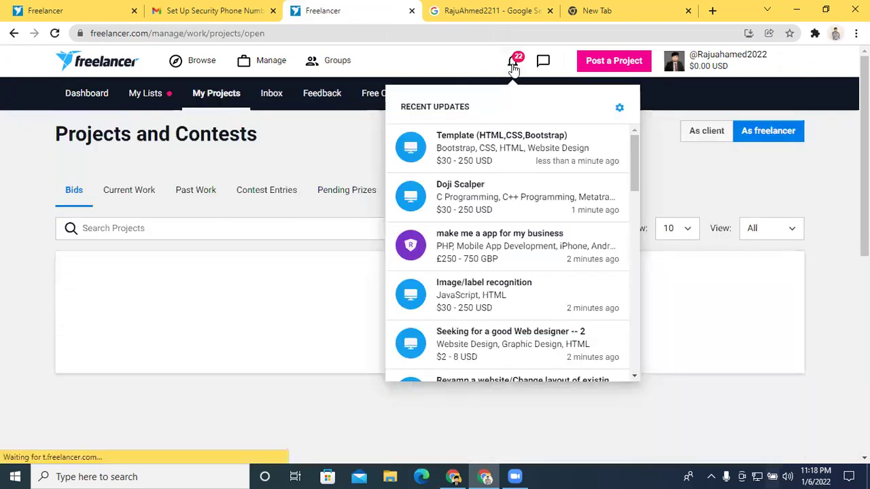
left_click(514, 66)
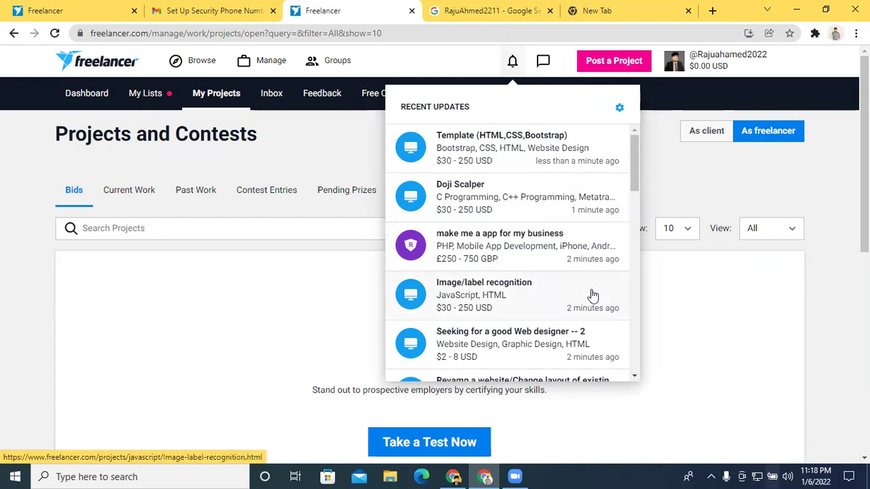
scroll(588, 315, "down", 1)
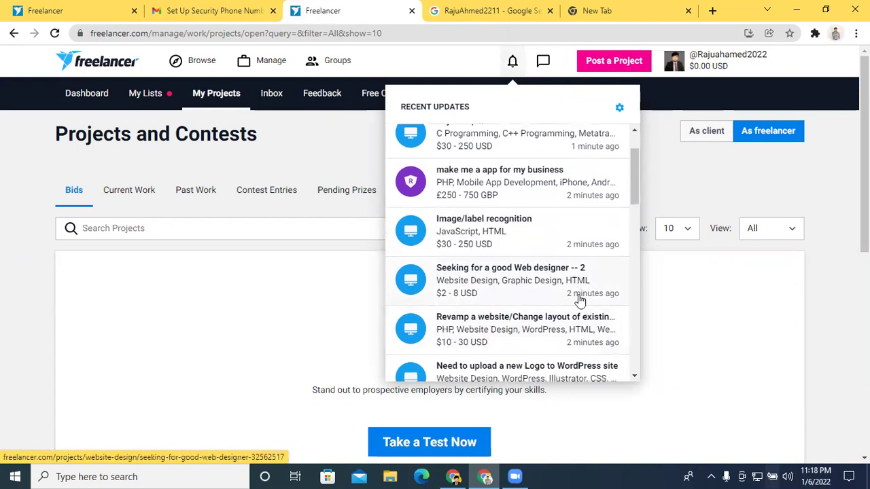
scroll(578, 301, "down", 3)
scroll(575, 272, "down", 5)
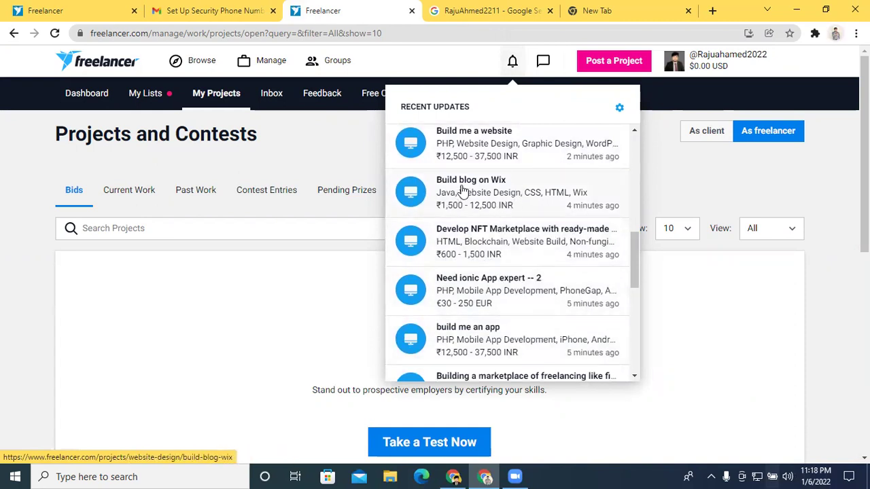
scroll(523, 193, "up", 1)
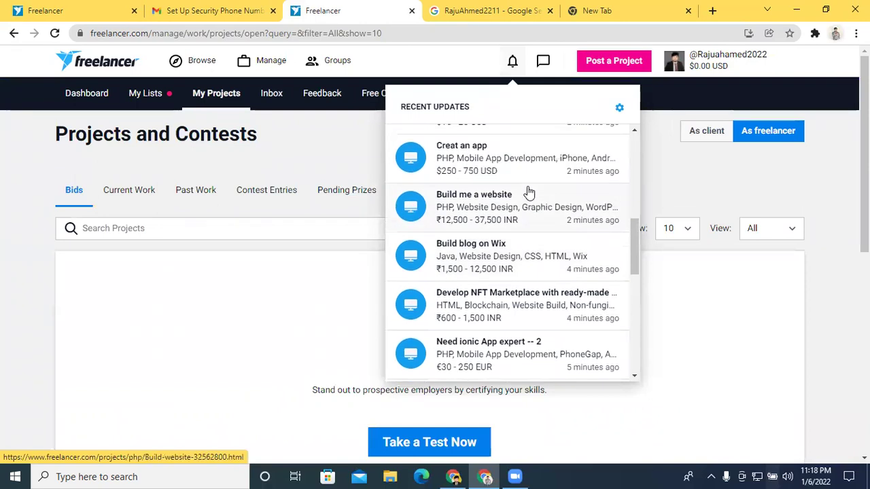
left_click(485, 216)
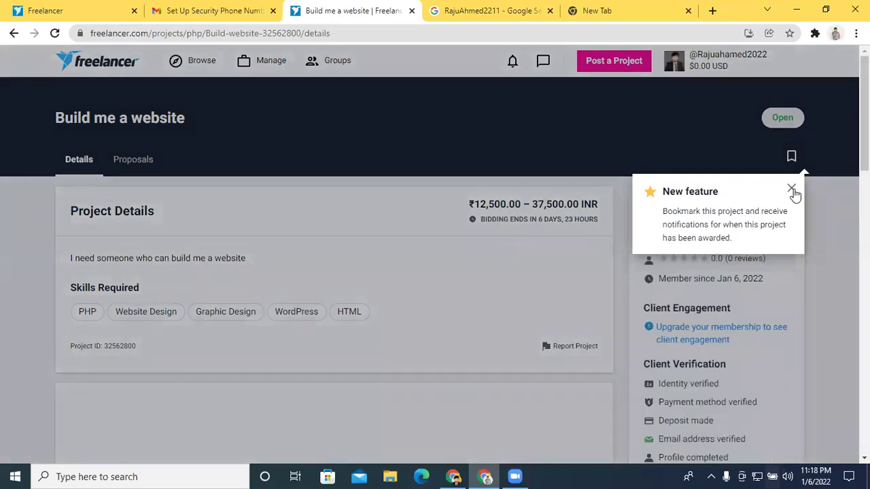
Dismiss the bookmark tip and review the project's ₹12,500–37,500 INR budget before viewing its bids.
left_click(792, 190)
scroll(311, 270, "down", 1)
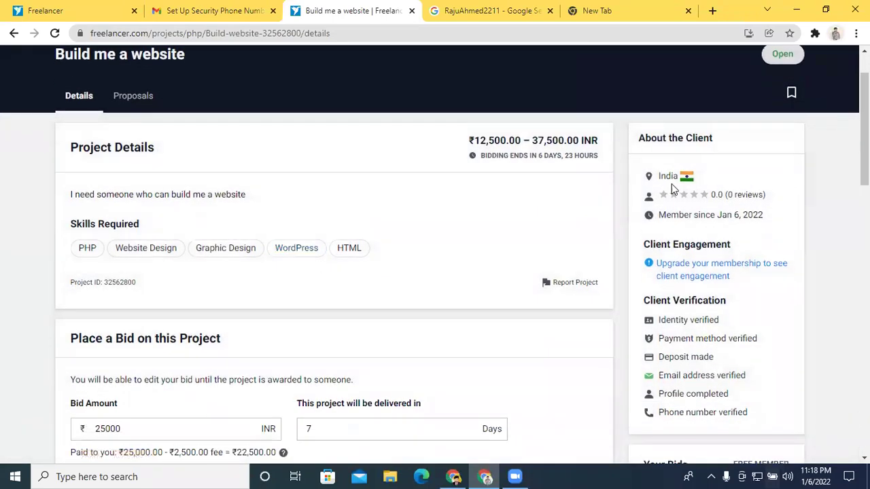
scroll(581, 197, "up", 1)
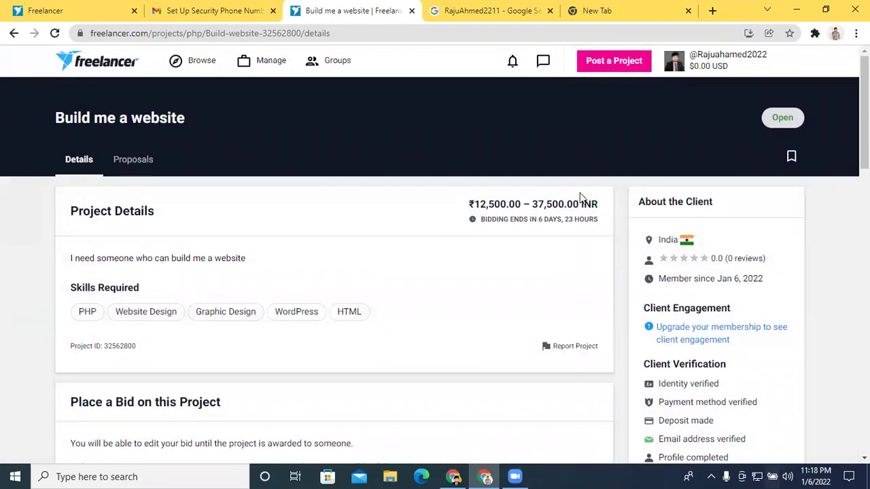
left_click_drag(477, 206, 485, 207)
left_click(490, 206)
left_click_drag(476, 204, 474, 206)
left_click_drag(535, 207, 551, 209)
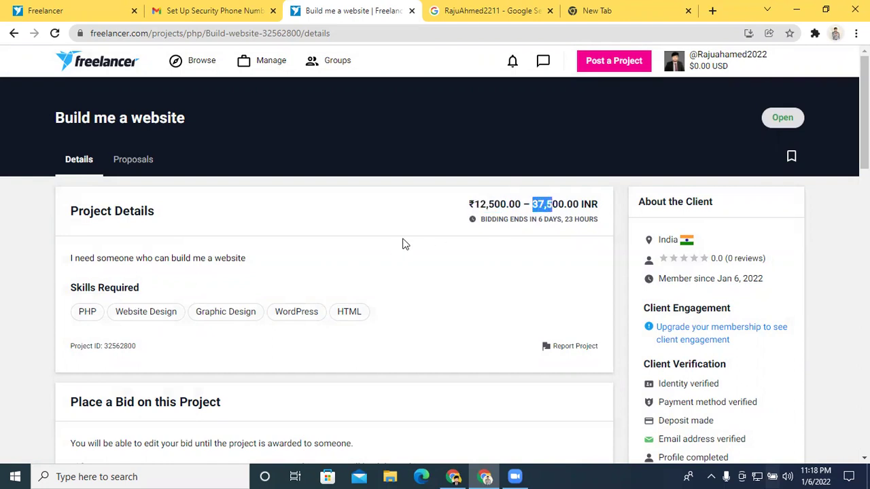
scroll(403, 244, "down", 1)
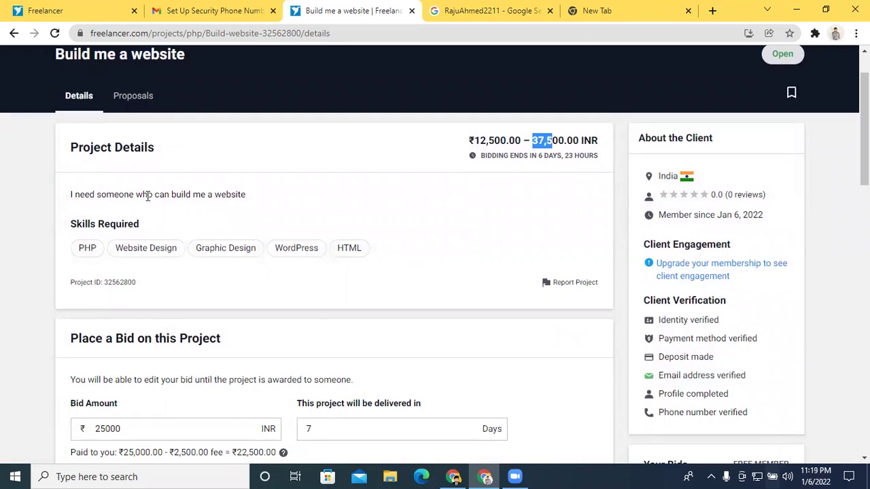
scroll(148, 196, "up", 1)
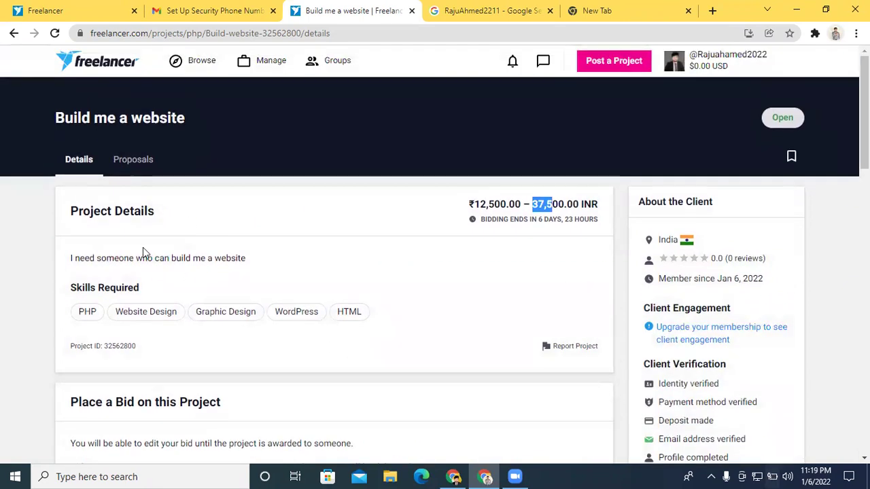
left_click(141, 167)
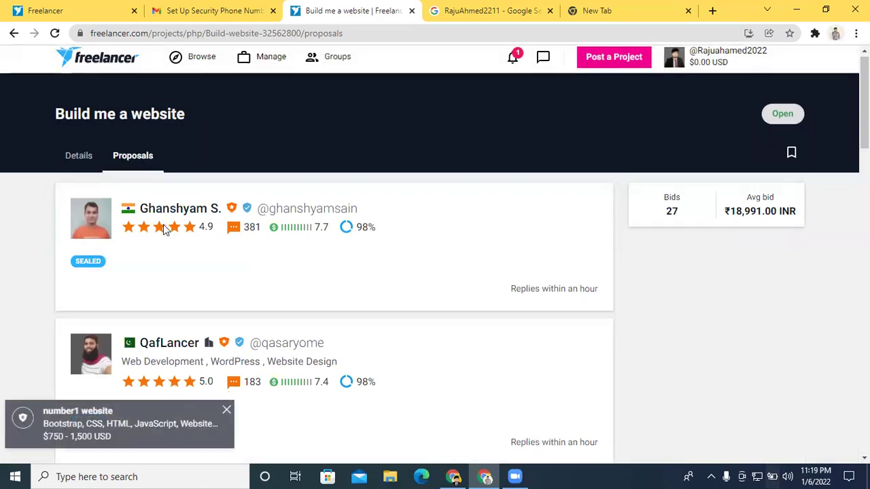
Scroll through the 27 proposals averaging ₹18,991.00 INR and open the first bidder's profile.
scroll(238, 234, "down", 8)
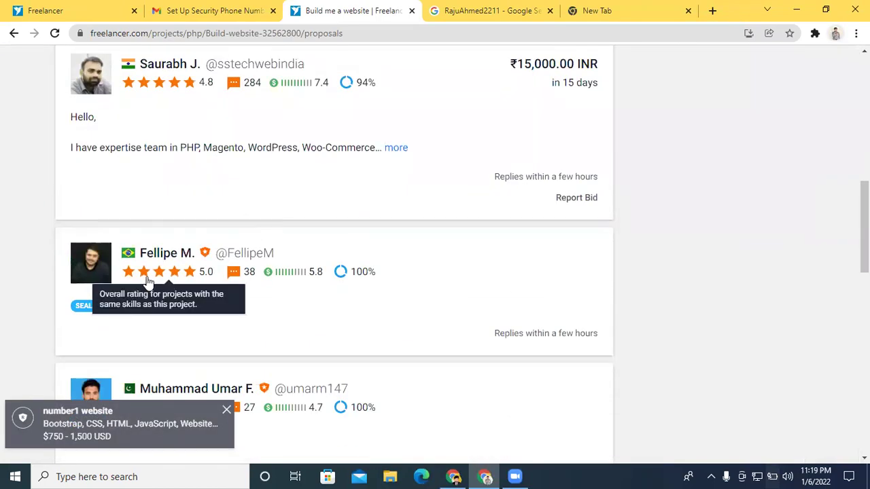
scroll(206, 212, "up", 1)
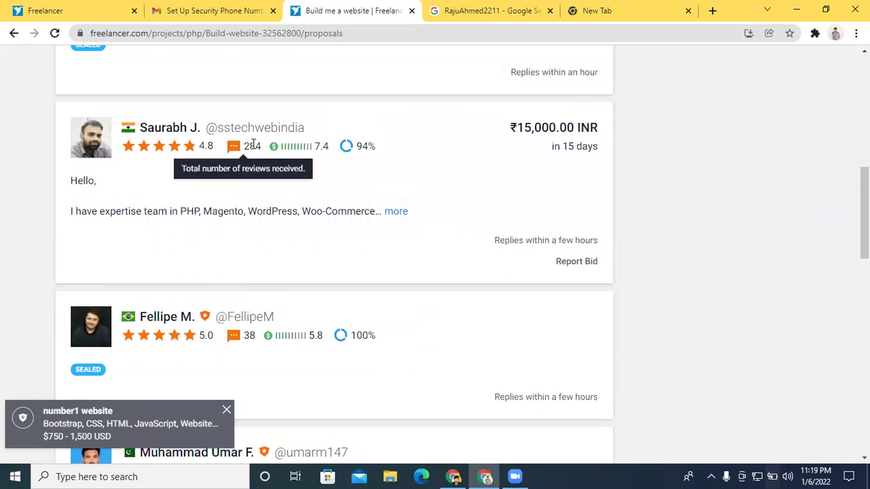
mouse_move(316, 151)
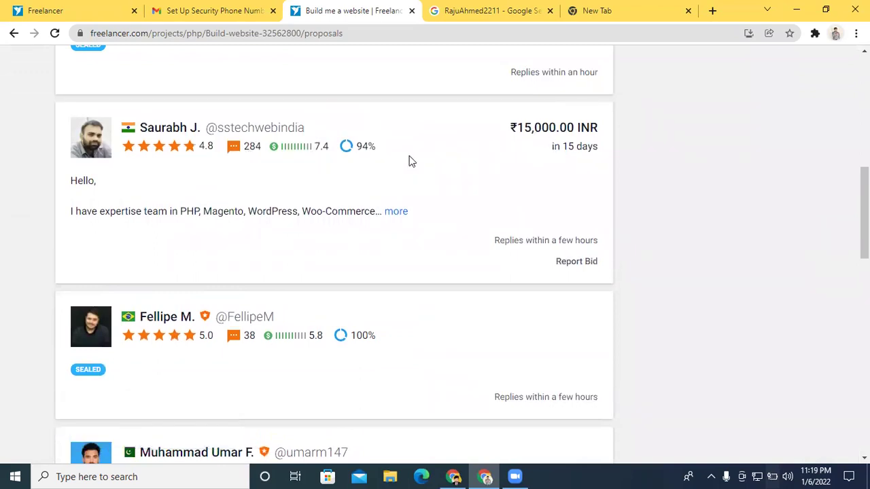
scroll(254, 187, "up", 5)
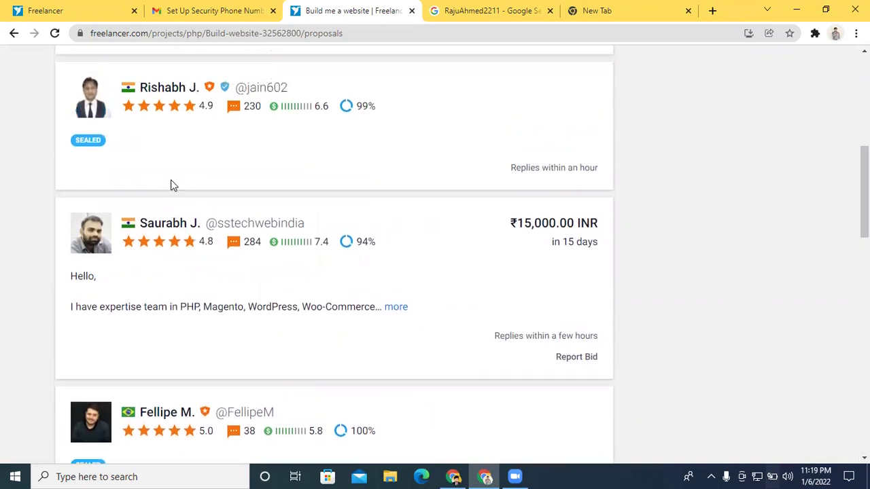
scroll(169, 174, "up", 3)
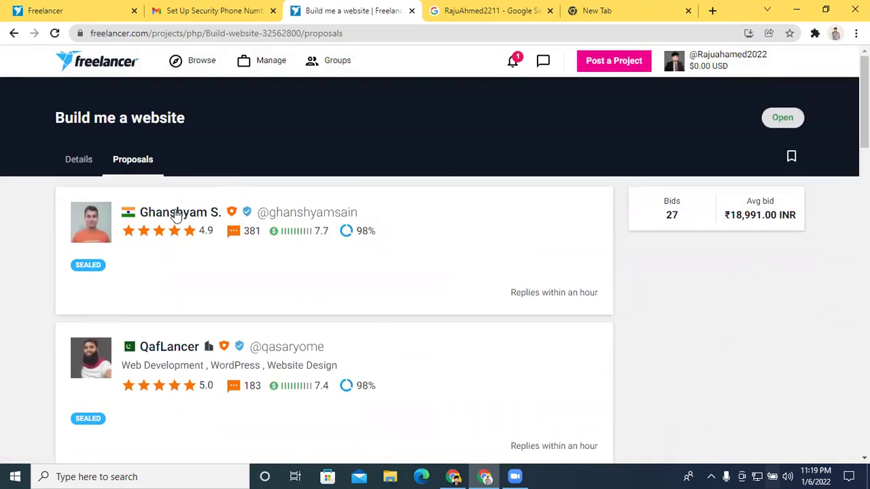
left_click(174, 213)
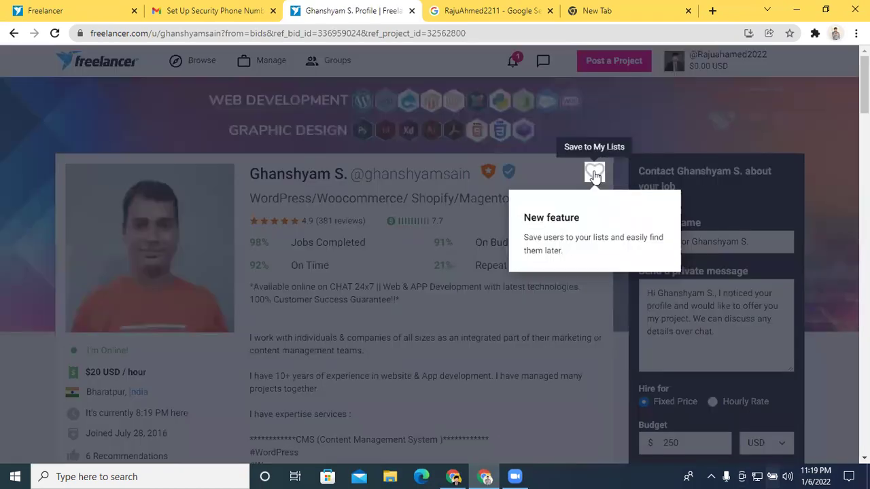
Dismiss the save-to-list options and note the bidder's 381 reviews count.
left_click(593, 176)
left_click(587, 198)
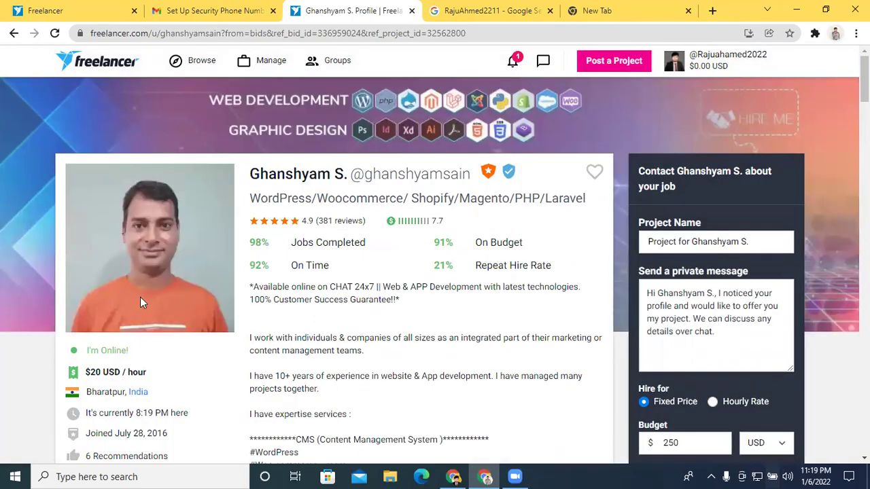
scroll(140, 303, "down", 1)
left_click_drag(103, 310, 88, 311)
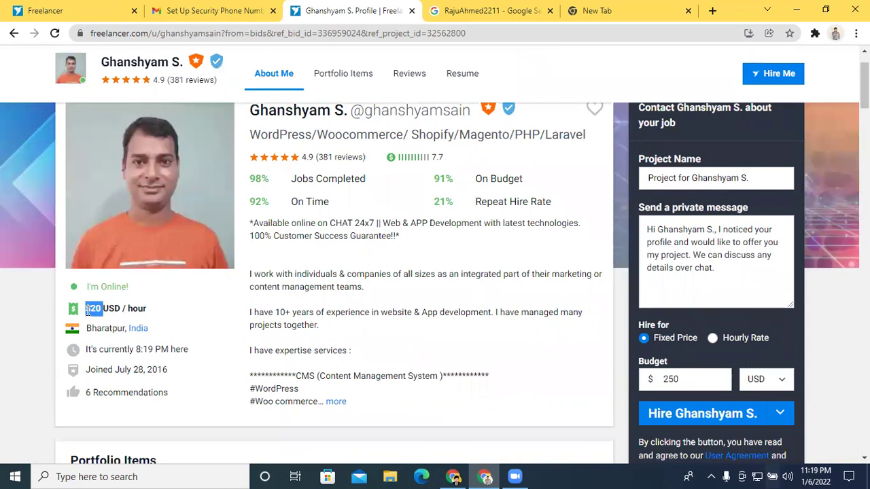
scroll(426, 219, "up", 1)
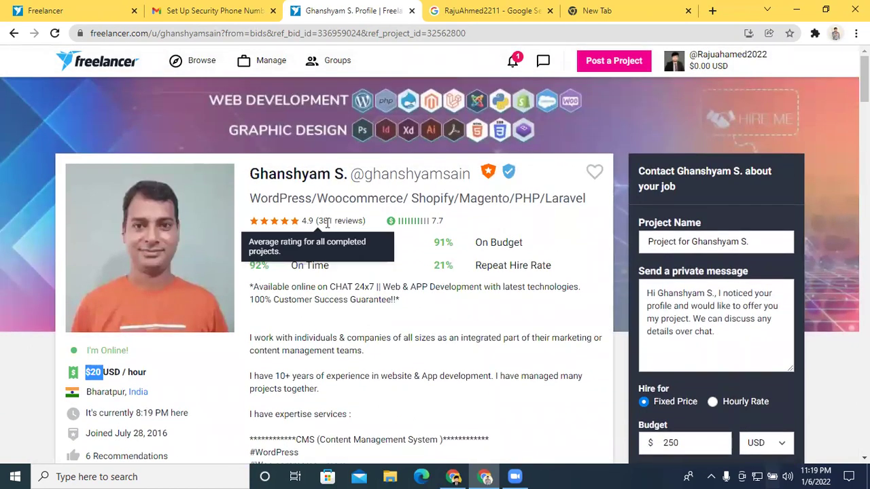
left_click_drag(322, 221, 333, 225)
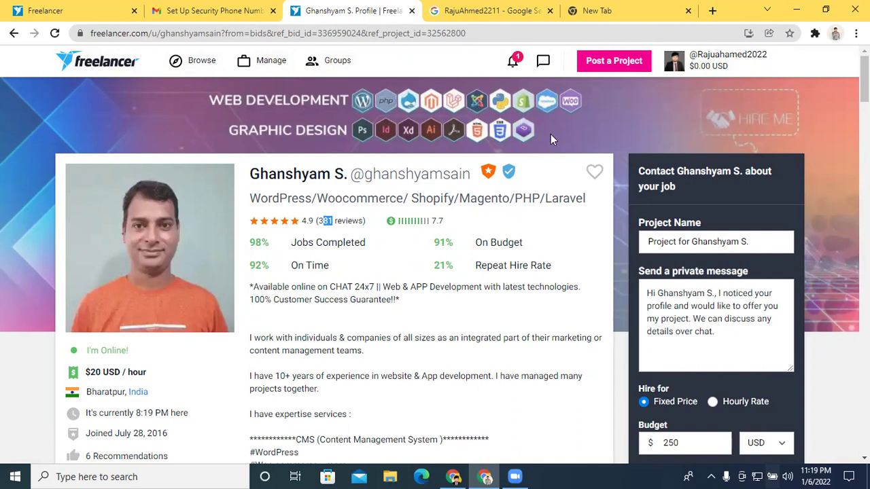
Scroll through the About Me stats toward Portfolio Items, noting the 2016 joining year.
scroll(562, 131, "down", 1)
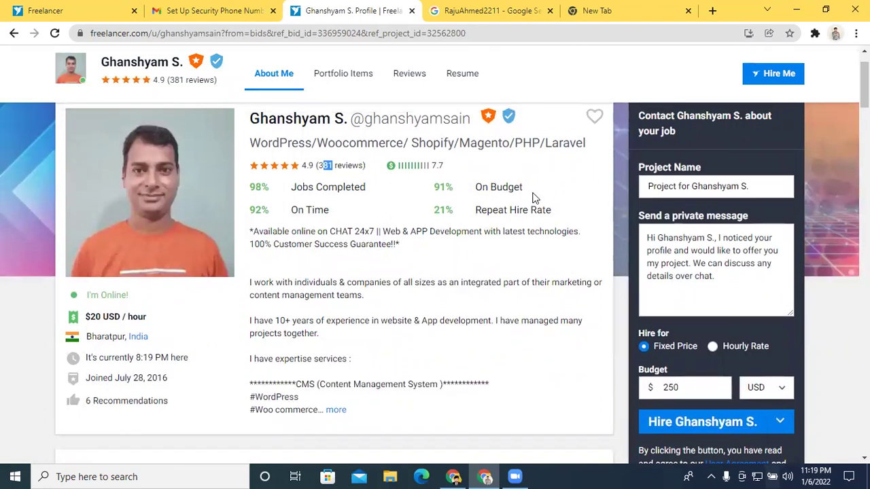
scroll(535, 192, "up", 1)
left_click(552, 228)
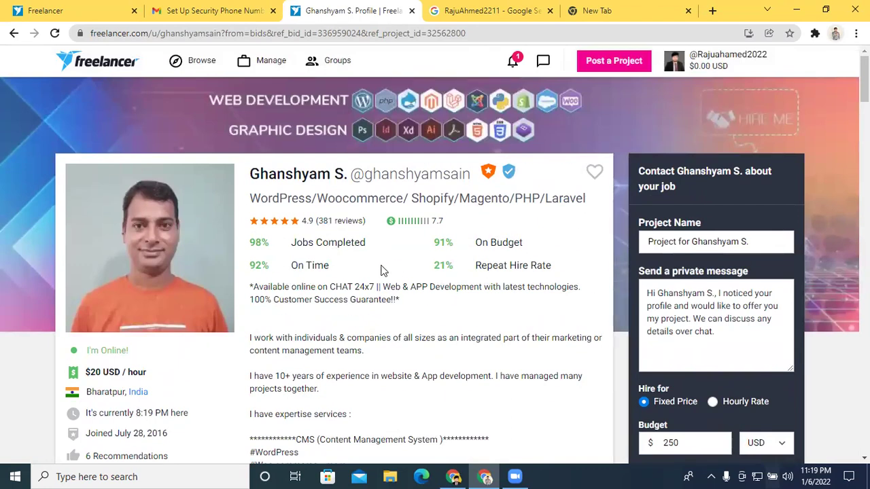
scroll(246, 175, "down", 1)
scroll(285, 204, "up", 1)
scroll(273, 326, "down", 2)
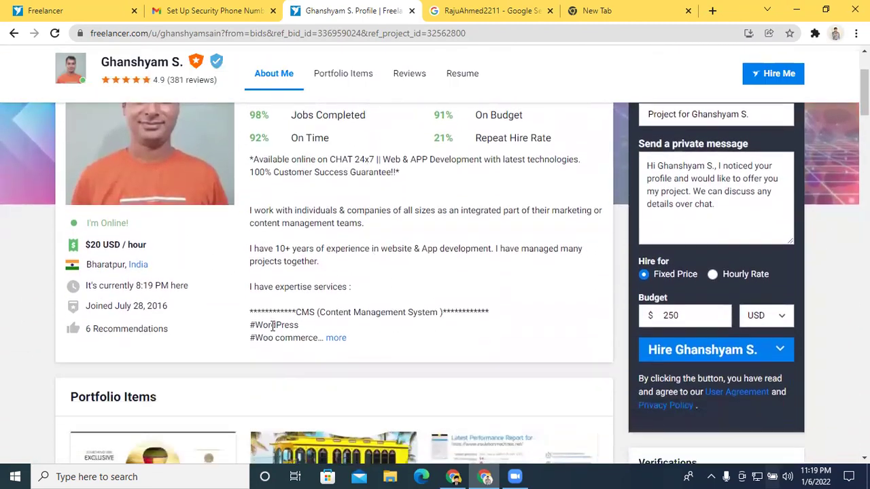
left_click_drag(146, 306, 164, 307)
scroll(369, 250, "up", 2)
scroll(381, 258, "down", 8)
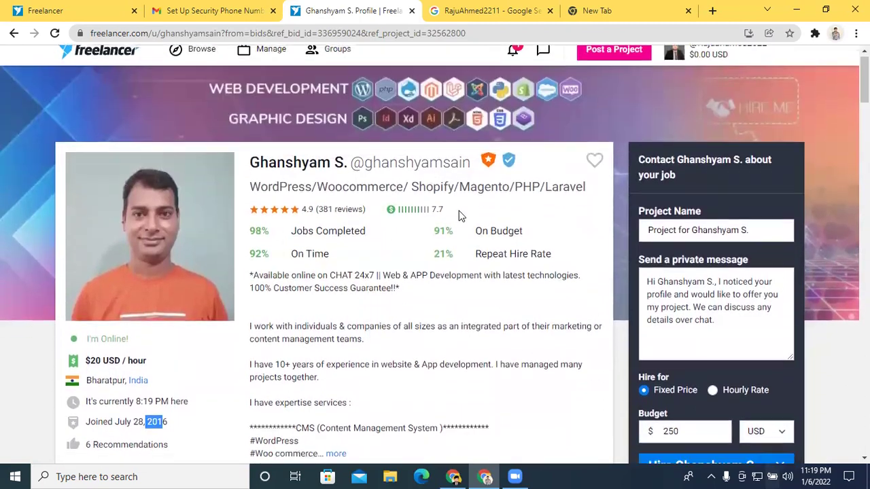
scroll(399, 270, "up", 2)
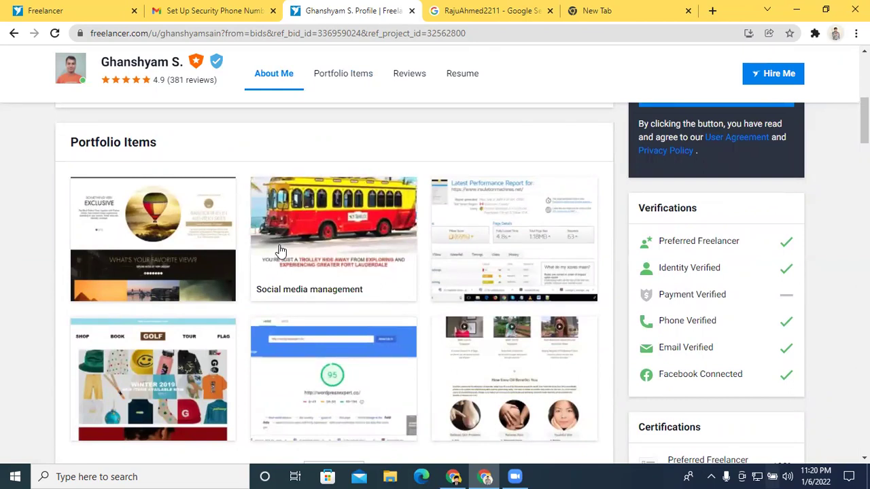
Read the first page of reviews, noting the EUR and $225.00 CAD project prices.
scroll(282, 248, "down", 5)
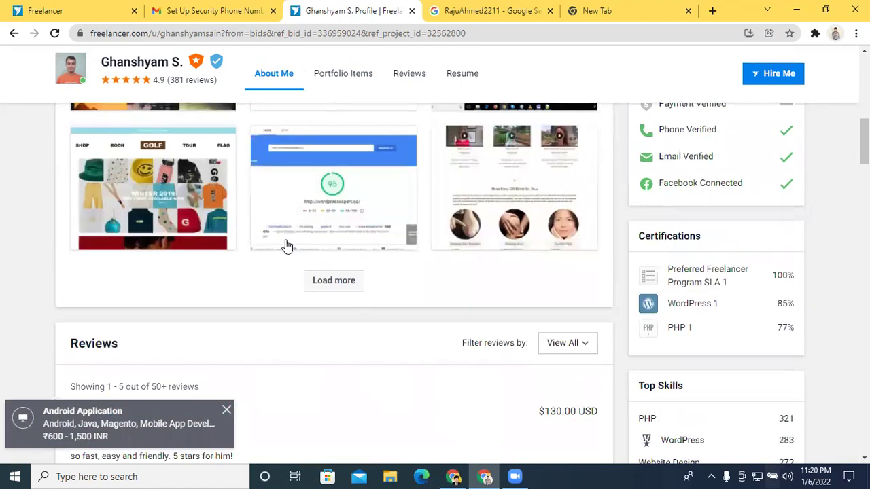
scroll(287, 241, "down", 3)
scroll(183, 225, "up", 2)
scroll(182, 224, "up", 1)
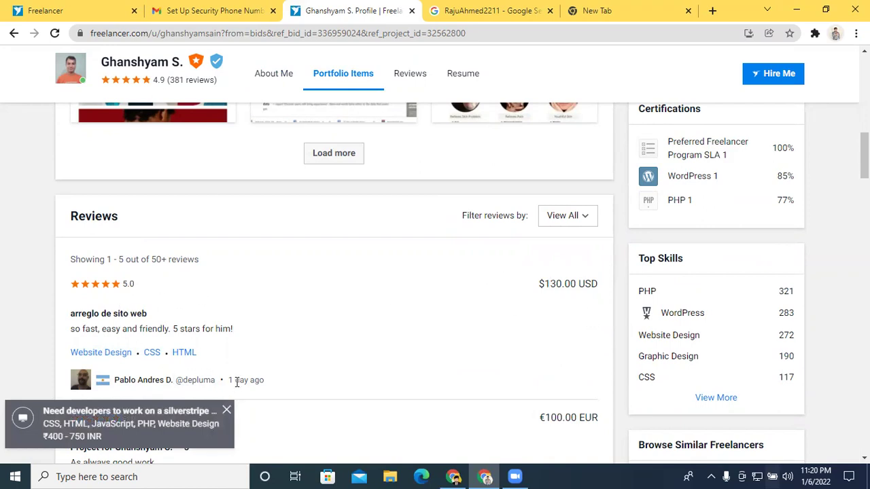
scroll(469, 320, "down", 3)
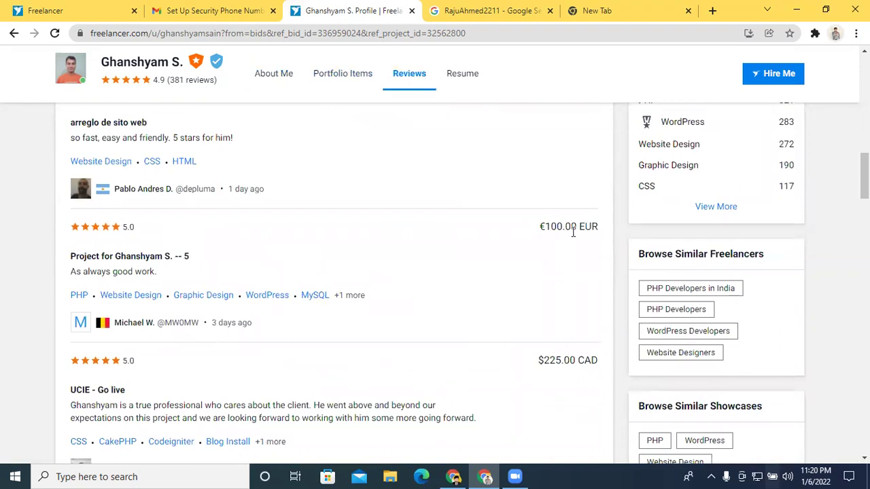
left_click_drag(589, 227, 584, 228)
scroll(552, 258, "down", 1)
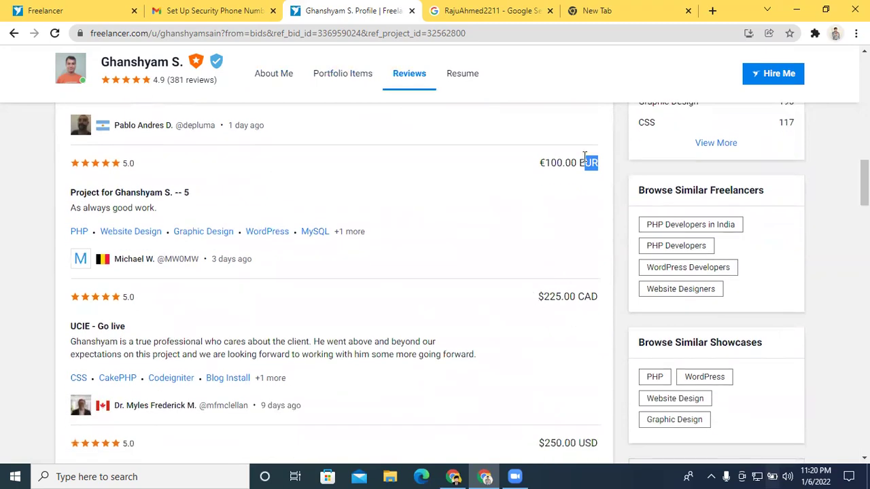
mouse_move(580, 299)
left_mouse_down()
mouse_move(591, 300)
mouse_move(551, 298)
mouse_move(563, 300)
left_mouse_up()
scroll(530, 326, "down", 2)
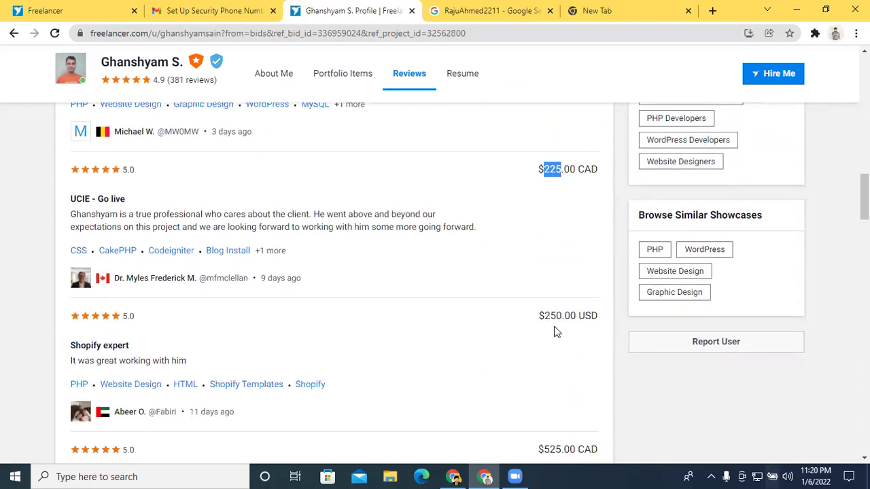
scroll(554, 299, "down", 3)
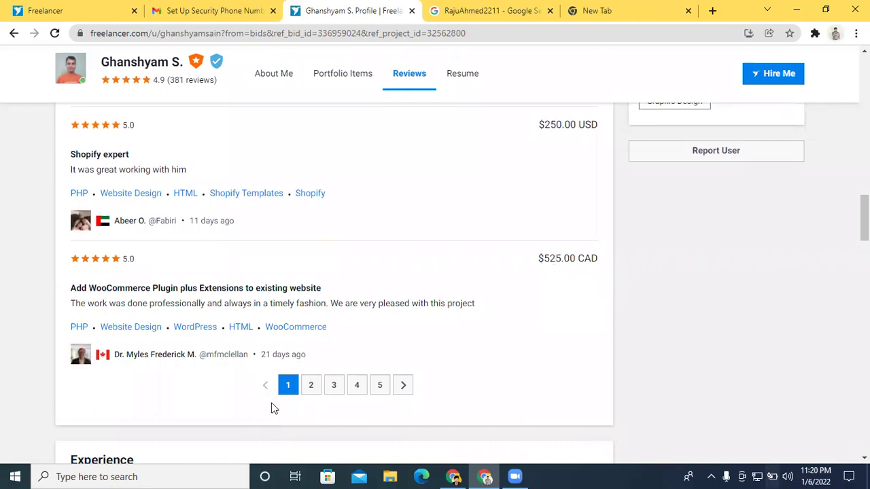
Go through review pages 2 and 3, noting the $733.68 AUD amount.
left_click(312, 385)
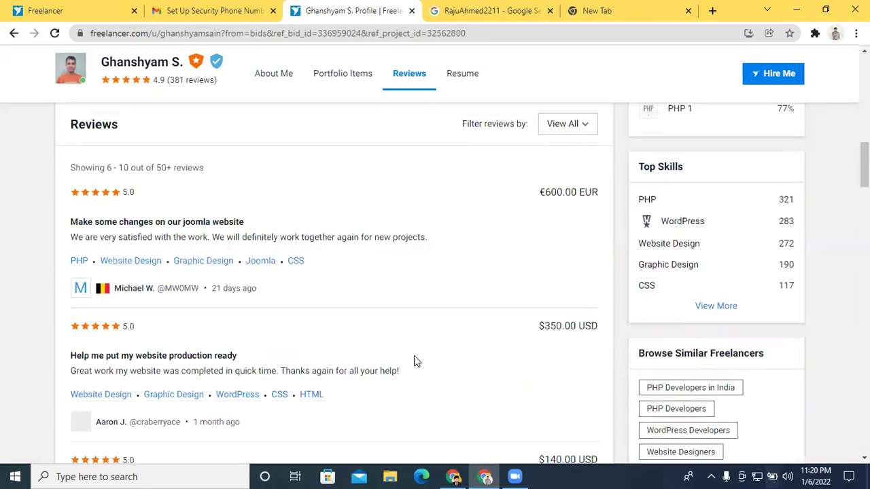
scroll(548, 312, "down", 1)
scroll(574, 293, "down", 6)
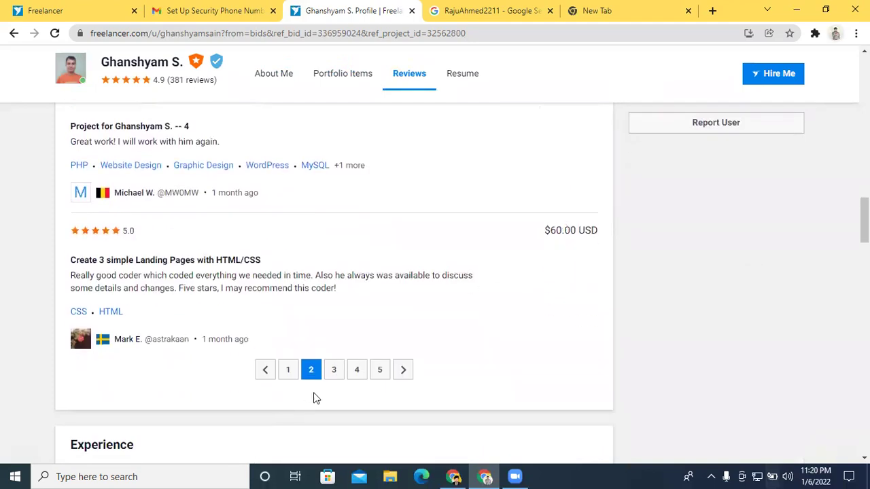
left_click(330, 370)
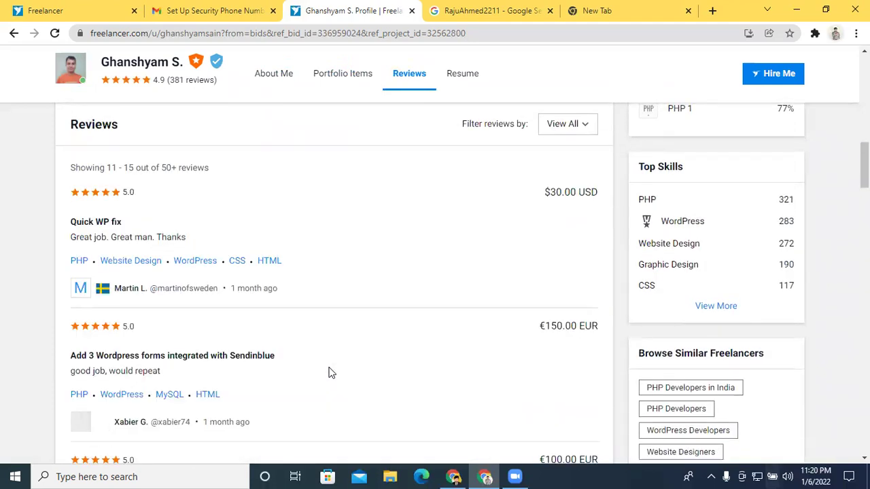
scroll(588, 295, "down", 4)
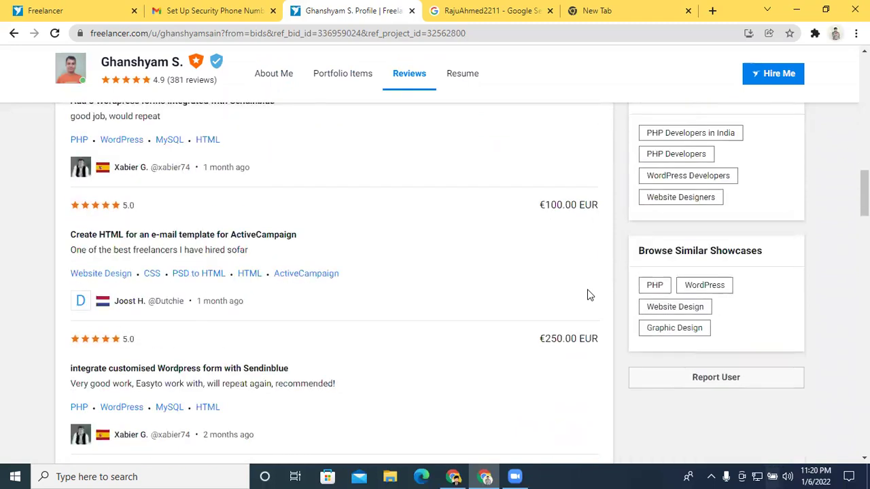
scroll(589, 296, "down", 5)
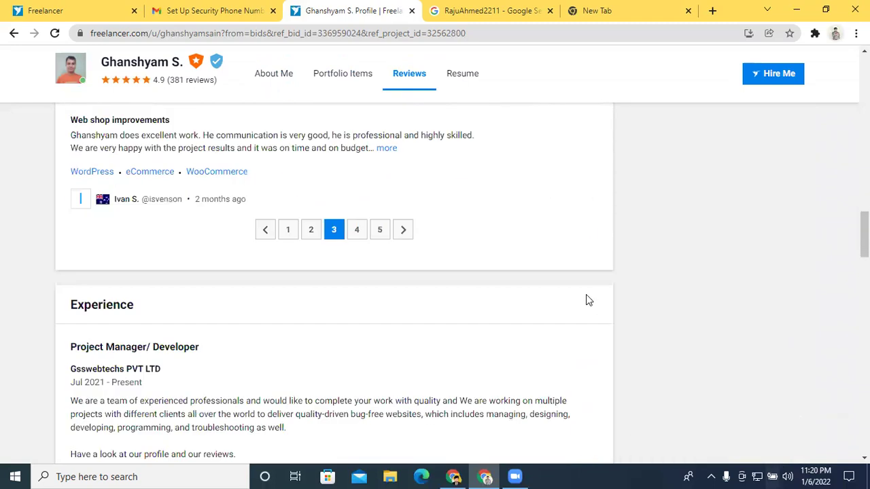
scroll(458, 283, "up", 2)
left_click_drag(562, 219, 543, 217)
Continue through review pages 4, 5 and 6 to reviews 26–30, then scroll back up.
left_click(356, 360)
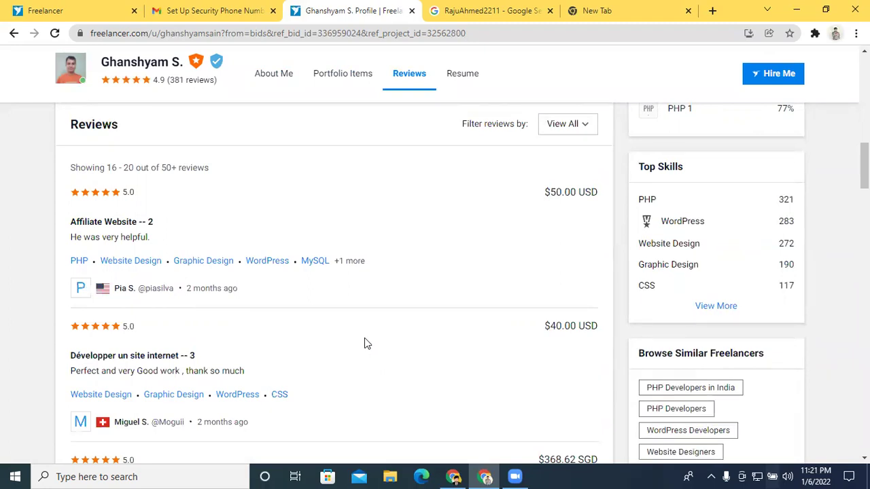
scroll(363, 344, "down", 4)
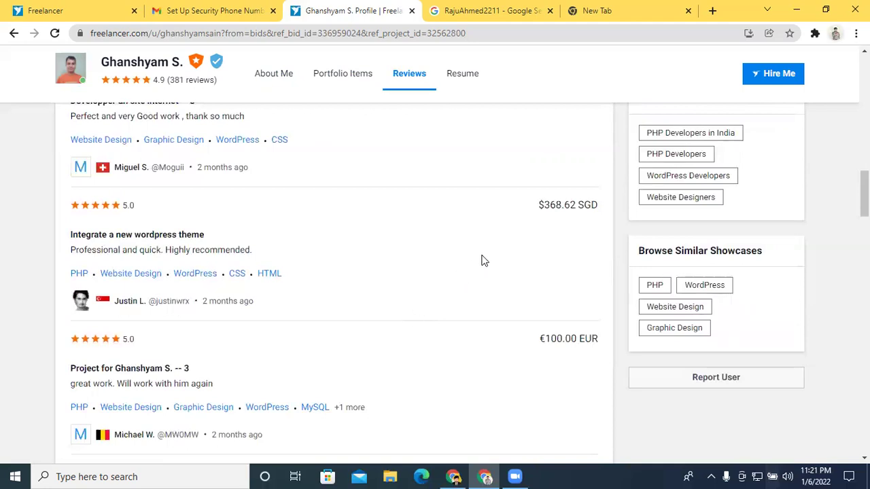
left_click_drag(566, 205, 540, 206)
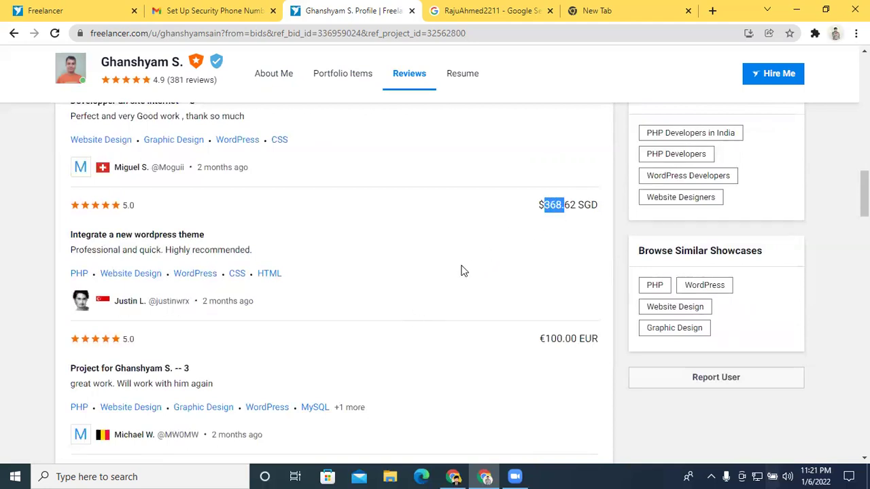
scroll(469, 275, "down", 5)
left_click(354, 282)
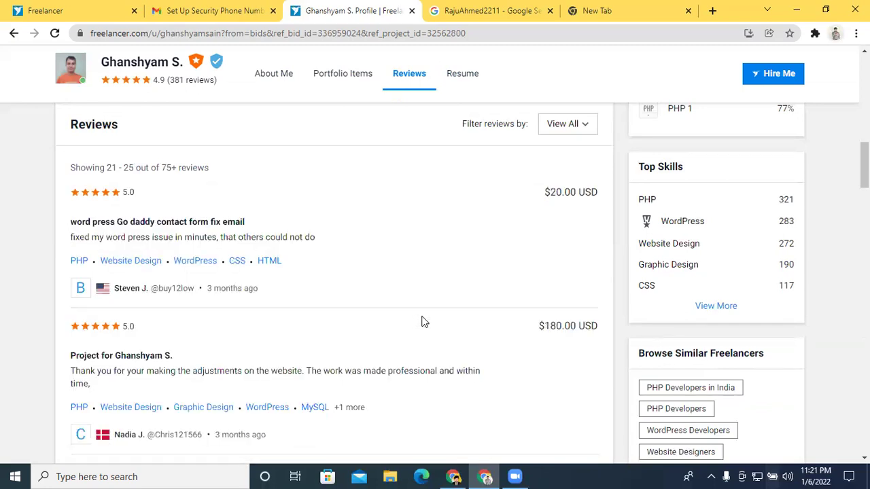
scroll(583, 277, "down", 3)
scroll(582, 276, "down", 6)
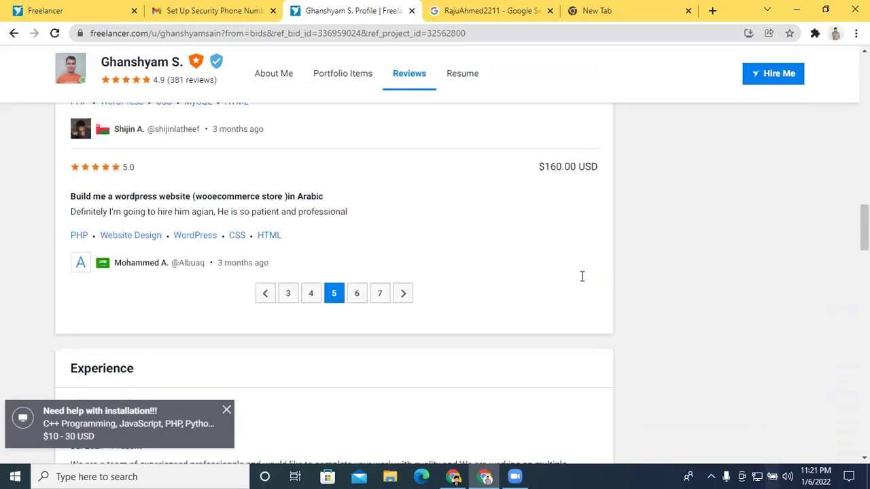
left_click(355, 296)
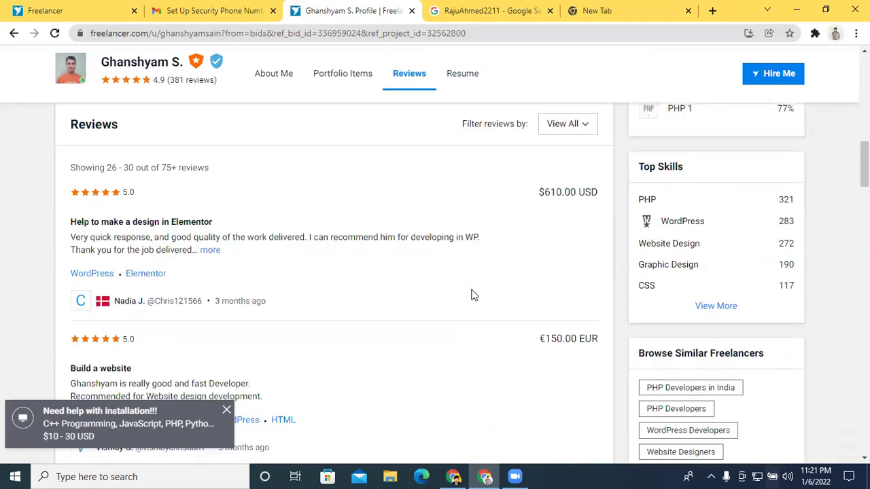
scroll(501, 268, "down", 7)
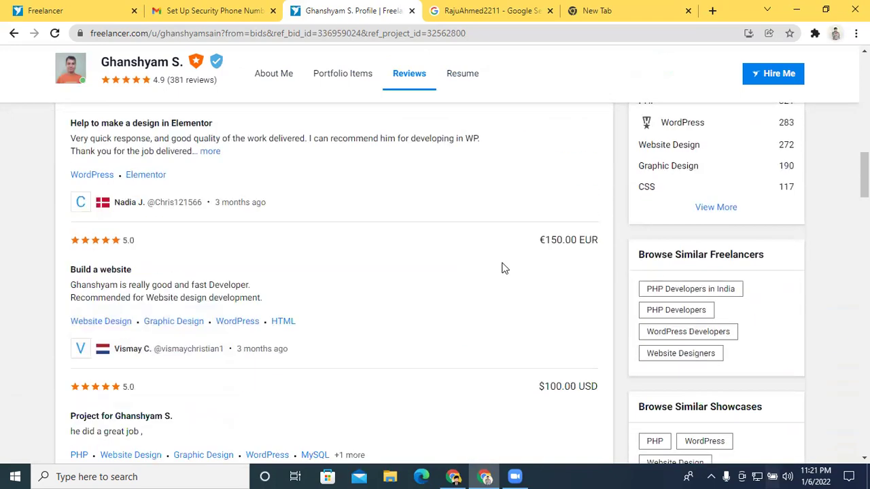
scroll(502, 268, "down", 3)
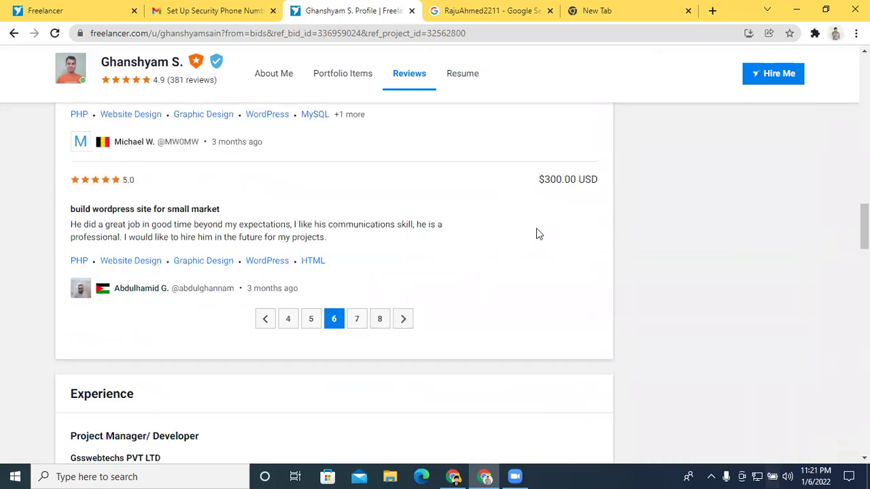
scroll(489, 276, "up", 18)
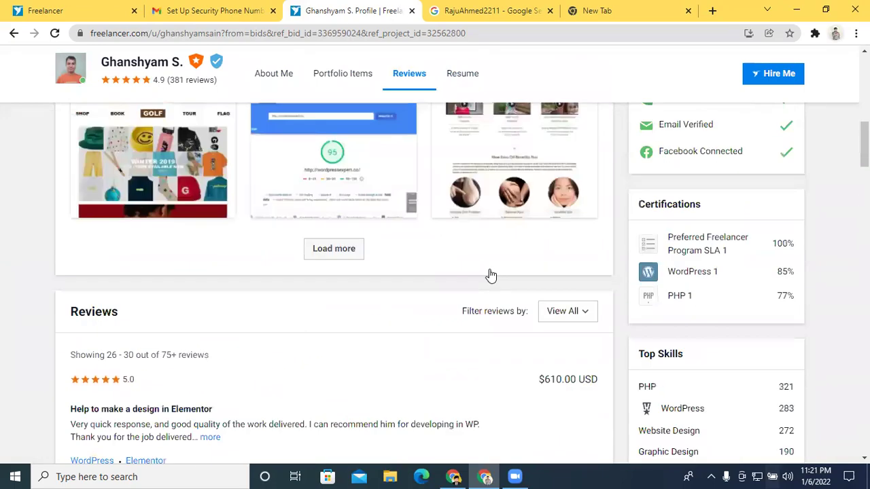
scroll(567, 306, "up", 4)
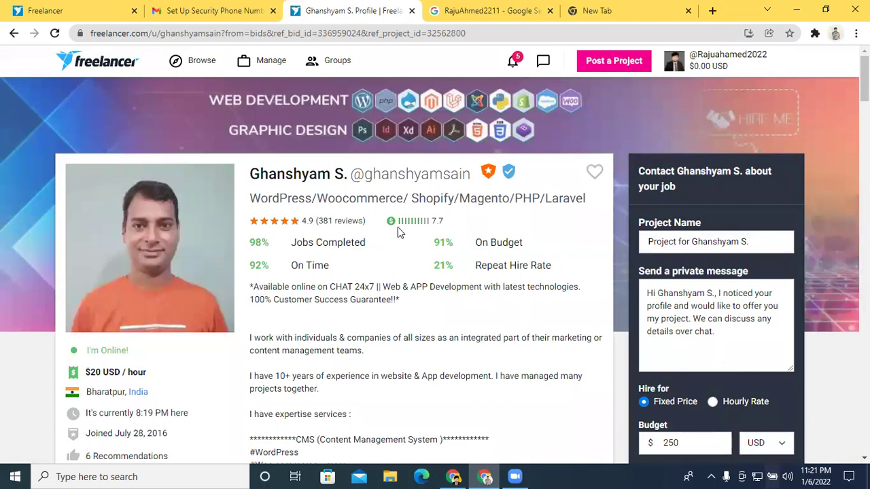
Note the 21% repeat hire rate, then bring up the bell's Recent Updates notifications.
mouse_move(420, 229)
left_click_drag(457, 267, 419, 271)
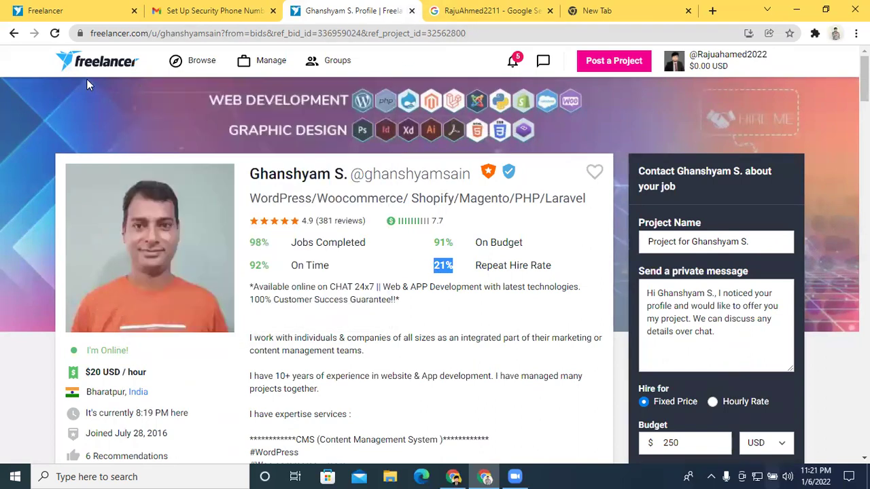
left_click(531, 63)
left_click(515, 64)
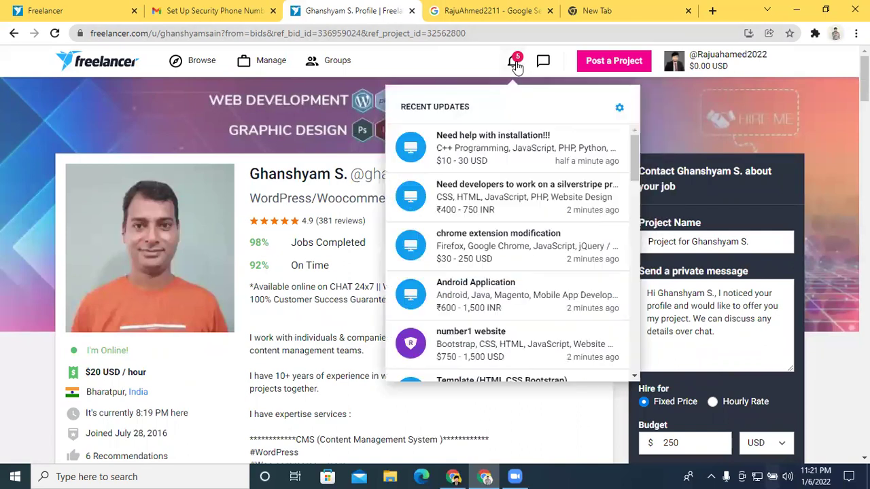
left_click(497, 162)
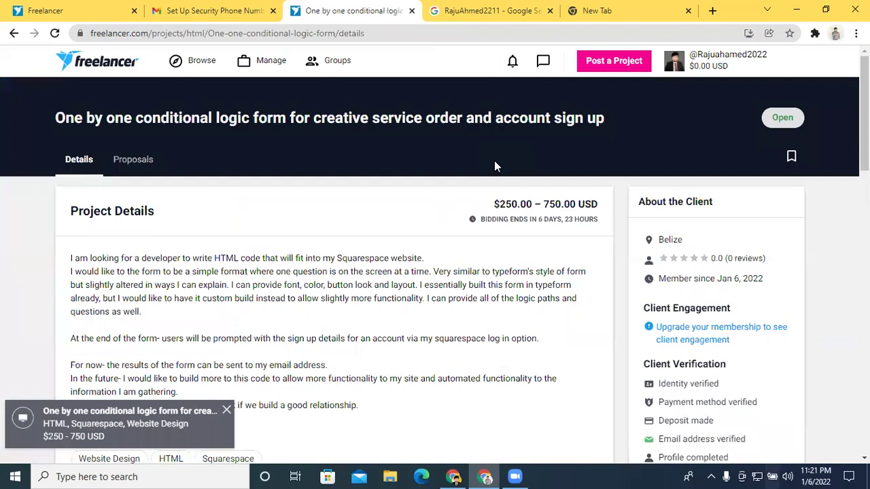
scroll(494, 209, "down", 3)
scroll(478, 284, "down", 3)
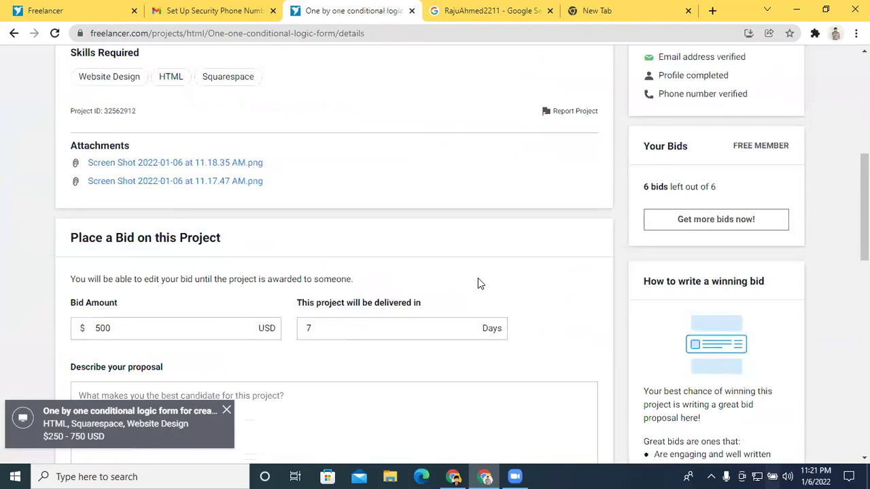
scroll(122, 241, "down", 2)
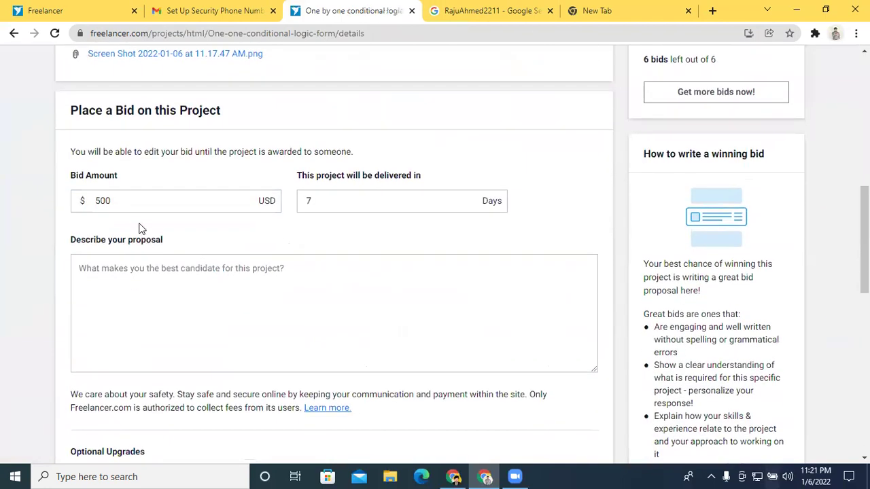
scroll(306, 217, "down", 3)
scroll(282, 233, "up", 3)
left_click(191, 201)
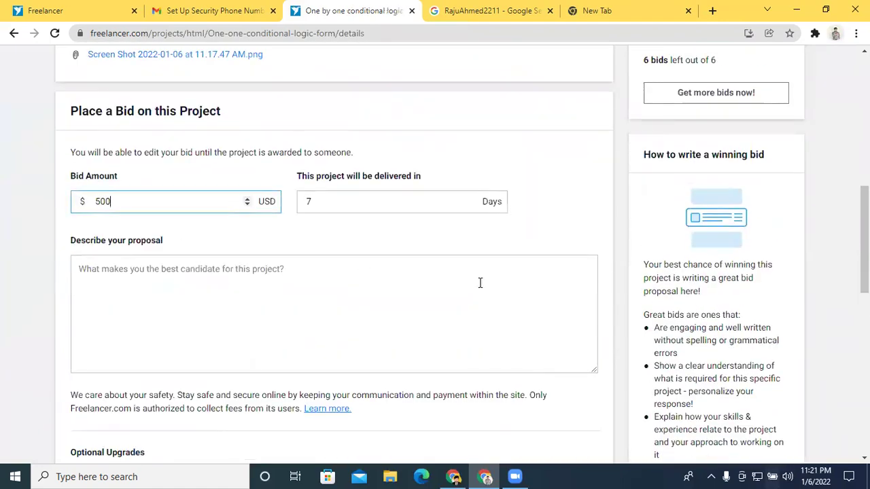
scroll(479, 283, "up", 10)
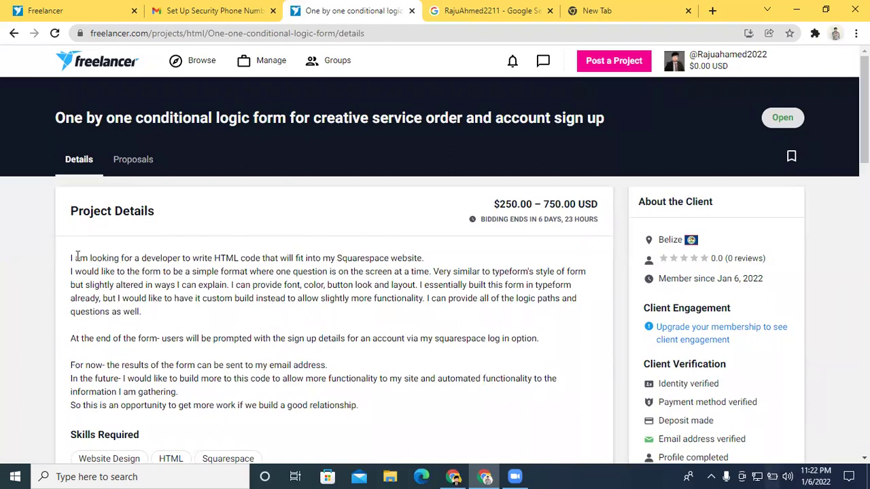
left_click_drag(74, 258, 374, 404)
scroll(373, 404, "down", 1)
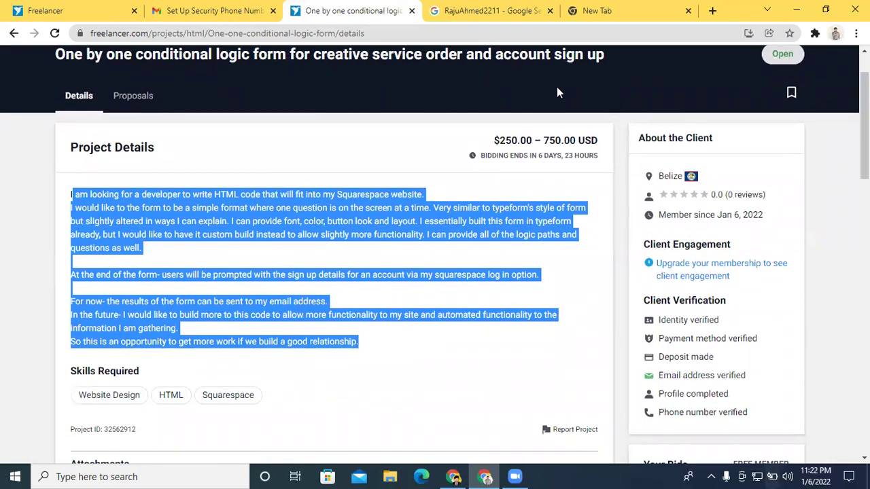
left_click_drag(501, 140, 519, 142)
left_click(551, 140)
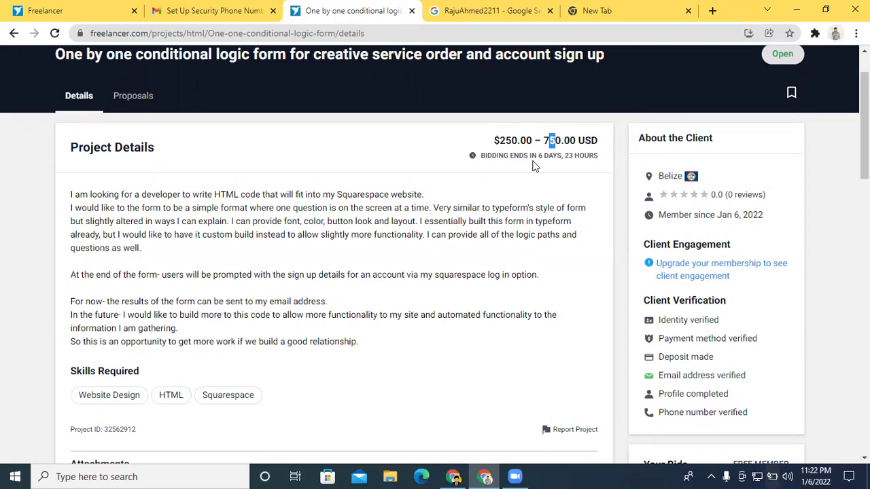
left_click(573, 156)
left_click_drag(483, 156, 596, 157)
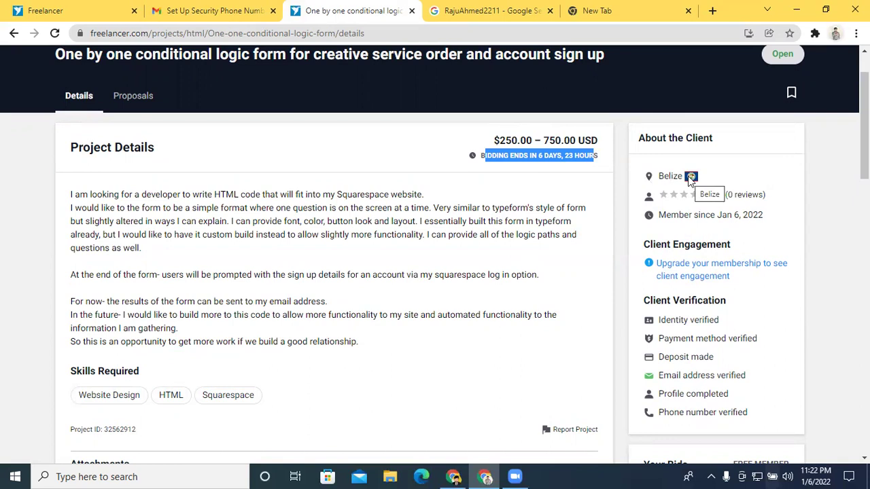
scroll(683, 182, "down", 1)
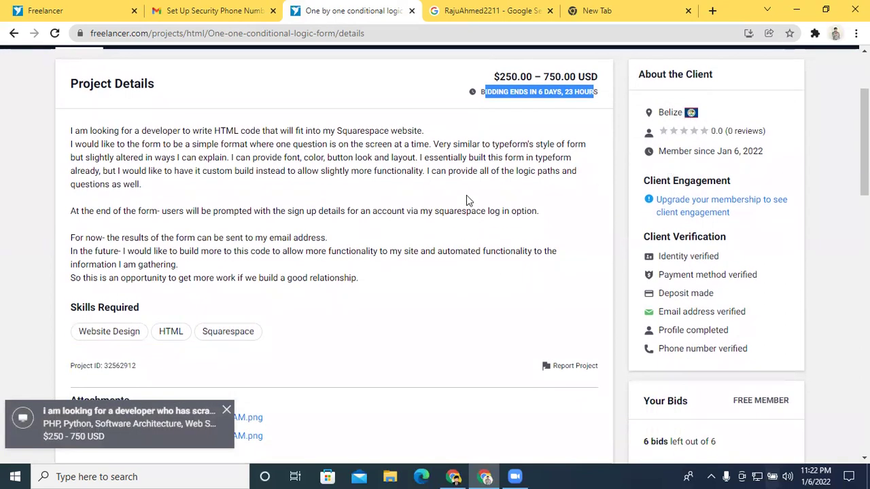
scroll(314, 257, "down", 1)
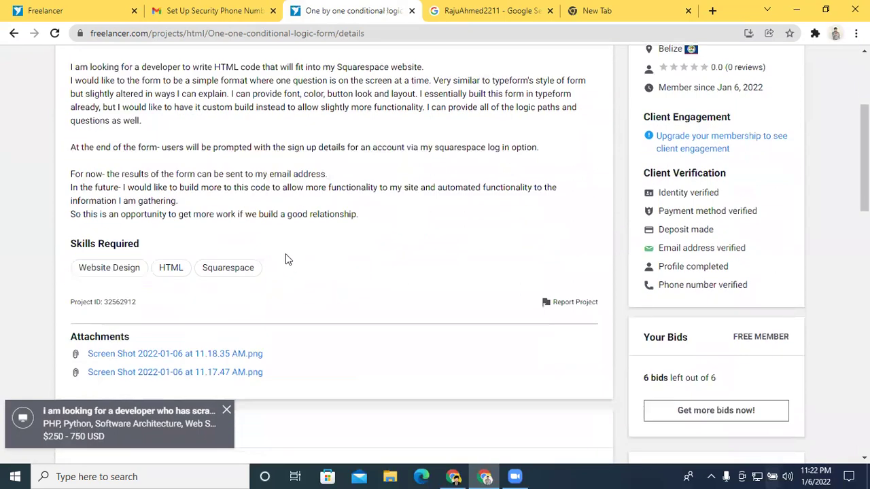
scroll(286, 254, "down", 5)
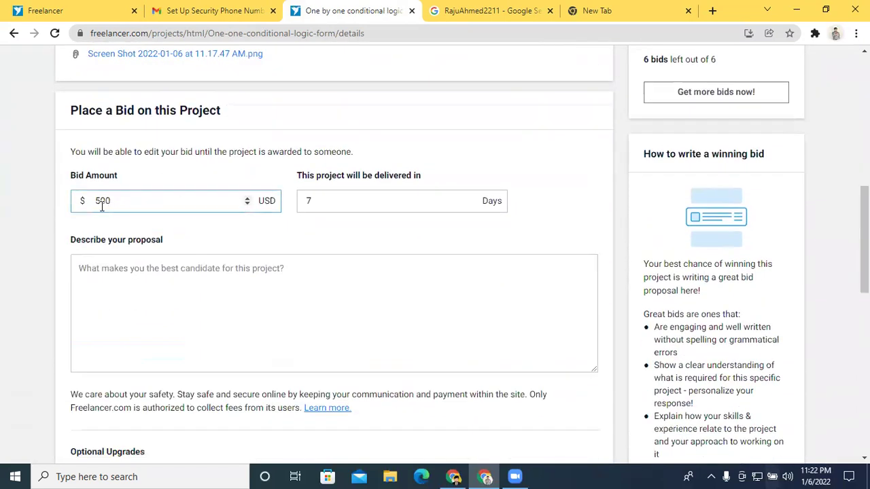
scroll(407, 184, "up", 3)
Replace the 500 bid amount with 250 and click into the proposal description field.
left_click_drag(113, 397, 101, 392)
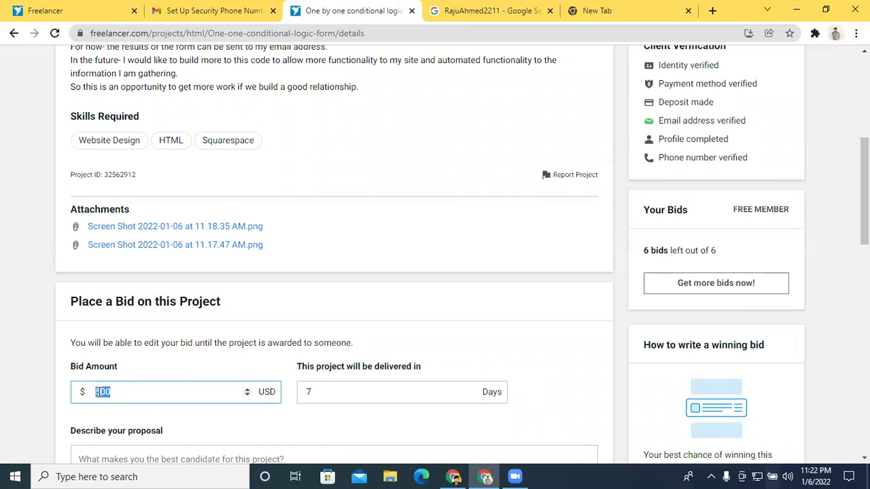
type("250")
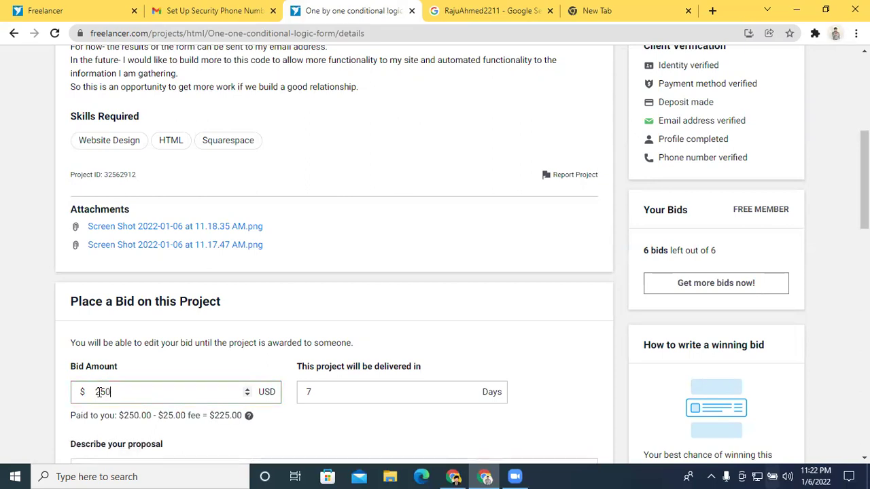
scroll(480, 354, "down", 2)
scroll(484, 322, "up", 7)
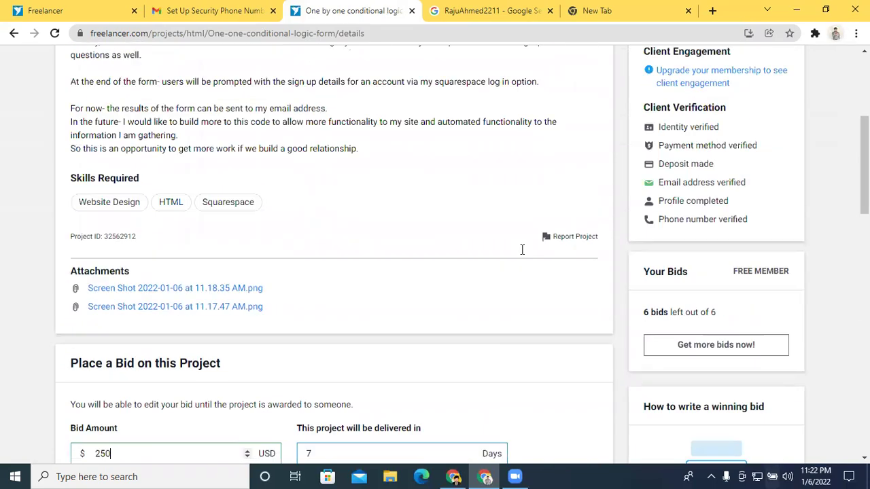
scroll(475, 271, "down", 2)
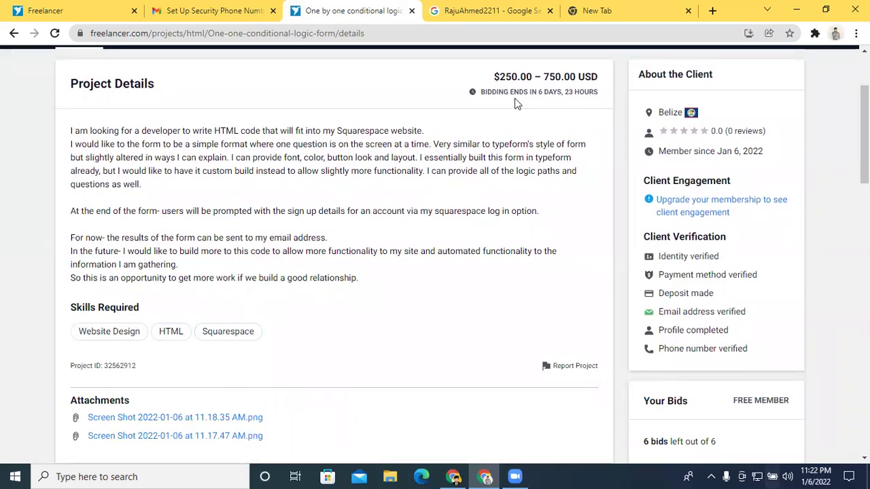
scroll(404, 264, "down", 4)
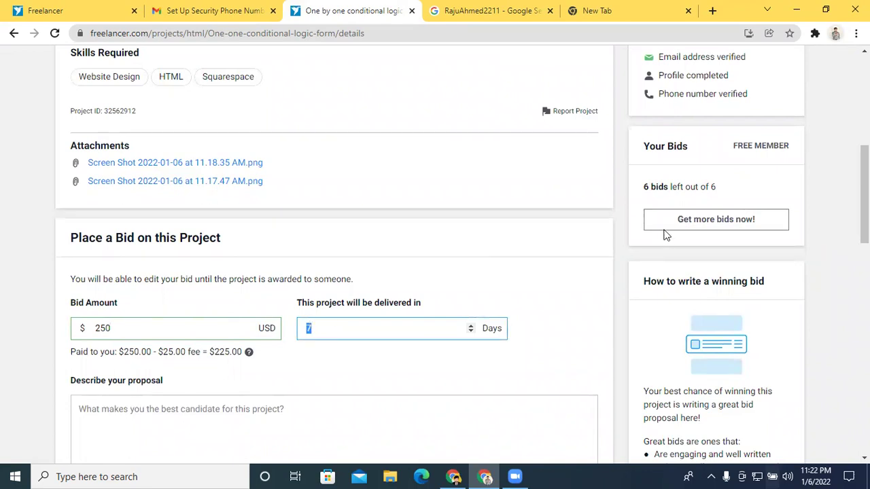
scroll(705, 189, "up", 4)
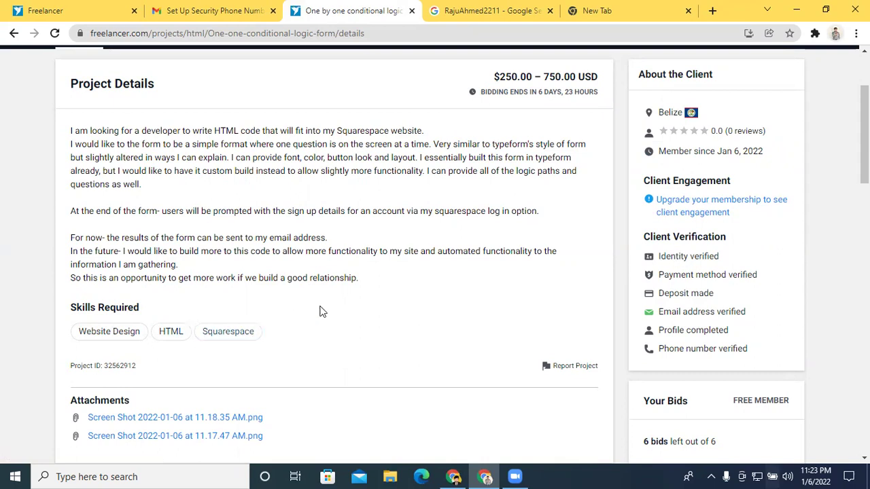
scroll(250, 262, "down", 5)
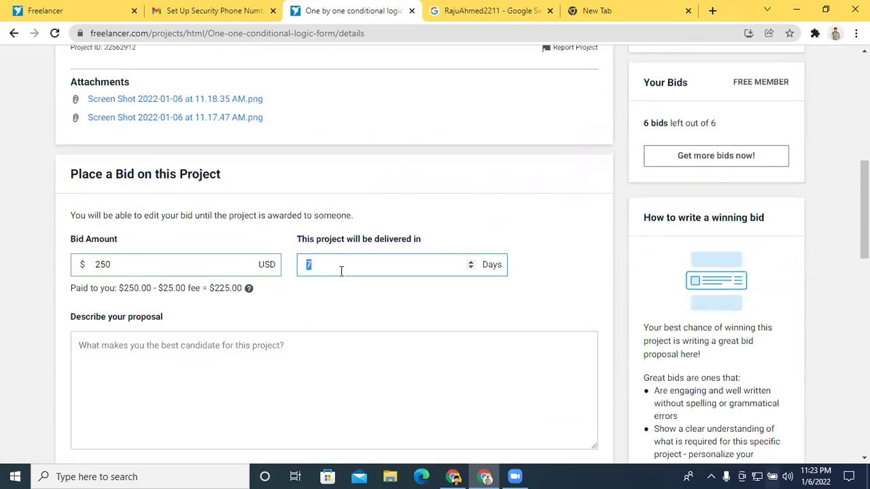
scroll(398, 286, "down", 1)
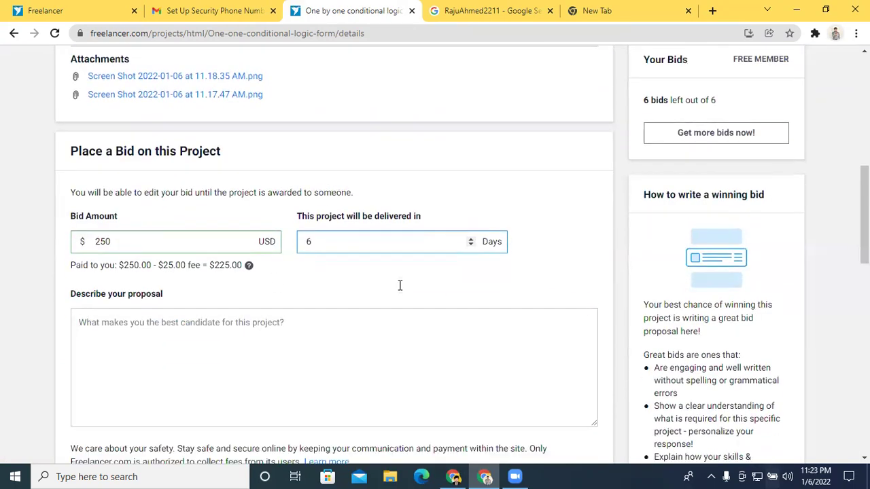
left_click(194, 296)
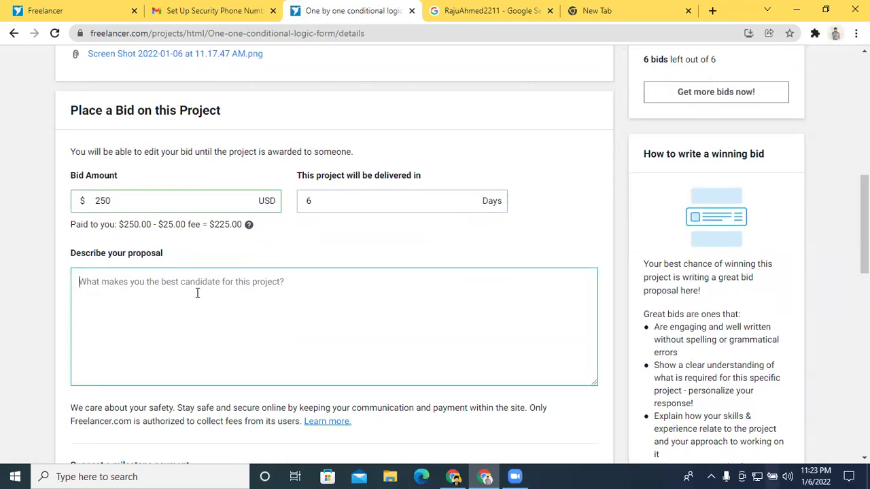
scroll(197, 293, "up", 4)
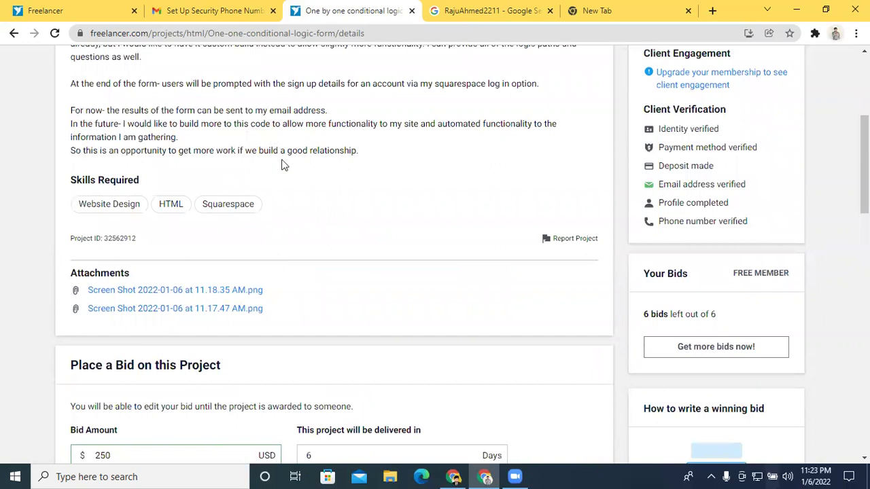
scroll(289, 176, "down", 4)
scroll(145, 268, "up", 3)
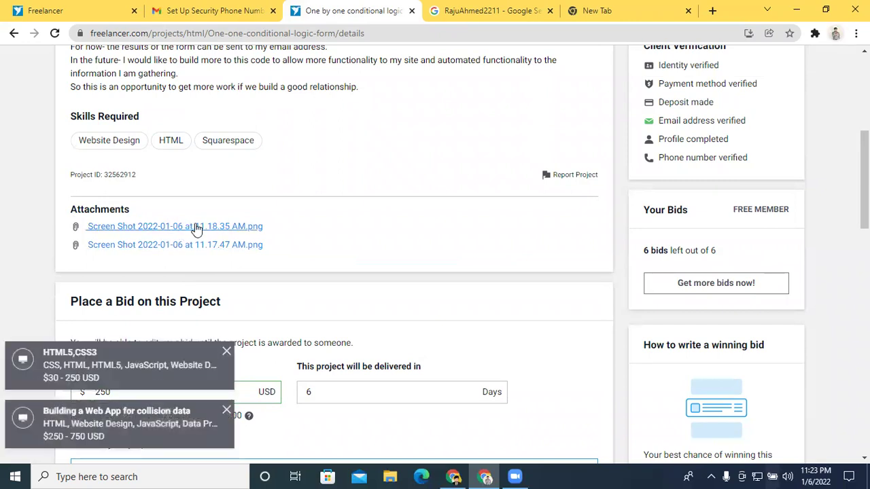
scroll(178, 218, "down", 1)
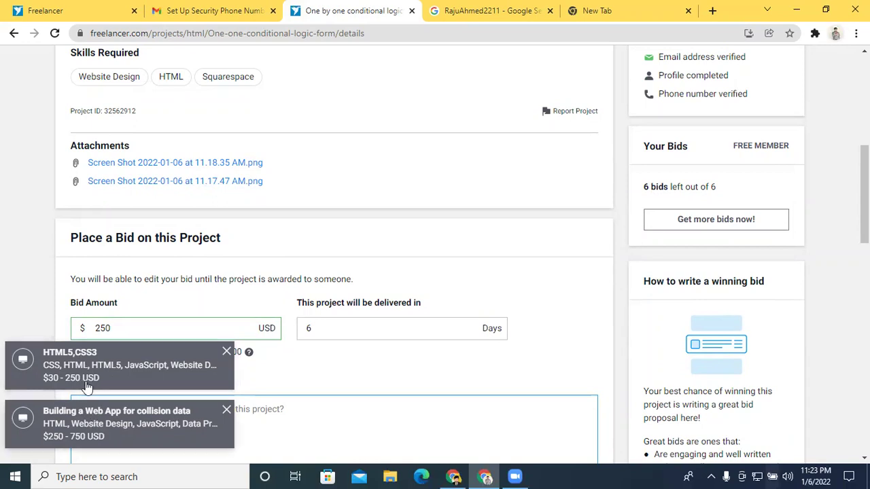
scroll(381, 303, "down", 3)
left_click(214, 246)
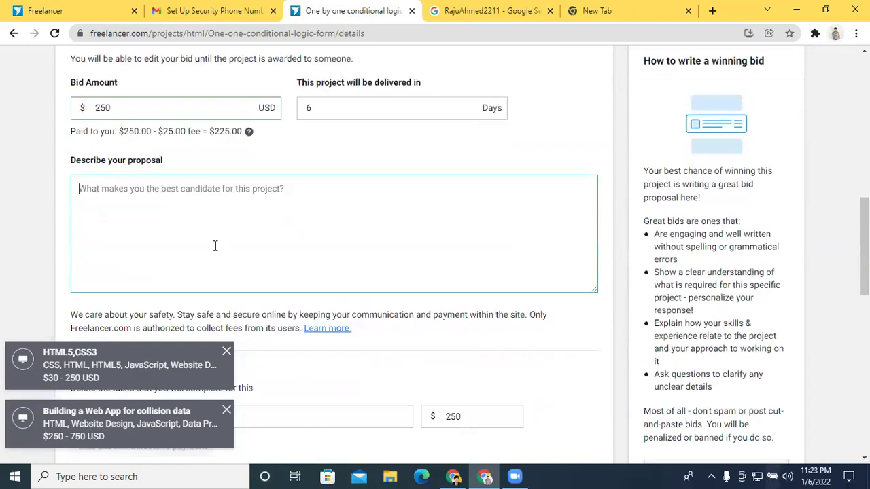
scroll(184, 148, "down", 3)
left_click(109, 195)
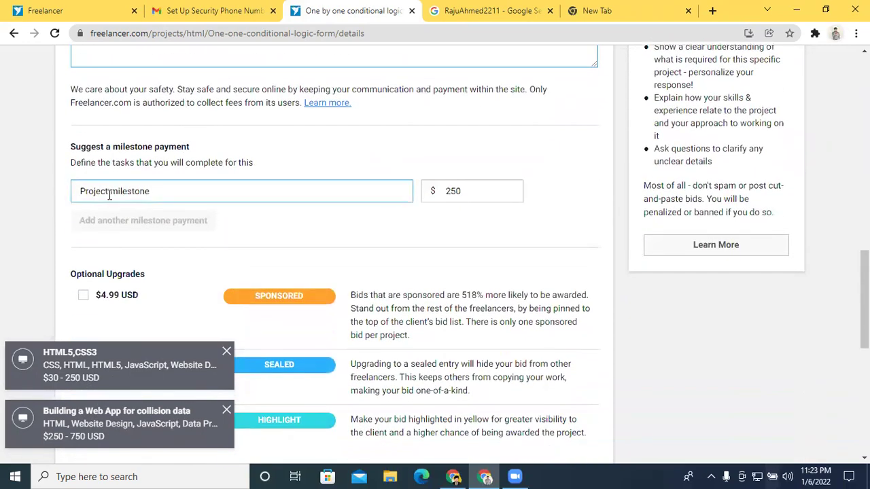
double_click(131, 192)
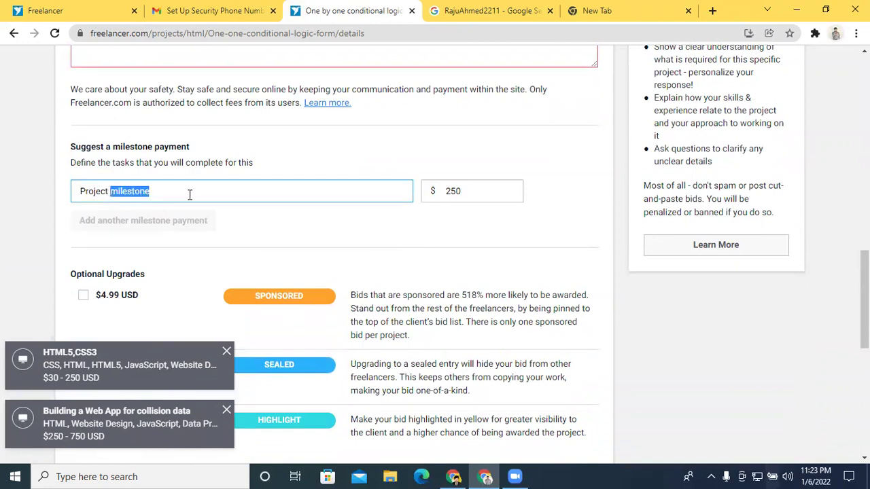
left_click(369, 195)
scroll(228, 247, "down", 1)
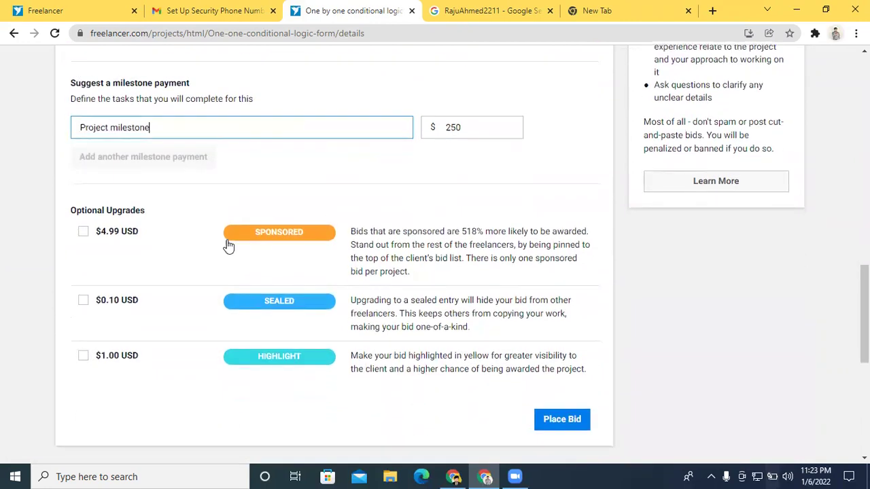
scroll(381, 241, "down", 1)
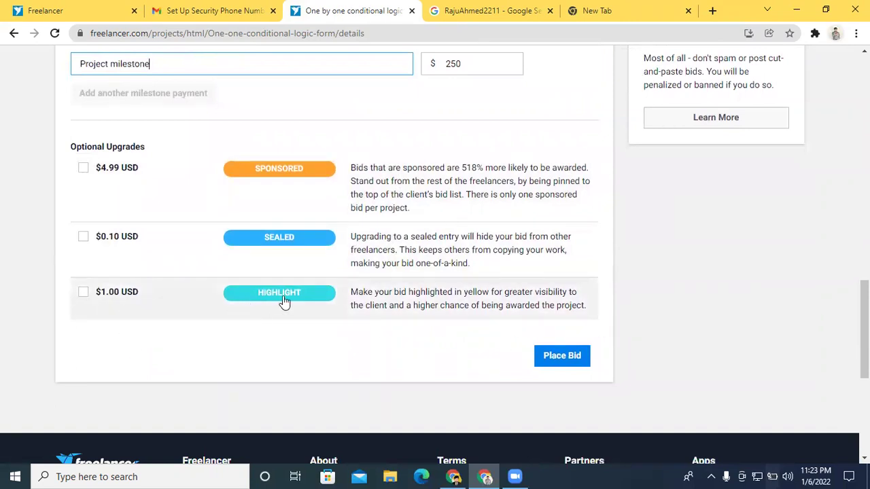
scroll(369, 306, "up", 1)
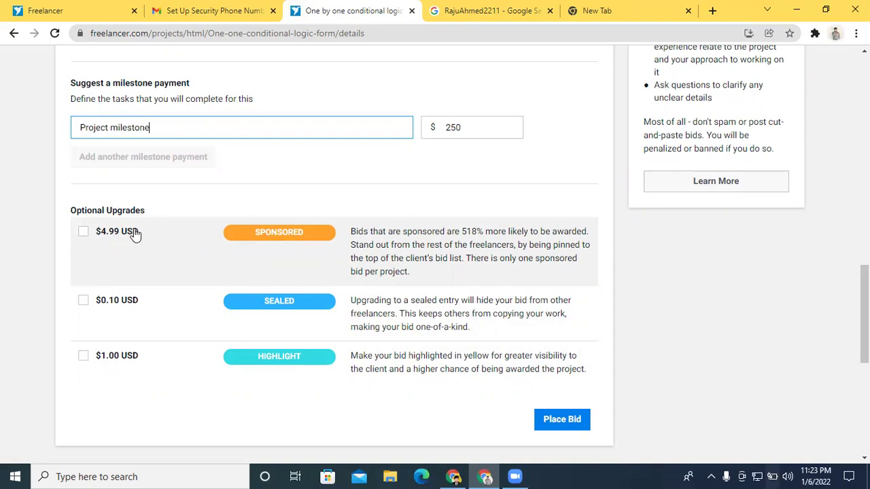
scroll(443, 245, "down", 3)
scroll(577, 197, "up", 15)
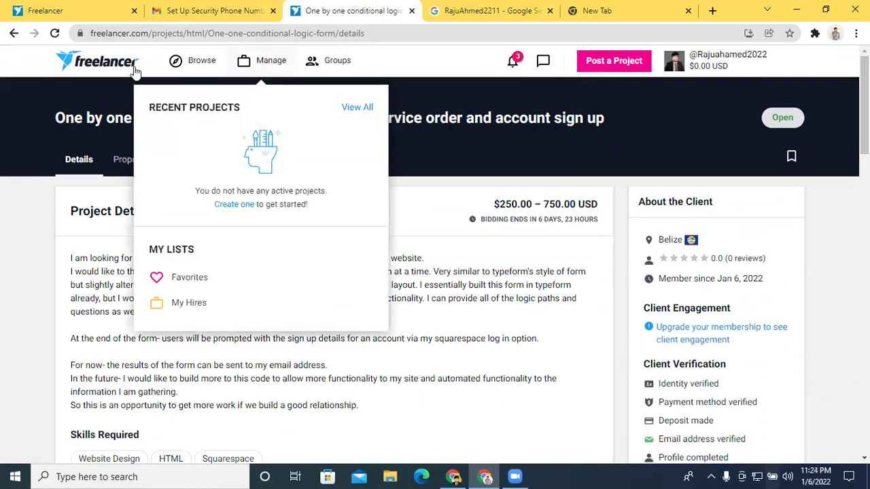
Return to the dashboard, scroll through it, then go to Projects and Contests.
left_click(117, 66)
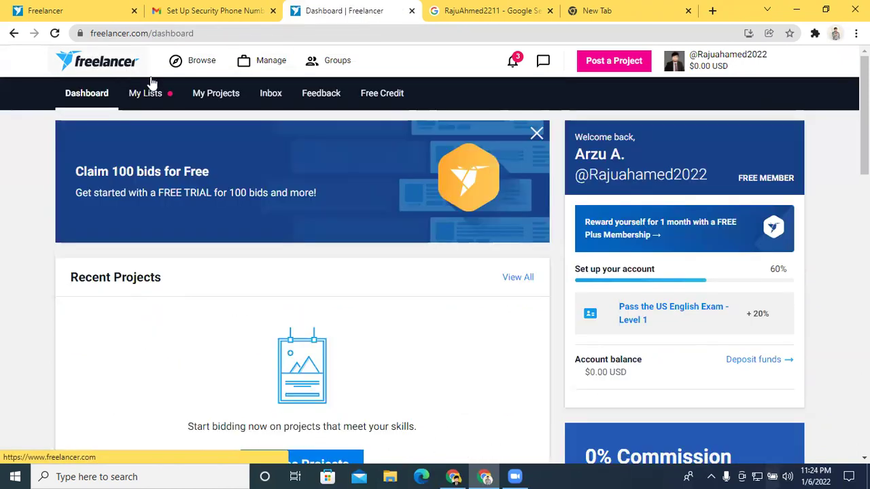
scroll(597, 201, "down", 5)
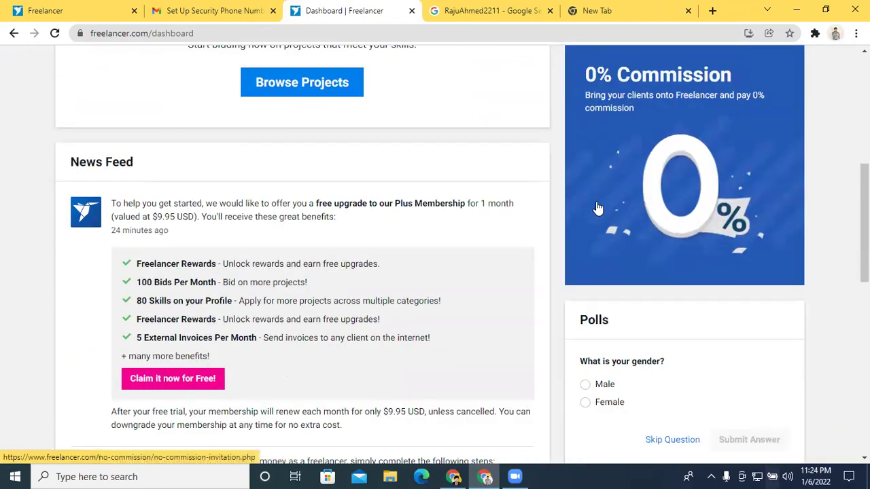
scroll(597, 208, "down", 3)
scroll(485, 272, "up", 5)
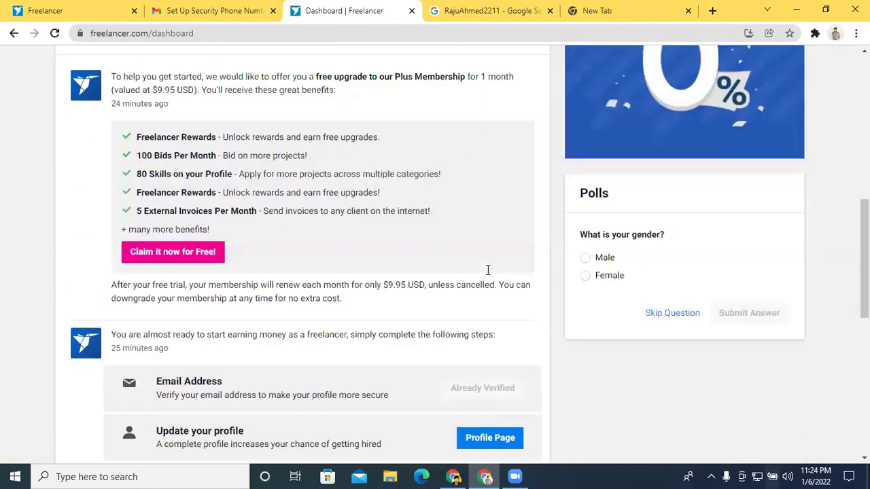
scroll(487, 272, "up", 4)
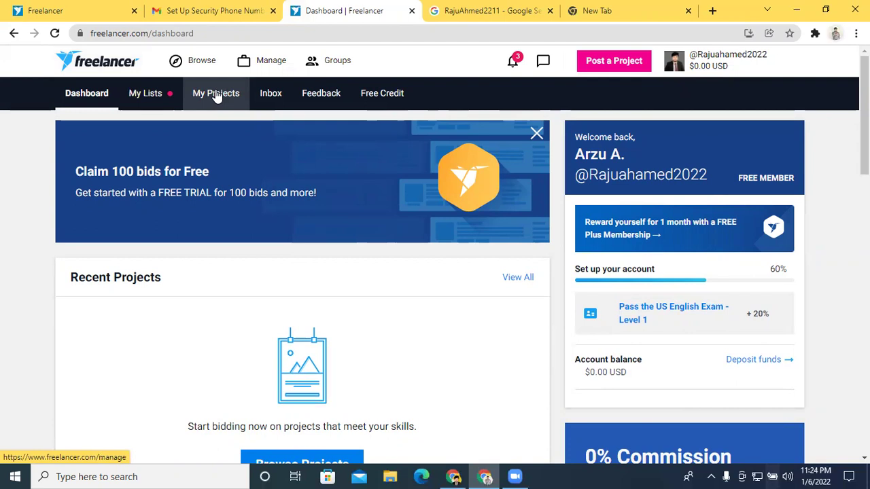
left_click(215, 96)
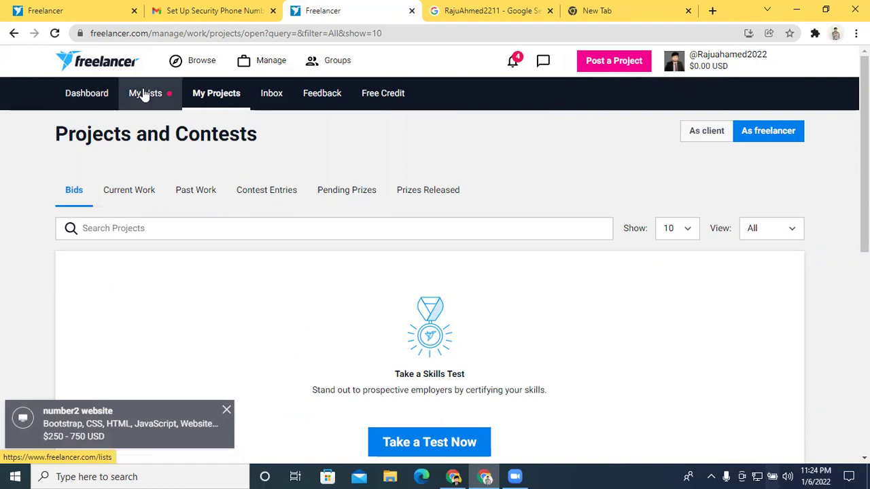
Reopen Projects and Contests, view the empty Contest Entries list, then go to the Skills Lab tests.
left_click(87, 97)
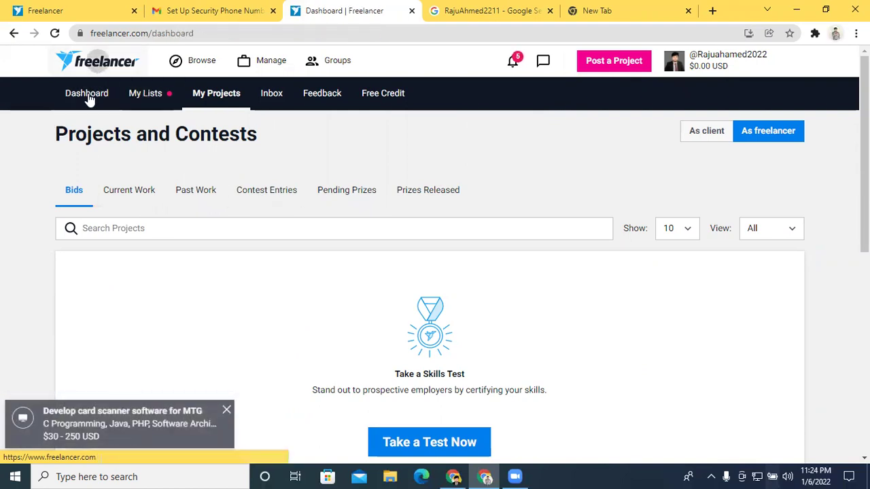
left_click(222, 97)
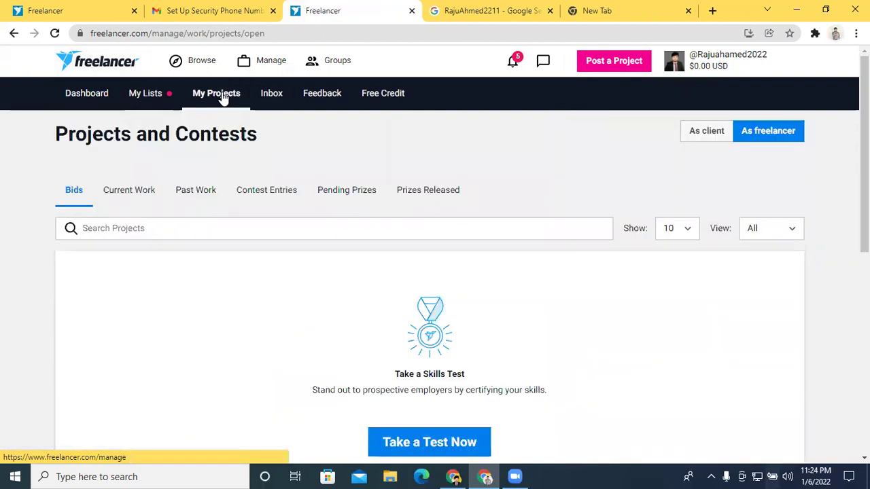
scroll(252, 196, "down", 2)
scroll(301, 223, "up", 2)
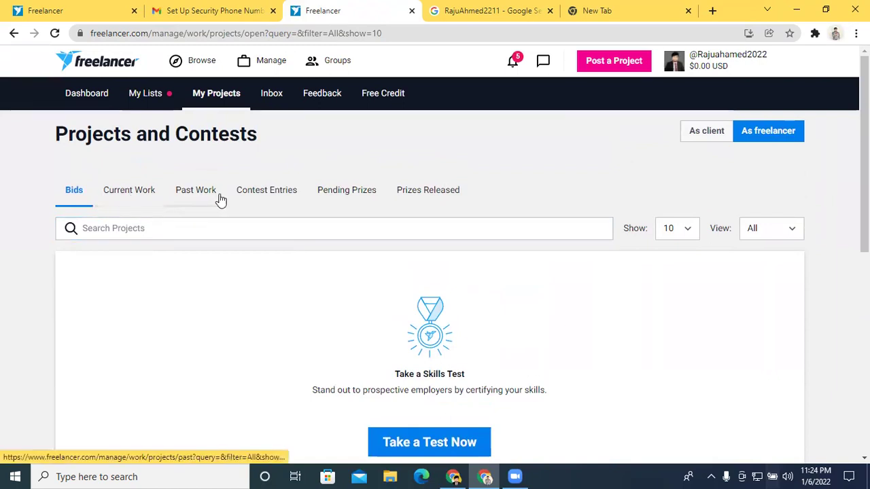
left_click(259, 196)
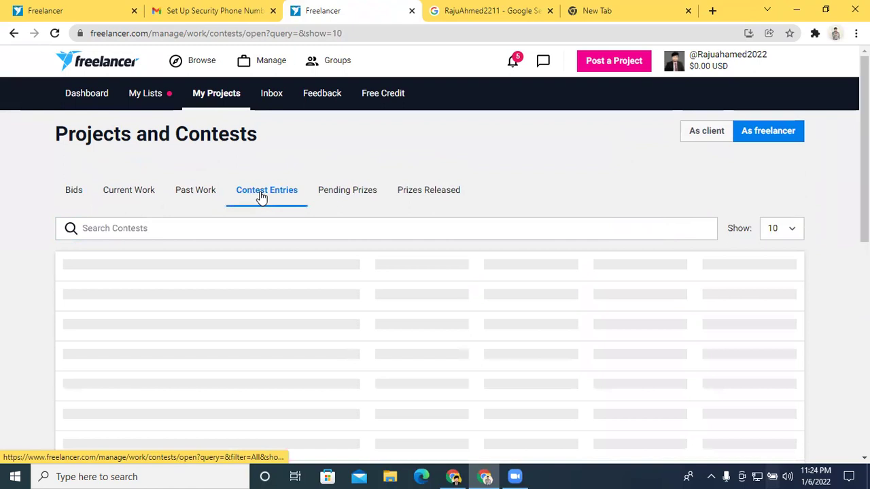
scroll(352, 196, "down", 2)
left_click(448, 316)
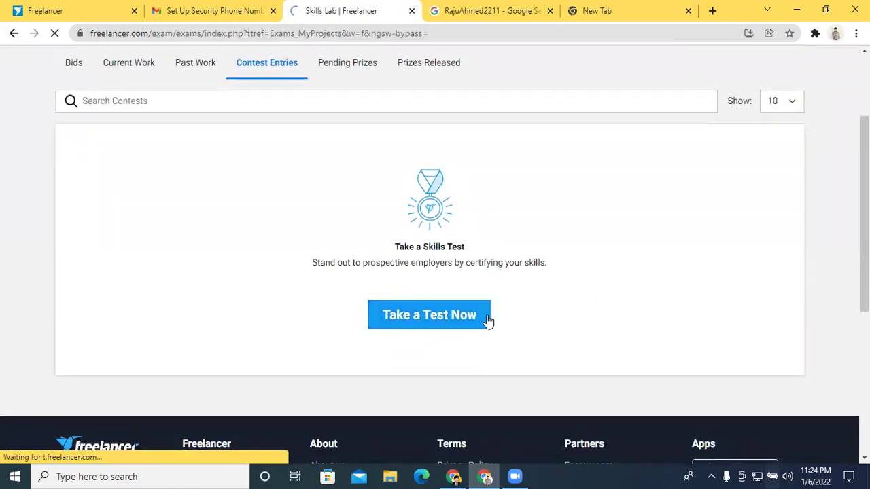
Scroll the Skills Lab exams page, then open the username account dropdown.
scroll(407, 286, "down", 3)
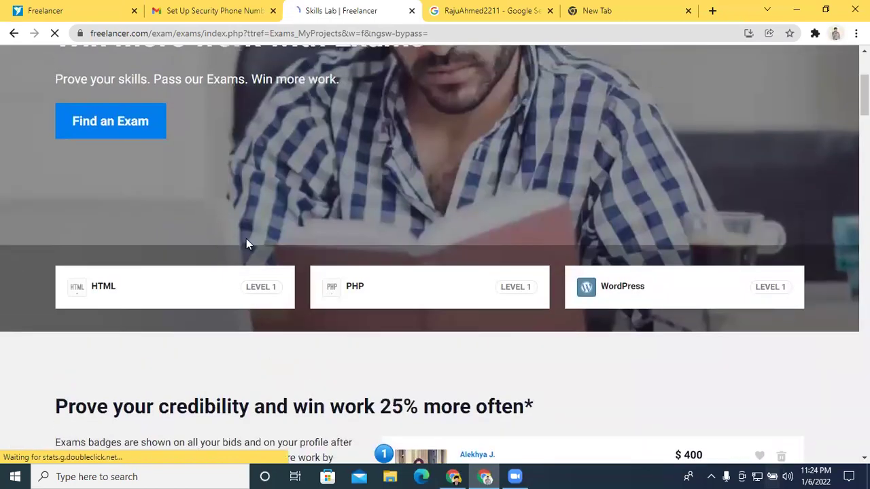
scroll(246, 241, "up", 2)
scroll(344, 265, "down", 7)
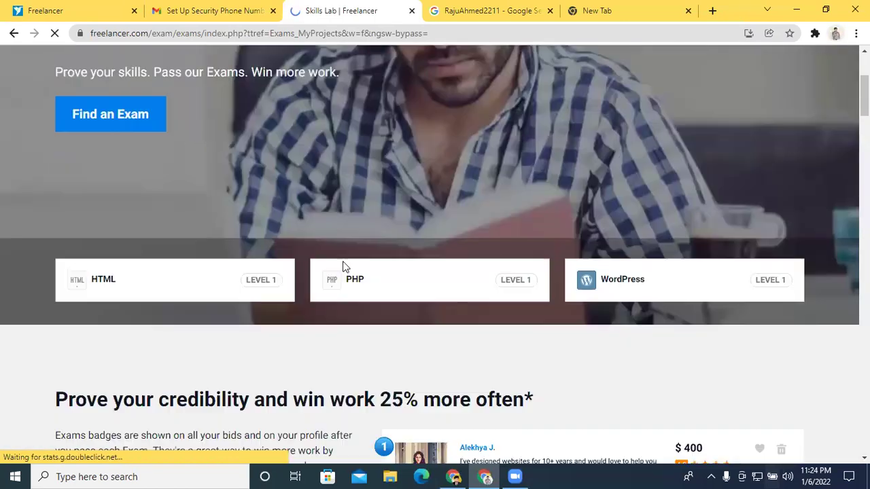
scroll(342, 261, "up", 7)
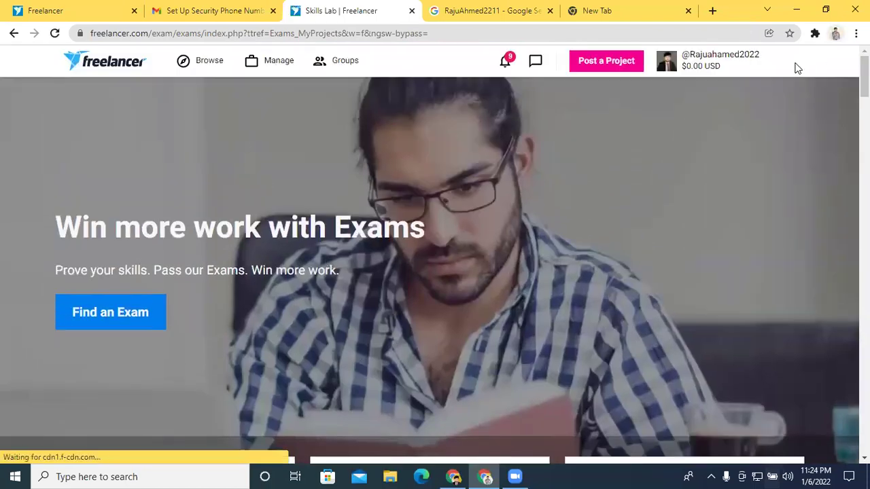
left_click(724, 63)
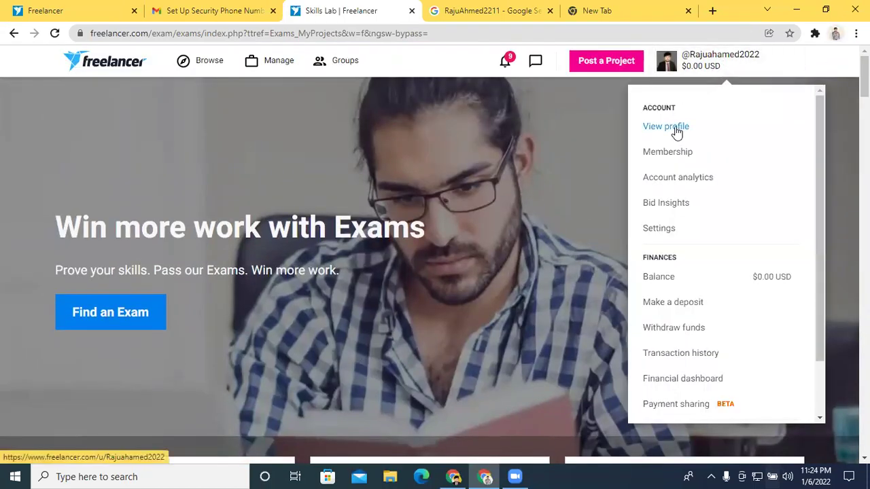
View your own profile, then go to My Services, which shows no services yet.
left_click(677, 129)
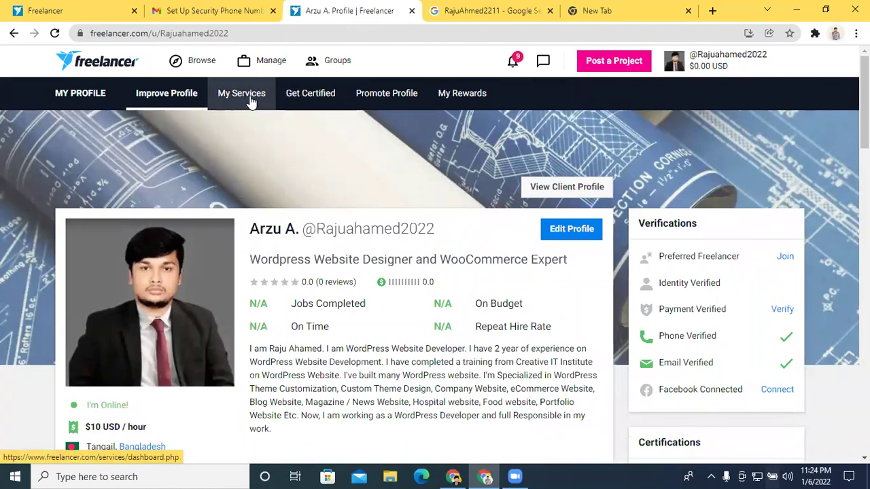
left_click(250, 99)
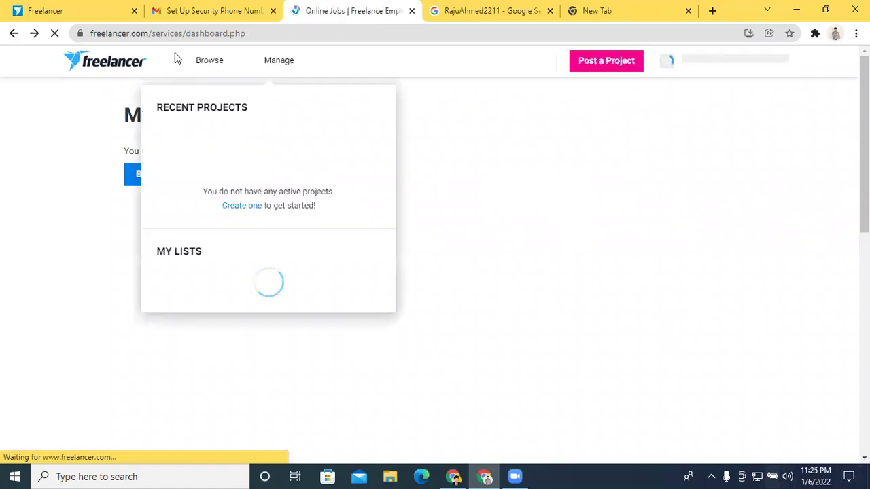
mouse_move(208, 65)
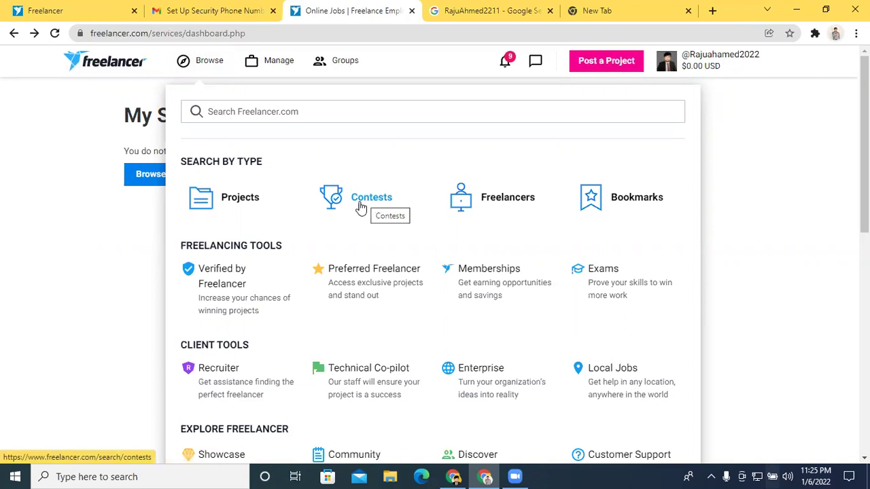
List contests matching PHP, WordPress and HTML and scroll to the €50 'build a home page' contest.
left_click(361, 204)
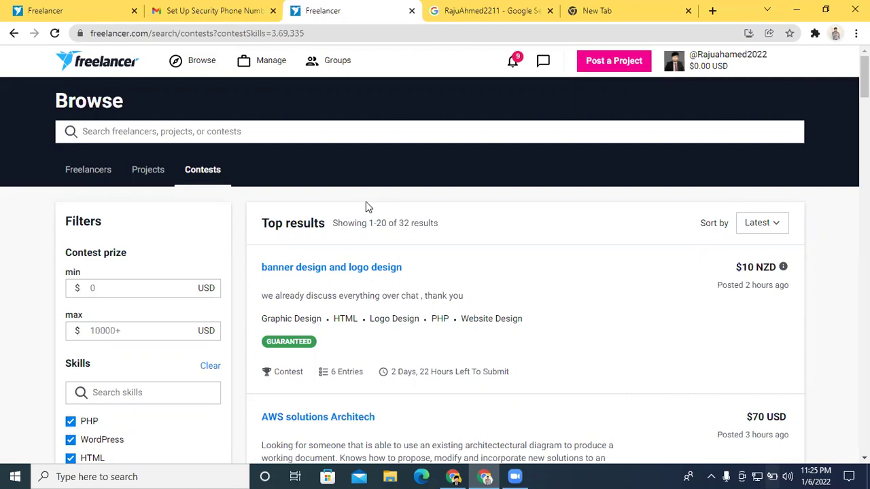
scroll(408, 408, "down", 2)
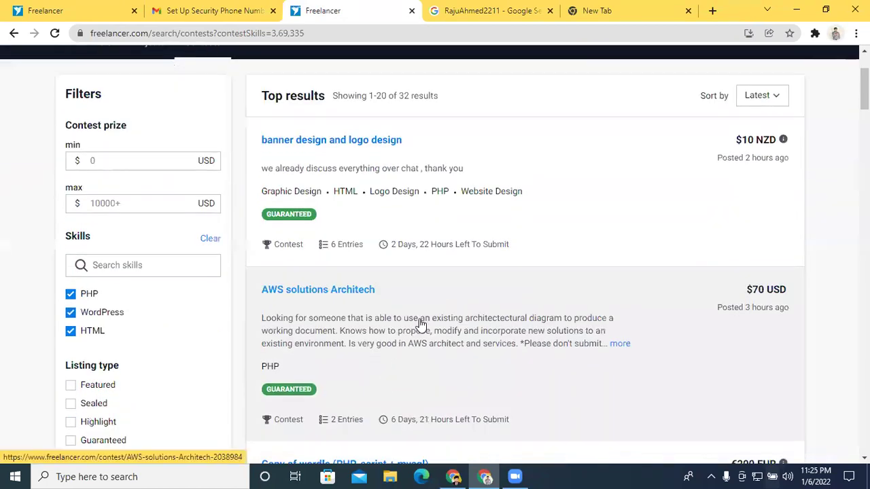
scroll(586, 322, "up", 1)
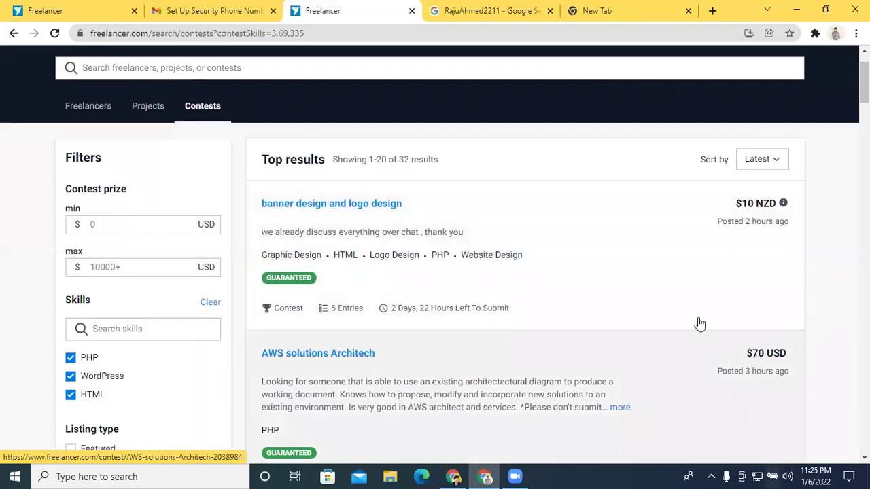
scroll(700, 324, "down", 7)
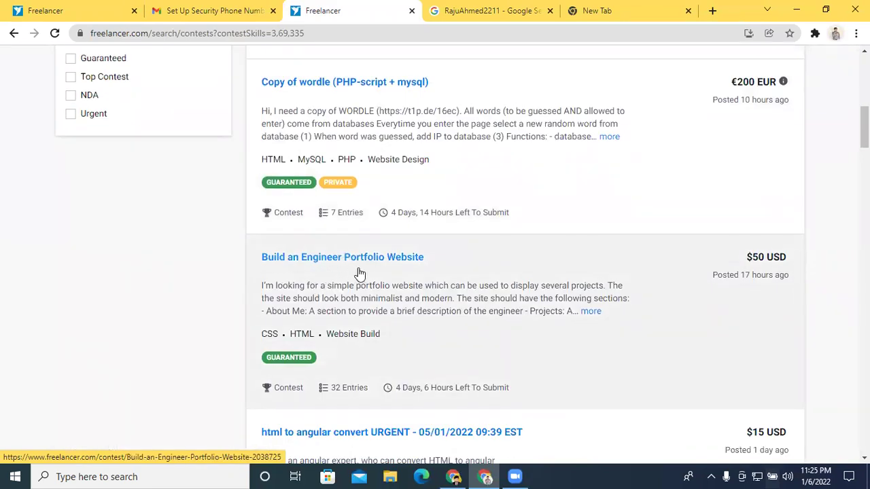
scroll(383, 294, "down", 1)
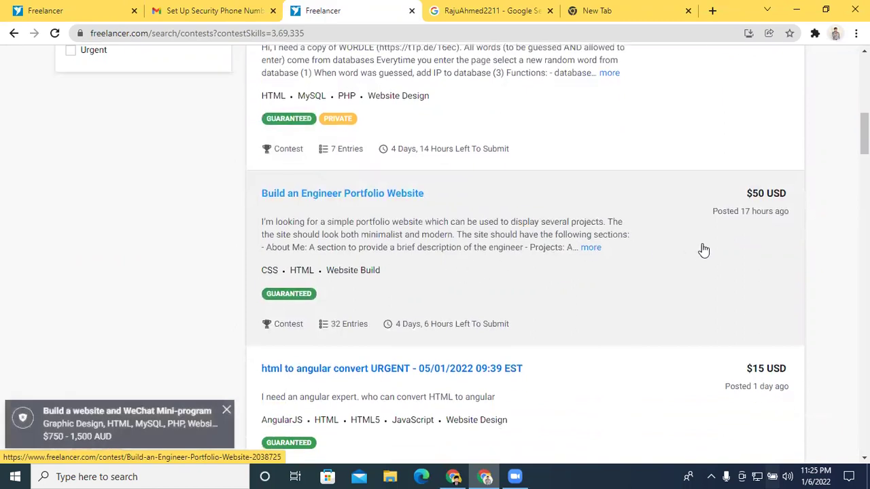
scroll(702, 248, "down", 1)
scroll(408, 326, "down", 3)
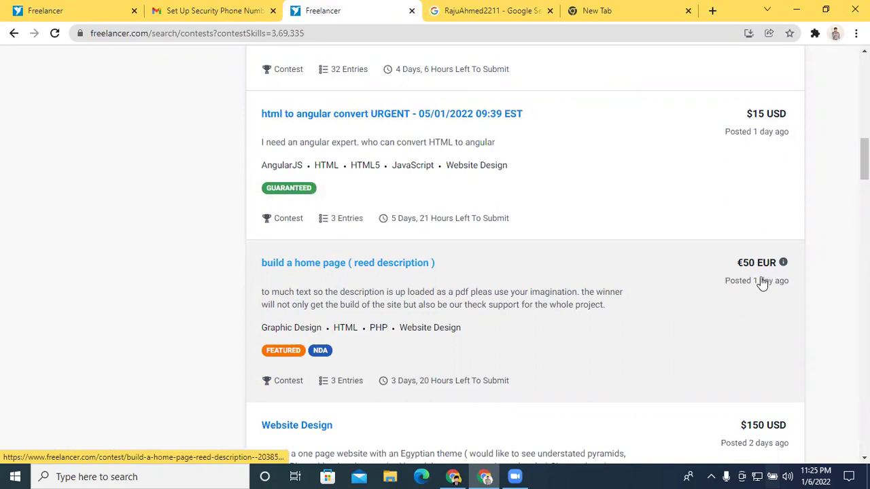
scroll(762, 278, "down", 2)
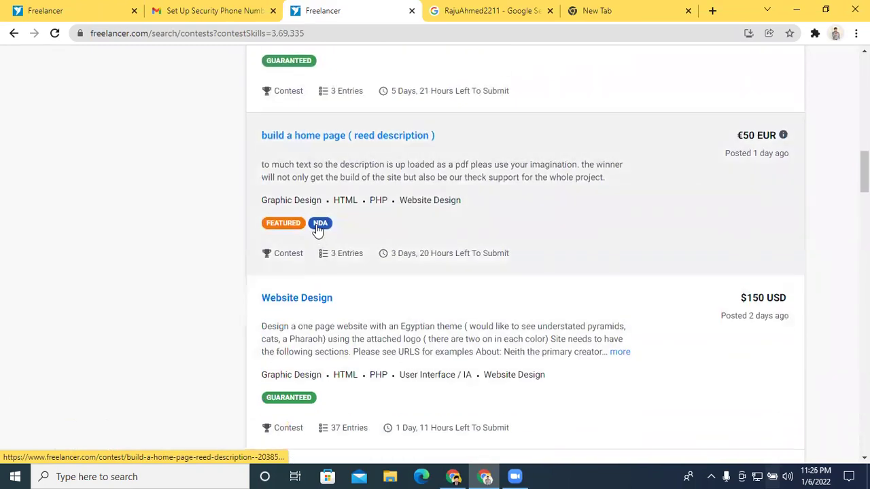
Open the 'build a home page' contest and sign its non-disclosure agreement.
left_click(478, 155)
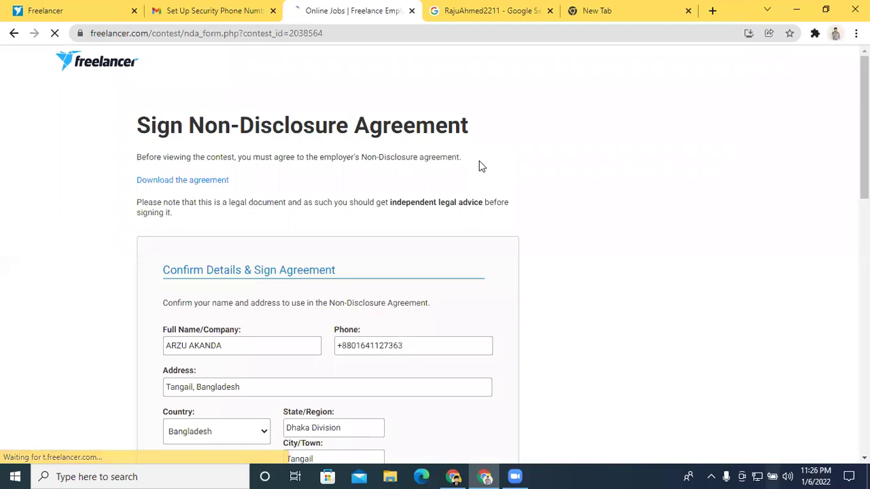
scroll(479, 166, "down", 3)
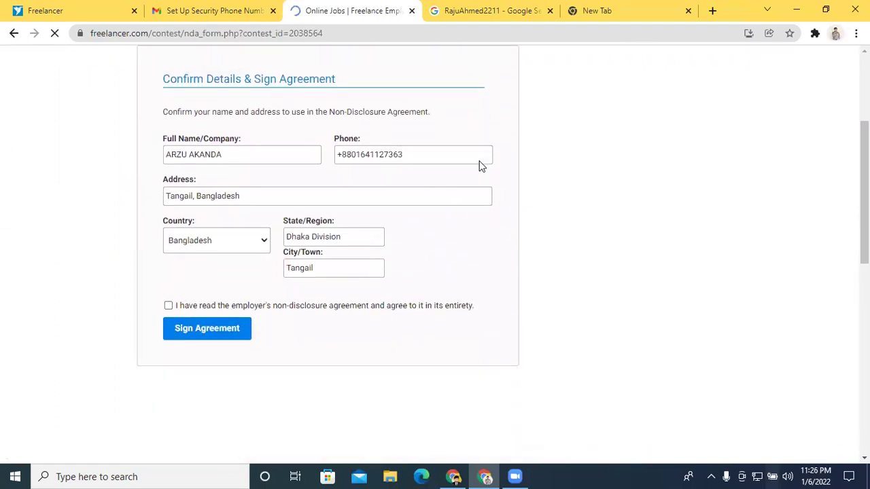
left_click(169, 306)
left_click(193, 335)
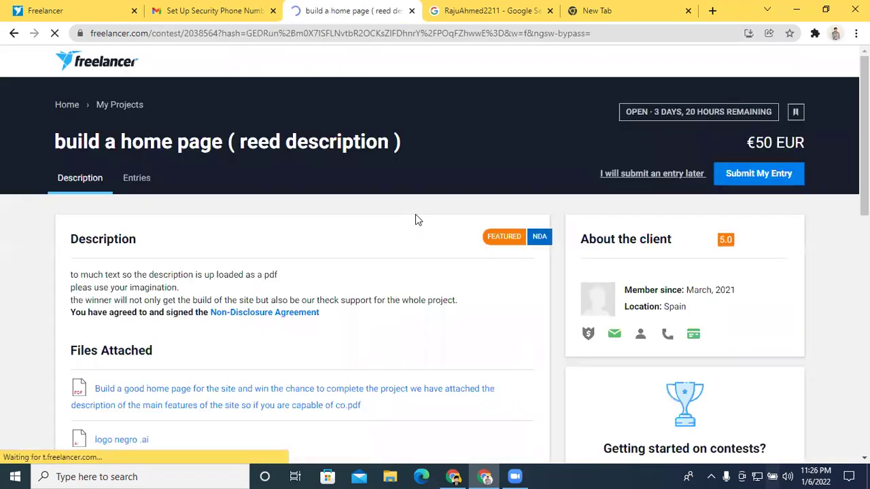
Return to the NDA page, now reporting the agreement is already signed, and bring up Browse.
scroll(509, 208, "down", 1)
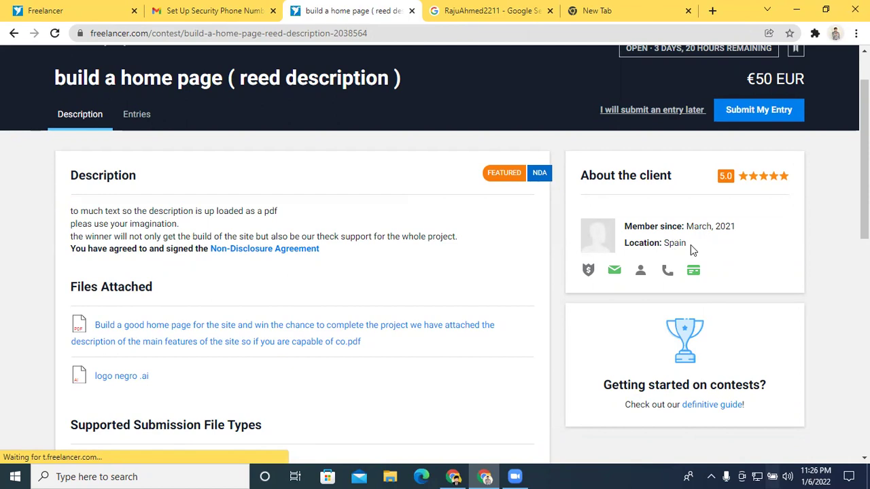
left_click(14, 35)
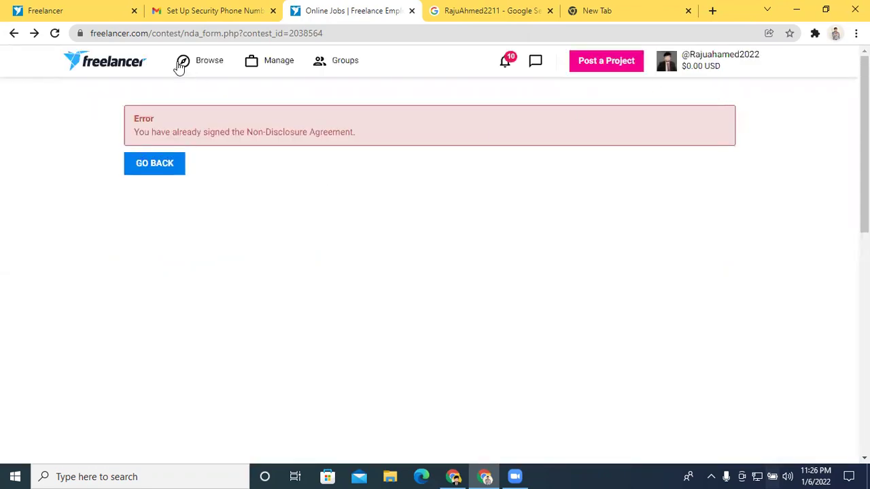
left_click(182, 62)
Open the contest results and scroll down to the $100 'build me website' contest to open it.
left_click(351, 198)
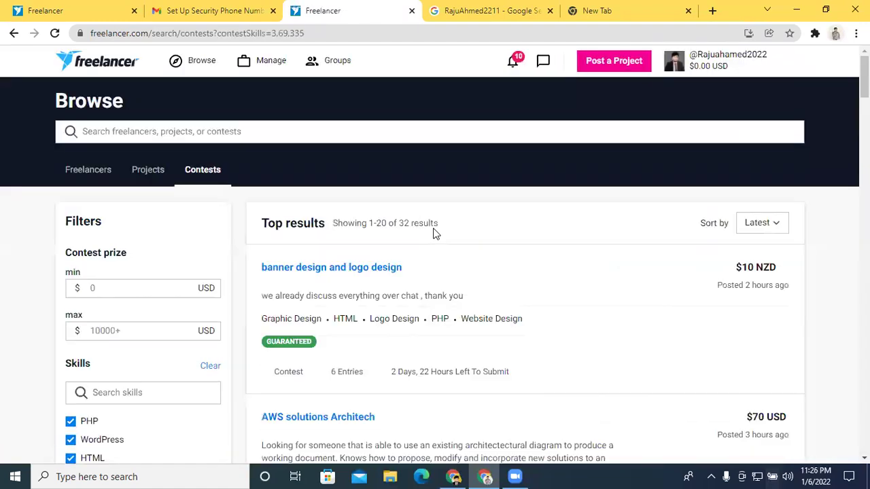
scroll(436, 234, "down", 1)
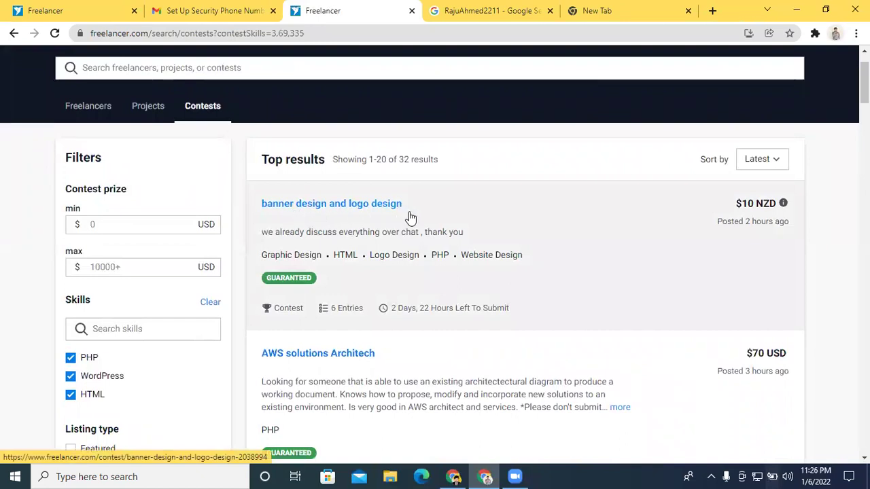
scroll(411, 217, "down", 5)
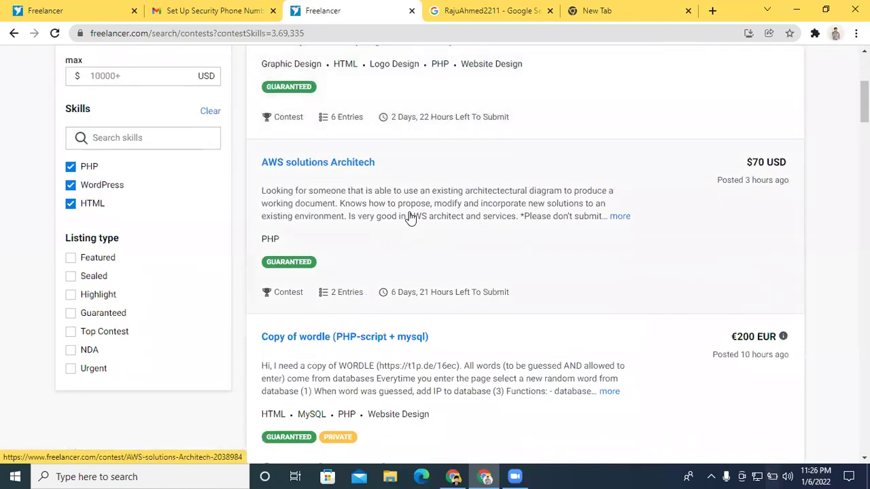
scroll(394, 232, "down", 3)
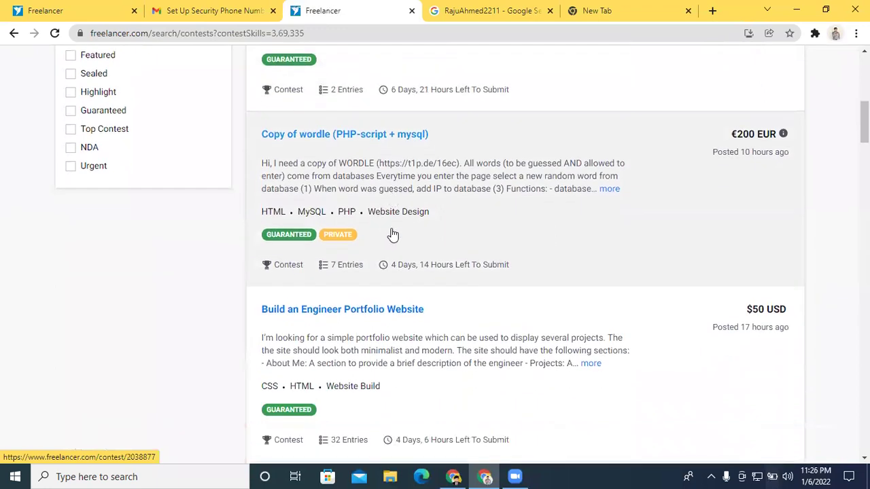
scroll(388, 211, "down", 6)
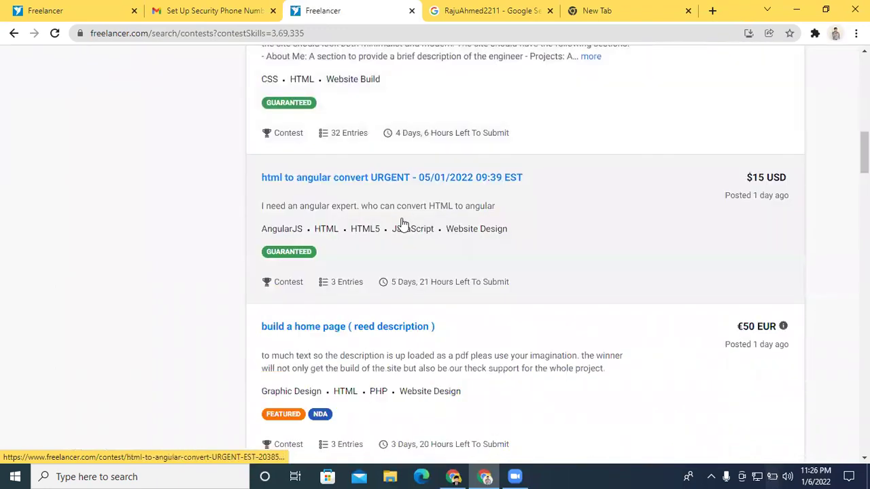
scroll(404, 226, "down", 7)
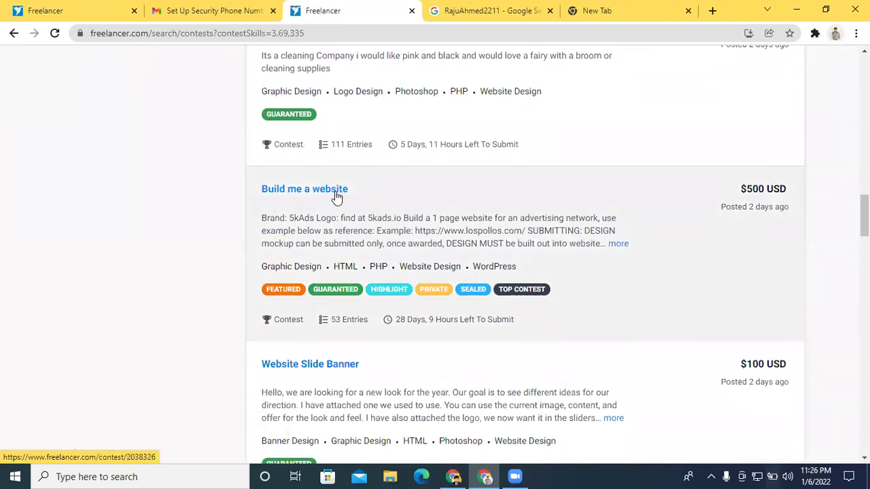
scroll(381, 266, "down", 4)
scroll(469, 269, "down", 2)
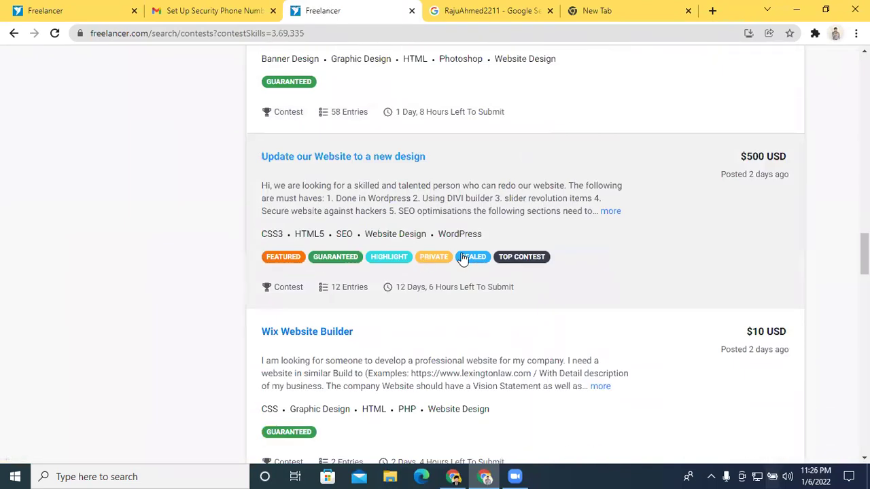
scroll(436, 265, "down", 2)
scroll(408, 272, "down", 4)
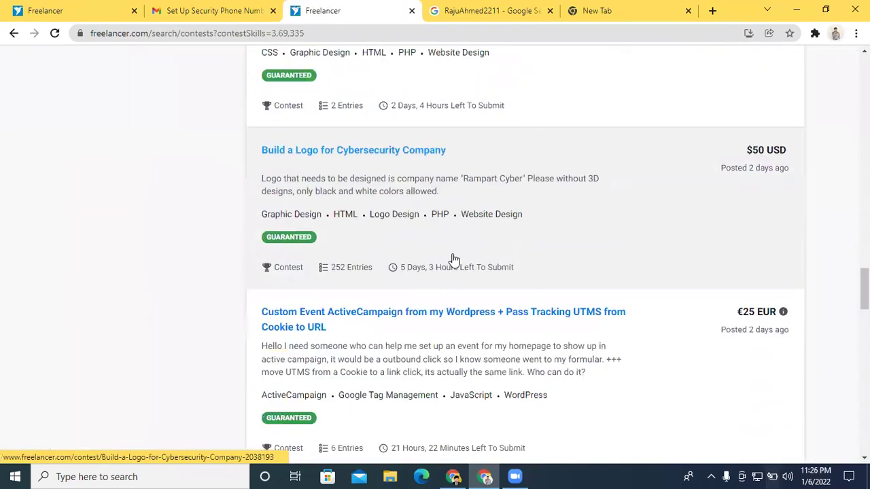
scroll(441, 298, "down", 3)
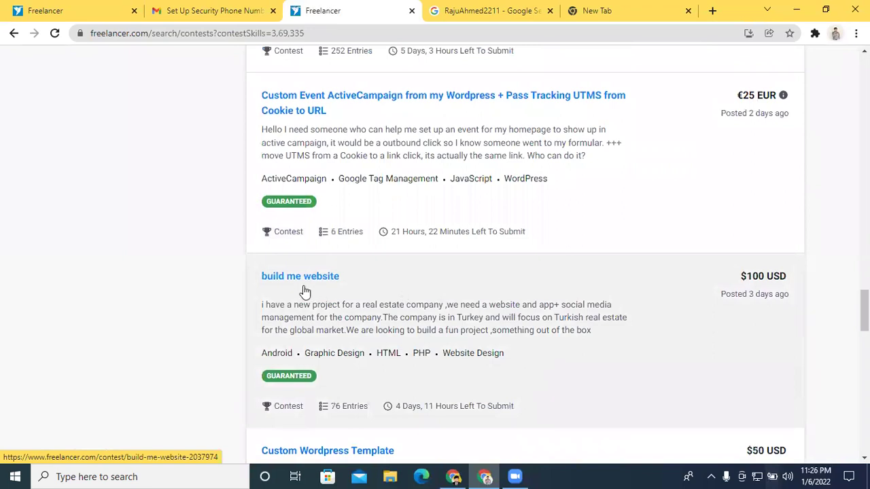
left_click(364, 286)
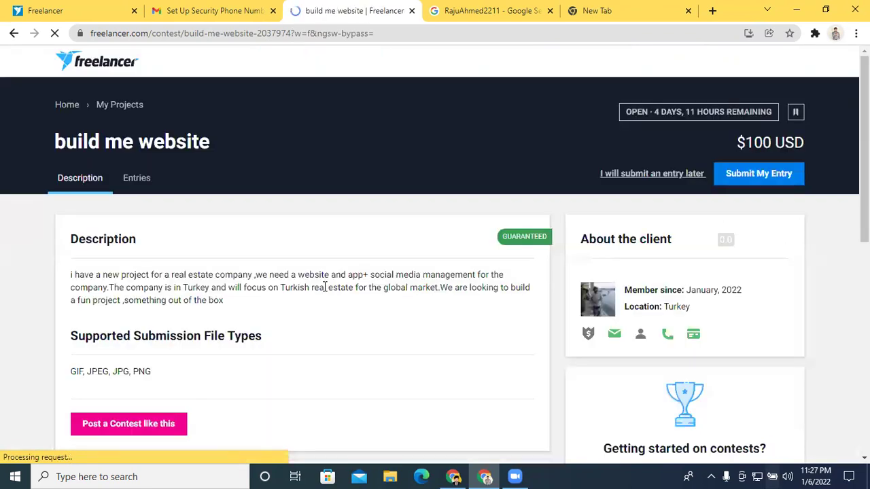
Read the contest description, selecting part of its text and the supported file types line.
scroll(476, 280, "down", 3)
scroll(476, 280, "up", 3)
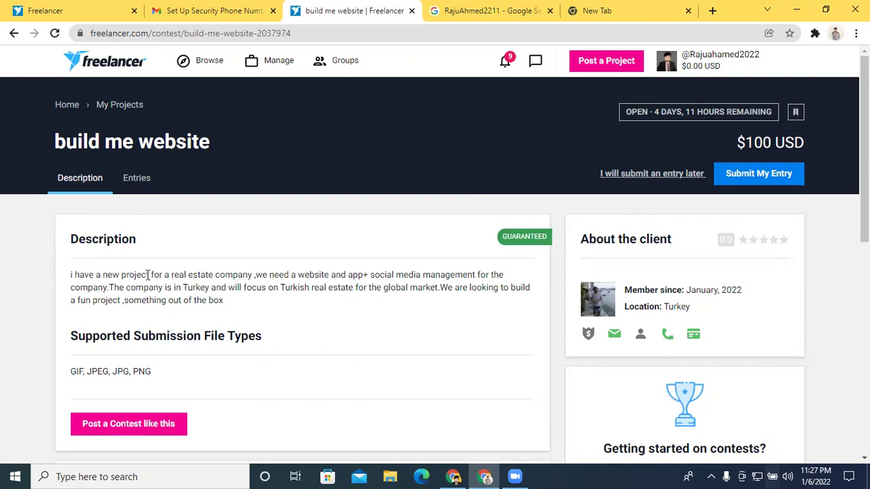
left_click_drag(79, 276, 226, 276)
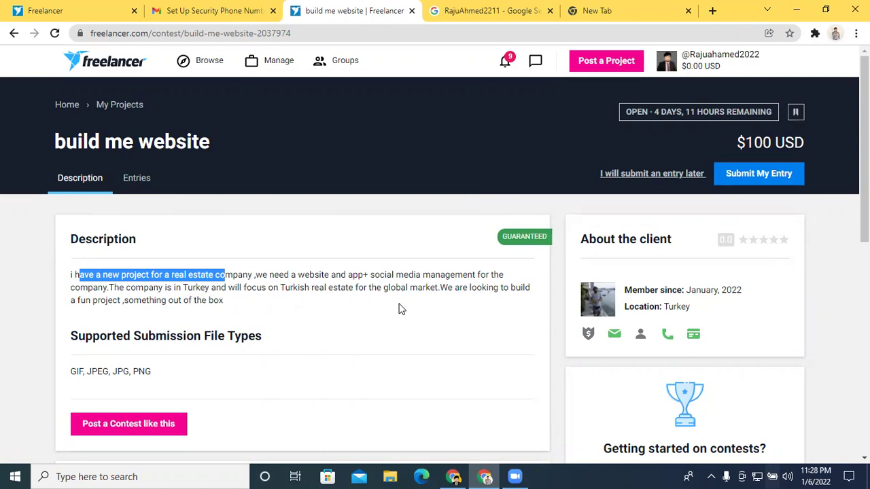
scroll(136, 350, "down", 1)
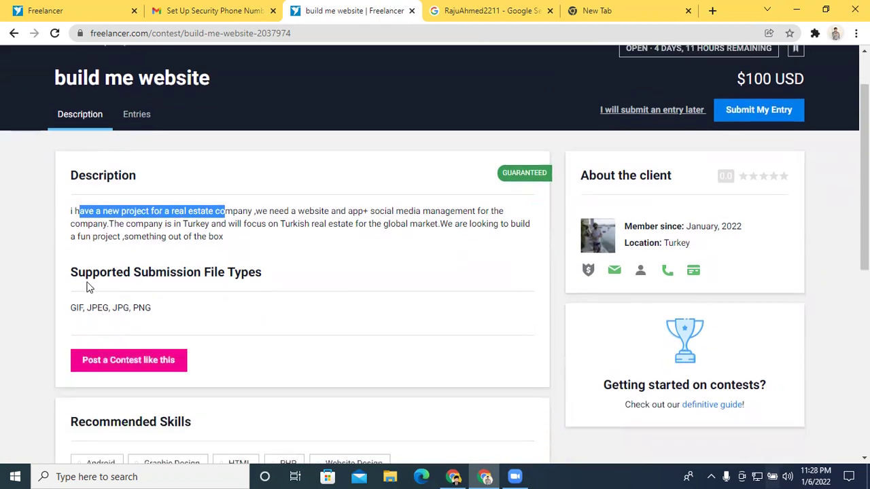
left_click_drag(159, 313, 73, 311)
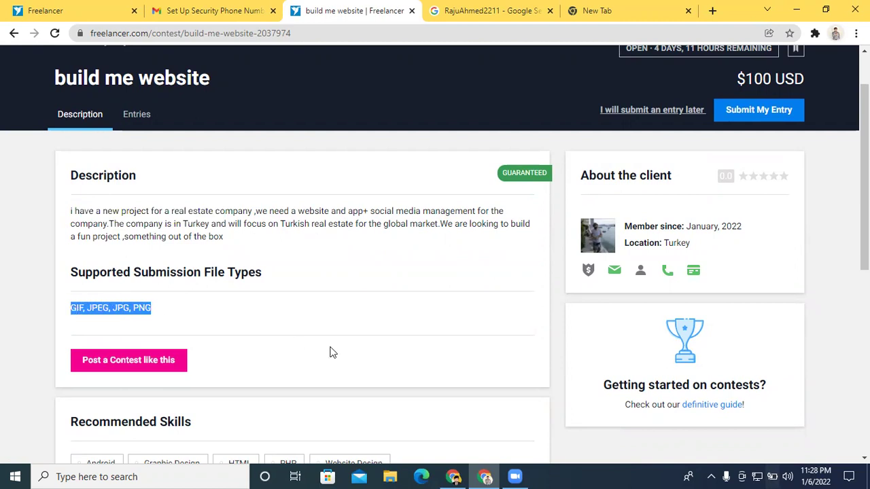
scroll(331, 351, "down", 1)
scroll(306, 357, "up", 2)
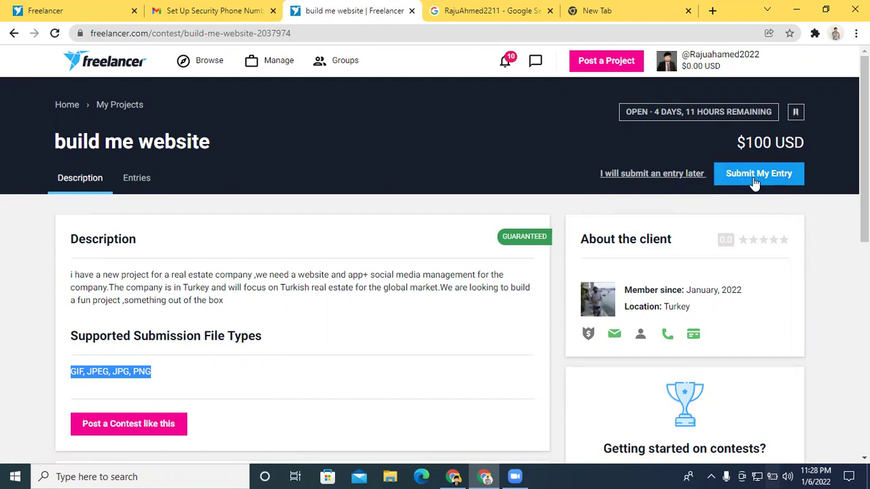
Choose to submit an entry later, dismiss the success message, and show the 76 entries.
left_click(612, 175)
left_click(565, 201)
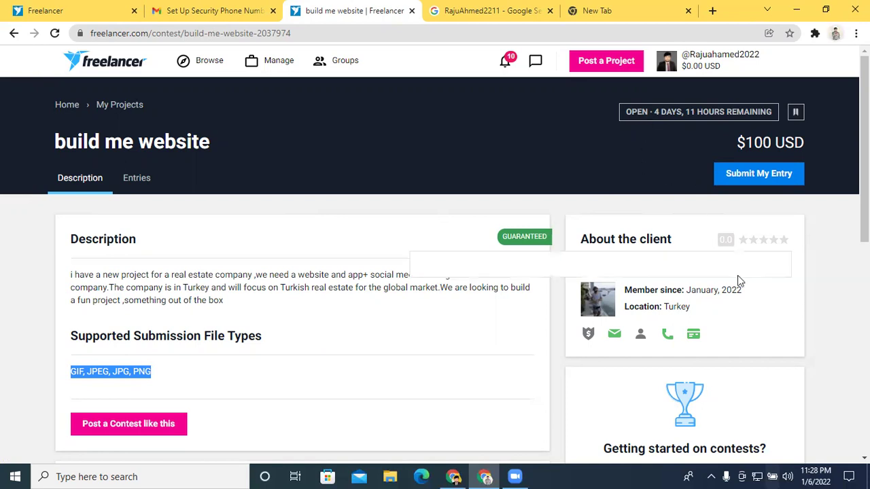
scroll(229, 363, "down", 1)
scroll(218, 353, "up", 1)
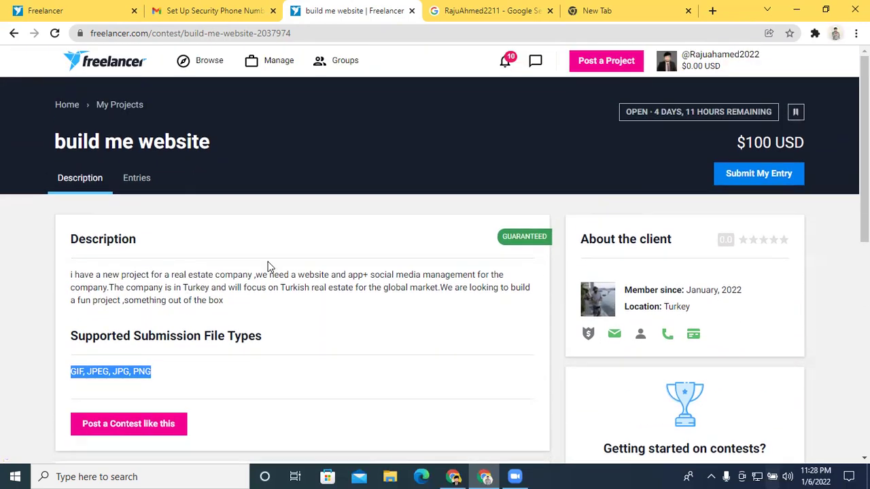
left_click(132, 178)
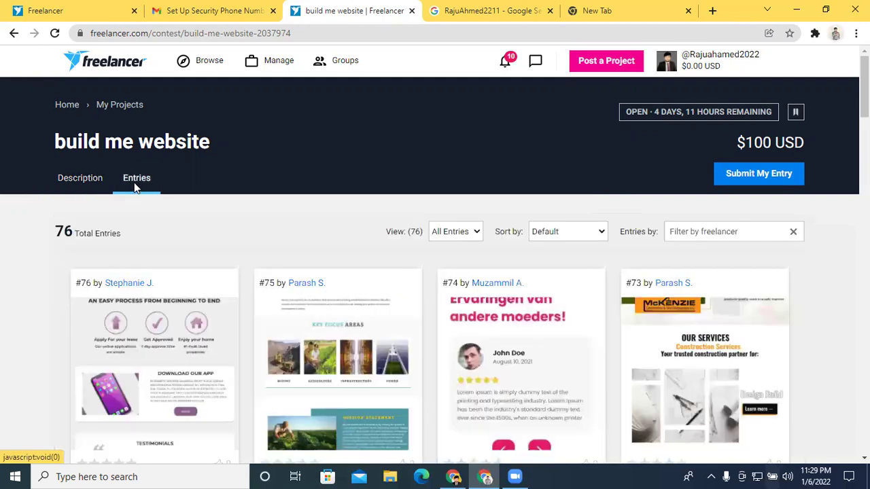
scroll(171, 197, "down", 3)
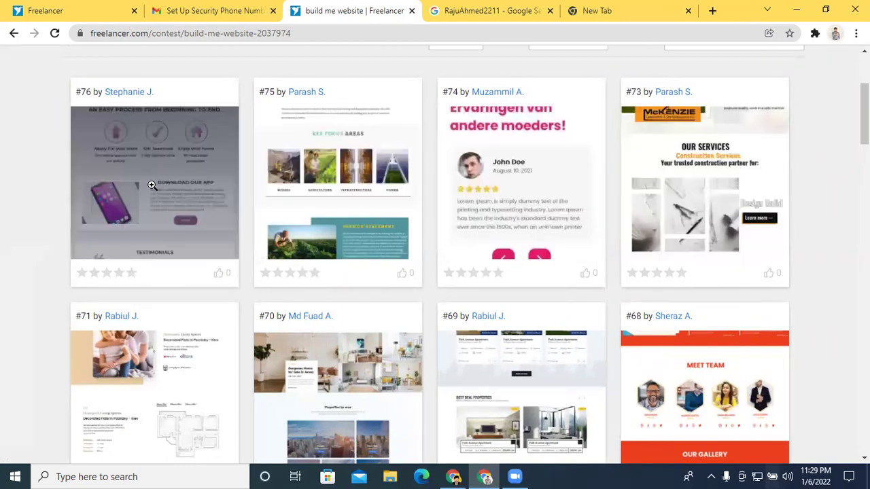
scroll(145, 220, "up", 4)
scroll(775, 308, "down", 1)
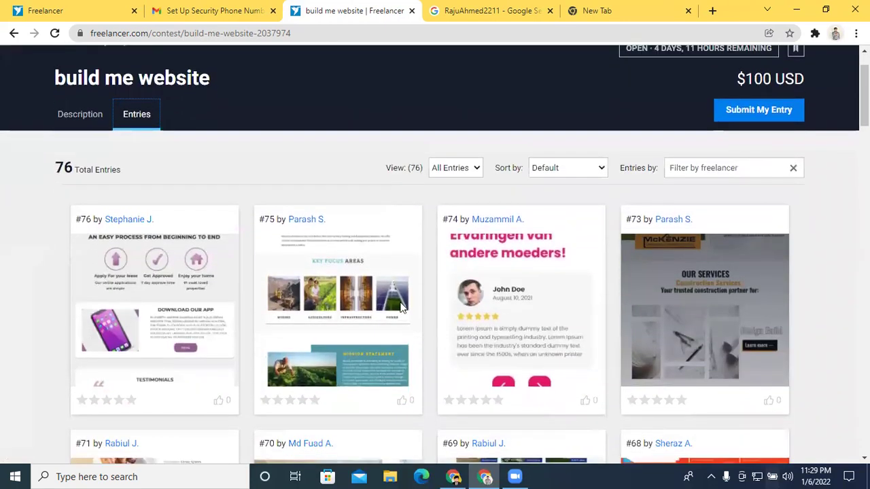
scroll(424, 245, "down", 15)
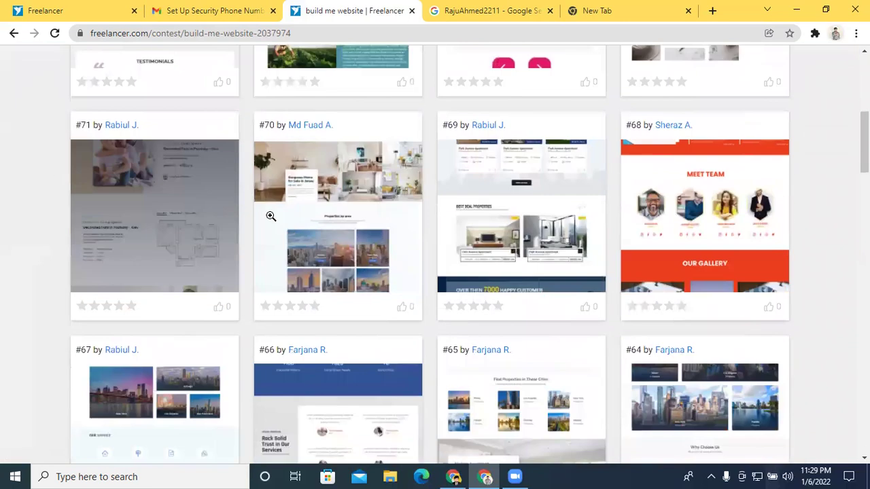
scroll(532, 301, "down", 3)
scroll(527, 299, "up", 3)
scroll(525, 294, "up", 13)
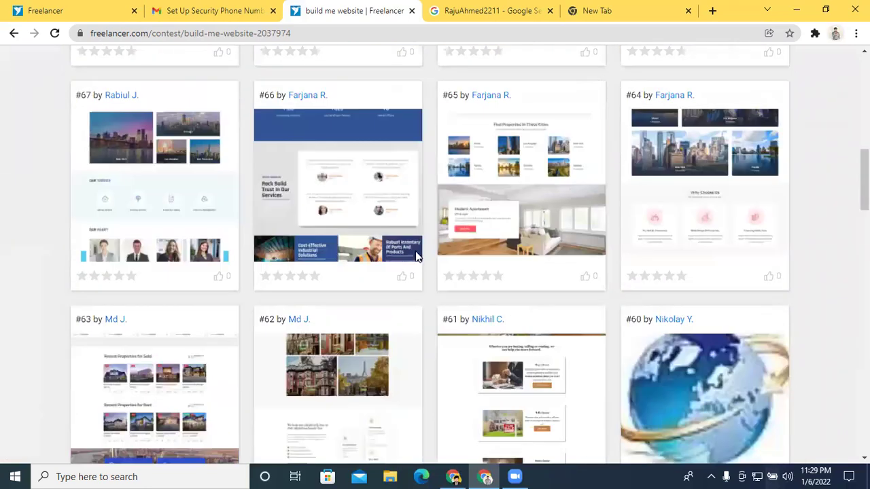
scroll(359, 204, "up", 4)
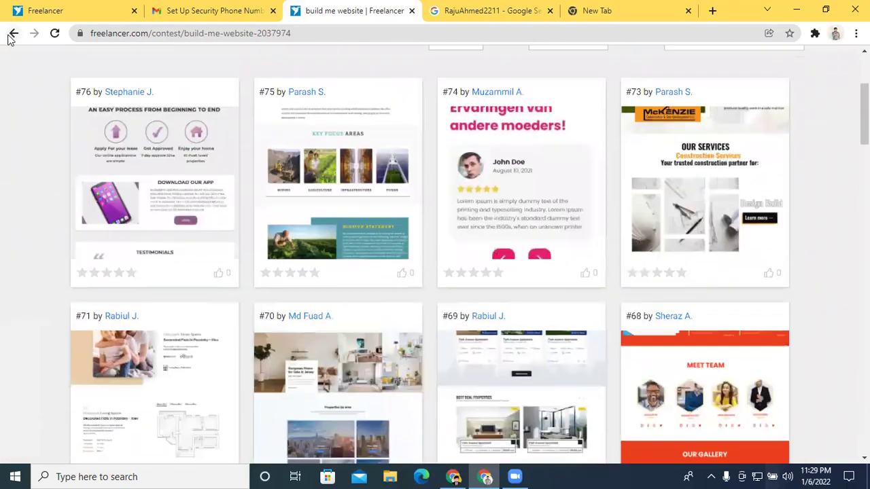
left_click(13, 34)
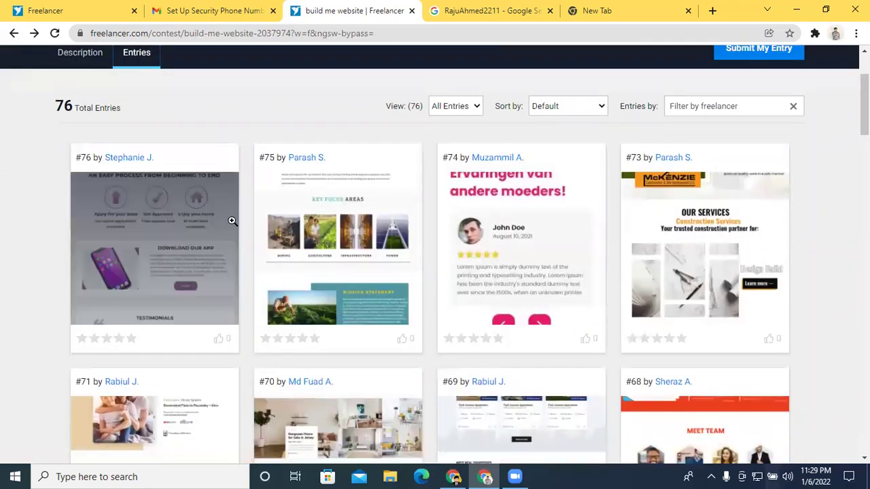
Go back through the browsing history, then reopen Contests to show the 32 skill-filtered results.
left_click(14, 34)
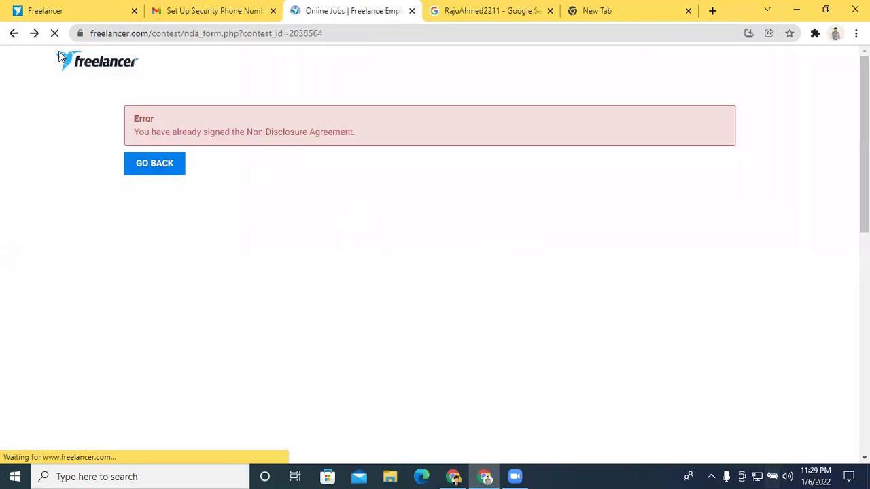
left_click(145, 171)
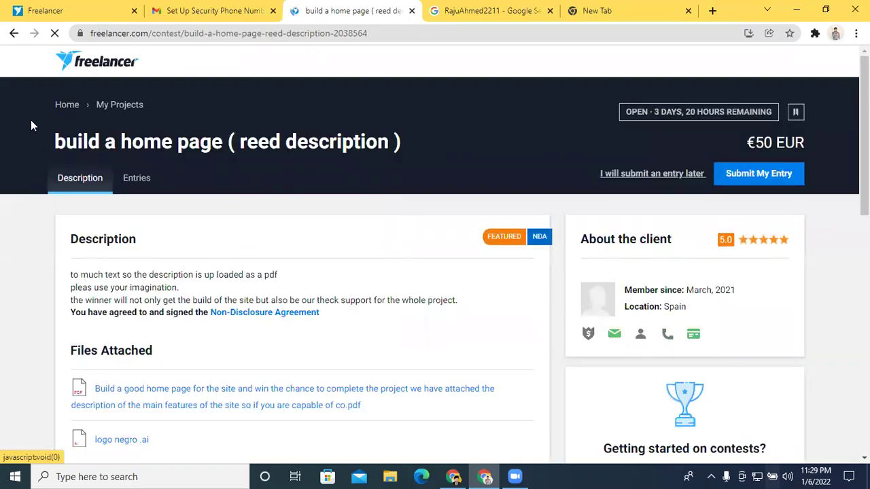
left_click(14, 34)
left_click(199, 65)
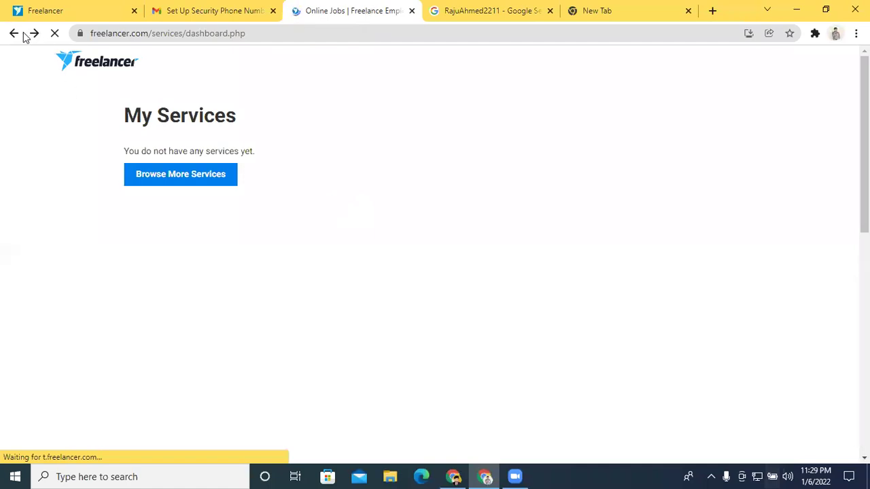
left_click(210, 65)
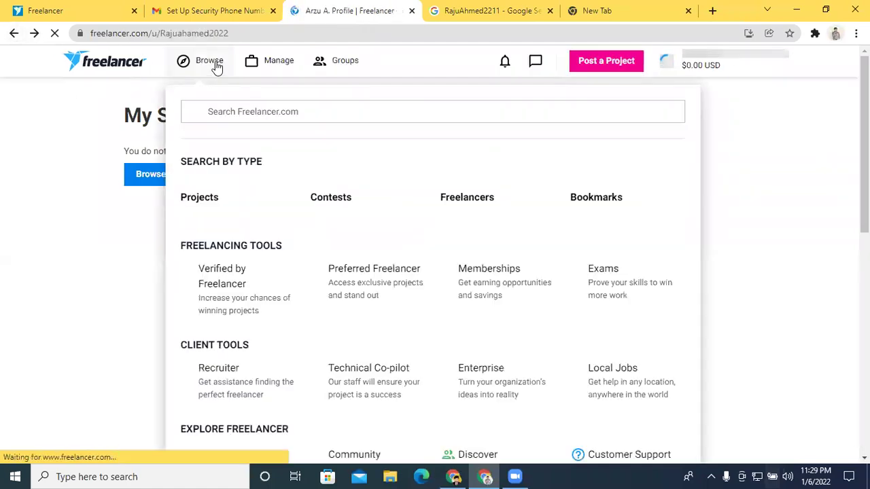
left_click(332, 199)
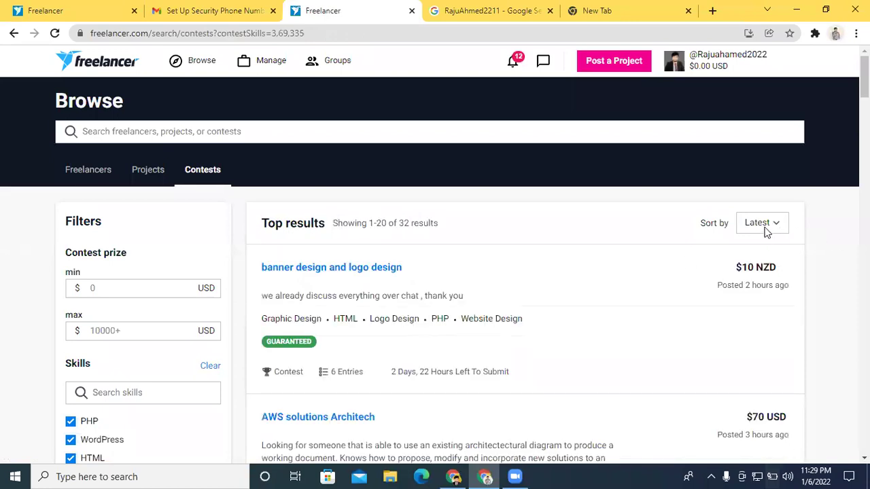
left_click(767, 231)
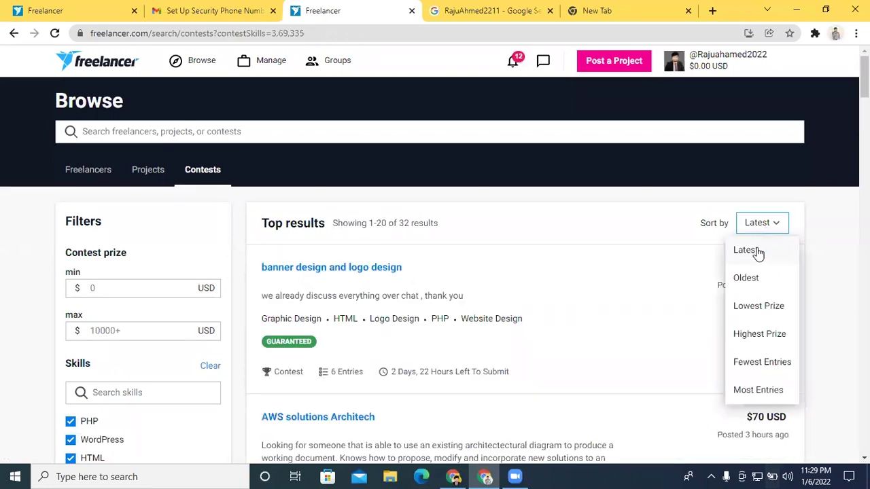
left_click(769, 251)
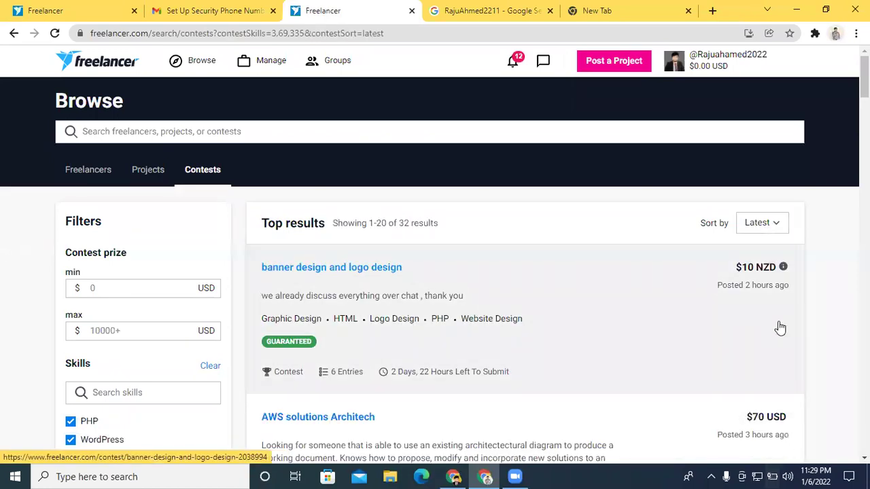
scroll(479, 295, "down", 2)
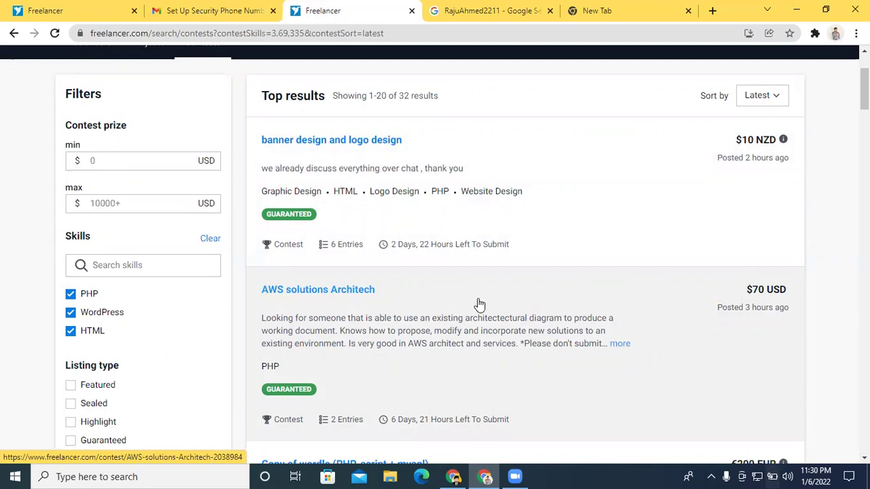
scroll(479, 305, "down", 1)
scroll(352, 317, "down", 2)
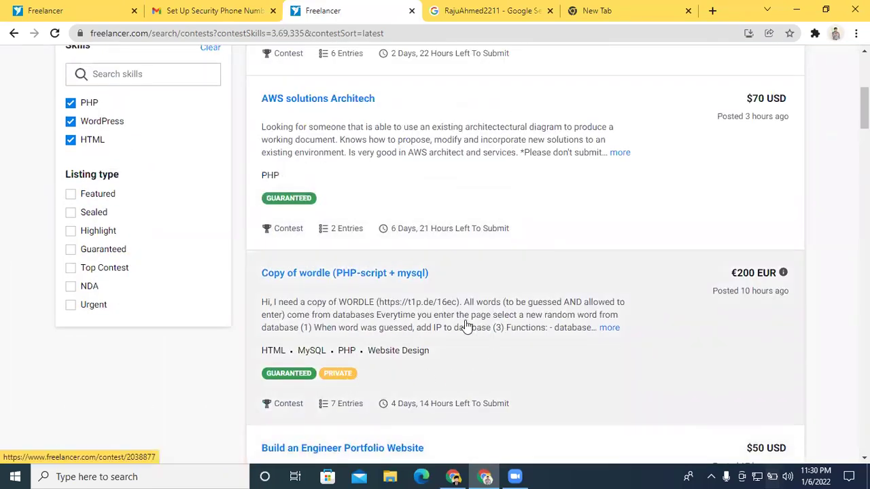
scroll(466, 327, "down", 2)
scroll(466, 327, "up", 2)
scroll(465, 327, "down", 1)
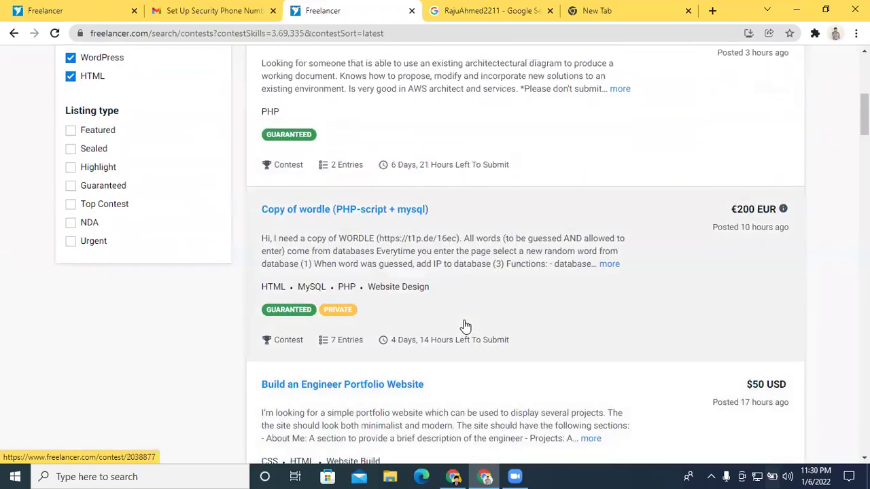
scroll(465, 327, "up", 3)
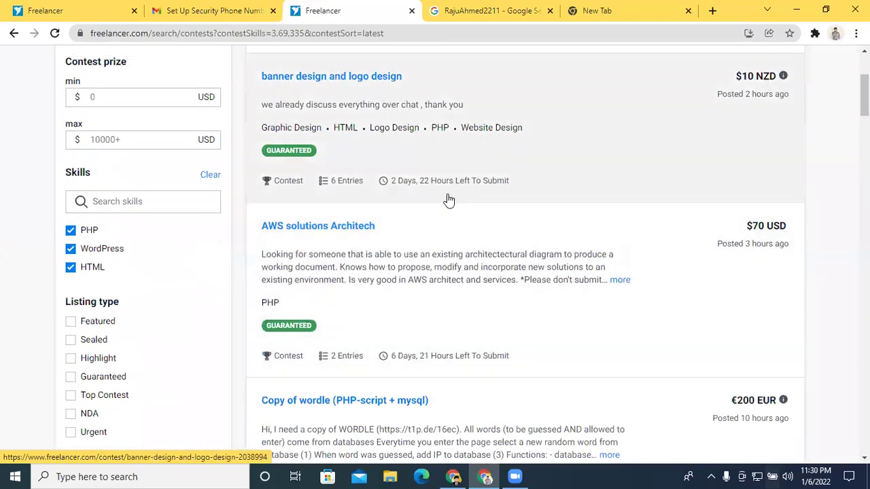
left_click(398, 280)
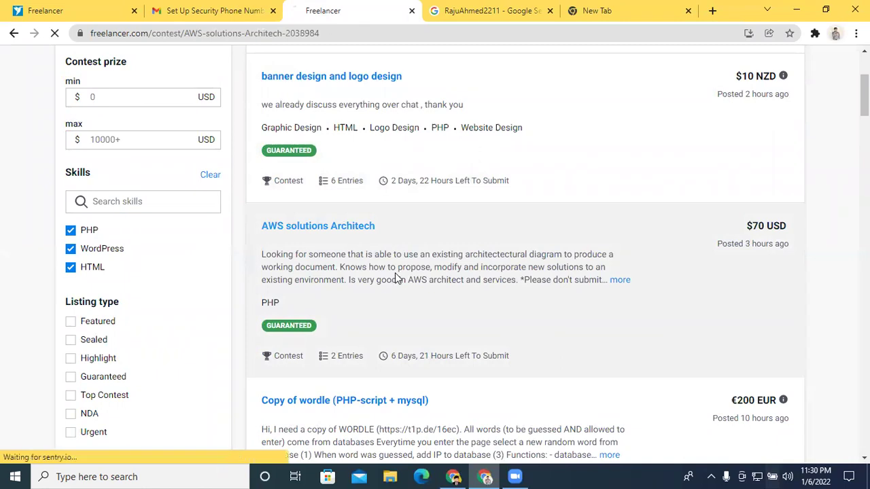
scroll(402, 279, "down", 4)
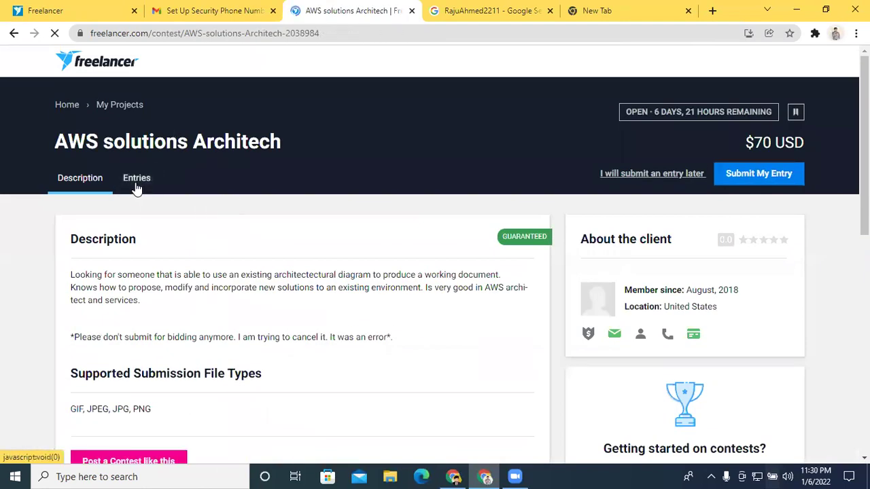
left_click(136, 187)
scroll(349, 253, "down", 2)
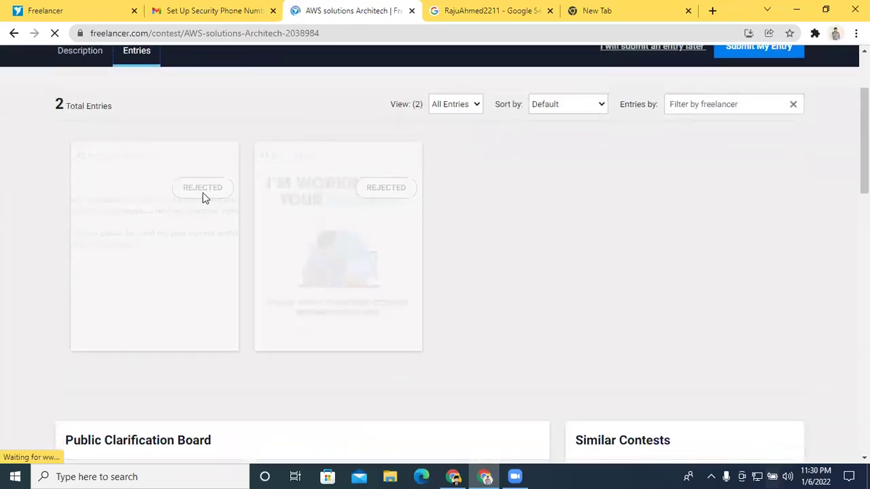
scroll(349, 211, "up", 1)
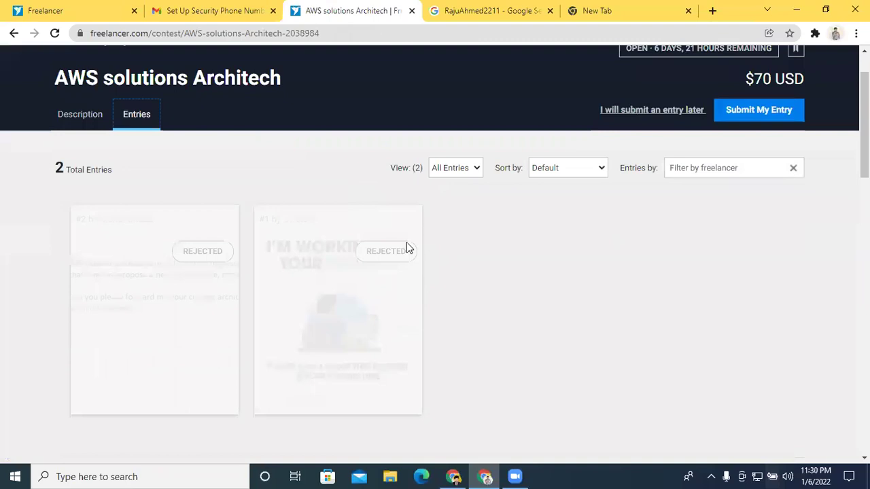
left_click(14, 34)
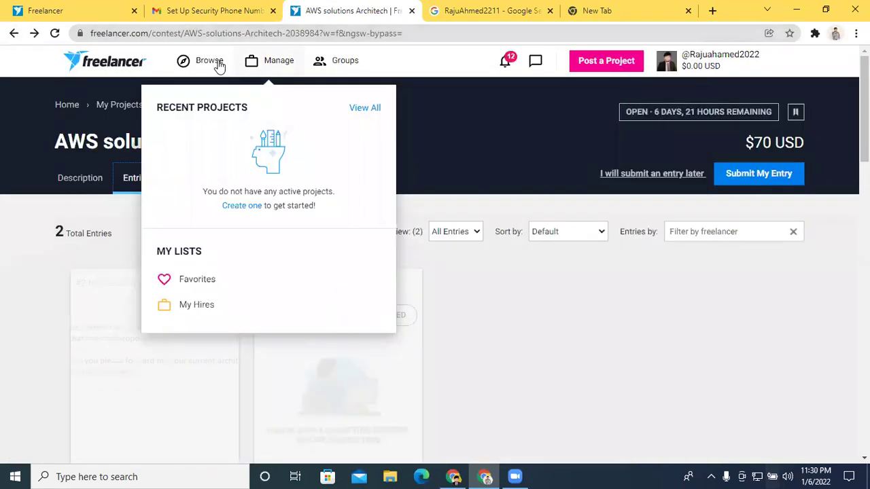
mouse_move(216, 65)
left_click(372, 199)
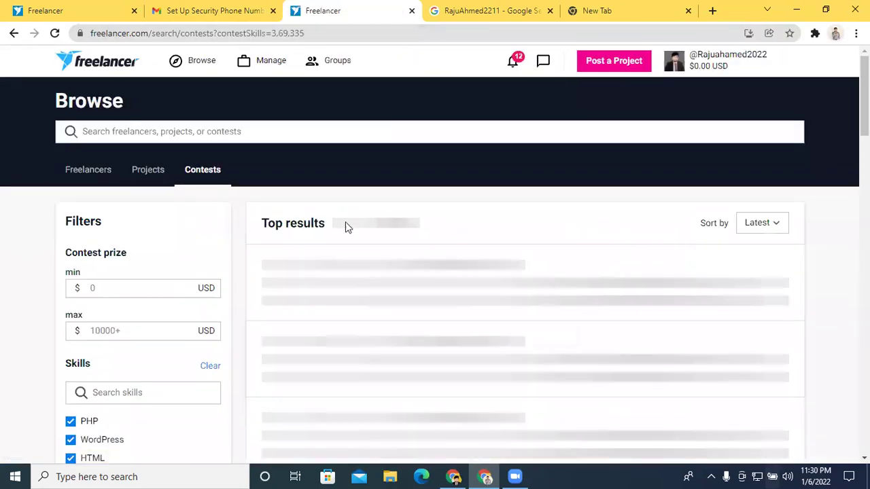
scroll(538, 235, "down", 3)
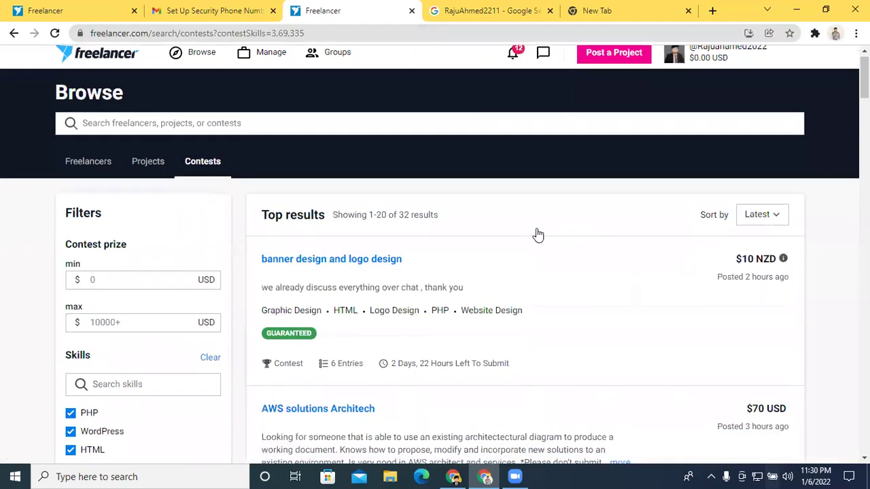
scroll(528, 259, "down", 4)
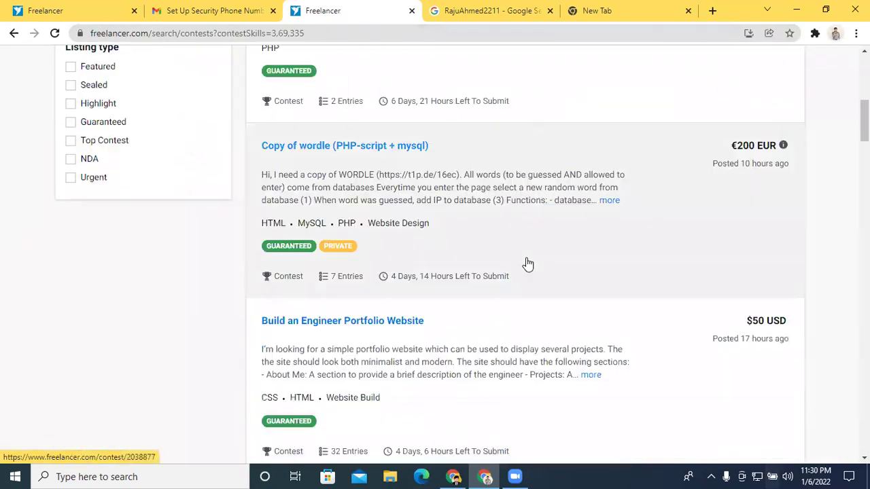
scroll(529, 270, "down", 3)
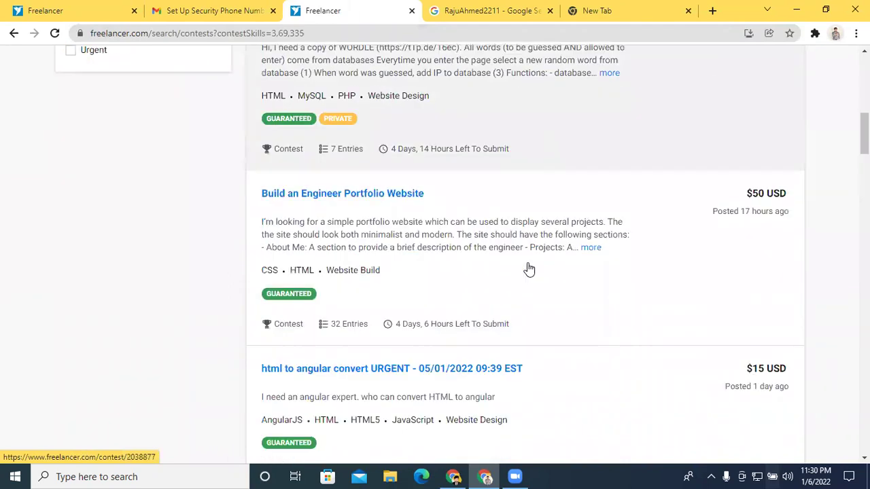
scroll(530, 270, "up", 3)
scroll(529, 270, "down", 1)
scroll(530, 269, "down", 1)
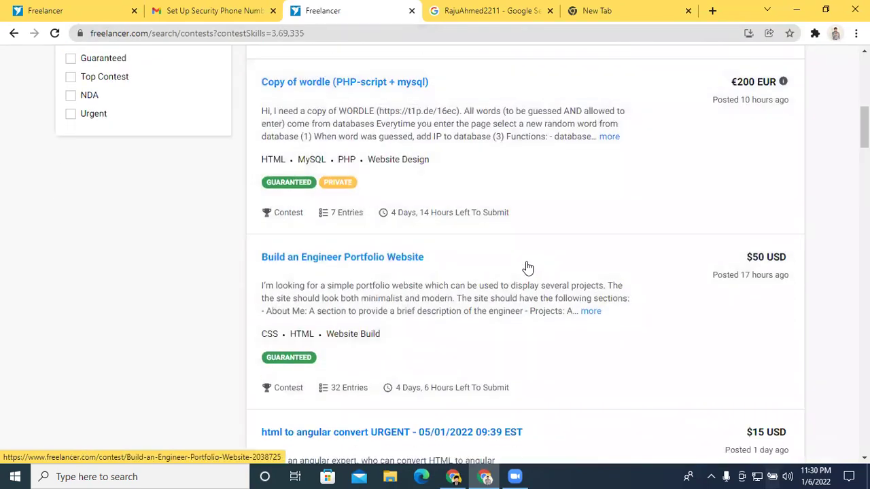
left_click(488, 289)
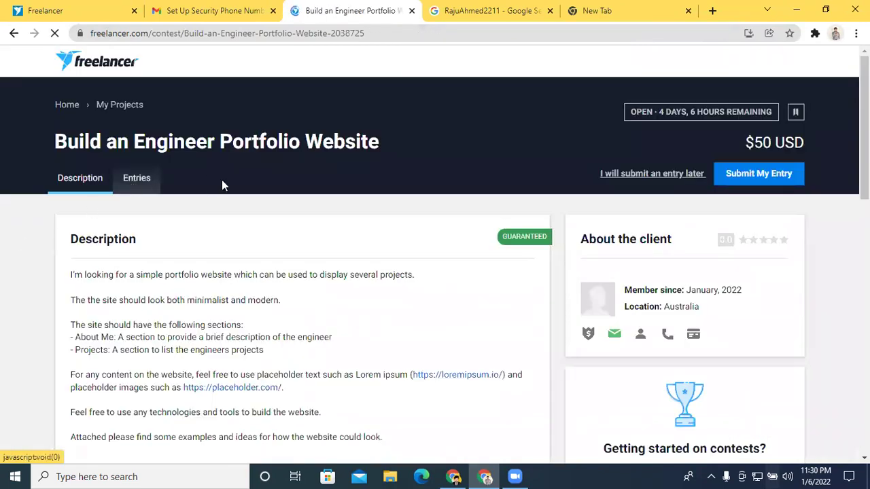
left_click(223, 181)
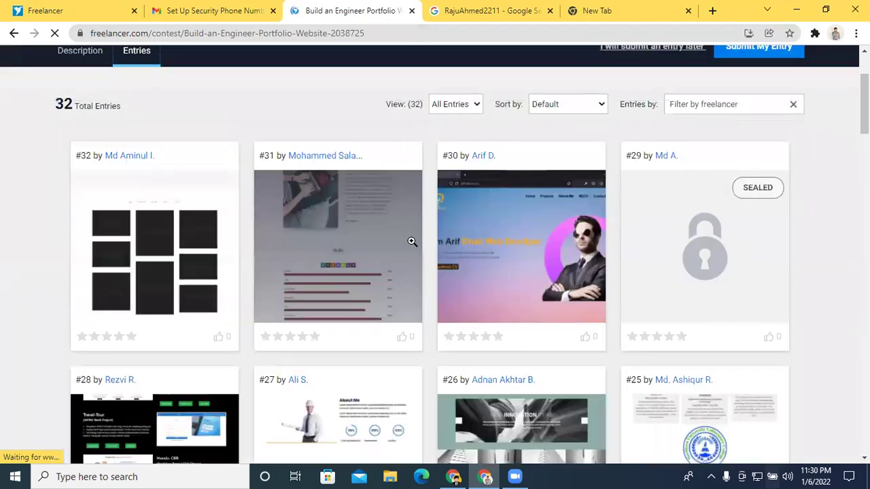
scroll(412, 241, "up", 1)
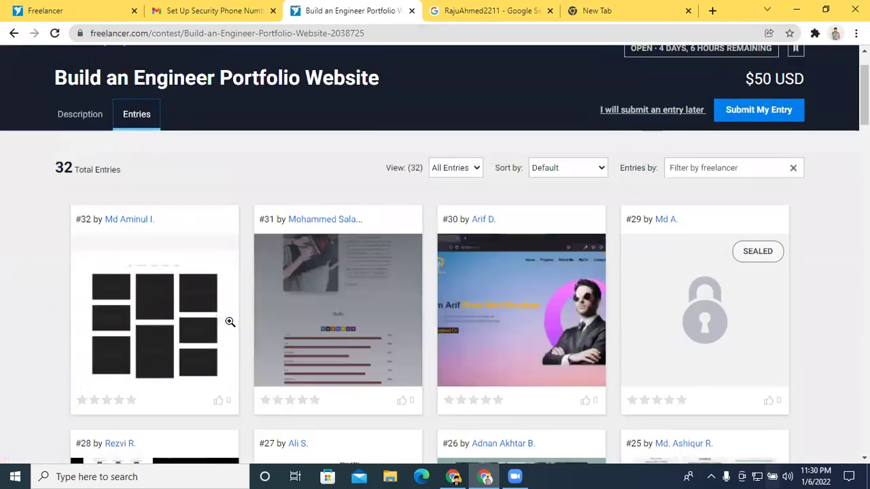
scroll(238, 233, "up", 1)
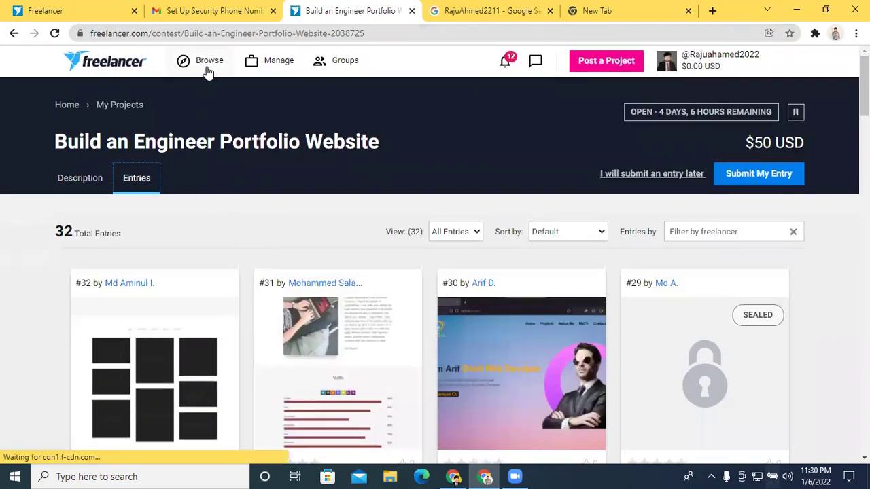
left_click(212, 68)
left_click(348, 197)
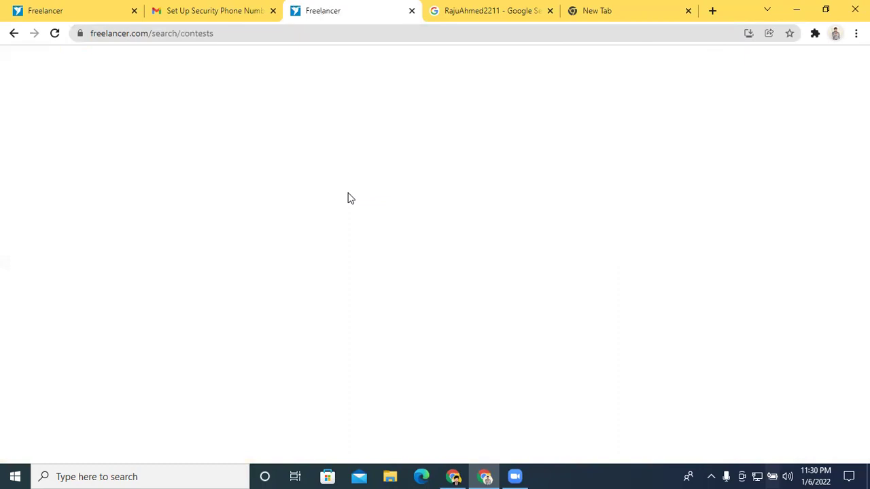
scroll(363, 246, "down", 2)
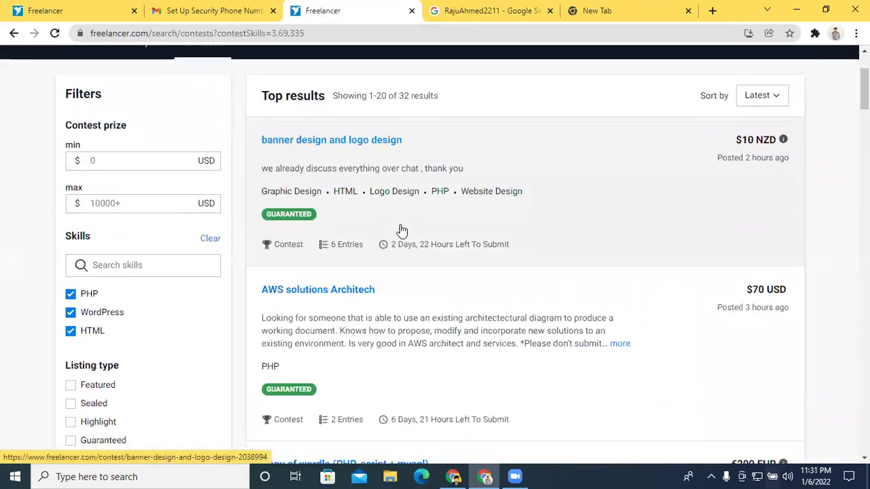
scroll(401, 230, "down", 7)
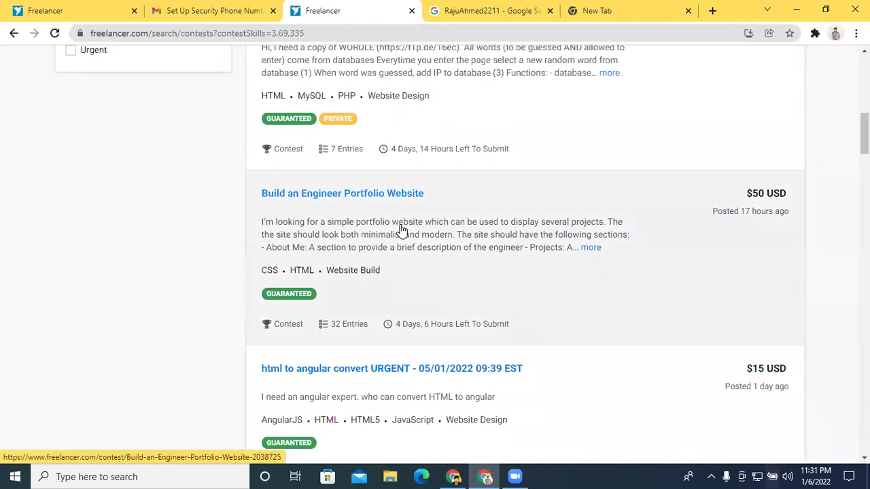
scroll(401, 230, "down", 5)
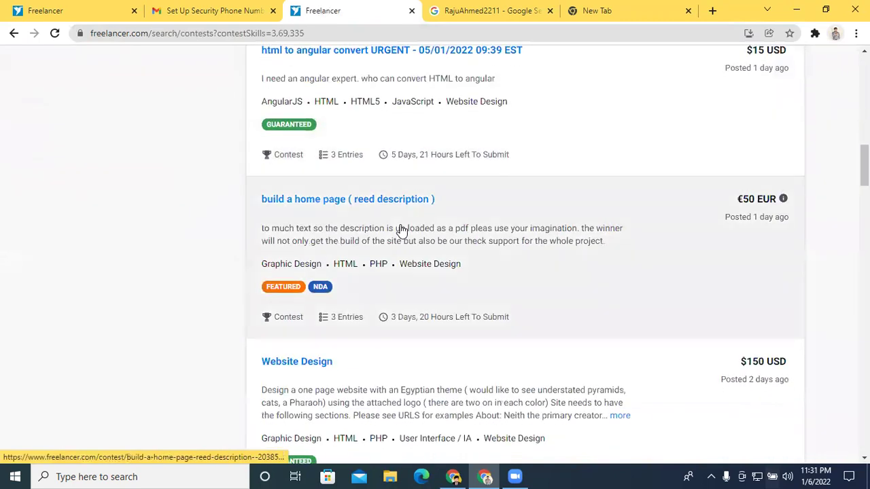
left_click(389, 224)
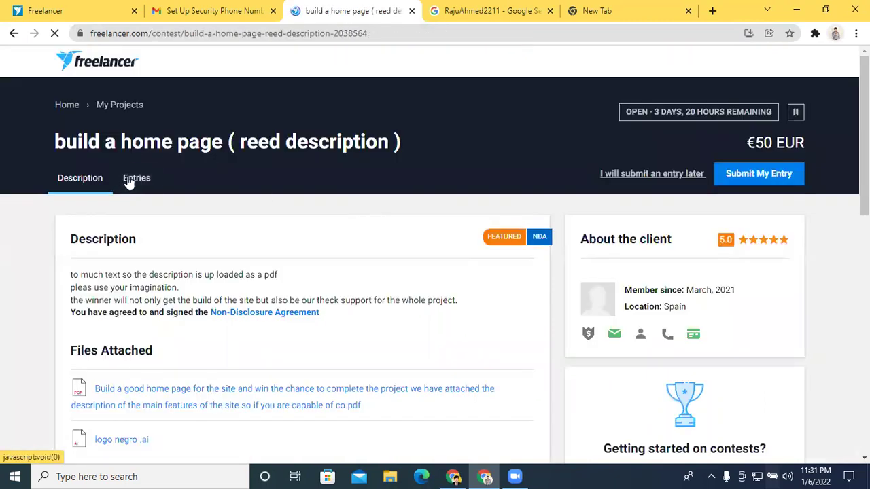
left_click(129, 178)
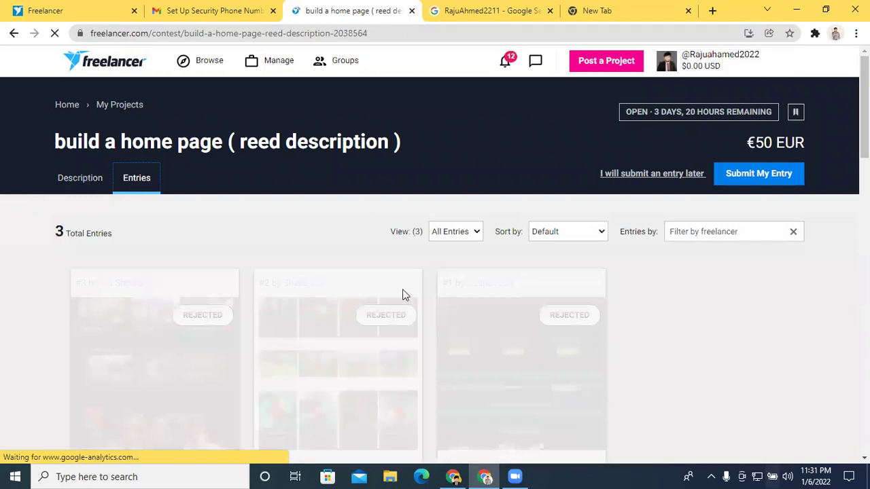
scroll(422, 291, "down", 2)
scroll(378, 265, "up", 1)
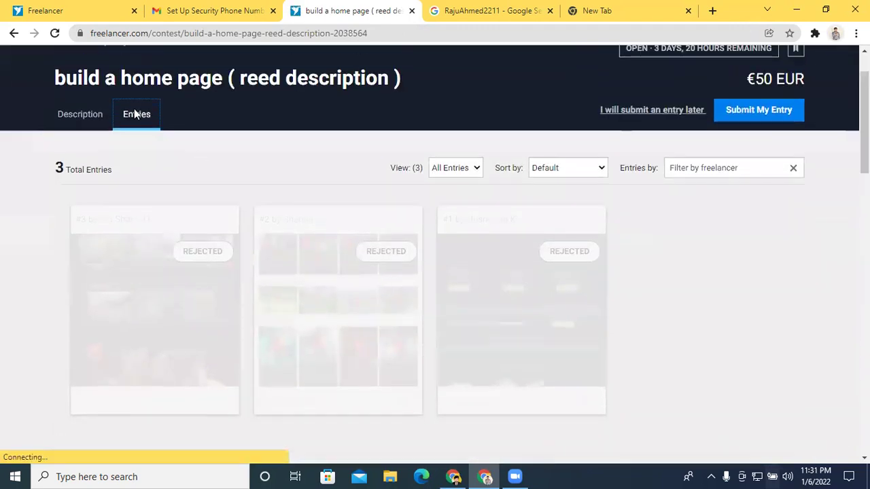
scroll(268, 95, "up", 1)
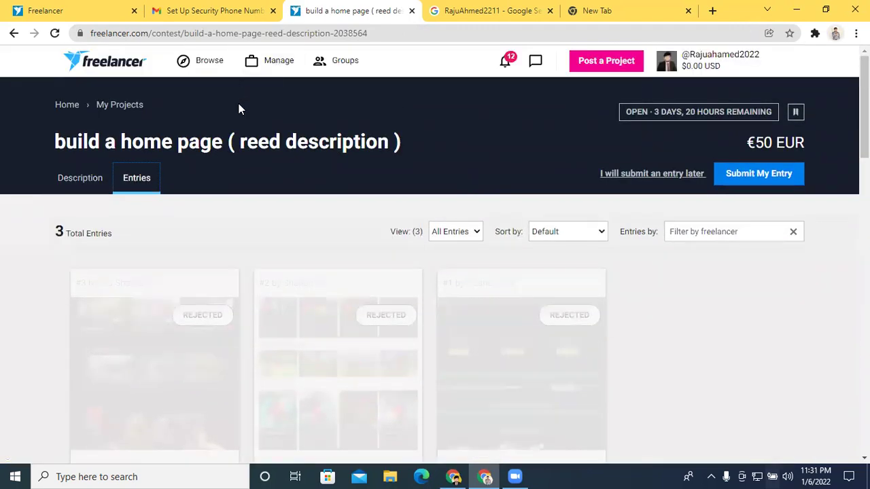
left_click(197, 66)
left_click(366, 198)
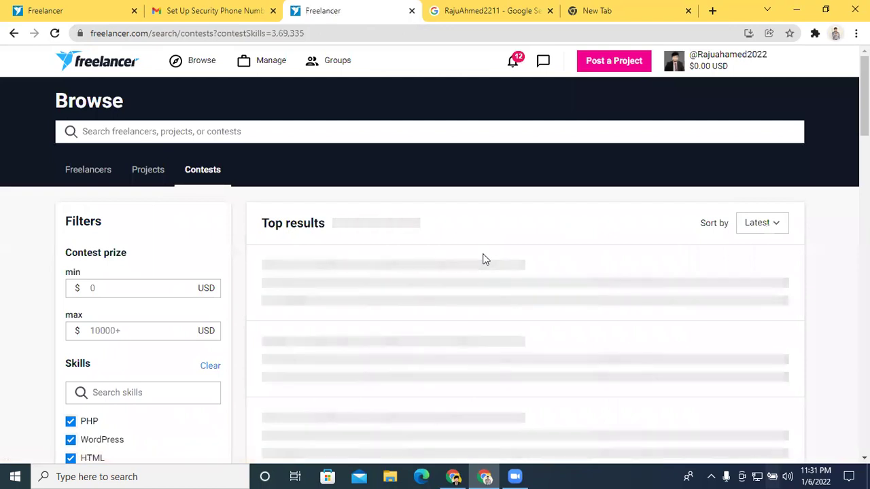
scroll(485, 260, "down", 15)
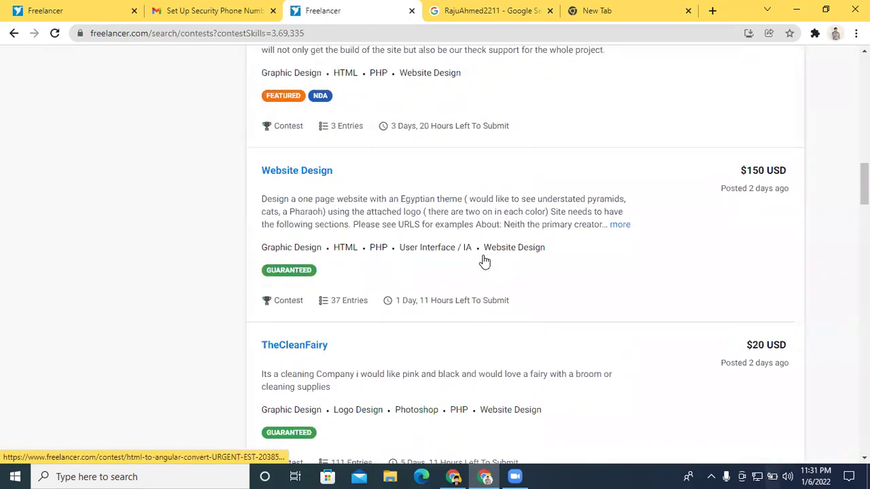
scroll(484, 262, "down", 3)
scroll(384, 276, "down", 1)
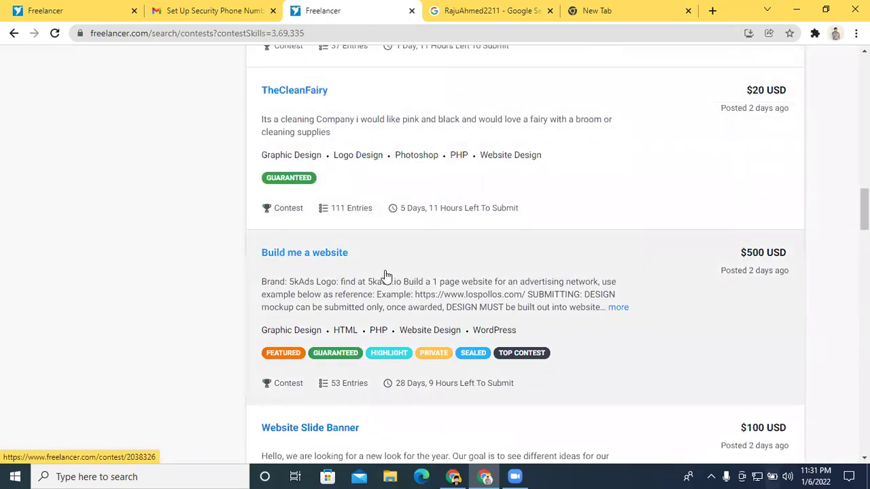
Open the $500 'Build me a website' contest, review its 53 sealed entries, then bring up Browse.
left_click(385, 276)
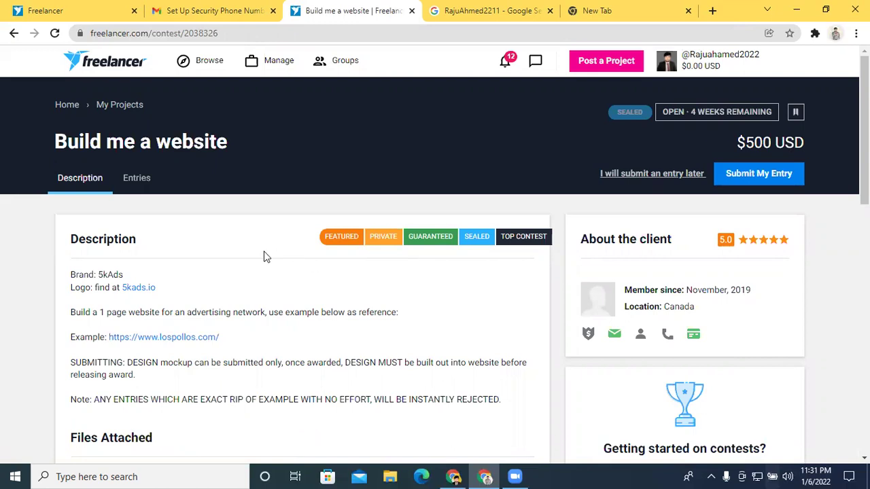
left_click(136, 178)
scroll(277, 259, "down", 3)
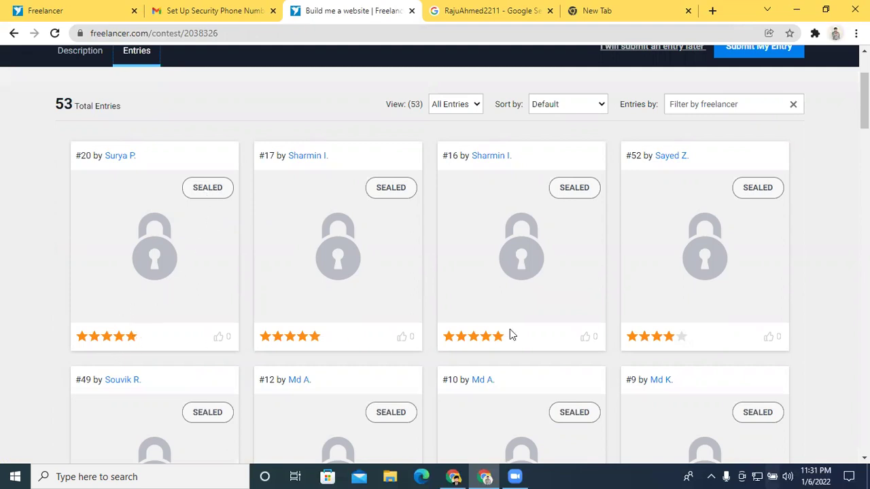
scroll(622, 316, "down", 10)
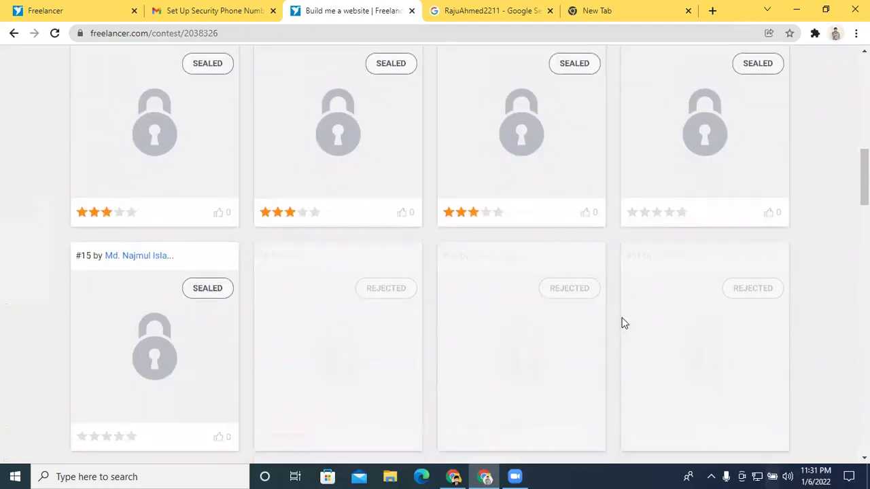
scroll(621, 315, "up", 3)
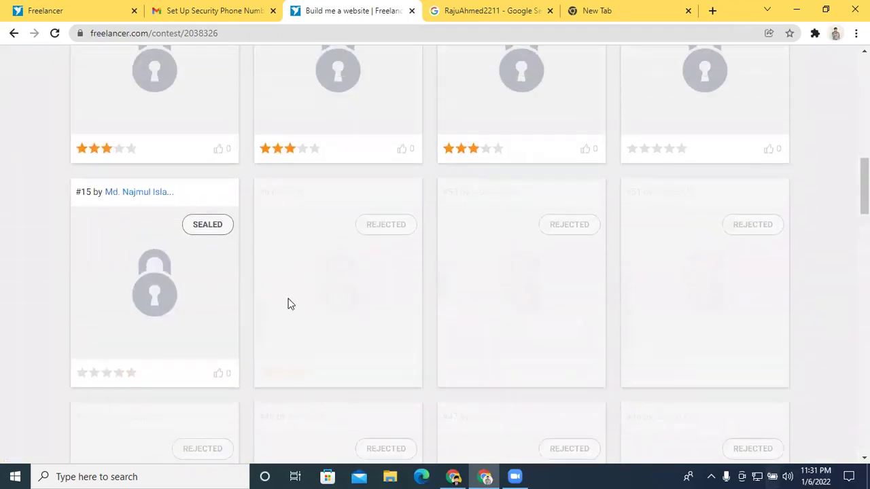
scroll(470, 324, "down", 5)
scroll(470, 324, "up", 8)
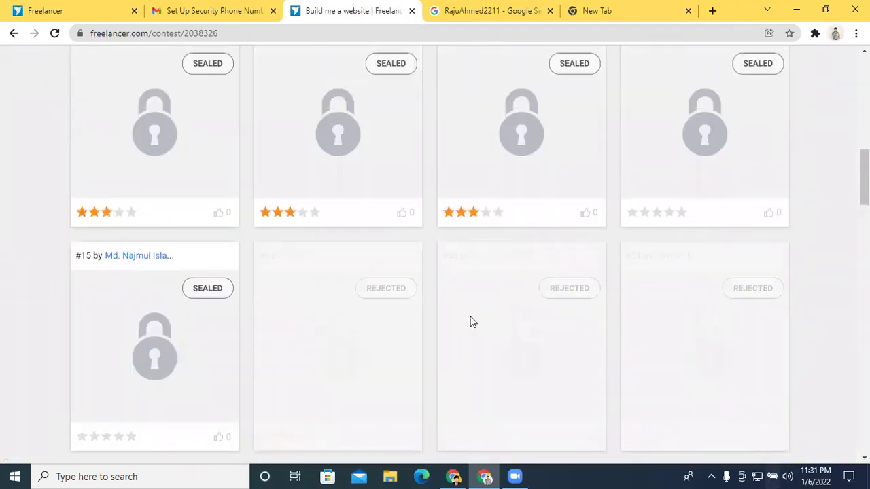
scroll(525, 289, "up", 1)
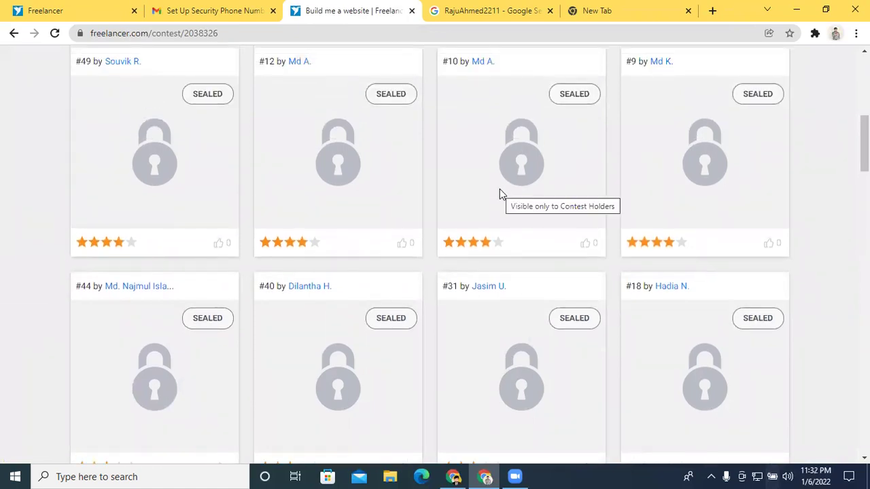
scroll(500, 194, "up", 6)
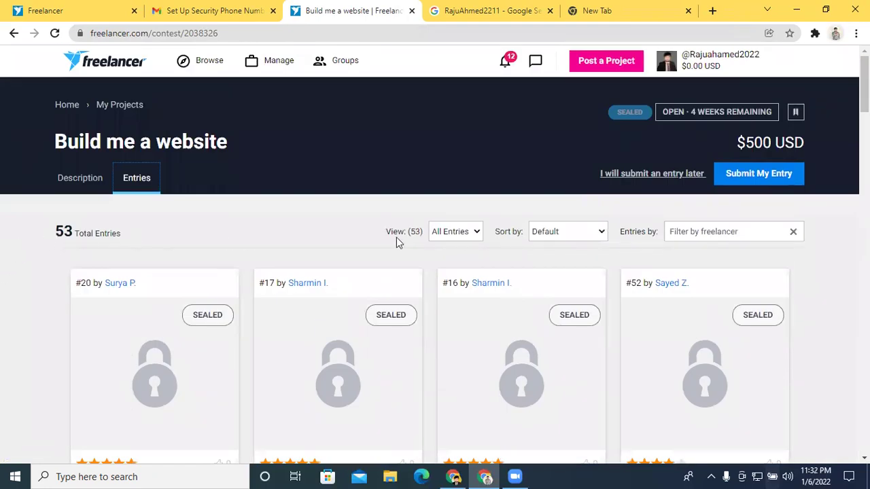
left_click(214, 70)
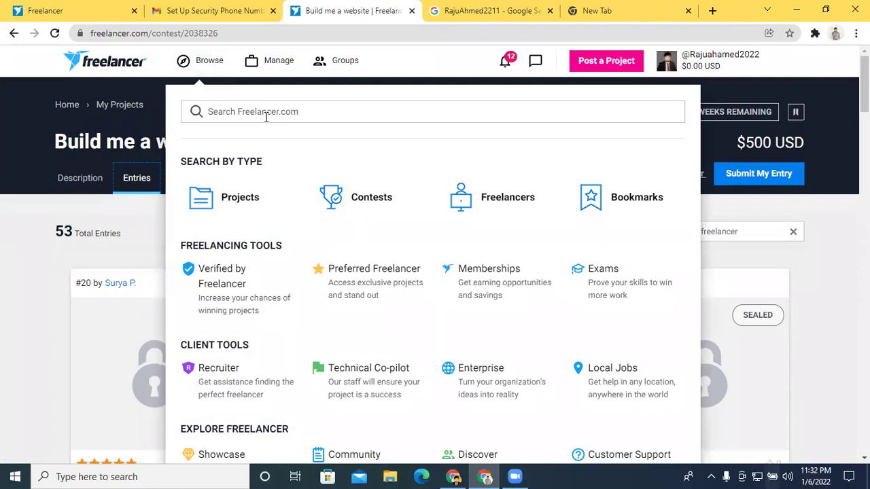
Go to the contest listings and open the €250 'Build me a web site' contest with 72 entries.
left_click(365, 199)
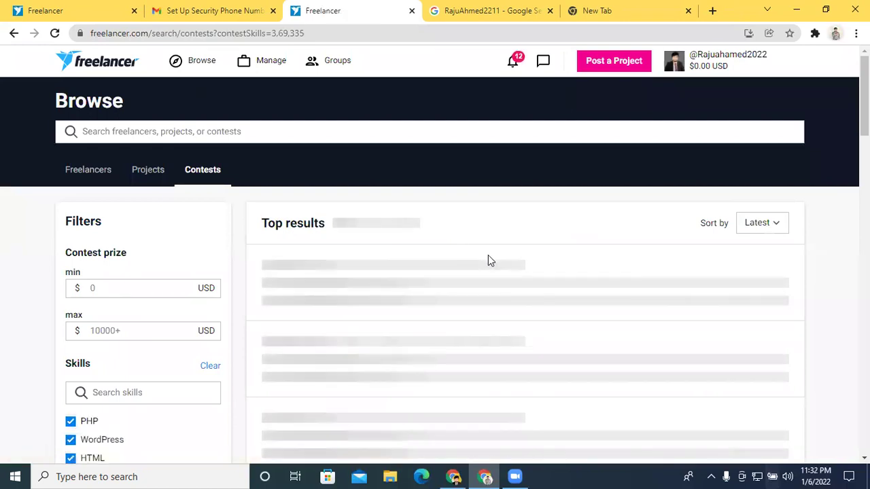
scroll(489, 256, "down", 2)
scroll(492, 265, "down", 10)
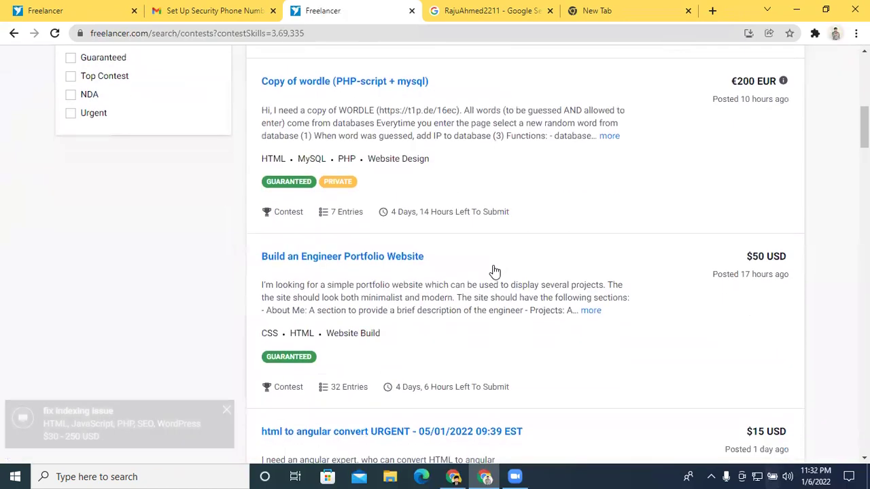
scroll(493, 277, "down", 10)
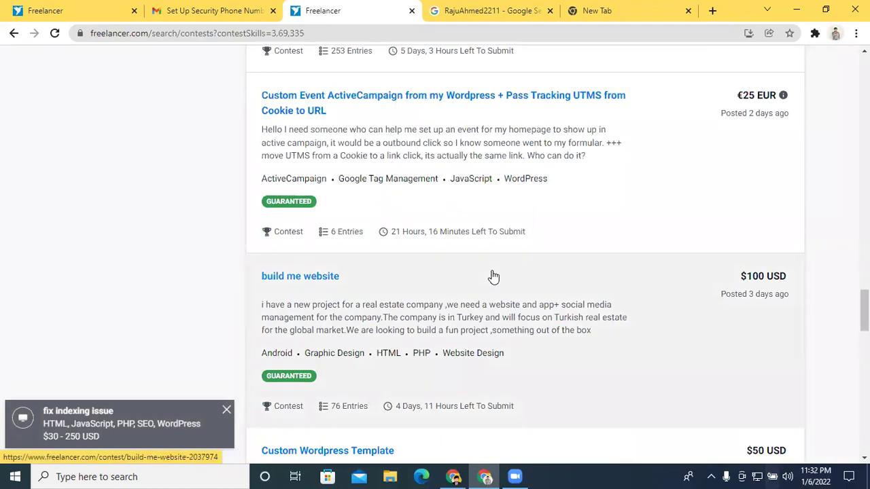
scroll(494, 277, "down", 5)
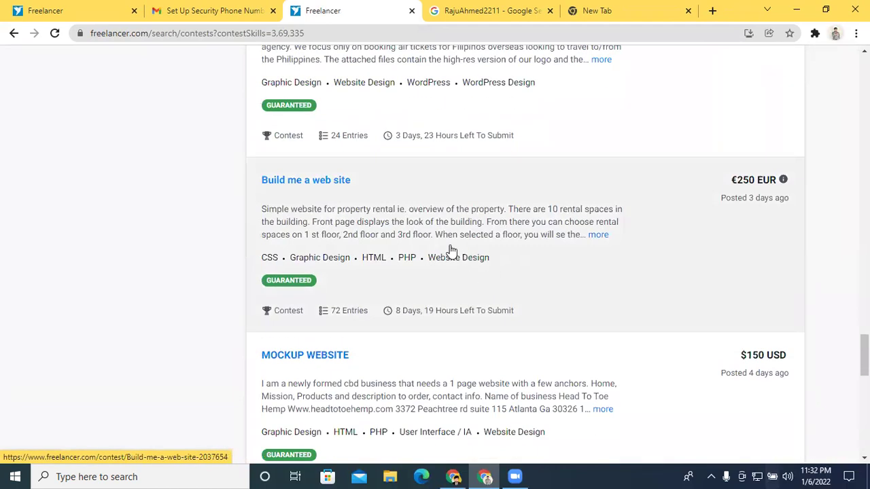
left_click(403, 215)
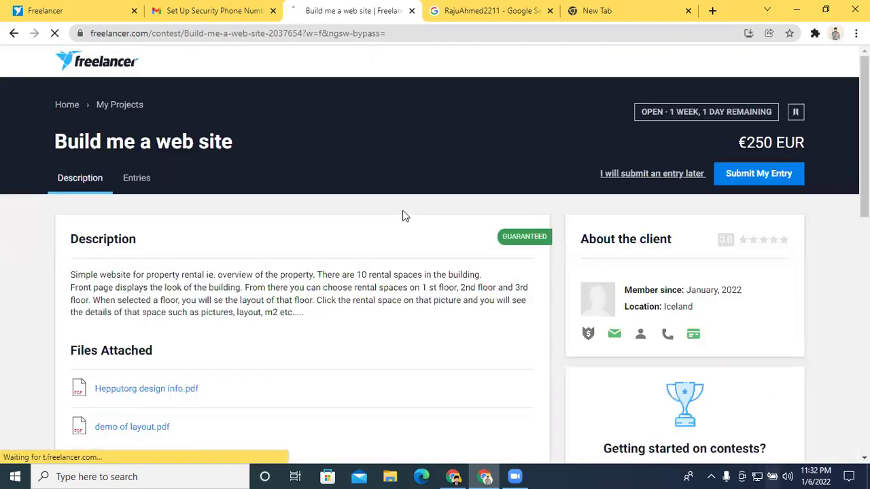
Show the 72 entries of 'Build me a web site' and open entry #13 in full-size preview.
left_click(136, 178)
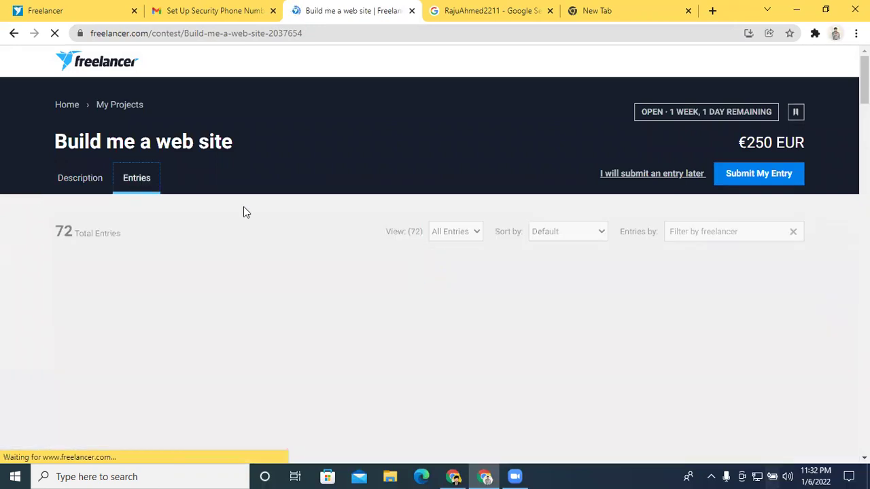
scroll(246, 218, "up", 2)
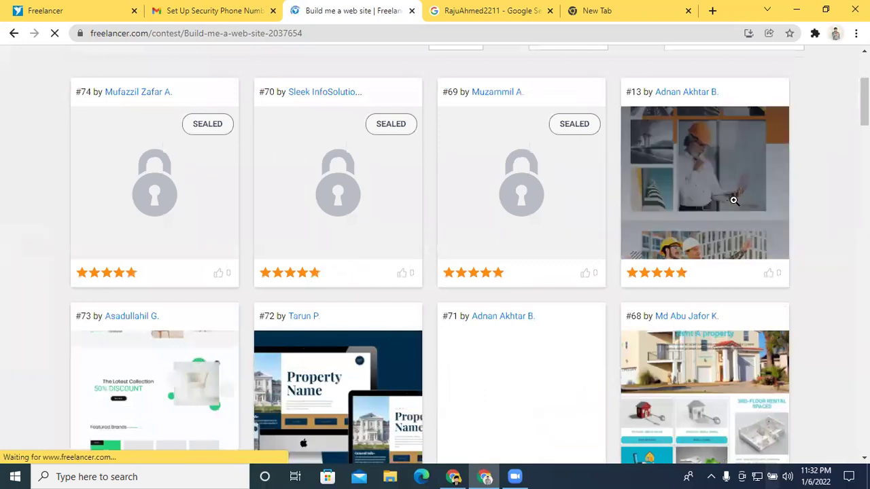
scroll(505, 208, "up", 2)
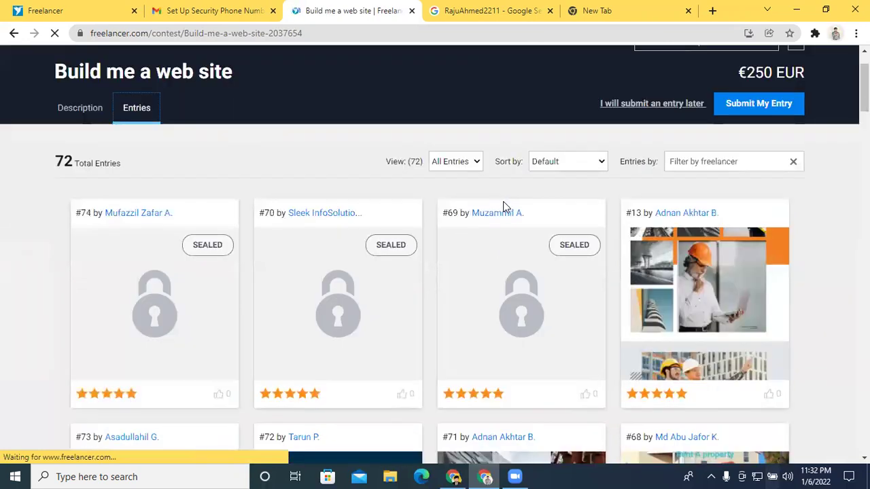
scroll(501, 206, "down", 5)
scroll(499, 206, "up", 3)
scroll(235, 174, "up", 1)
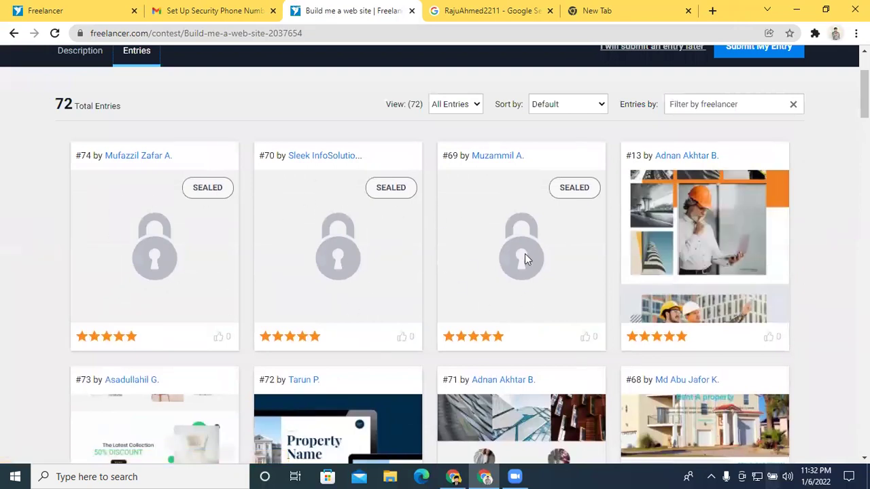
left_click(721, 242)
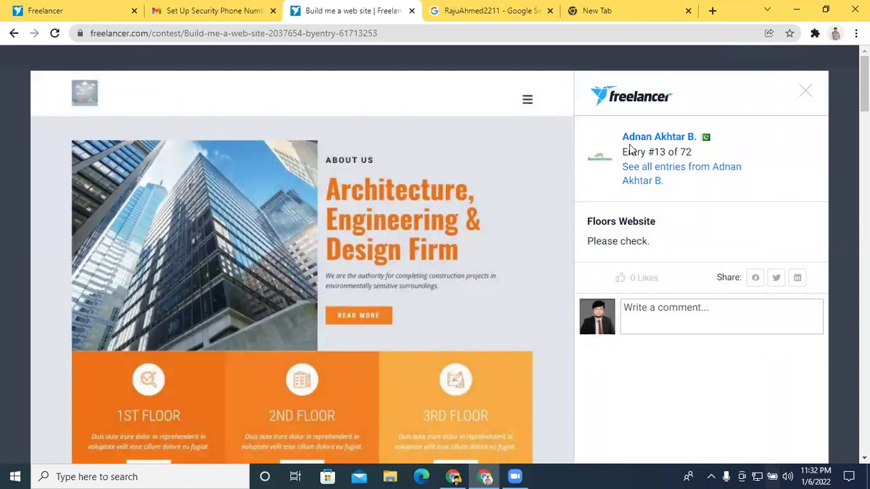
mouse_move(707, 143)
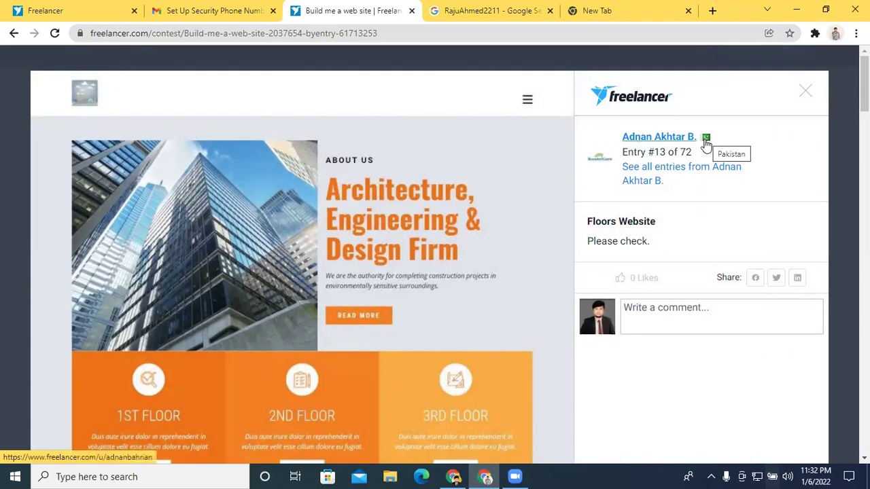
scroll(385, 248, "down", 5)
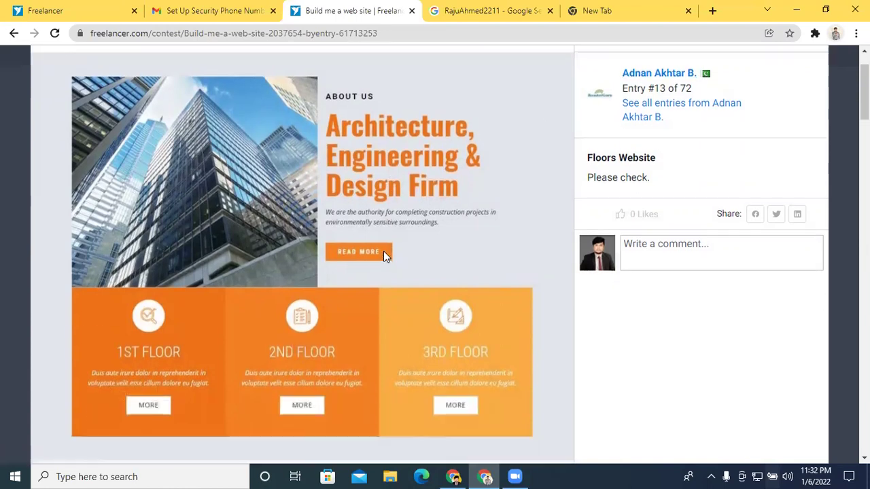
scroll(391, 217, "down", 13)
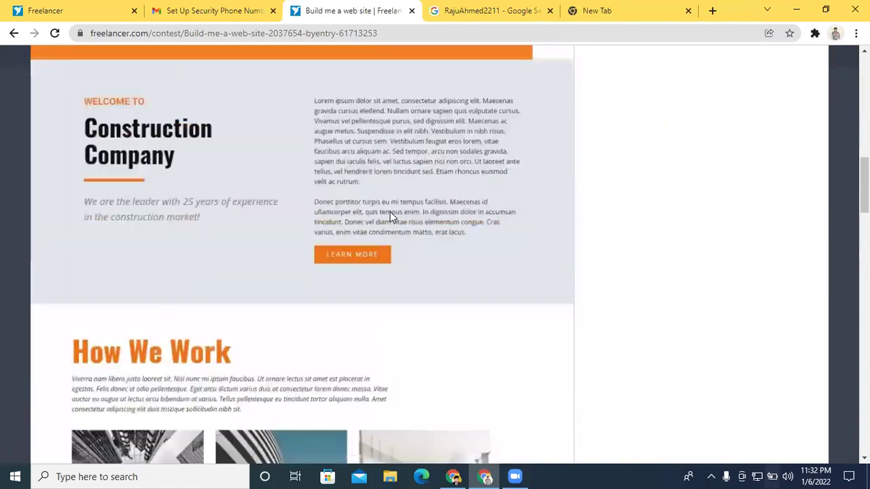
scroll(391, 216, "down", 15)
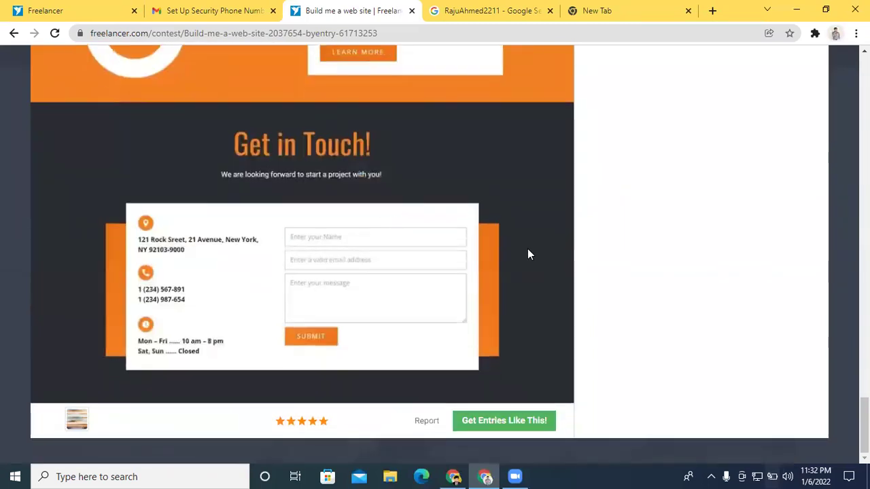
scroll(527, 250, "up", 8)
scroll(528, 257, "up", 12)
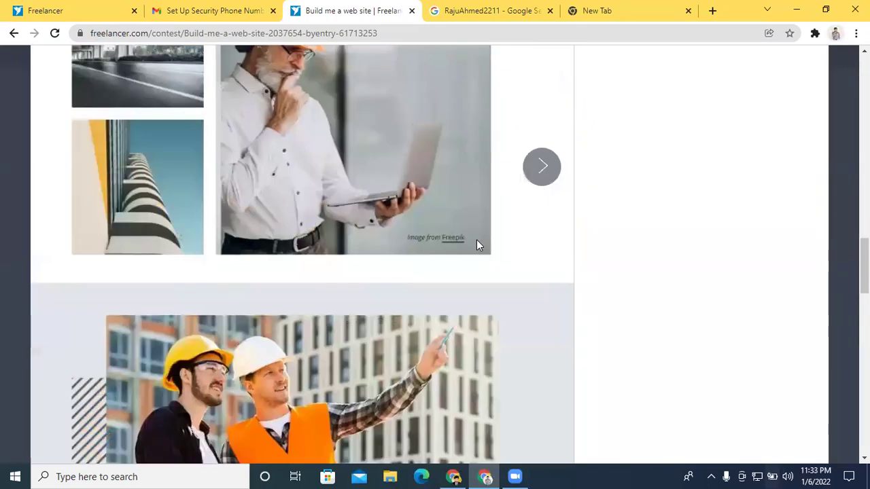
scroll(474, 261, "up", 10)
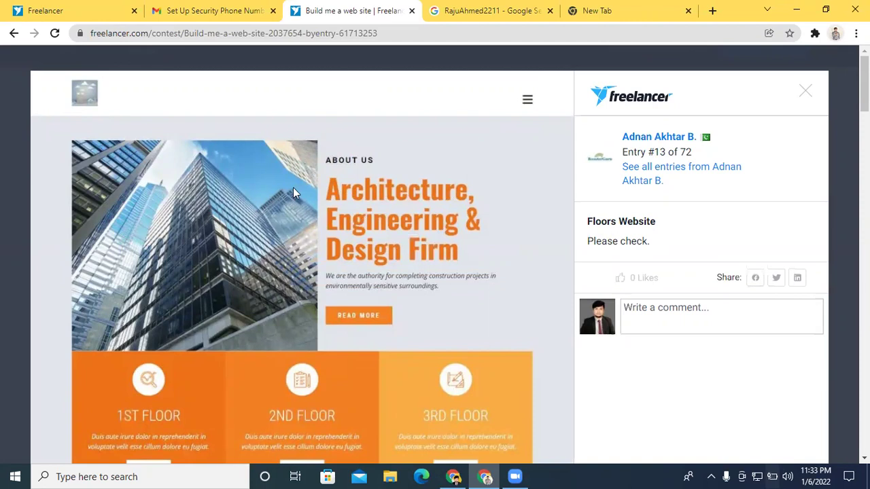
left_click(806, 91)
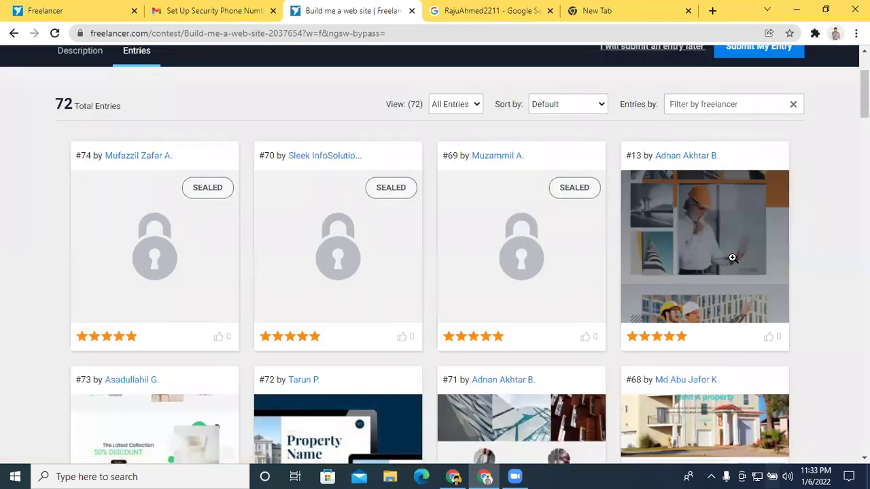
left_click(733, 257)
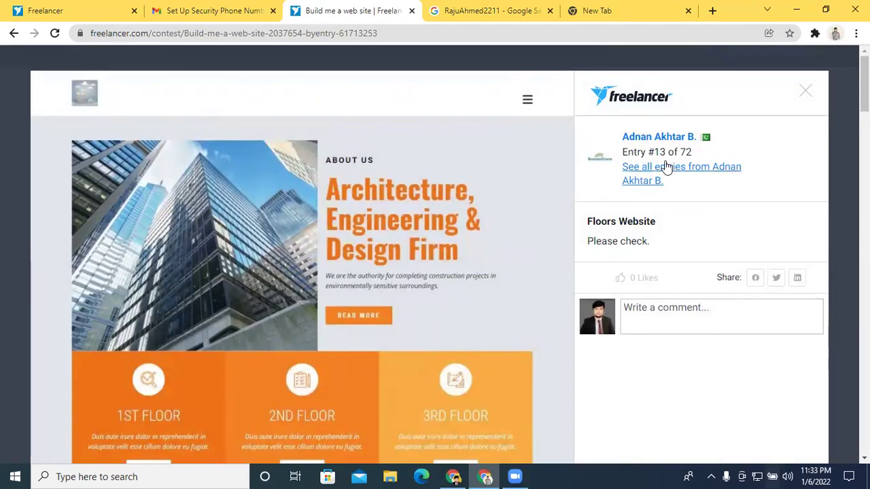
left_click(805, 91)
scroll(512, 306, "down", 3)
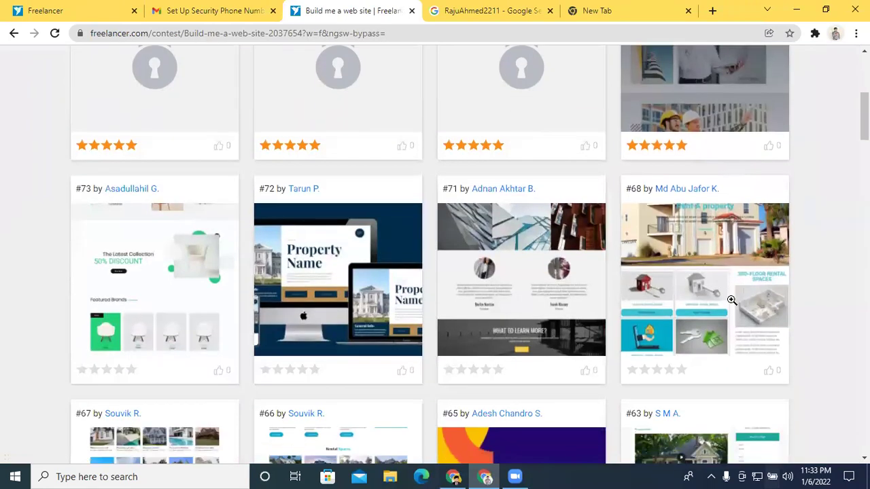
scroll(730, 306, "up", 2)
scroll(731, 306, "up", 1)
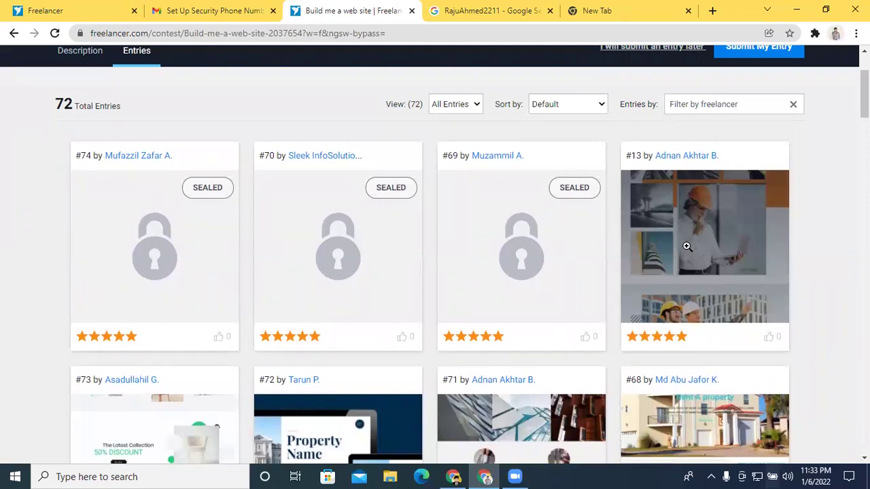
scroll(688, 247, "down", 1)
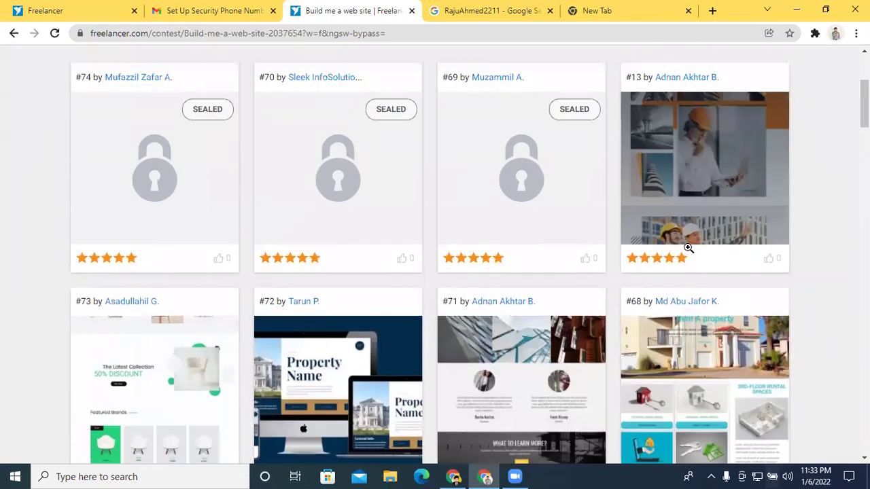
scroll(688, 248, "up", 3)
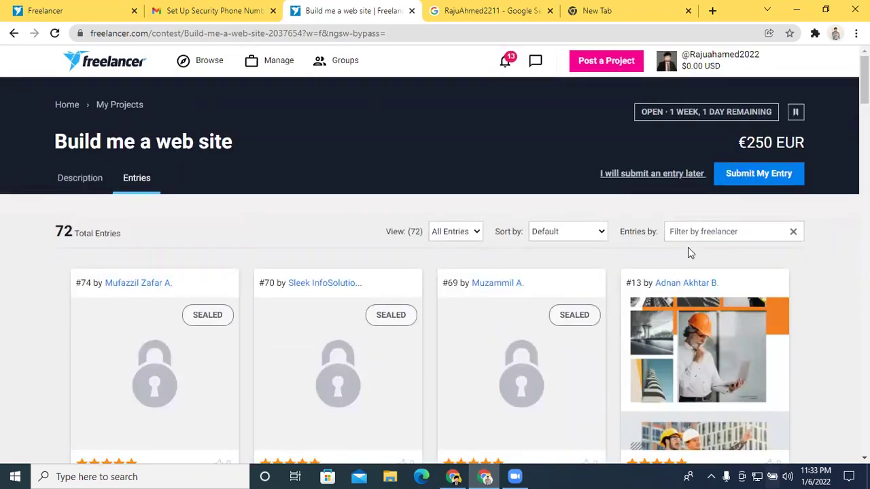
scroll(678, 326, "down", 1)
scroll(678, 327, "up", 1)
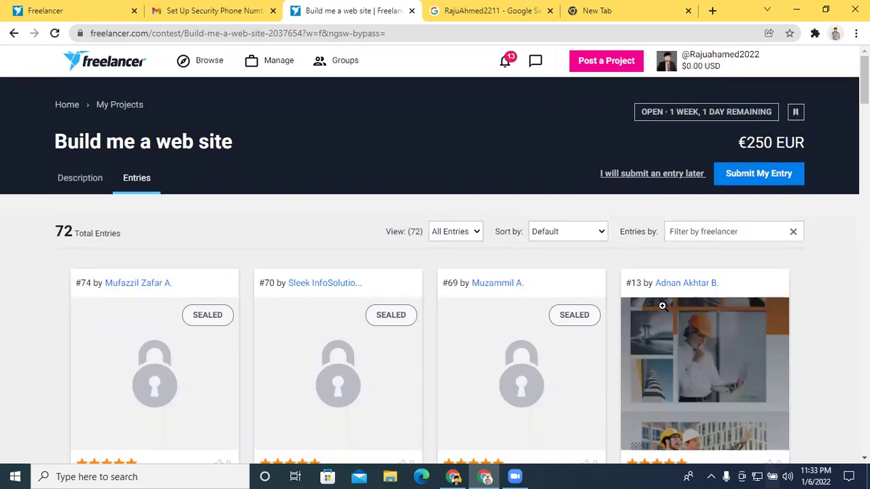
scroll(662, 306, "down", 3)
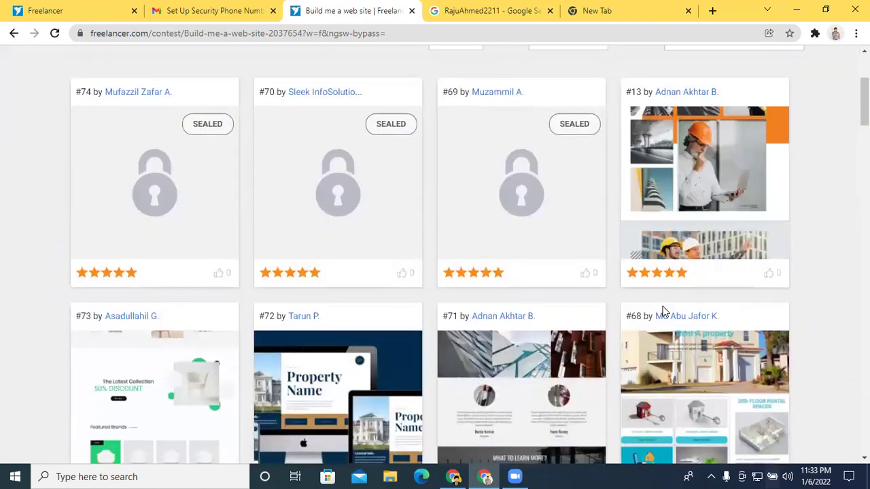
scroll(669, 326, "up", 3)
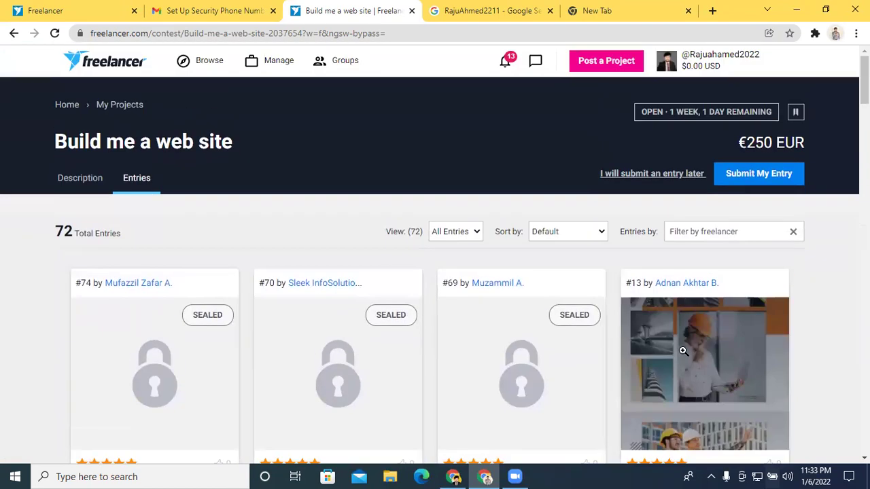
scroll(684, 320, "down", 2)
left_click(687, 251)
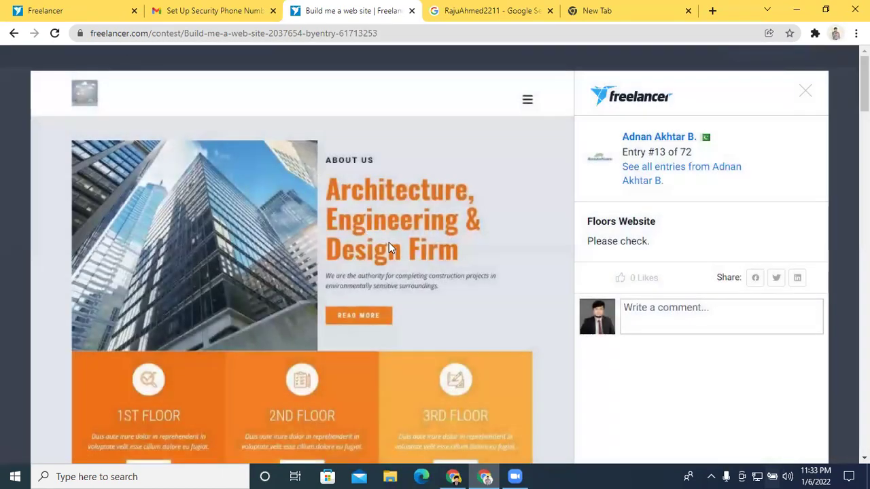
left_click(808, 89)
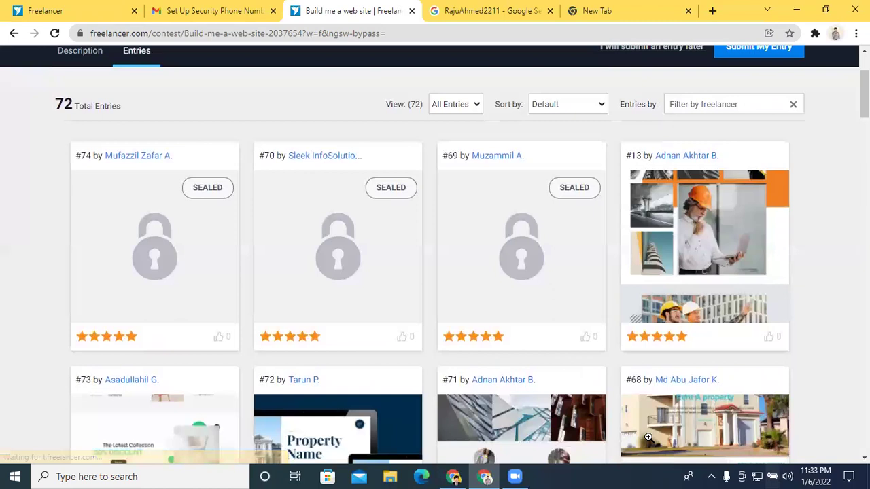
scroll(738, 286, "down", 2)
scroll(745, 259, "down", 6)
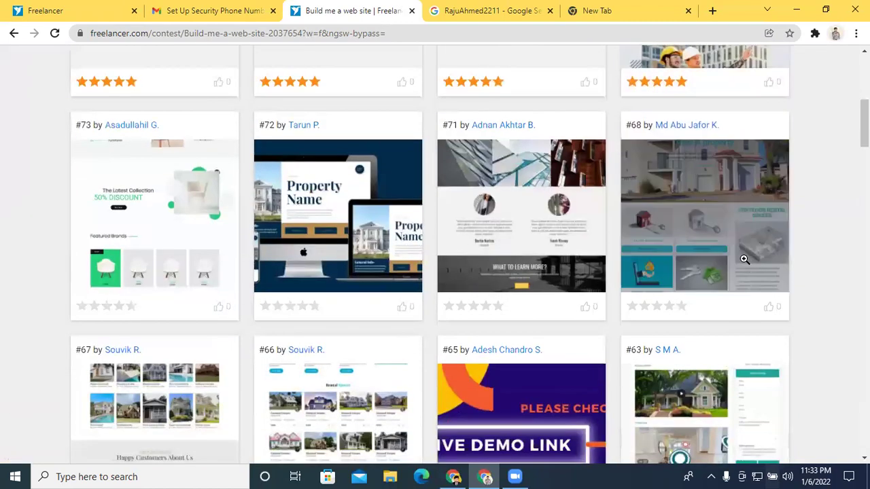
scroll(742, 274, "down", 5)
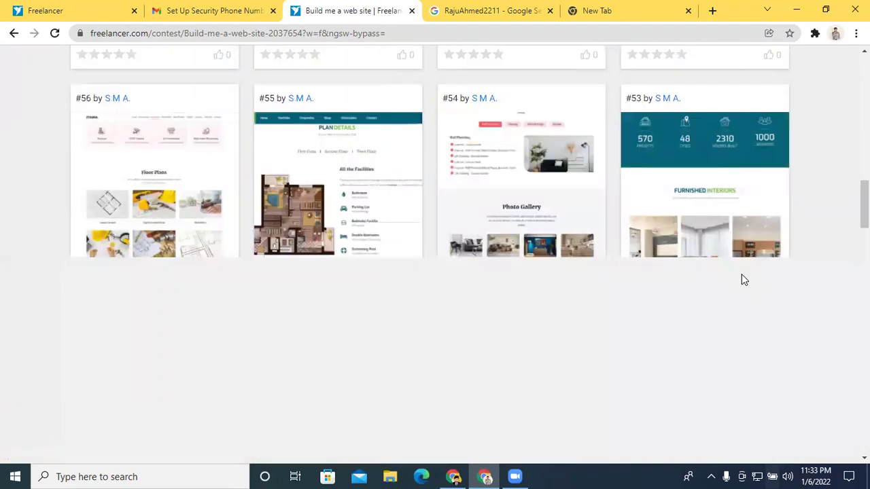
scroll(704, 265, "up", 7)
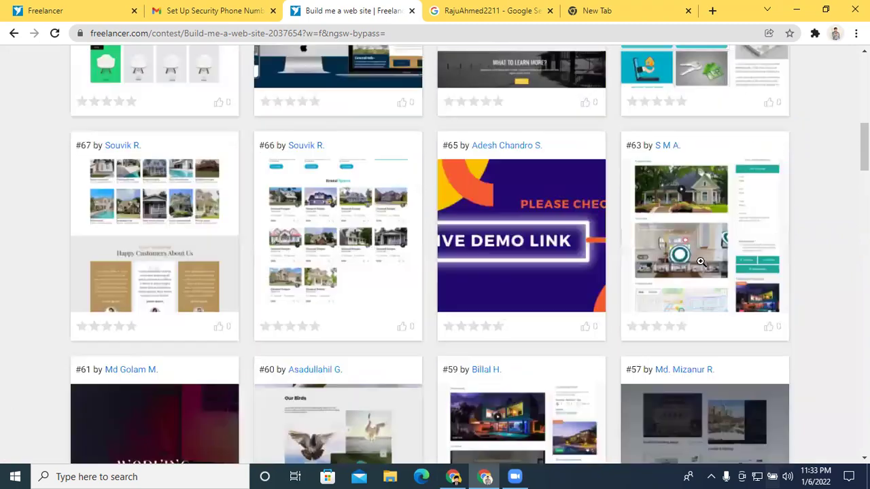
scroll(700, 263, "up", 8)
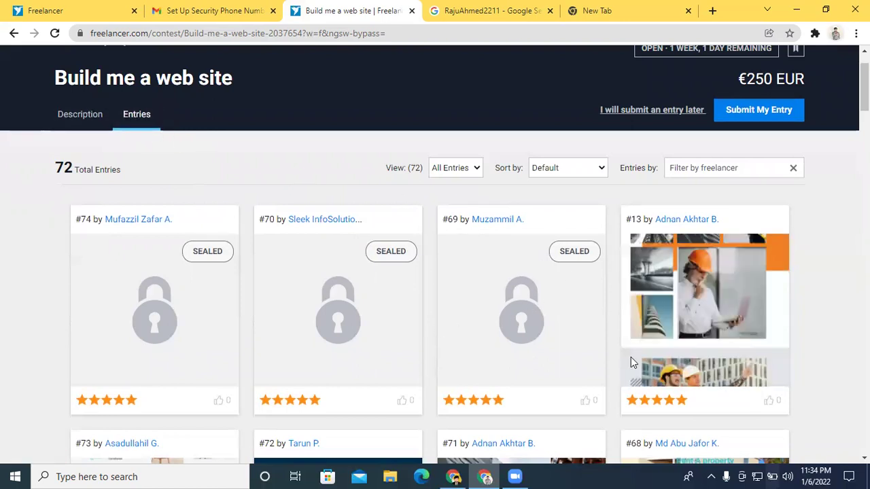
left_click(726, 310)
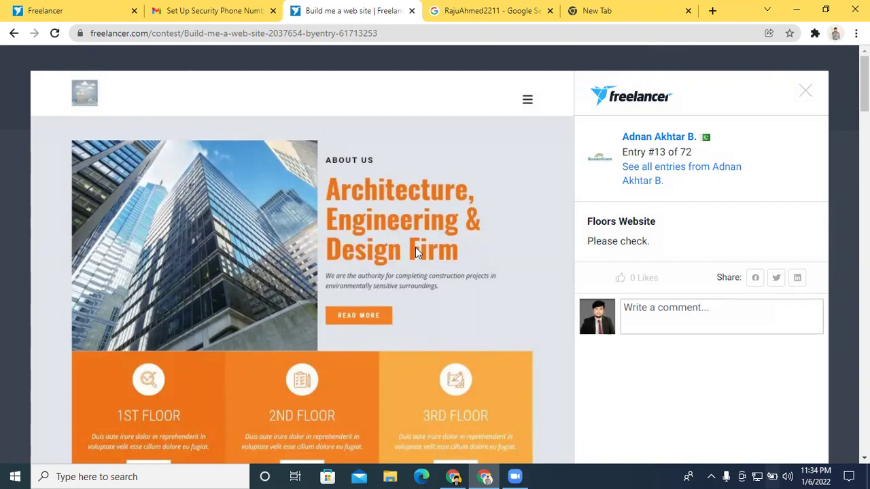
scroll(427, 262, "down", 10)
scroll(312, 242, "up", 10)
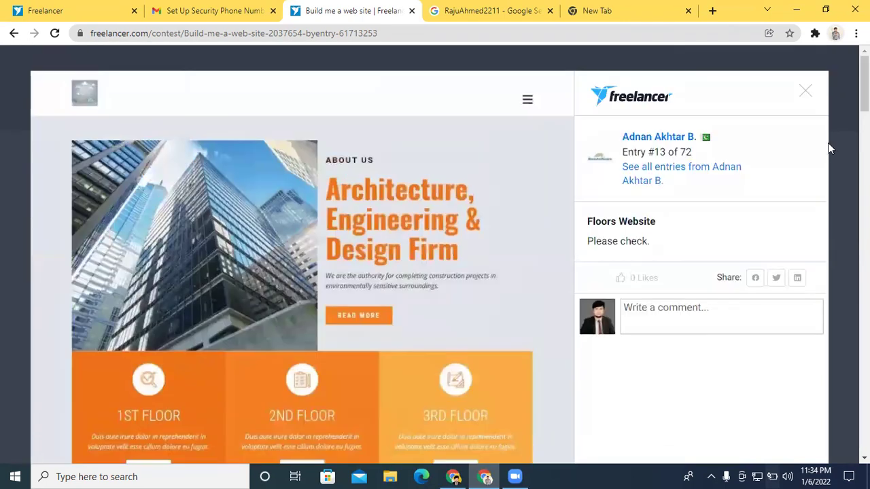
left_click(806, 92)
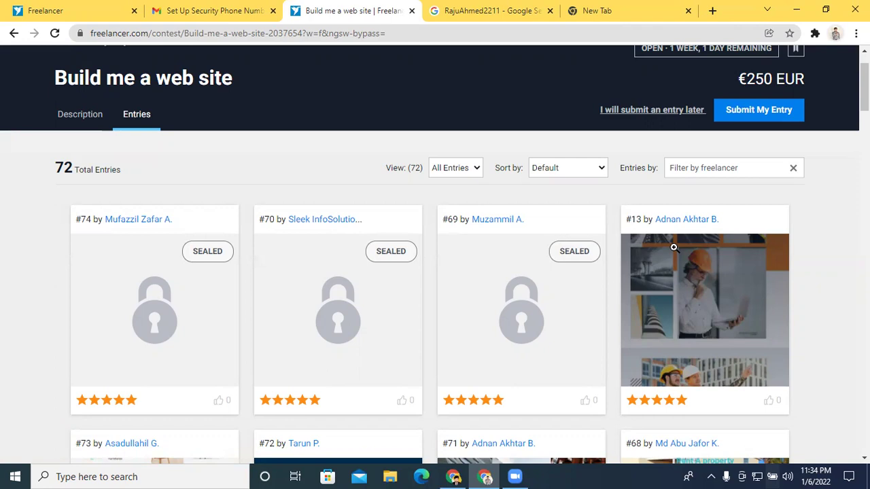
left_click(624, 9)
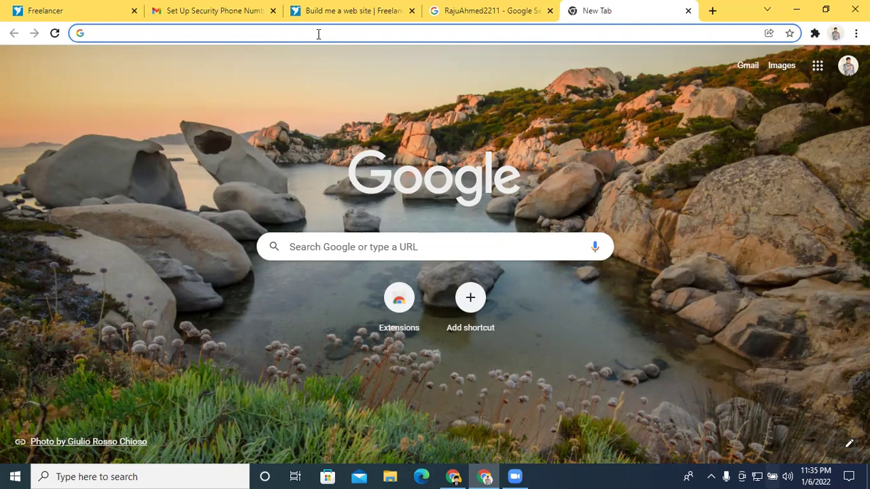
left_click(489, 8)
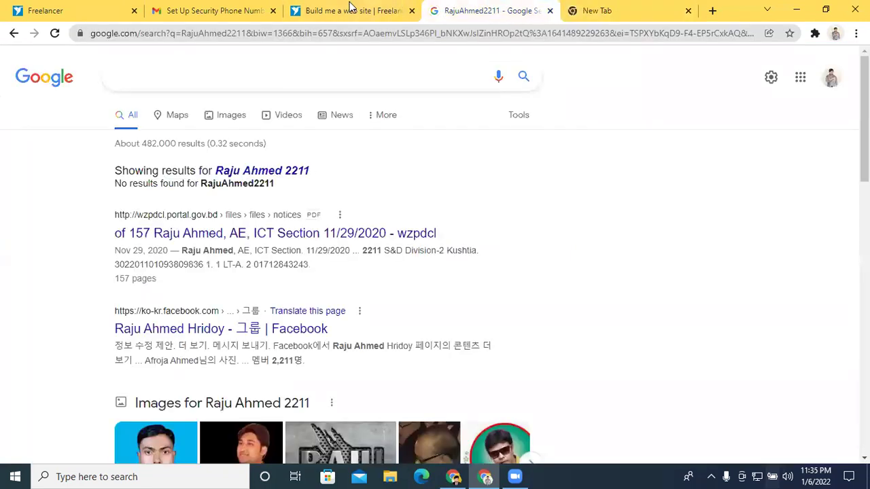
left_click(354, 8)
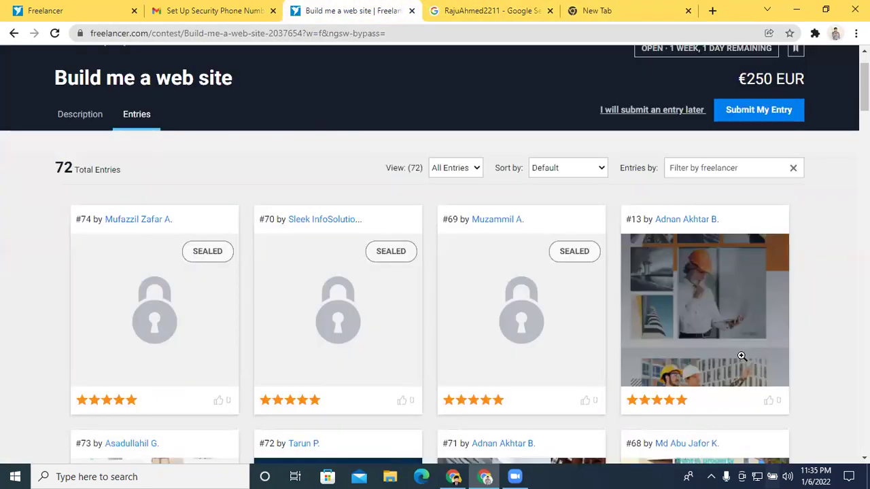
scroll(744, 360, "down", 3)
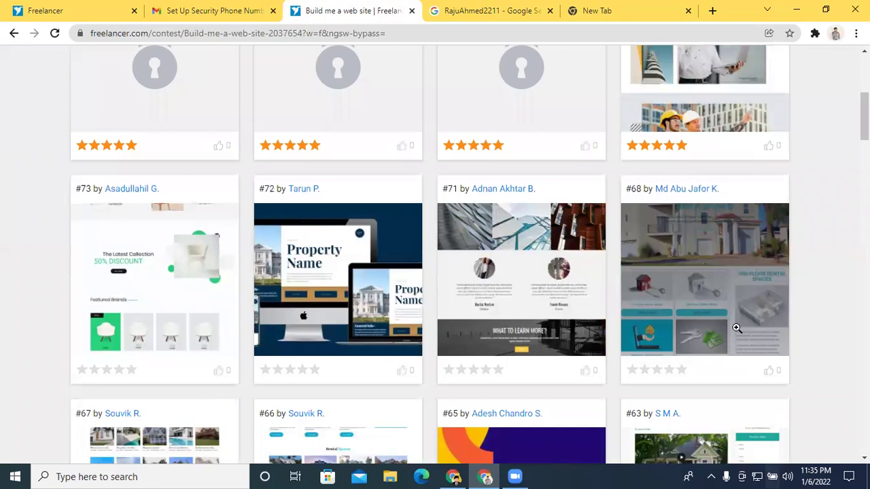
scroll(737, 326, "up", 3)
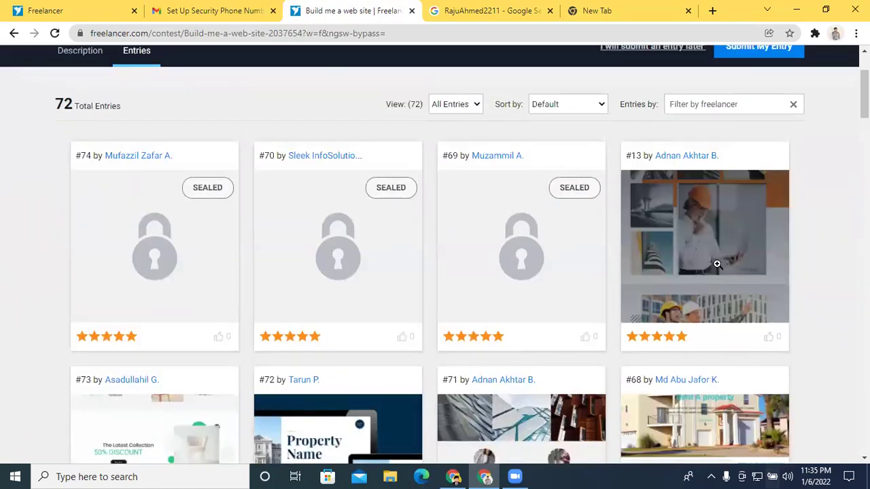
scroll(718, 265, "down", 3)
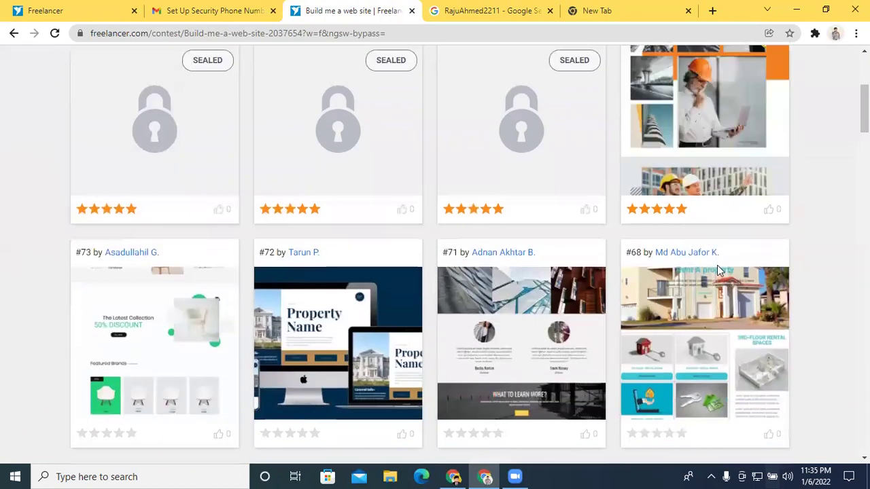
scroll(718, 271, "down", 1)
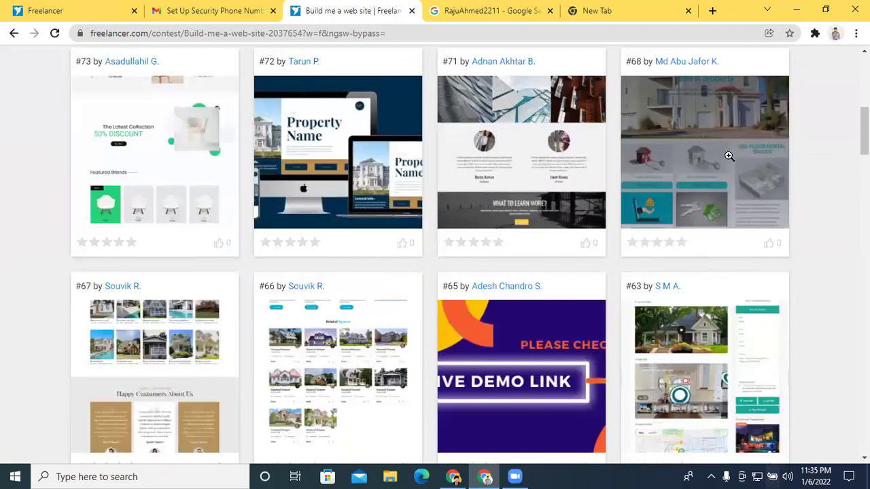
scroll(722, 132, "up", 3)
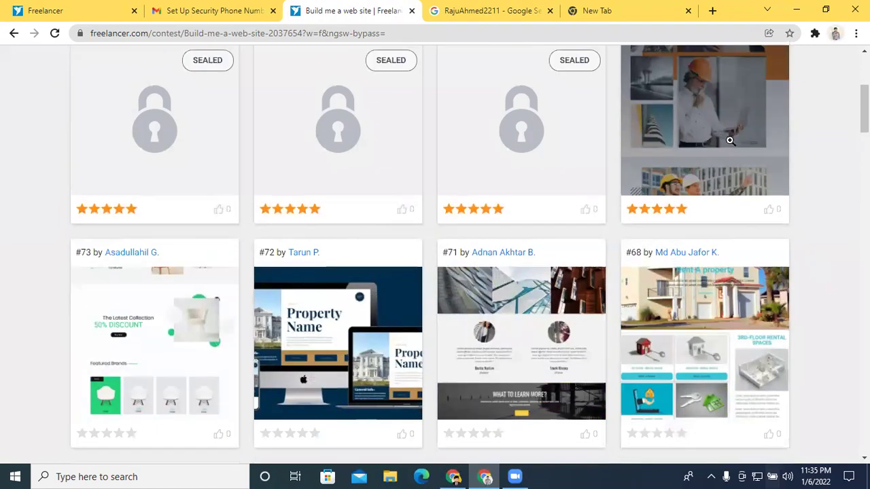
left_click(318, 308)
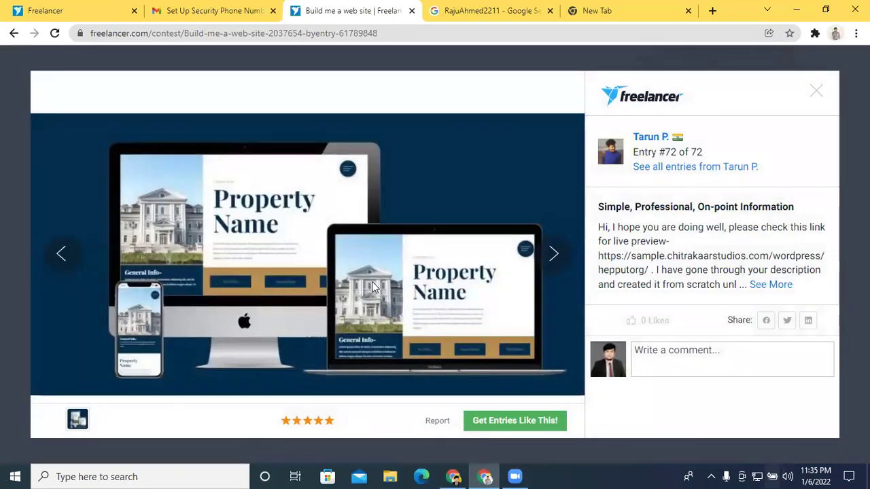
left_click(814, 94)
scroll(562, 387, "down", 15)
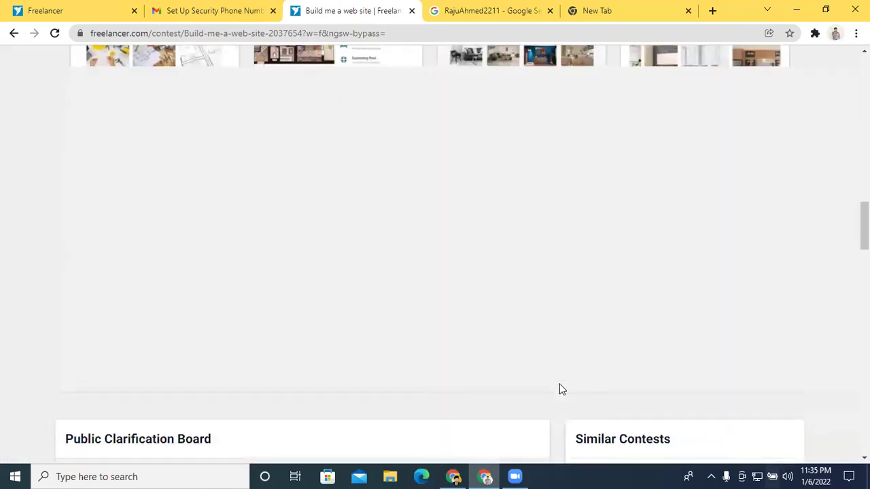
scroll(559, 386, "up", 5)
scroll(560, 386, "down", 10)
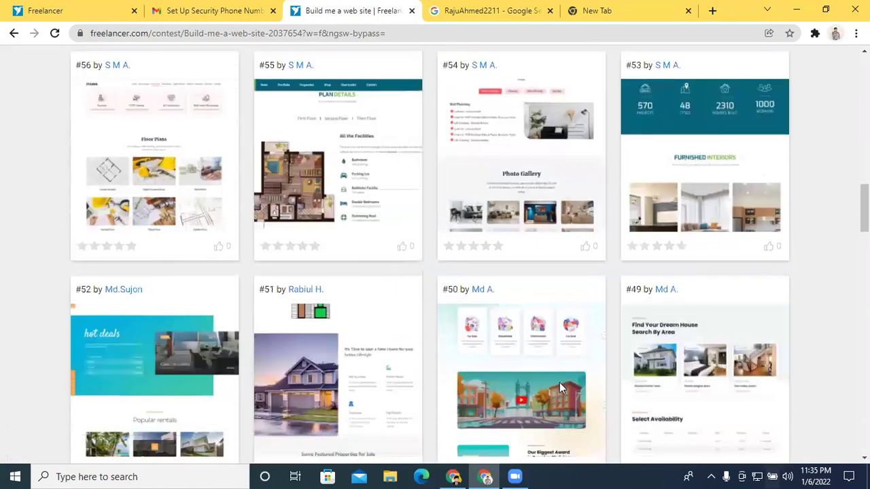
scroll(490, 238, "up", 8)
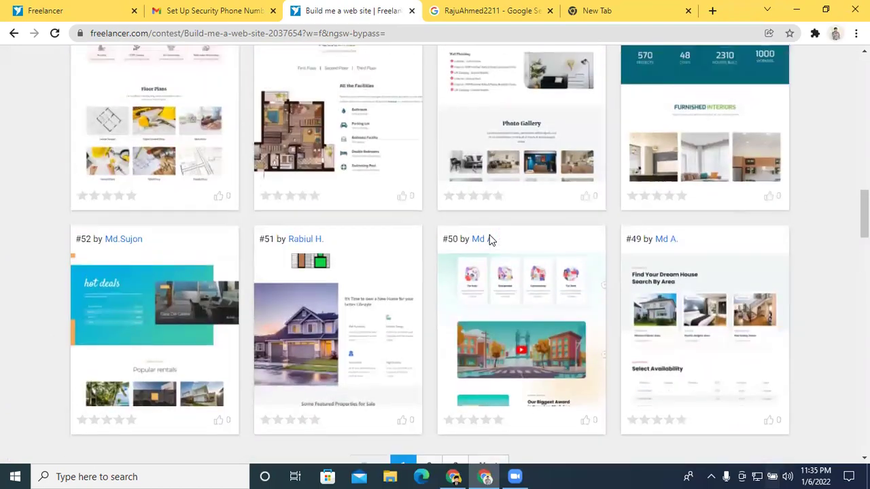
scroll(601, 186, "down", 7)
scroll(560, 203, "up", 16)
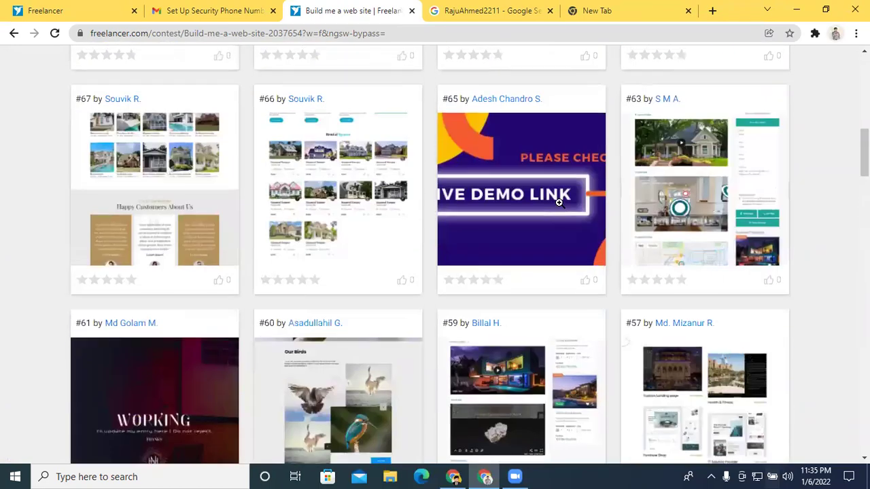
scroll(560, 203, "up", 1)
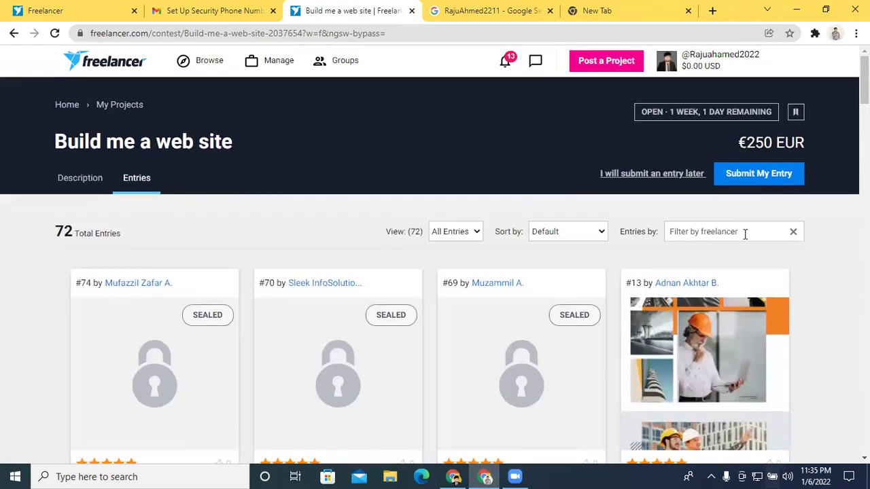
Show the contest's description and attached files, then choose 'Post a Contest like this'.
left_click(75, 180)
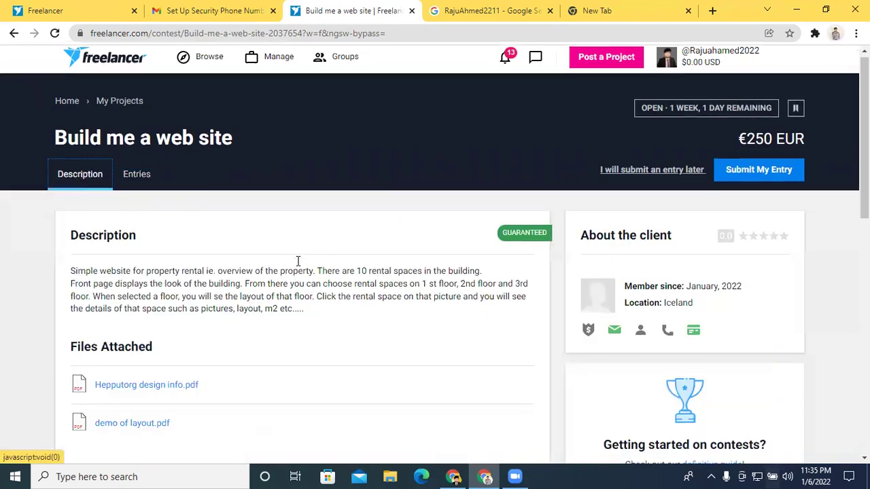
scroll(151, 236, "down", 3)
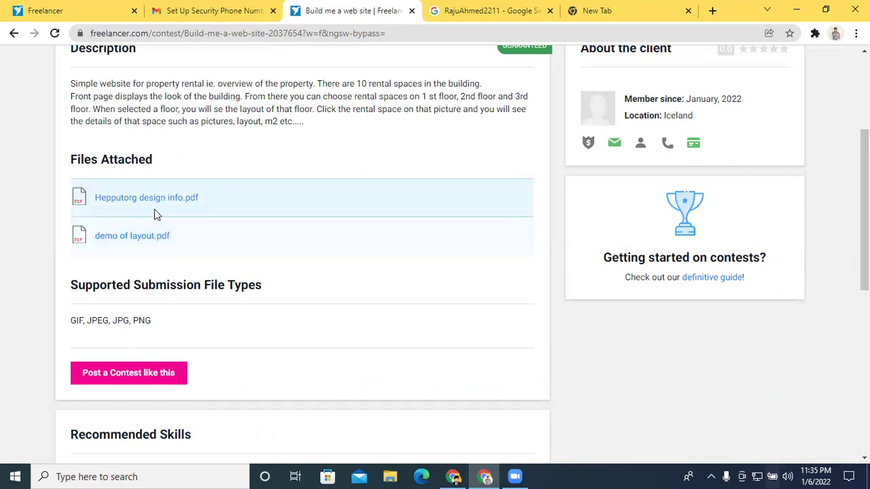
scroll(202, 254, "down", 1)
scroll(202, 255, "down", 1)
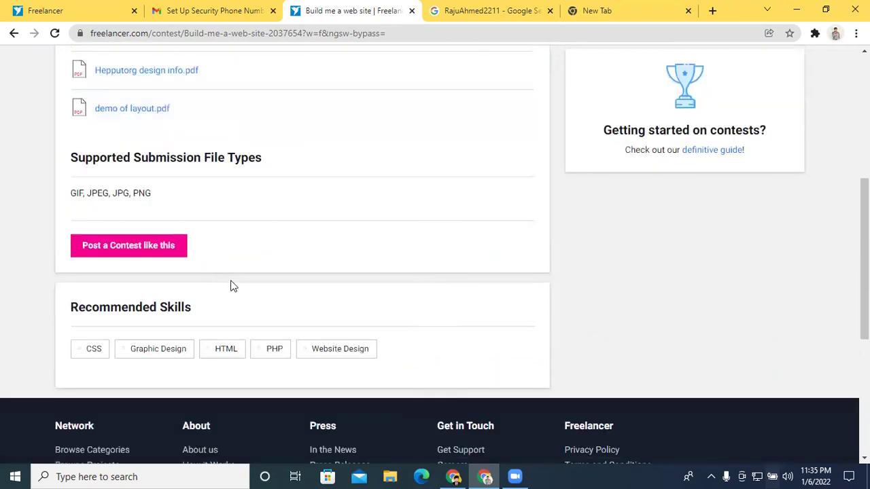
left_click(121, 253)
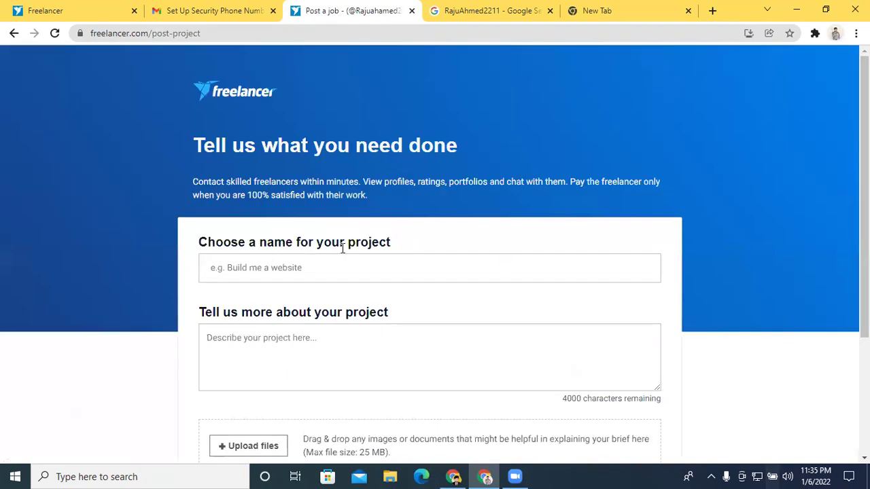
Abandon the empty Post a Project form and return to the dashboard showing 60% account setup.
left_click(262, 272)
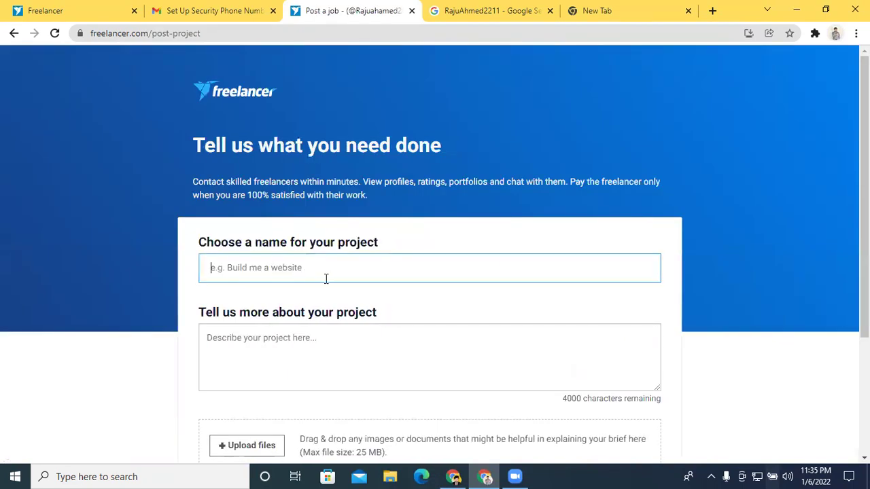
scroll(326, 279, "down", 1)
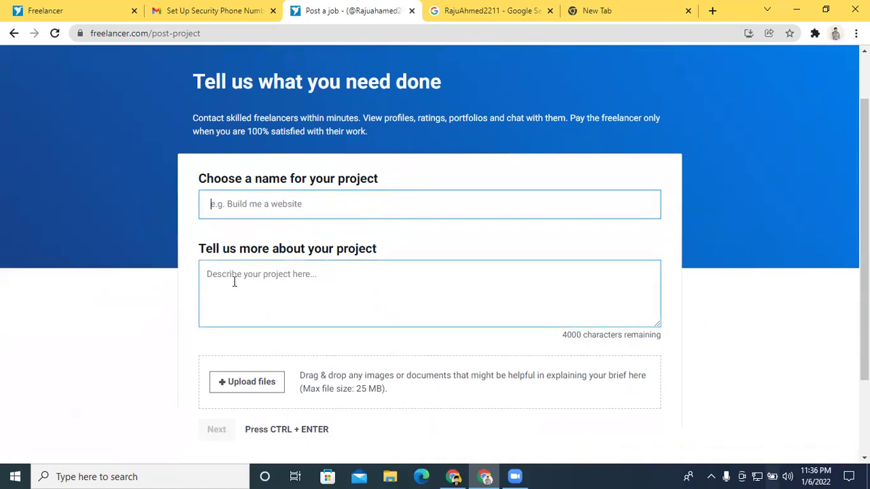
scroll(280, 274, "down", 2)
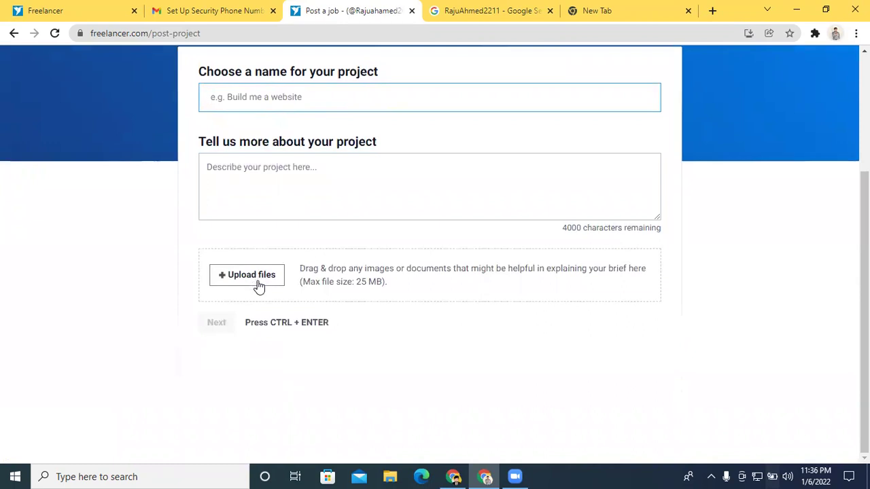
scroll(253, 281, "up", 1)
scroll(255, 281, "up", 2)
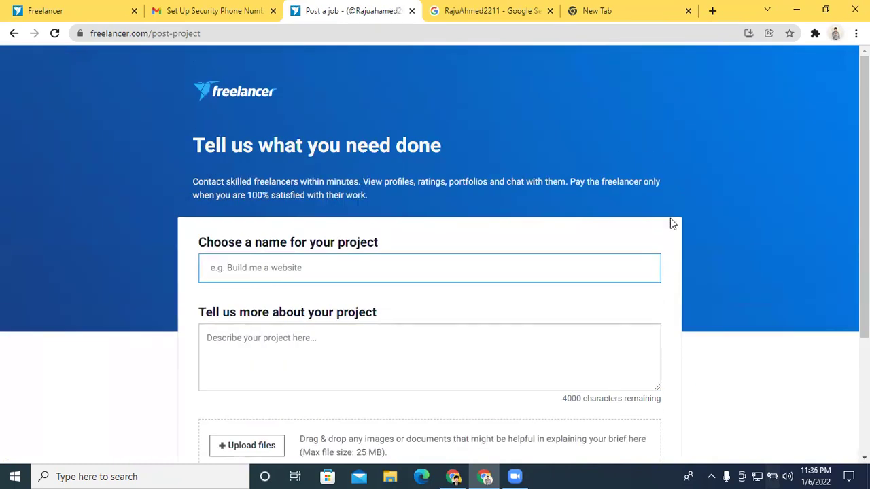
left_click(15, 33)
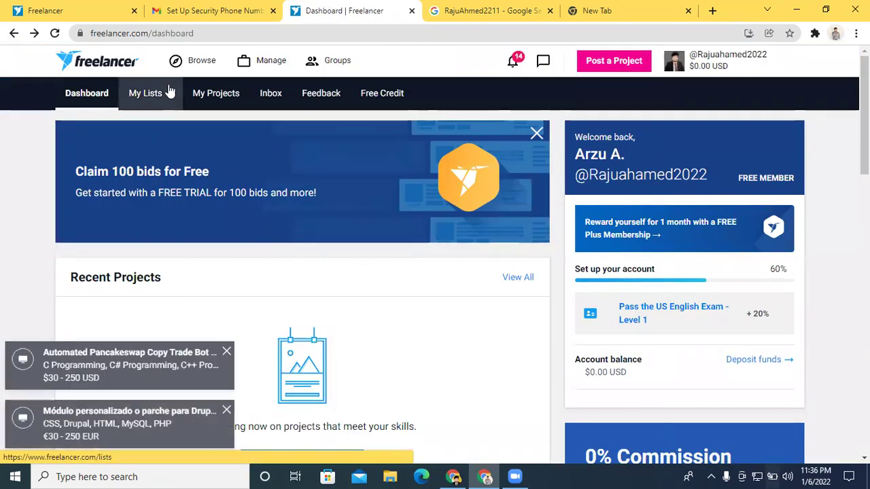
Browse the open contests and open the €250 'Build me a web site' contest.
left_click(209, 62)
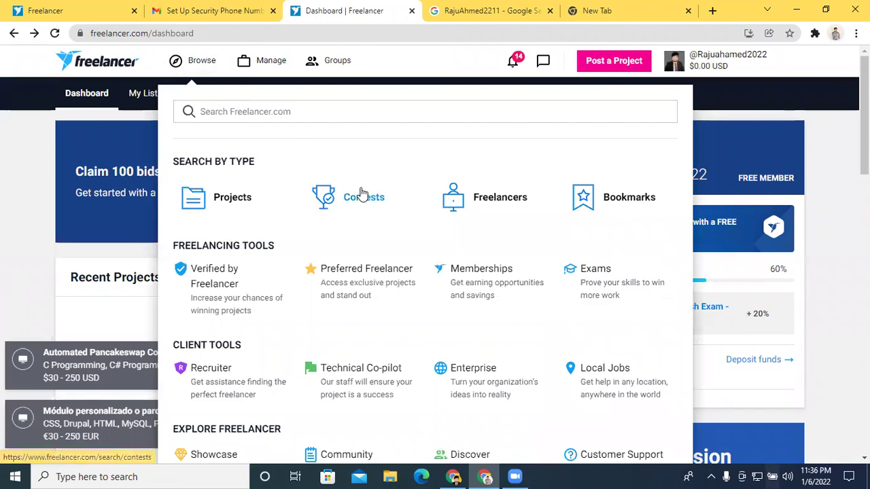
left_click(364, 197)
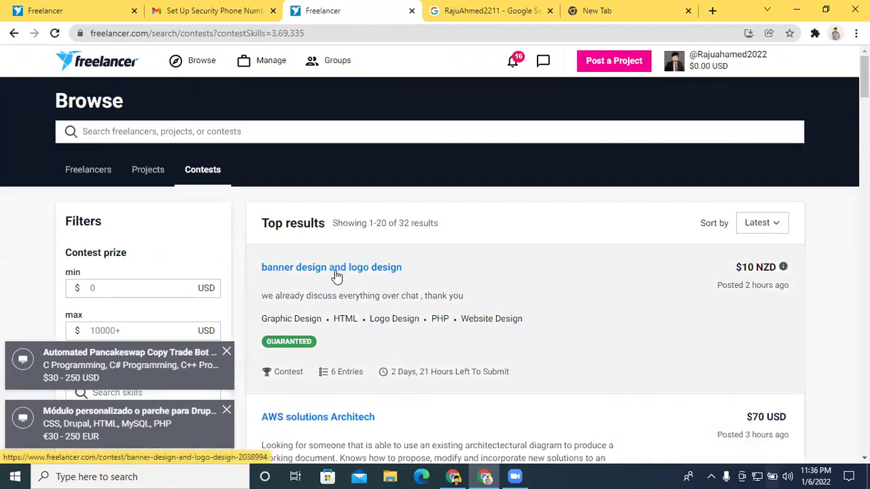
scroll(521, 331, "down", 5)
scroll(520, 331, "down", 15)
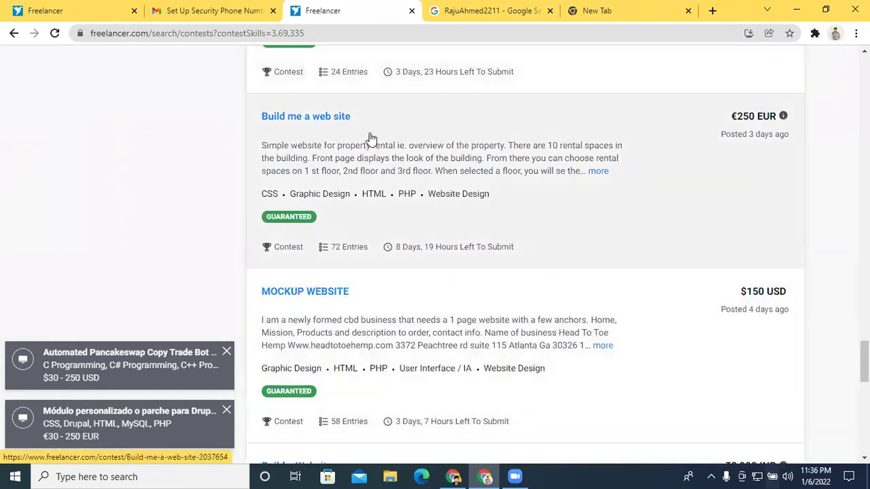
left_click(496, 255)
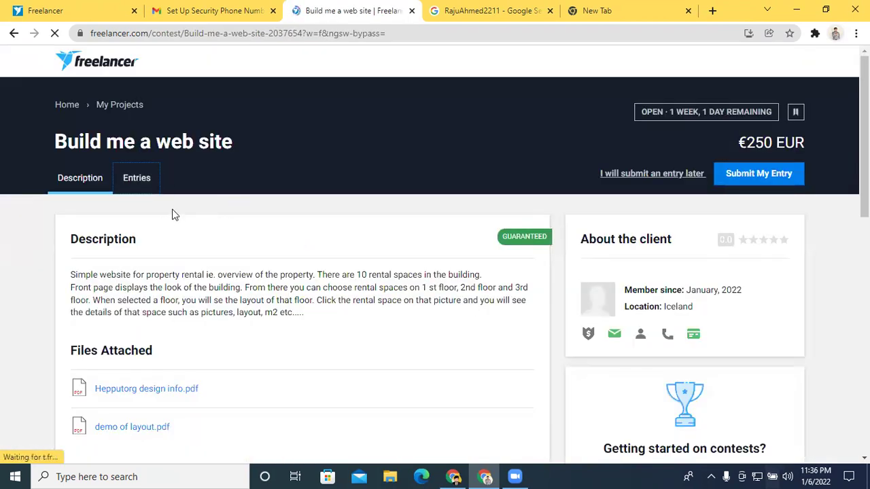
Show the contest's entries and preview entry #13, selecting its 'Please check.' note.
left_click(144, 180)
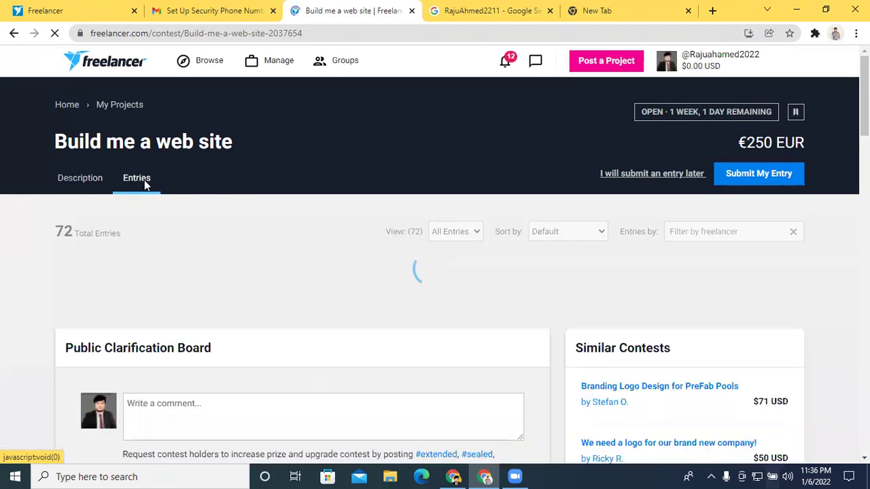
scroll(576, 275, "down", 4)
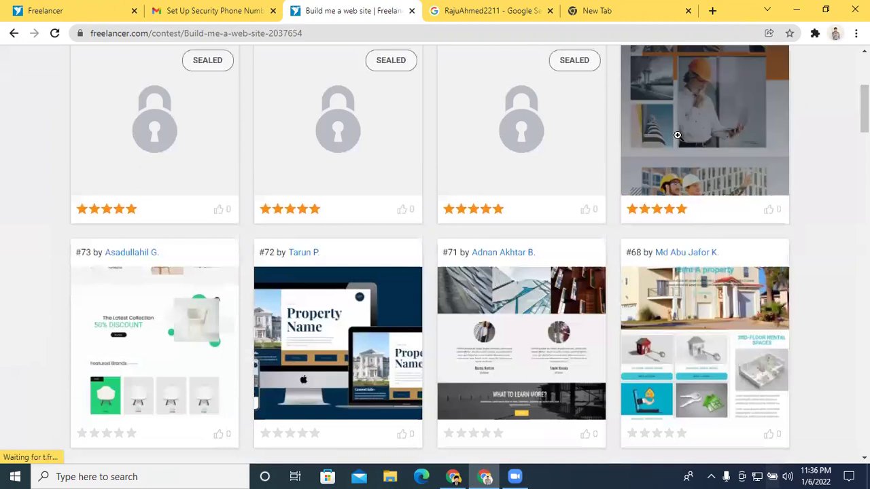
left_click(682, 143)
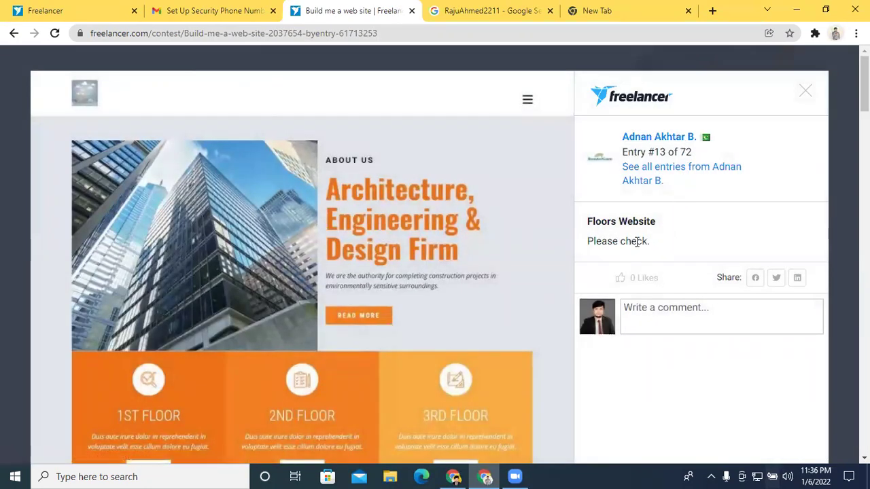
triple_click(637, 242)
left_click(805, 91)
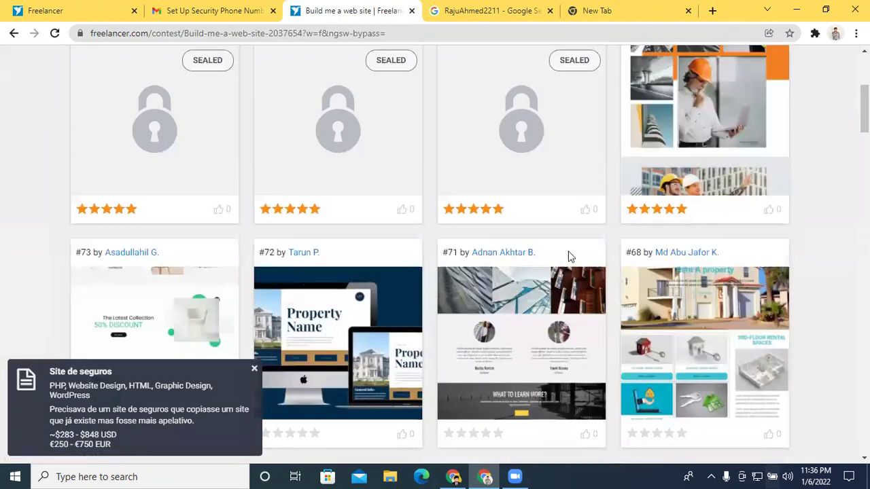
Preview entry #73, the 'DIGITF' furniture-store PSD design, then return to the entries grid.
scroll(567, 252, "down", 2)
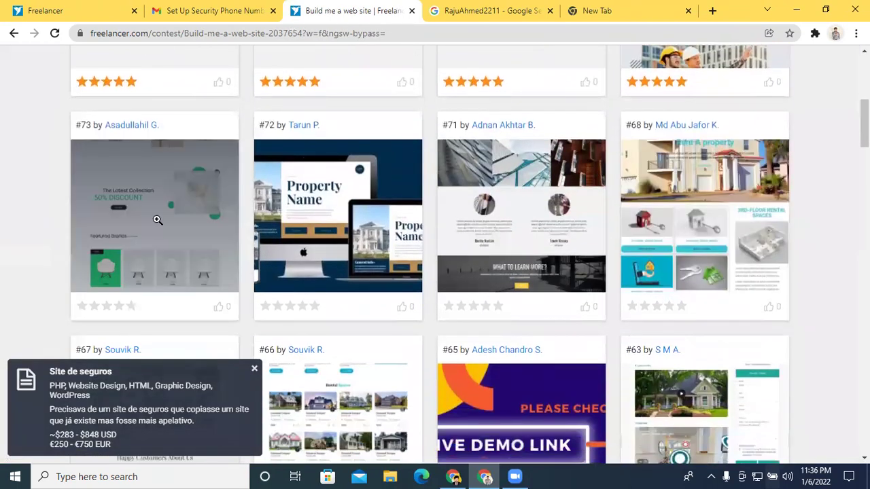
left_click(157, 220)
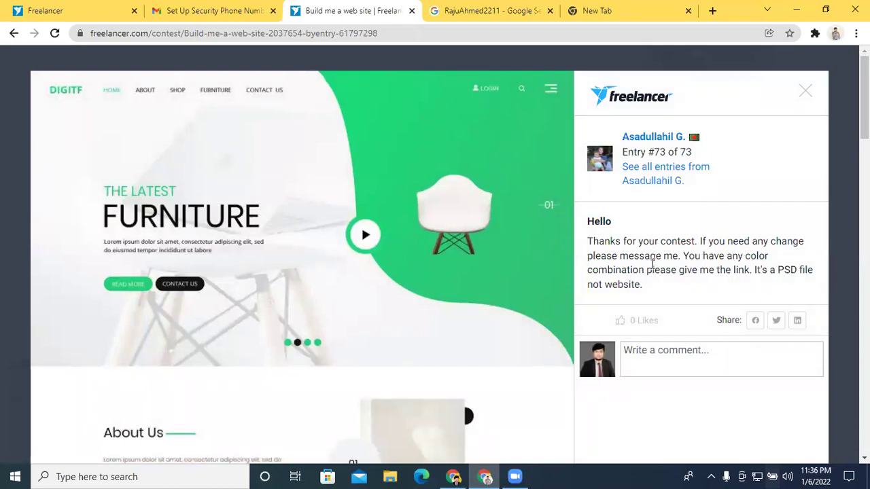
scroll(641, 265, "down", 5)
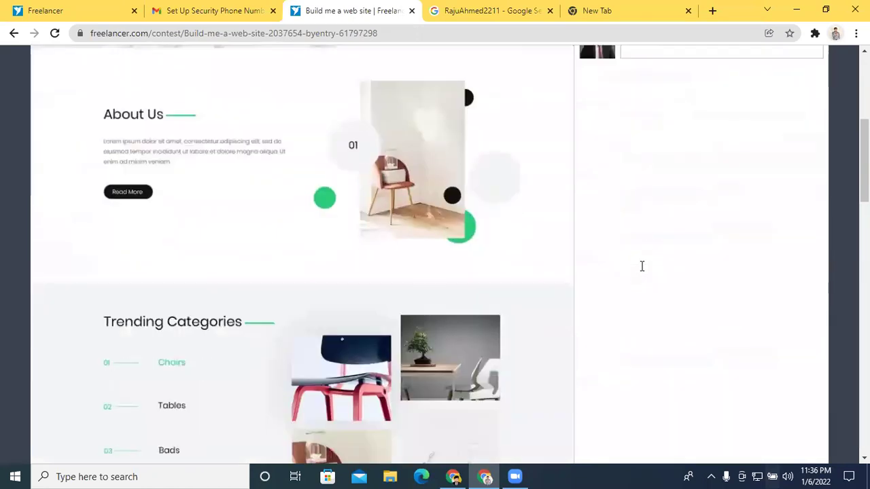
scroll(641, 267, "down", 3)
scroll(645, 272, "down", 11)
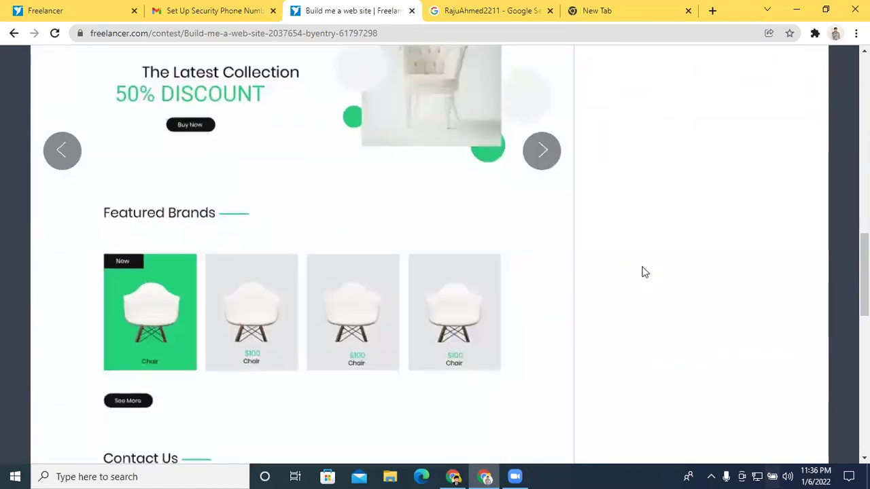
scroll(649, 281, "up", 12)
scroll(726, 230, "up", 8)
left_click(806, 91)
scroll(563, 262, "down", 5)
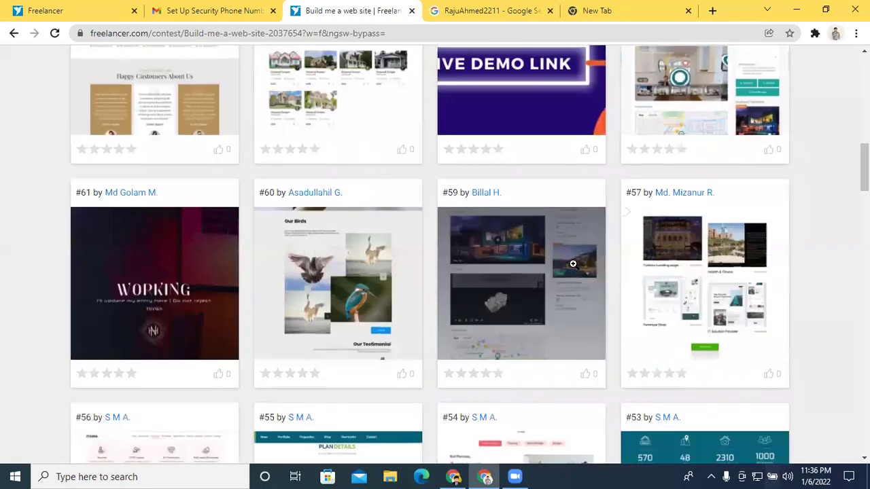
scroll(340, 227, "up", 3)
scroll(194, 207, "down", 3)
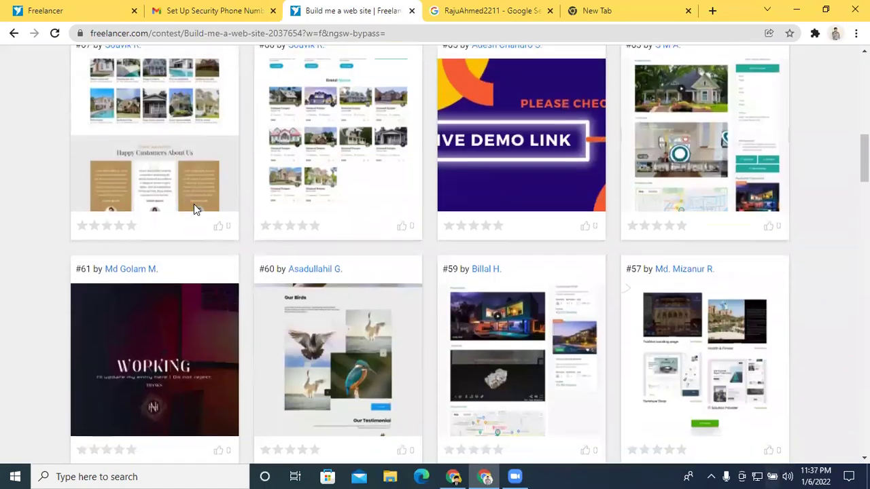
scroll(194, 208, "up", 10)
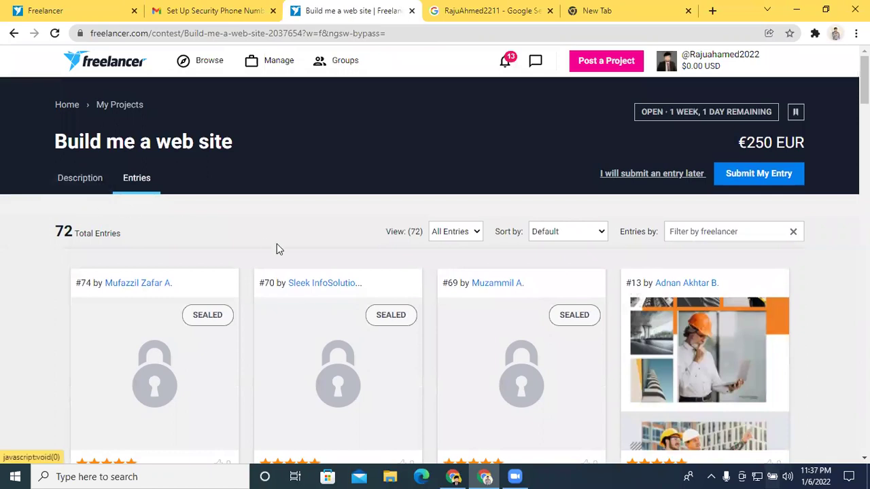
Highlight the #53 and #54 entry numbers, then scroll down to the Public Clarification Board.
scroll(362, 242, "down", 5)
scroll(361, 239, "down", 9)
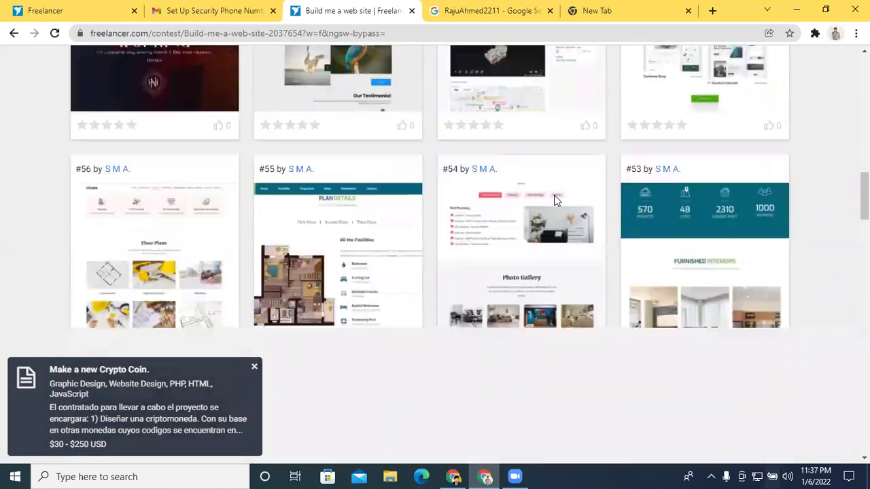
double_click(642, 163)
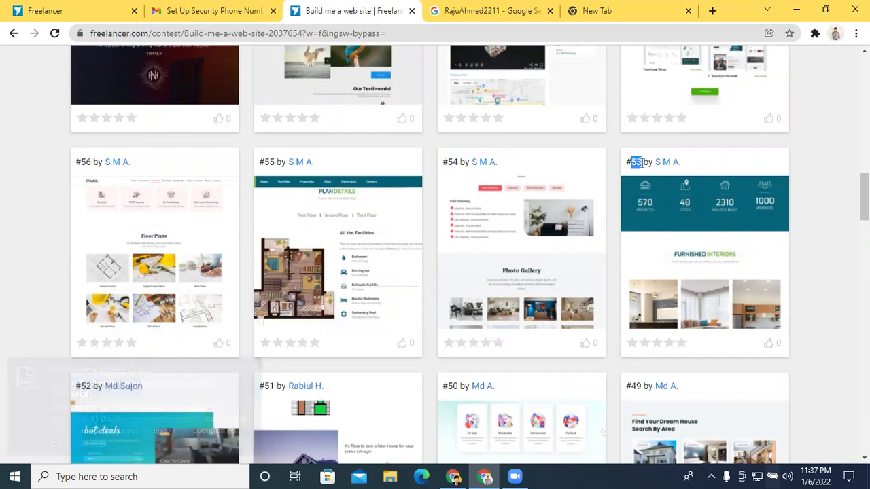
double_click(452, 162)
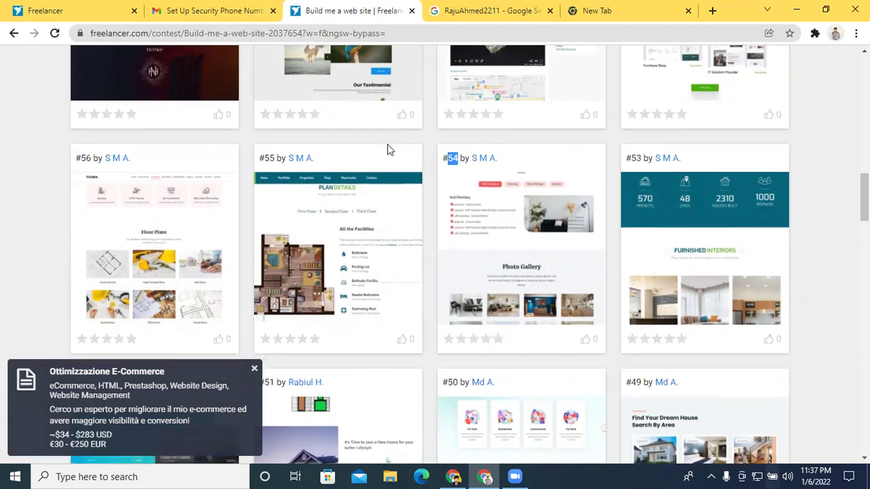
scroll(388, 148, "down", 5)
scroll(478, 265, "down", 2)
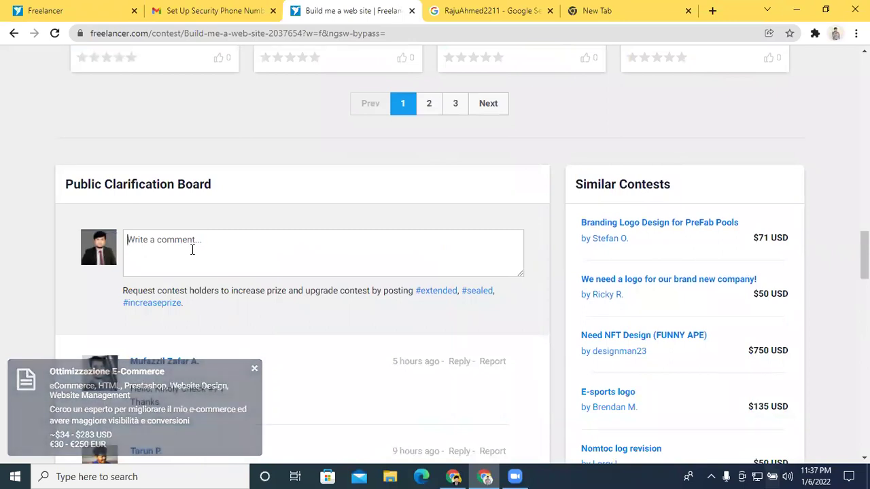
Begin the clarification comment with '#', clearing the stray '^' and '3' characters.
type("^")
key("BackSpace")
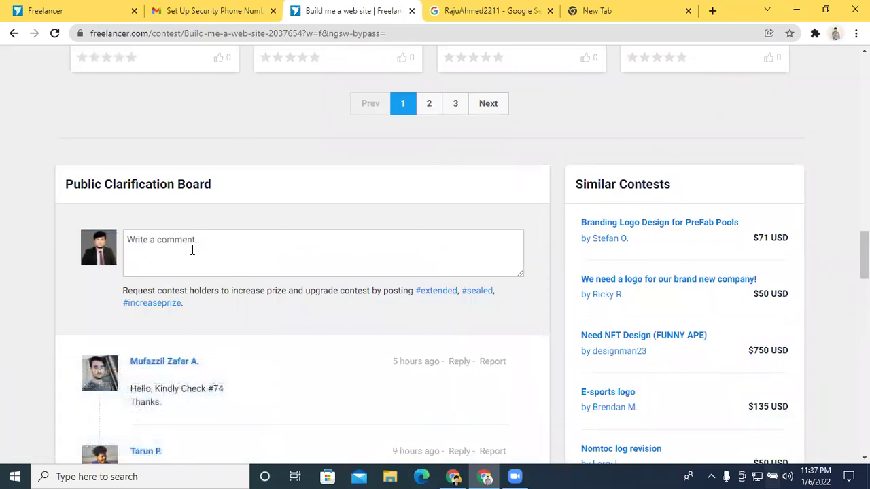
type("3")
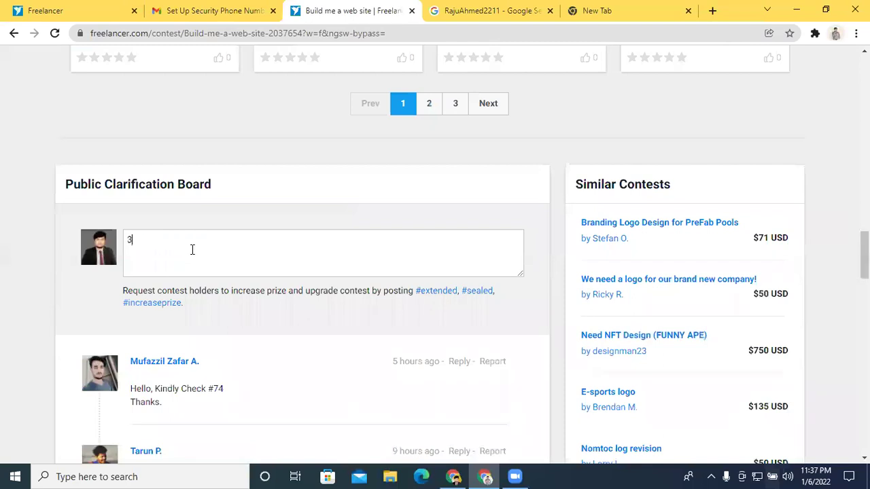
key("BackSpace")
type("#60")
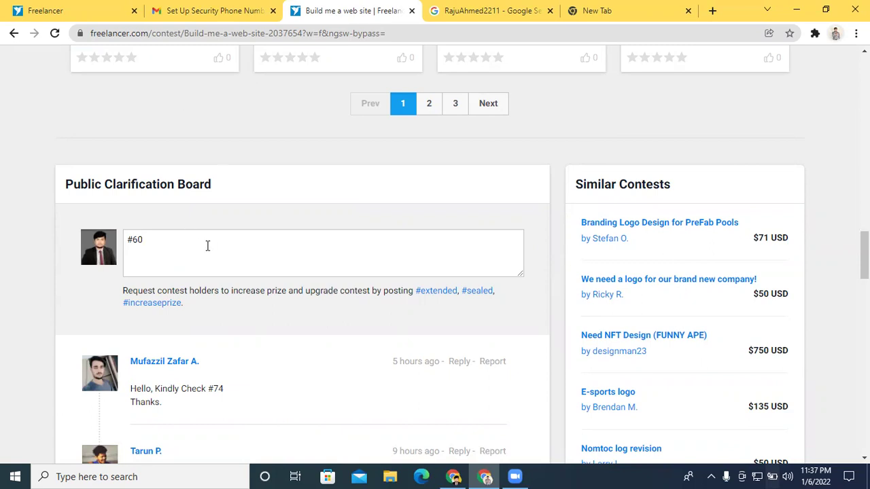
Look through the Manage and Browse menus in the top navigation bar.
scroll(211, 248, "up", 20)
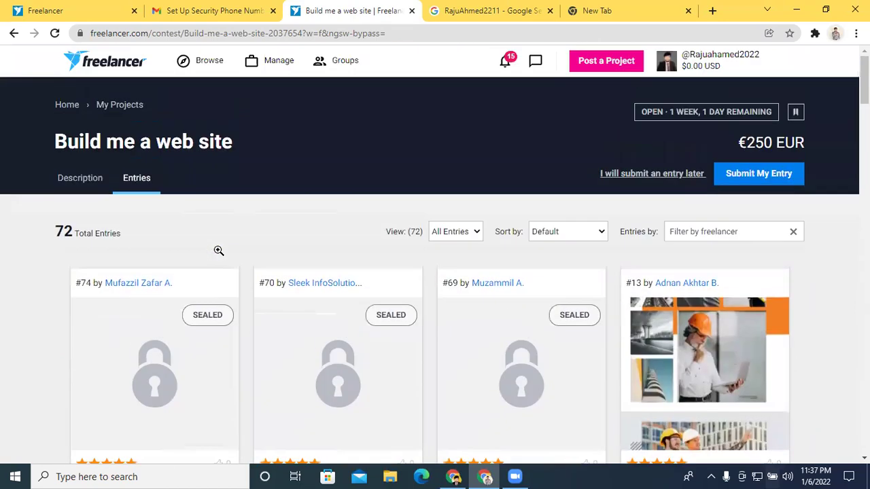
scroll(467, 231, "down", 8)
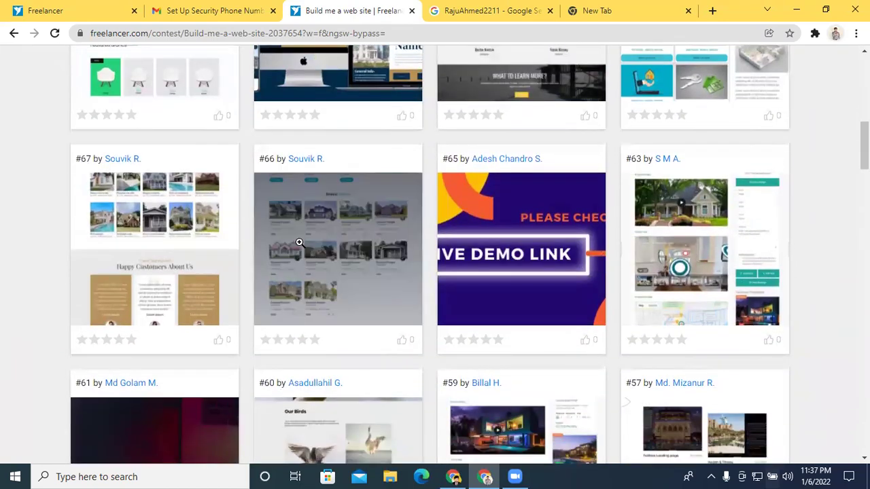
scroll(415, 287, "up", 8)
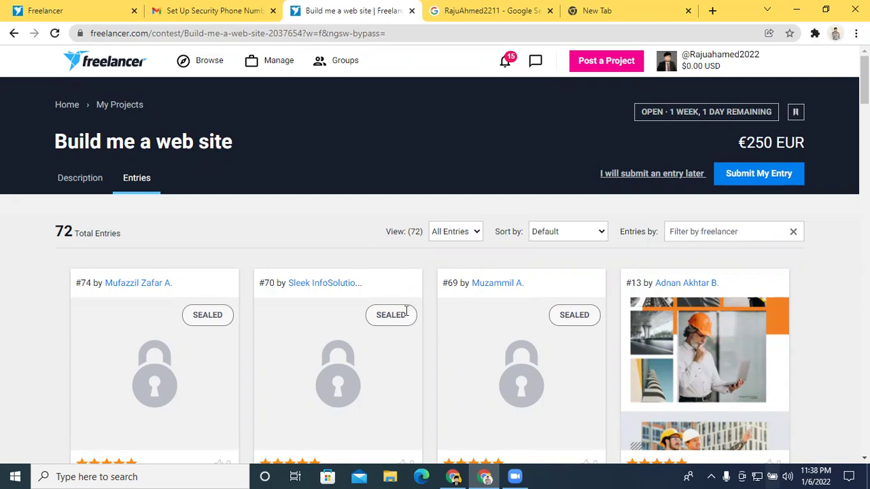
scroll(456, 291, "down", 1)
scroll(459, 299, "down", 1)
scroll(462, 299, "up", 2)
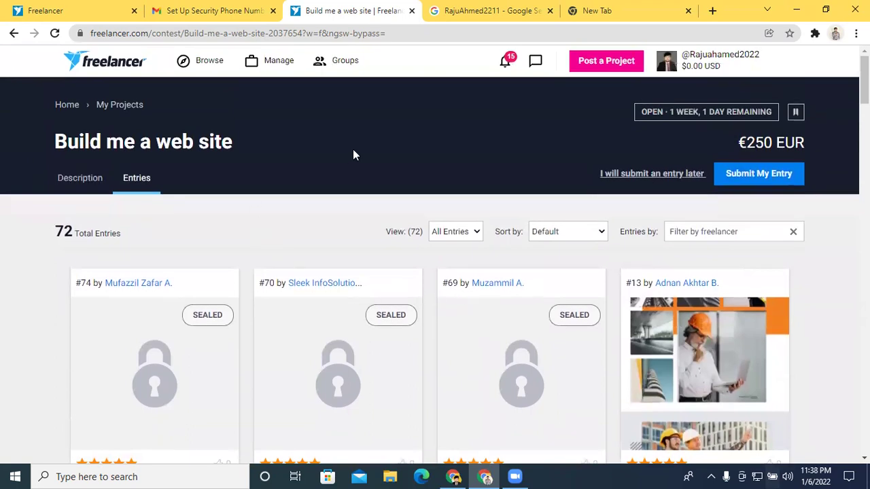
left_click(289, 63)
left_click(211, 62)
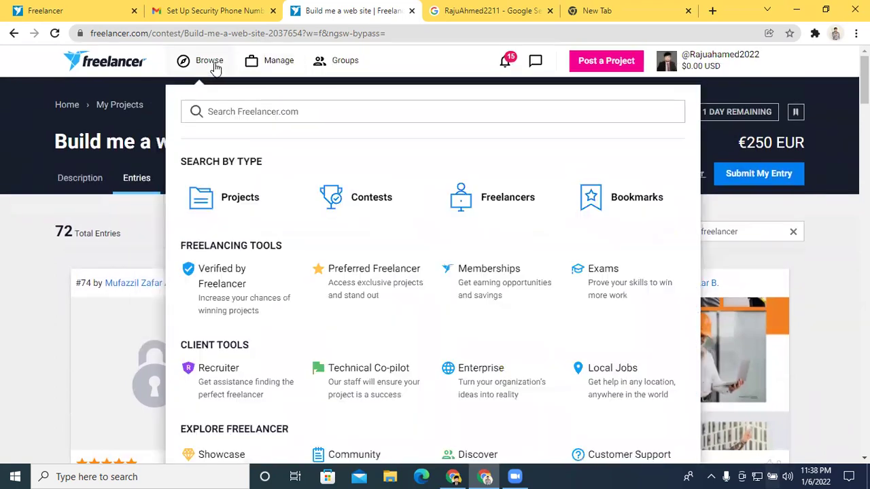
left_click(212, 64)
left_click(218, 62)
Open the 'Make a new Crypto Coin.' project from the bell's Recent Updates list.
left_click(246, 62)
left_click(201, 68)
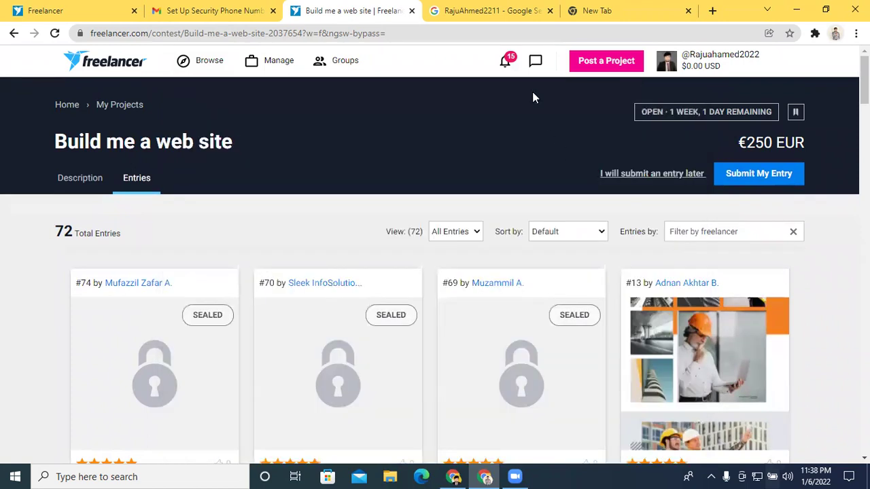
left_click(506, 63)
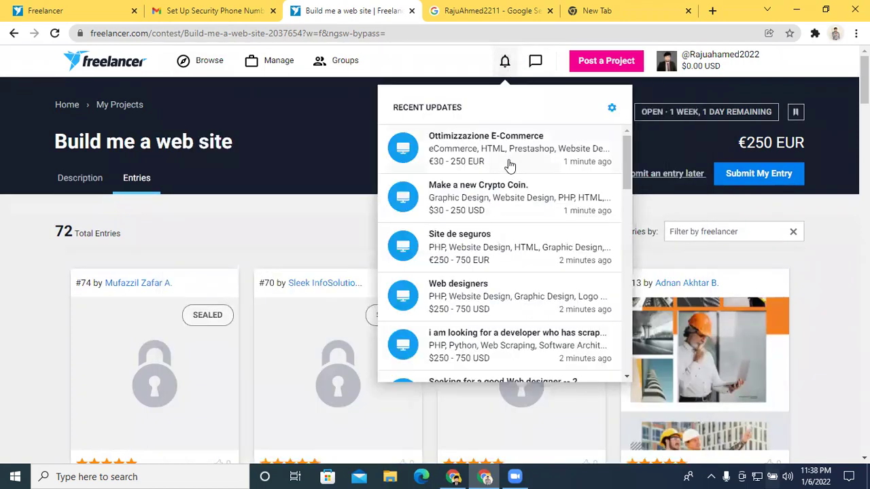
left_click(498, 211)
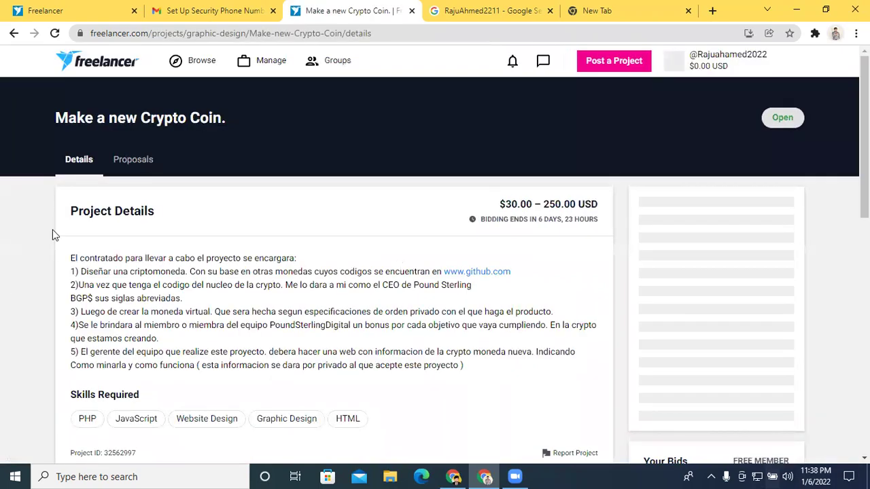
List the project's four bids ($63.00–244.00) and expand the last bid's full proposal.
left_click(140, 164)
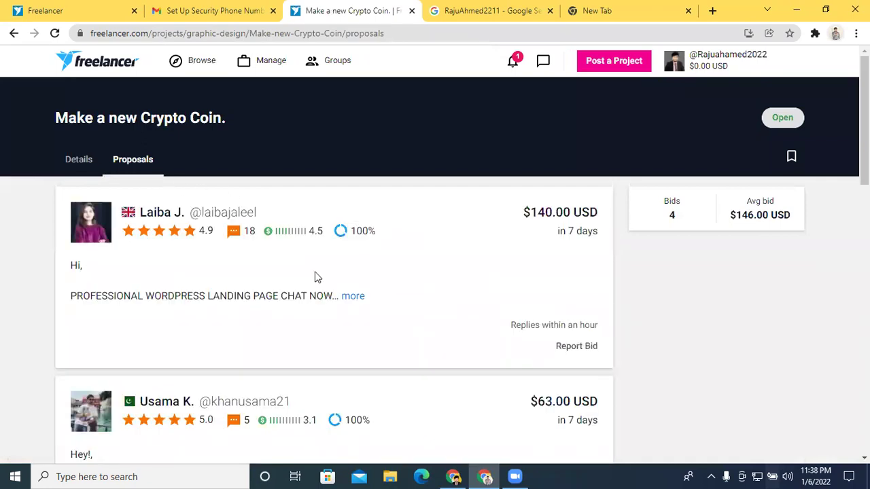
scroll(347, 296, "down", 4)
scroll(182, 248, "down", 5)
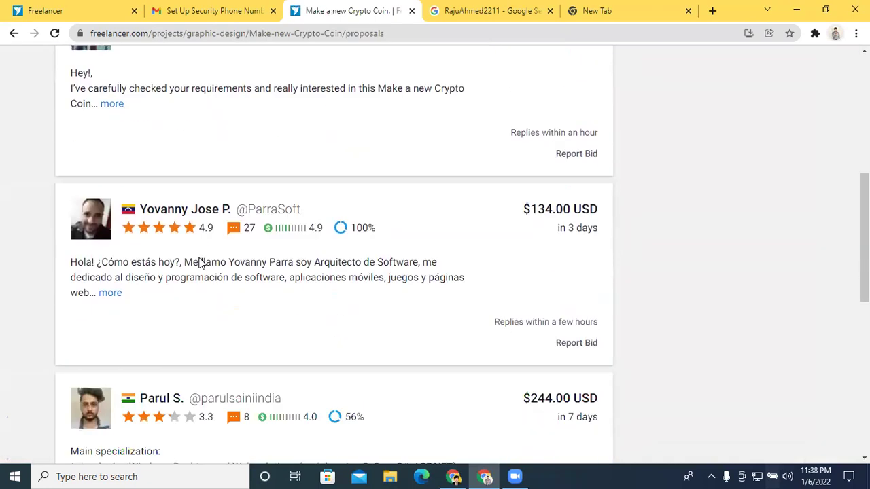
scroll(159, 240, "up", 3)
scroll(329, 258, "down", 3)
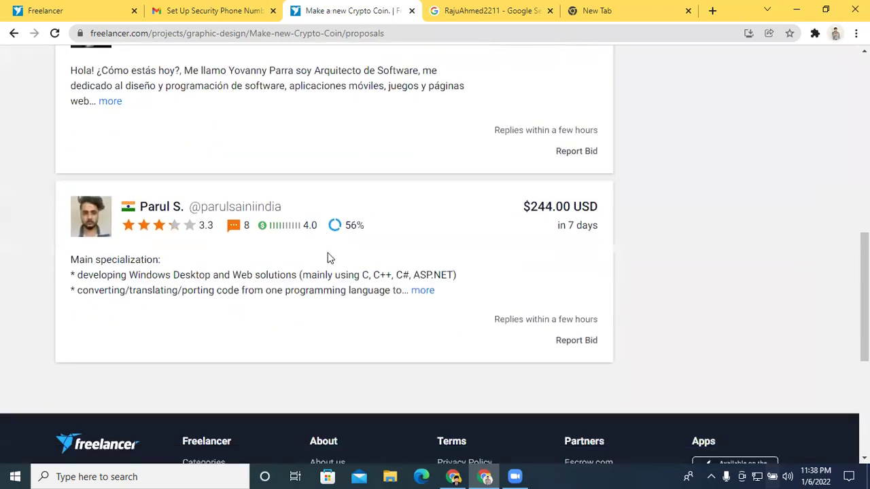
left_click(422, 291)
scroll(424, 289, "down", 3)
scroll(364, 286, "up", 2)
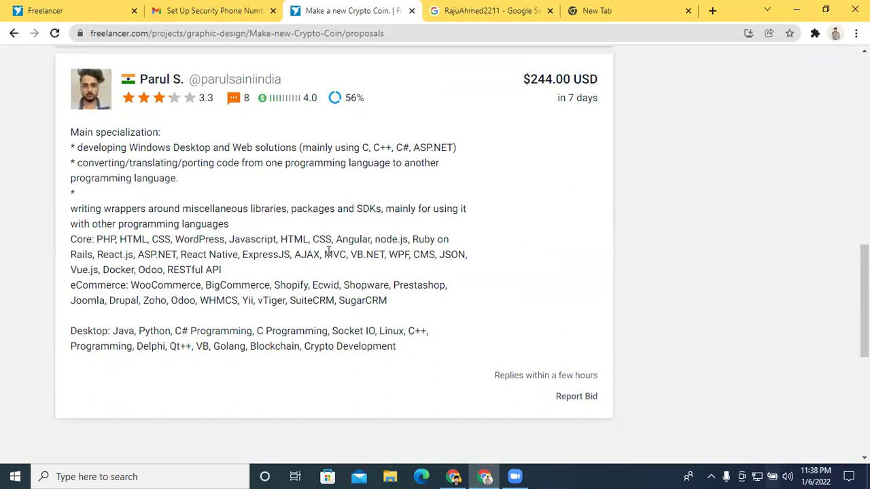
scroll(252, 182, "up", 15)
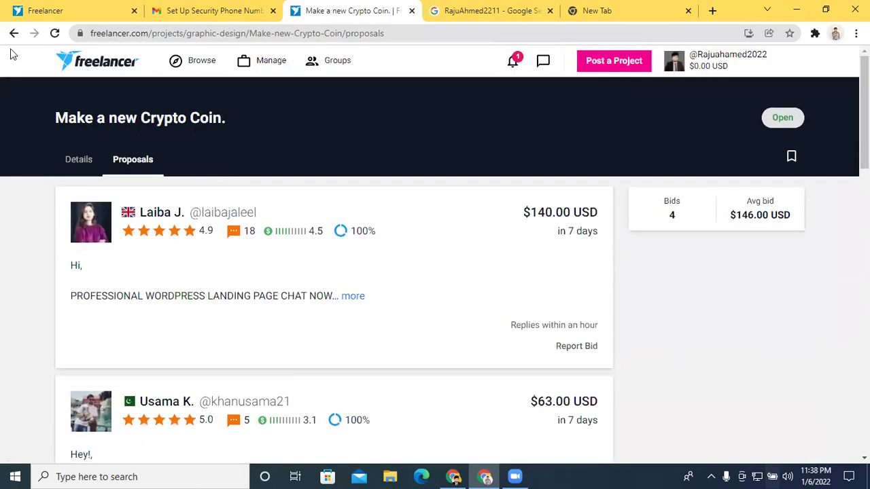
left_click(543, 61)
left_click(513, 61)
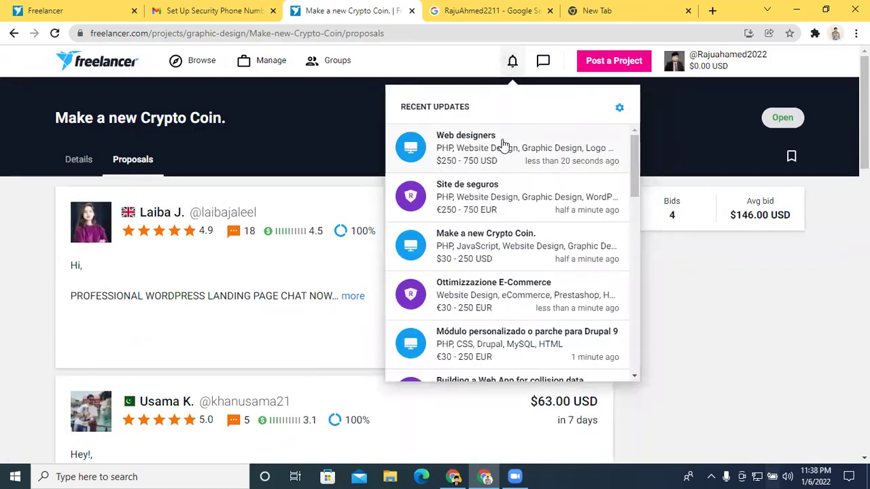
Open the Web designers project's proposals and expand the second bid's full text.
left_click(501, 143)
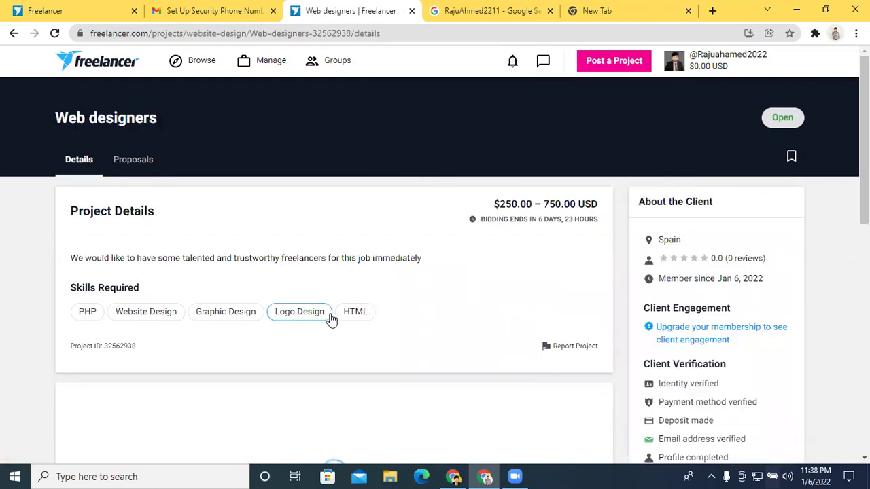
left_click(136, 162)
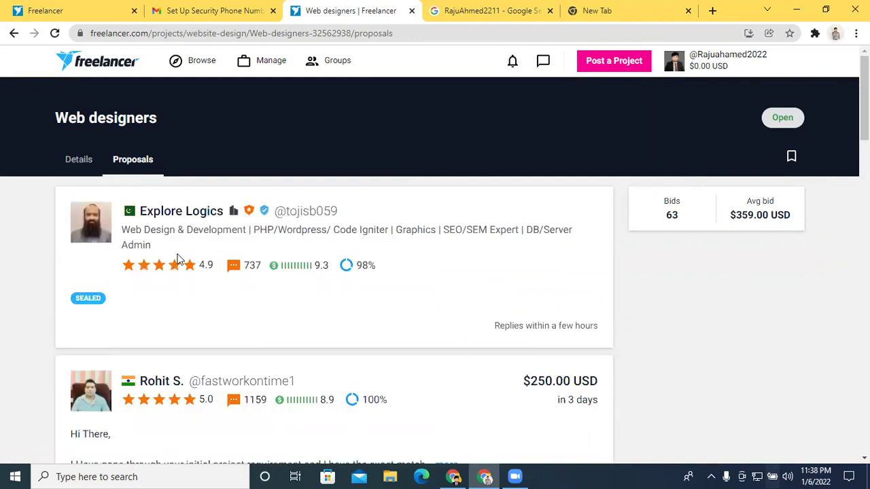
scroll(330, 229, "down", 2)
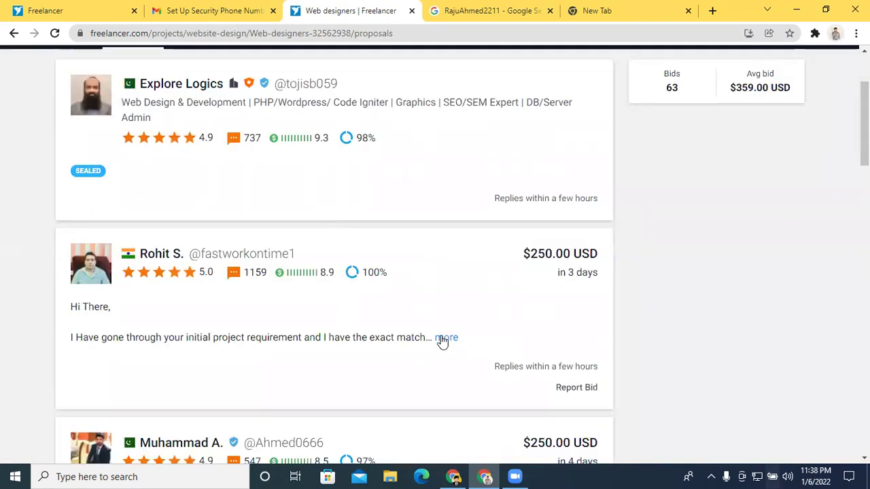
left_click(446, 337)
scroll(360, 321, "down", 3)
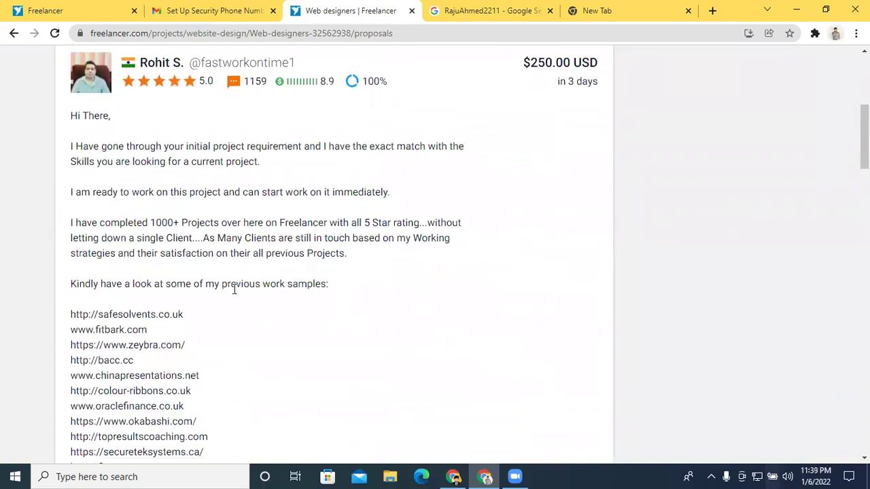
scroll(233, 288, "down", 3)
Expand the third bid's proposal with links and select its first two paragraphs.
left_click_drag(198, 324, 72, 109)
scroll(211, 195, "down", 3)
scroll(211, 198, "down", 1)
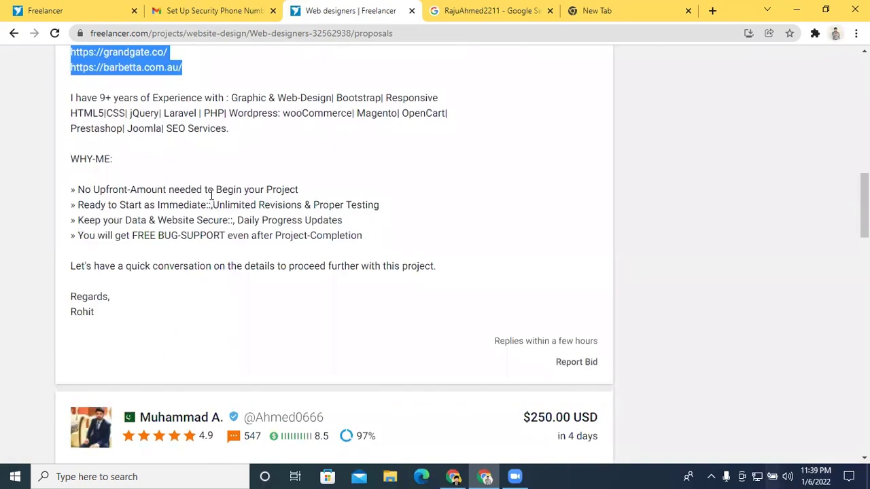
scroll(211, 198, "down", 2)
scroll(210, 202, "down", 3)
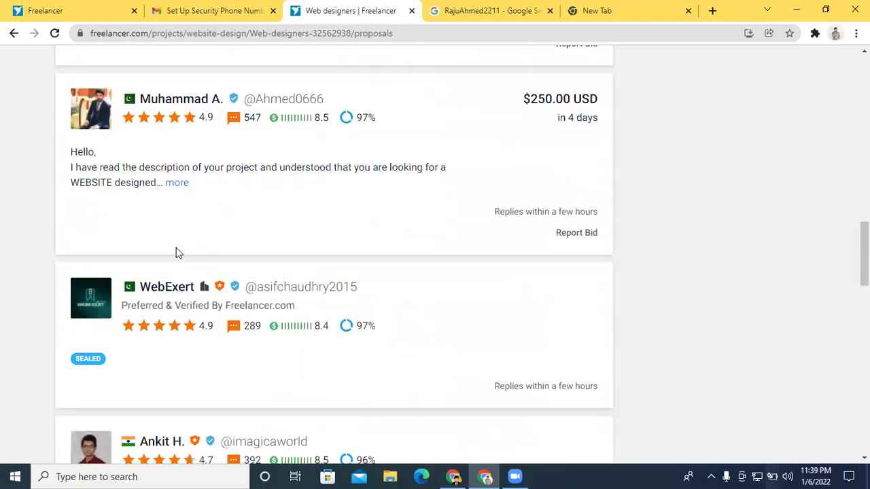
left_click(176, 184)
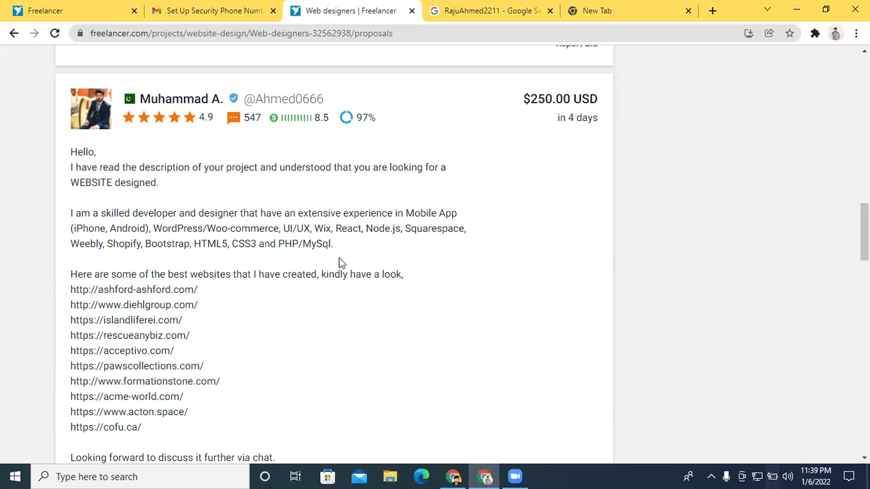
left_click_drag(333, 244, 70, 168)
Expand the Creative Designers Team bid and the following bid's full proposals.
scroll(323, 234, "down", 8)
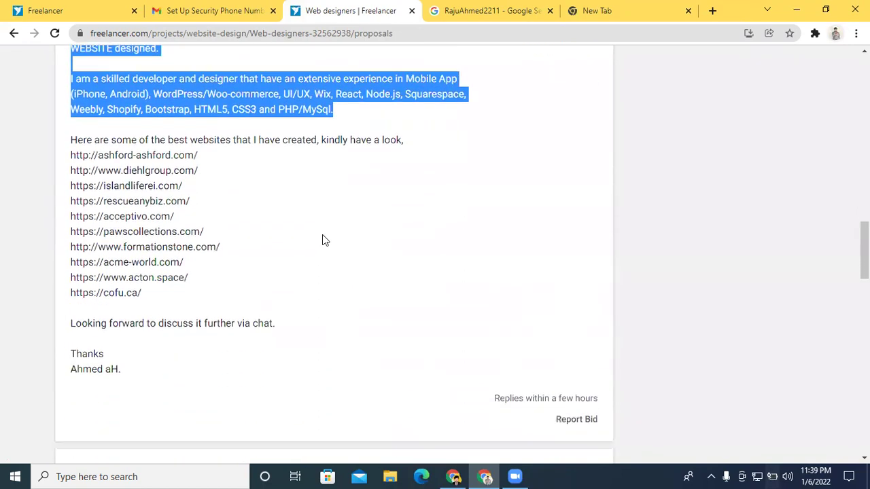
scroll(323, 236, "down", 4)
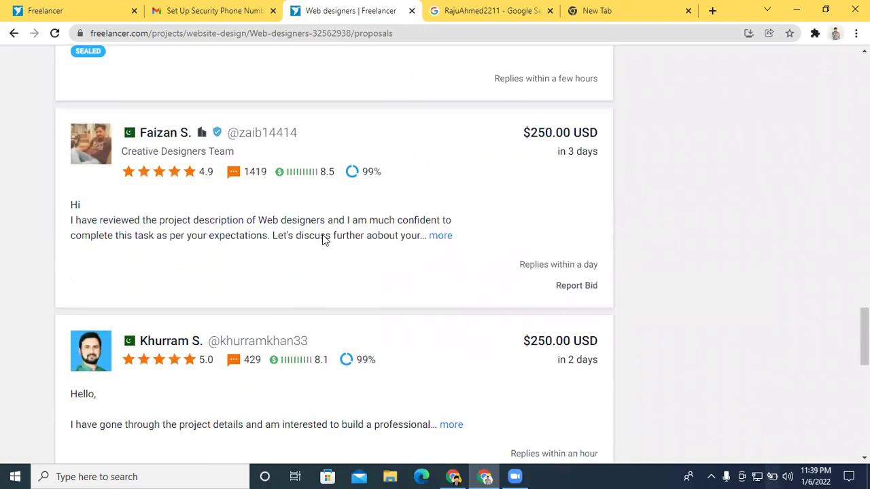
left_click(441, 235)
scroll(441, 233, "down", 4)
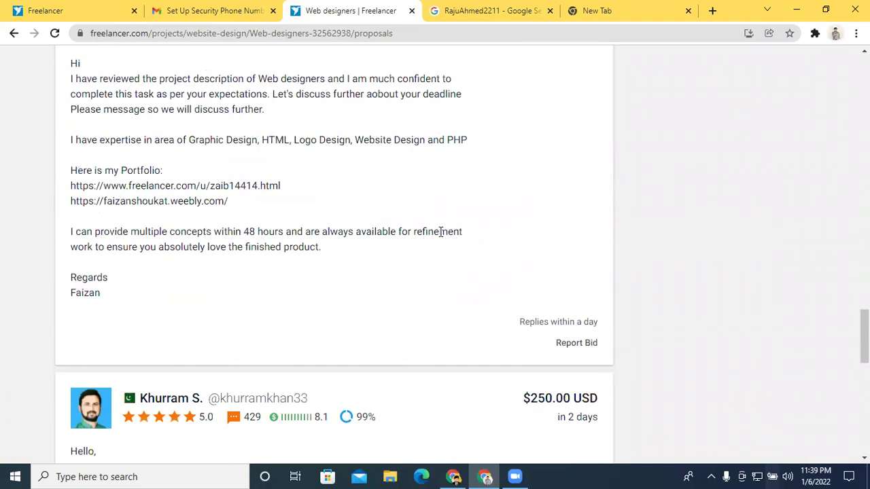
left_click(451, 368)
Expand the $500.00 USD bid's full proposal, then return to the list's top.
scroll(455, 331, "down", 3)
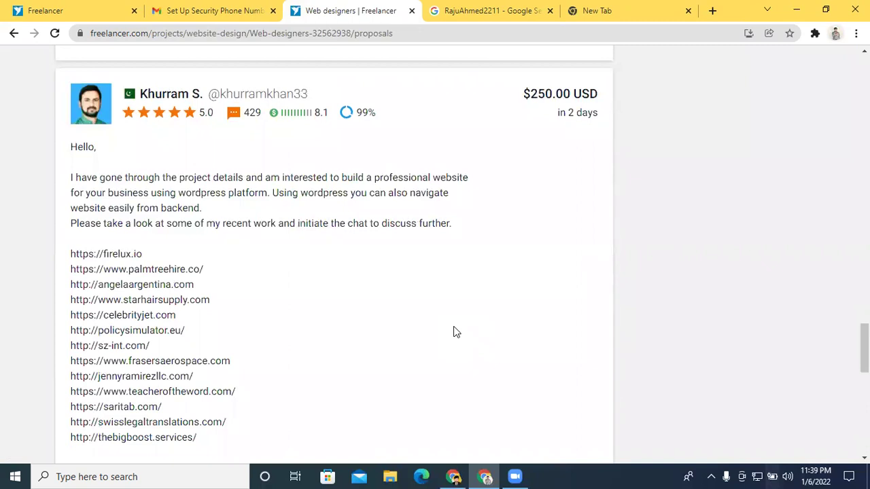
scroll(454, 329, "down", 5)
scroll(442, 323, "down", 1)
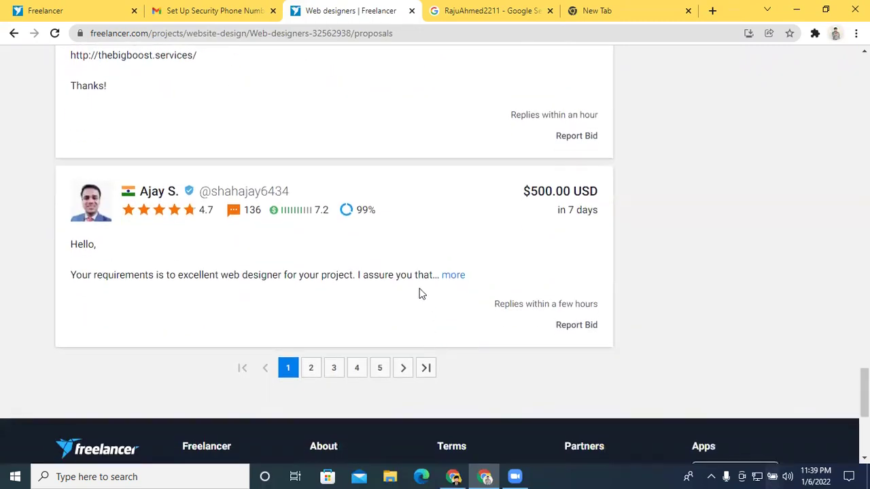
left_click(451, 275)
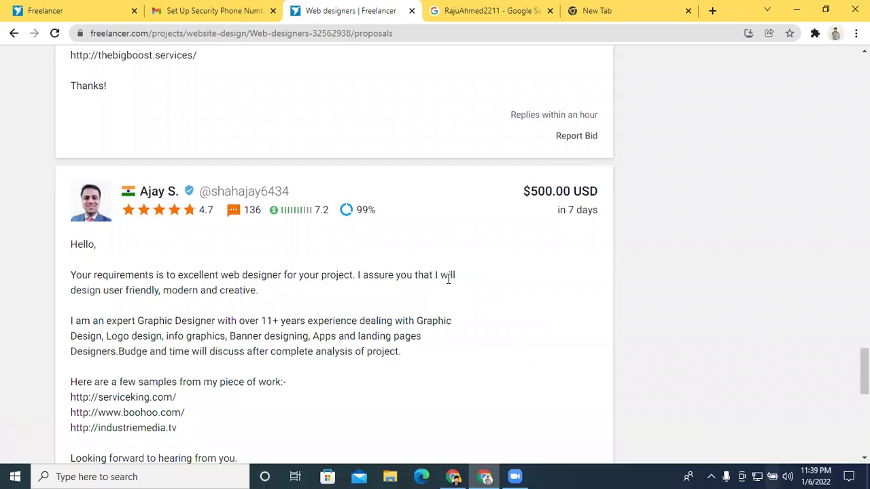
scroll(448, 279, "up", 15)
scroll(448, 284, "up", 15)
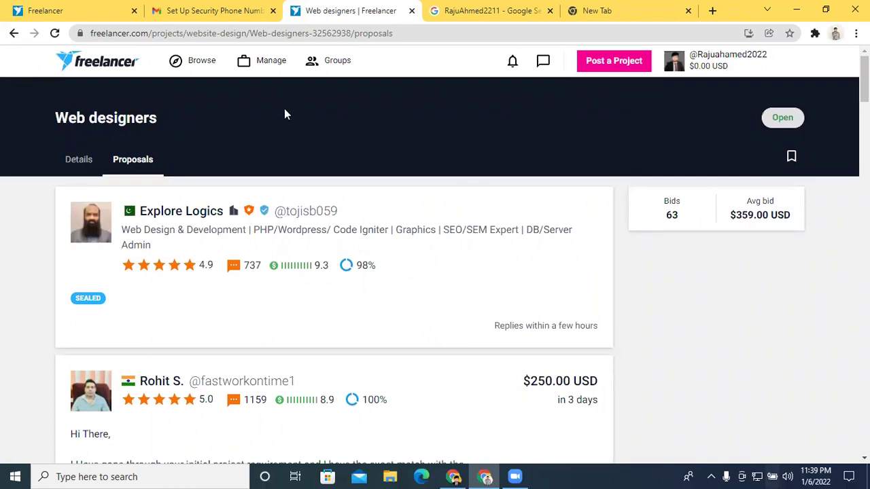
Glance at the messages and account menus, then view the recommended Groups feed.
left_click(542, 63)
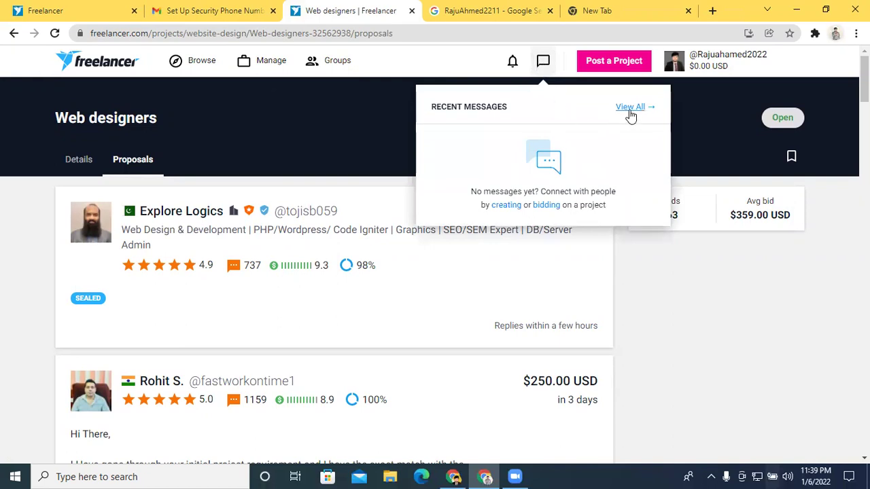
left_click(757, 59)
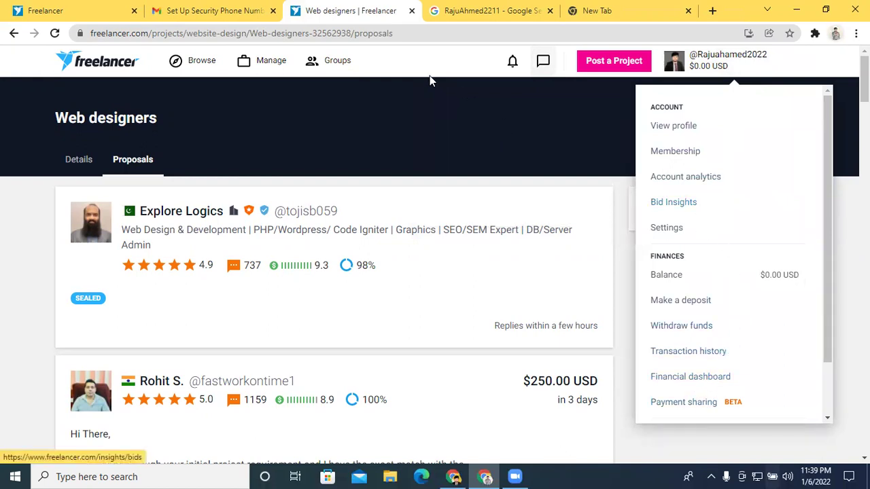
left_click(334, 68)
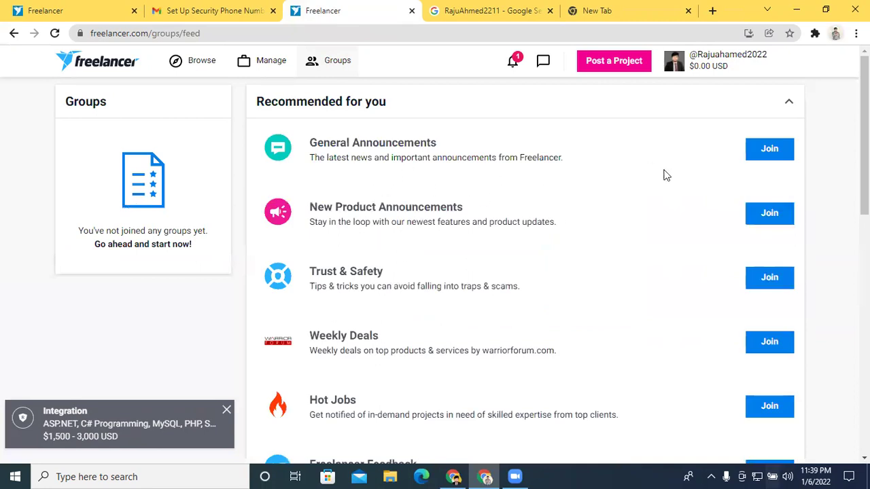
scroll(516, 255, "down", 2)
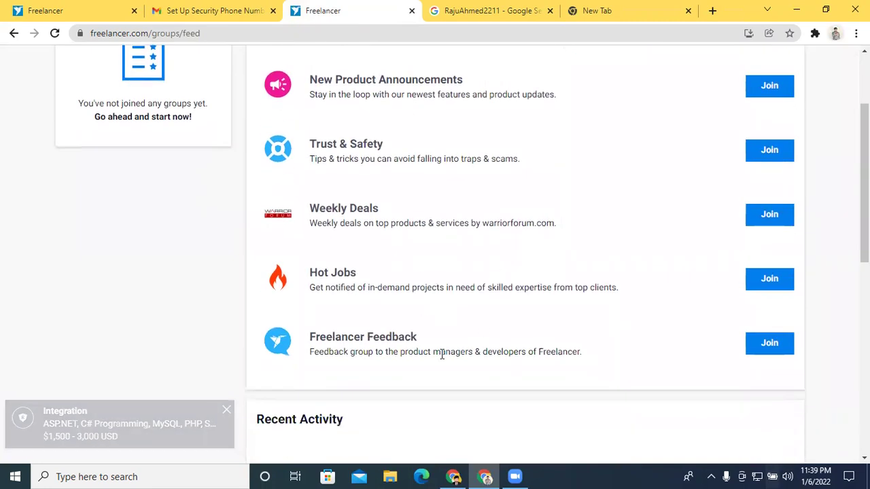
scroll(526, 285, "up", 2)
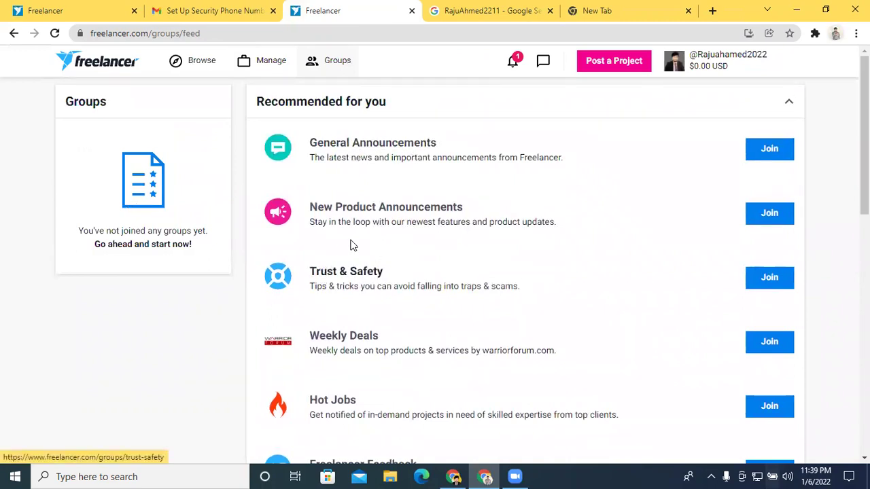
Browse the Projects listings, 2925 results sorted by Latest.
left_click(272, 63)
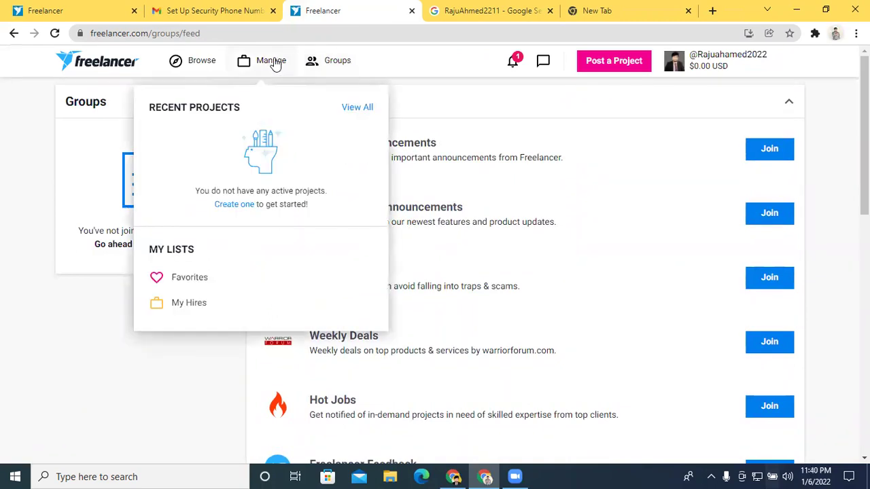
left_click(197, 75)
left_click(233, 72)
left_click(219, 72)
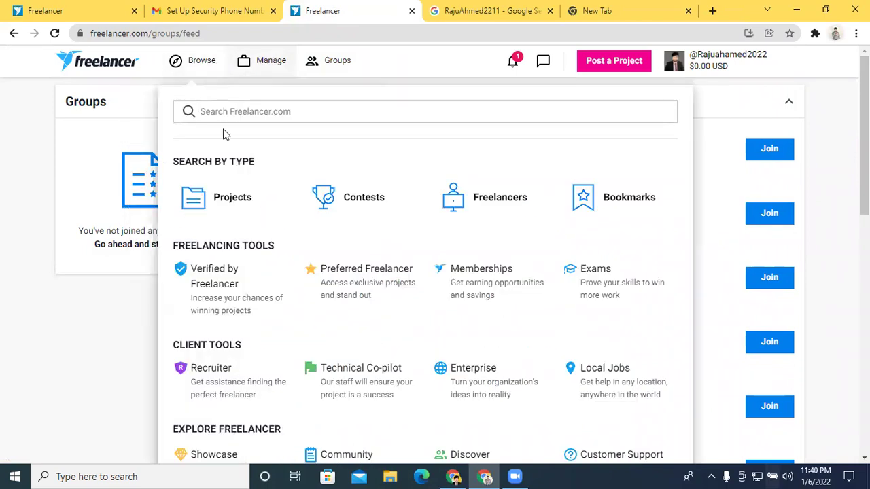
left_click(225, 202)
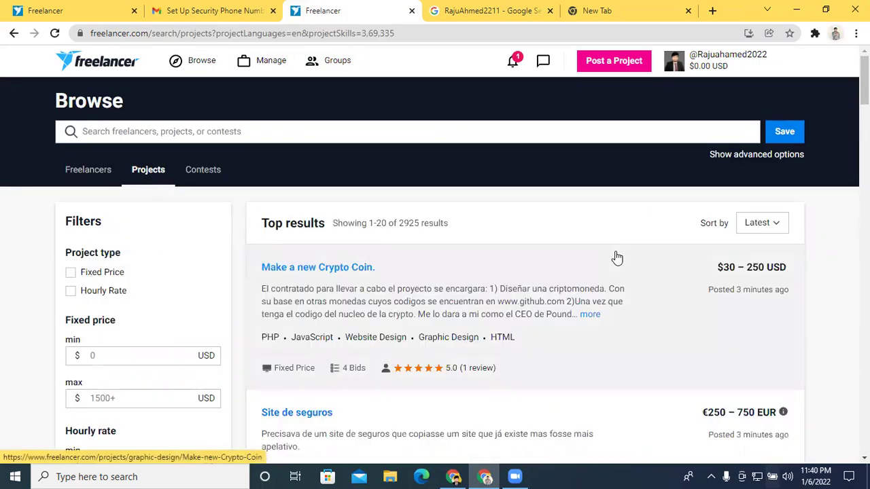
Switch from the project listings to the Contests listings, 32 results.
scroll(574, 319, "down", 8)
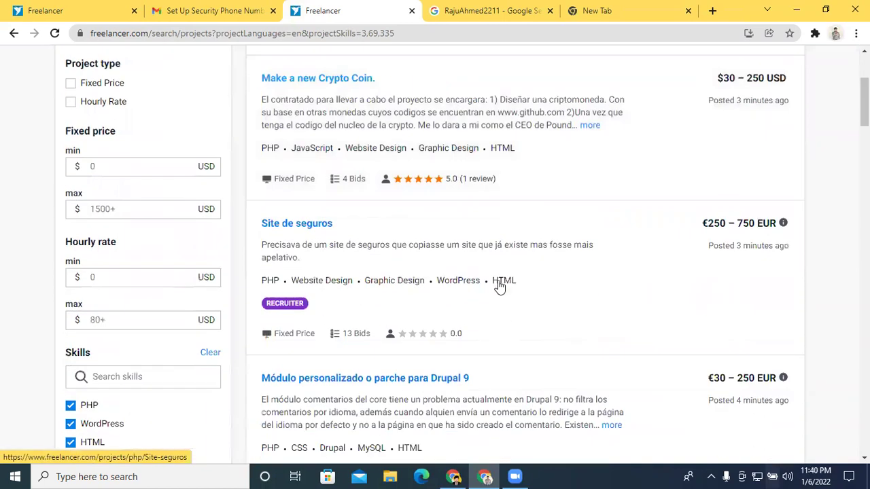
scroll(690, 246, "up", 8)
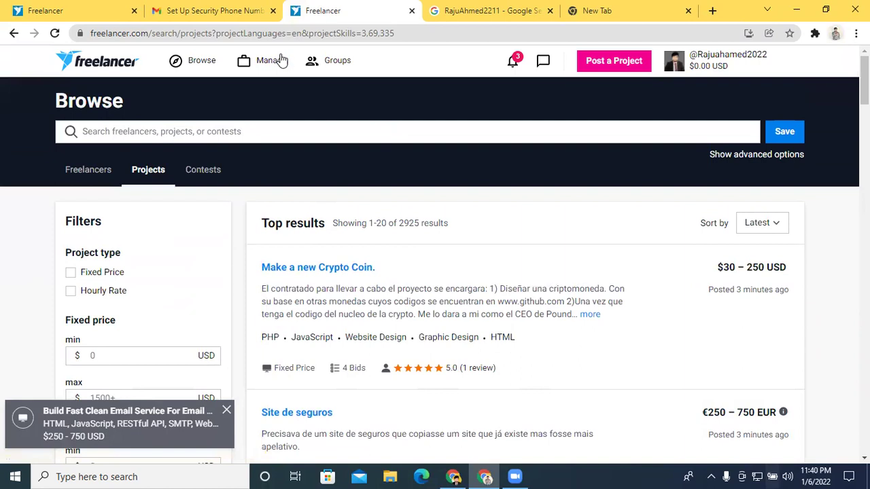
left_click(267, 63)
left_click(202, 62)
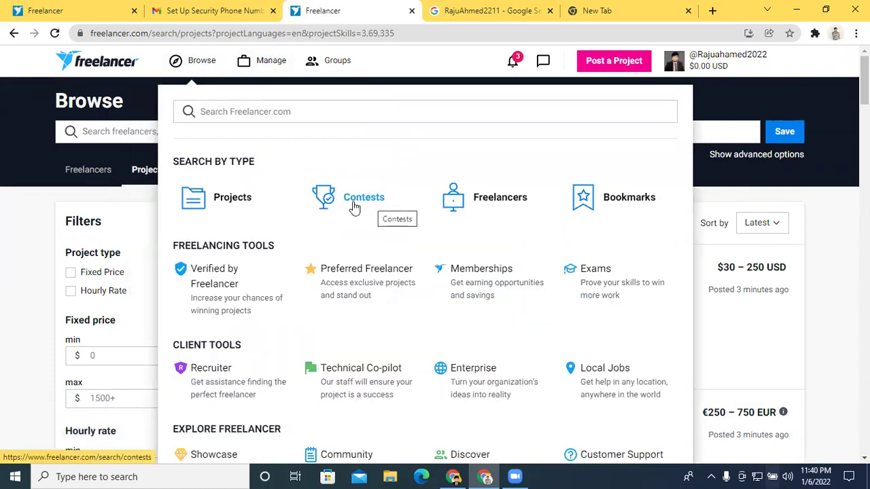
left_click(352, 202)
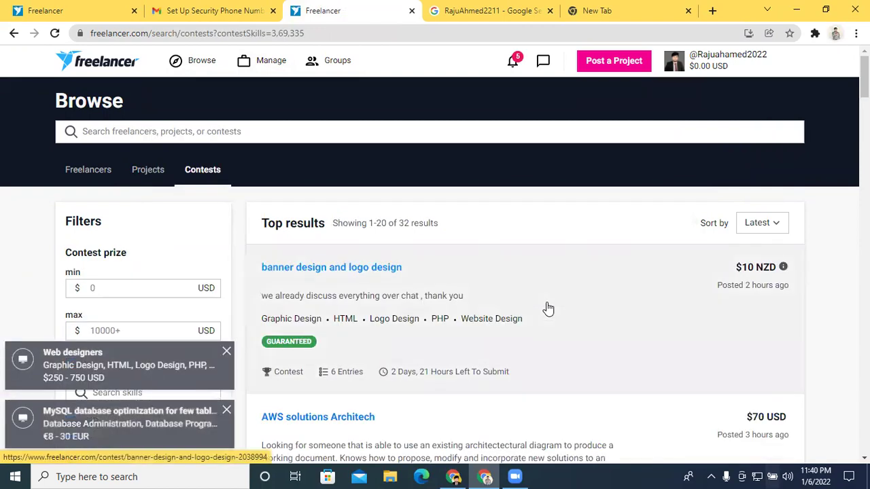
Open the $10 NZD 'banner design and logo design' contest and choose Post a Contest like this.
left_click(466, 278)
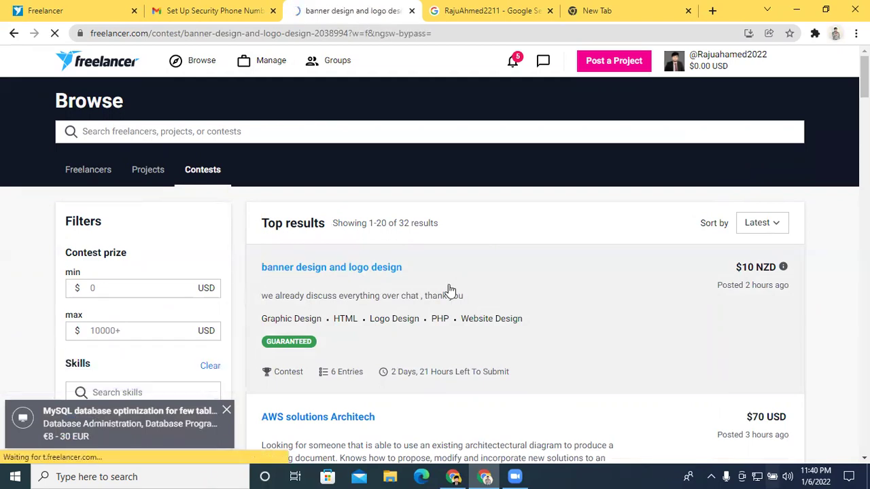
scroll(448, 287, "down", 5)
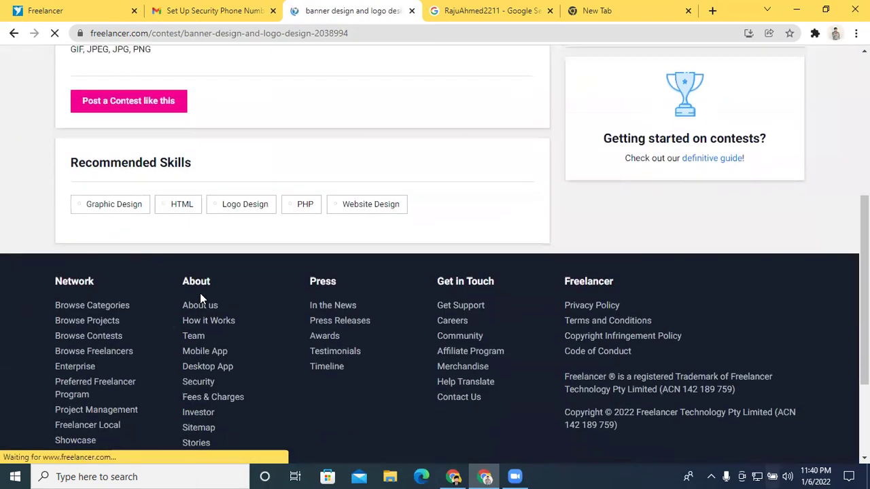
scroll(199, 293, "up", 3)
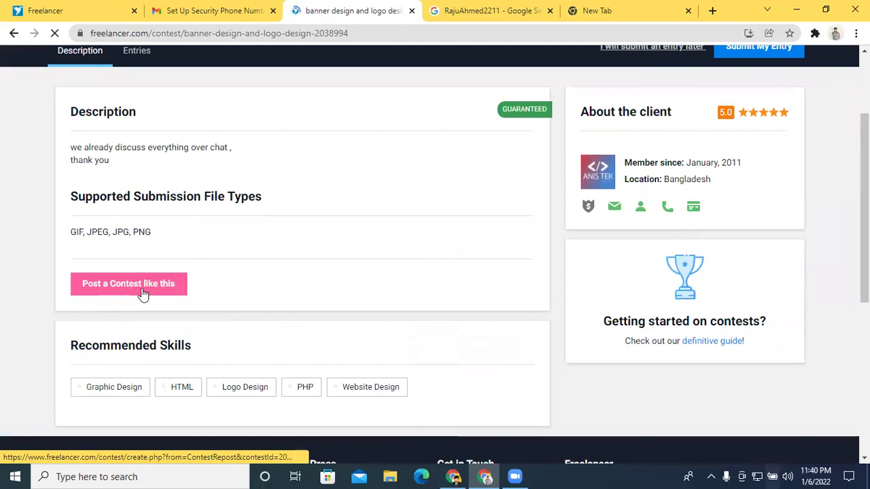
left_click(142, 294)
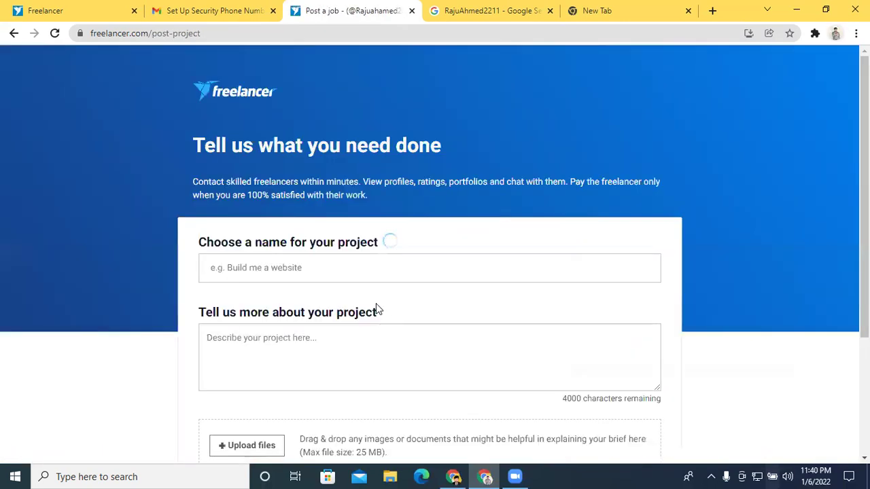
Look over the empty 'Tell us what you need done' form, then head back to the dashboard.
scroll(378, 311, "down", 3)
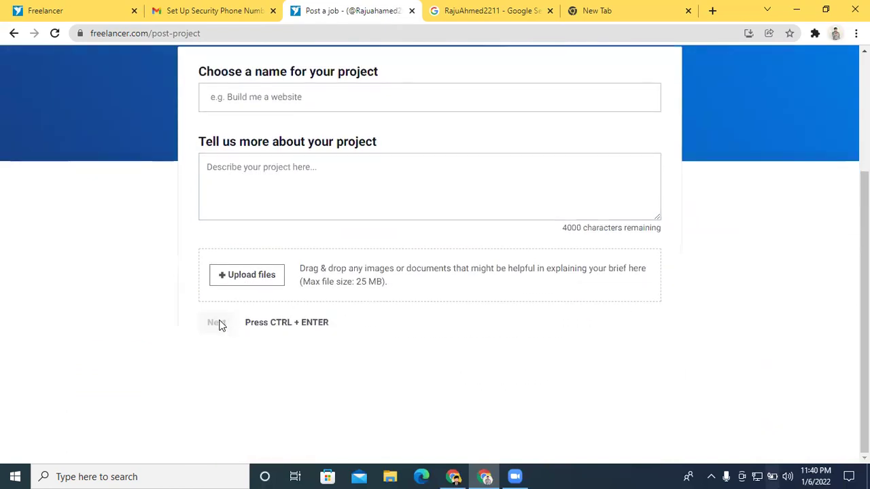
left_click(321, 99)
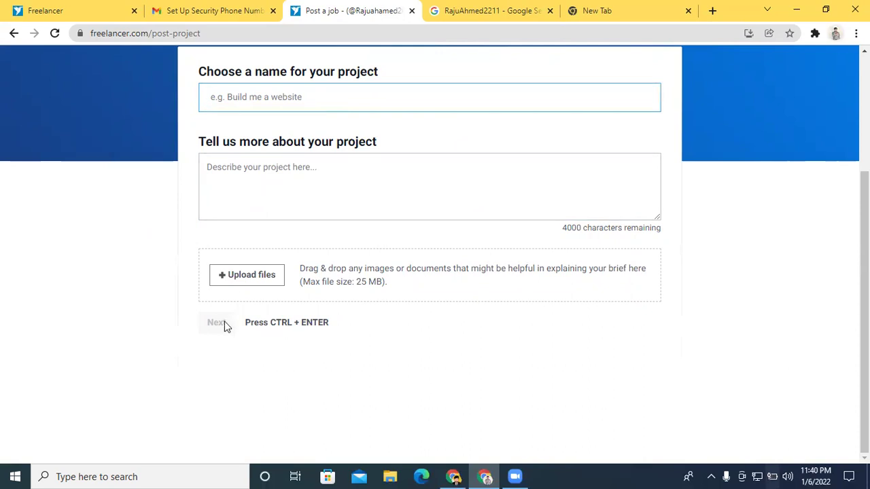
scroll(465, 301, "up", 2)
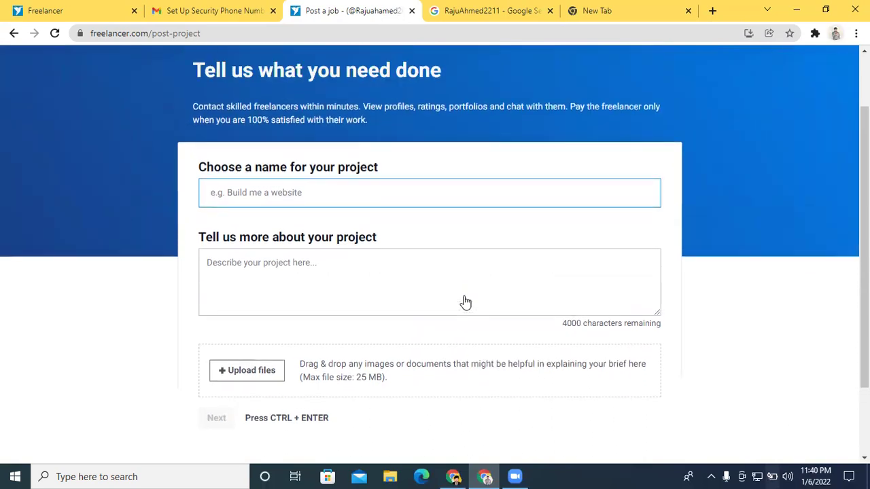
scroll(466, 302, "up", 1)
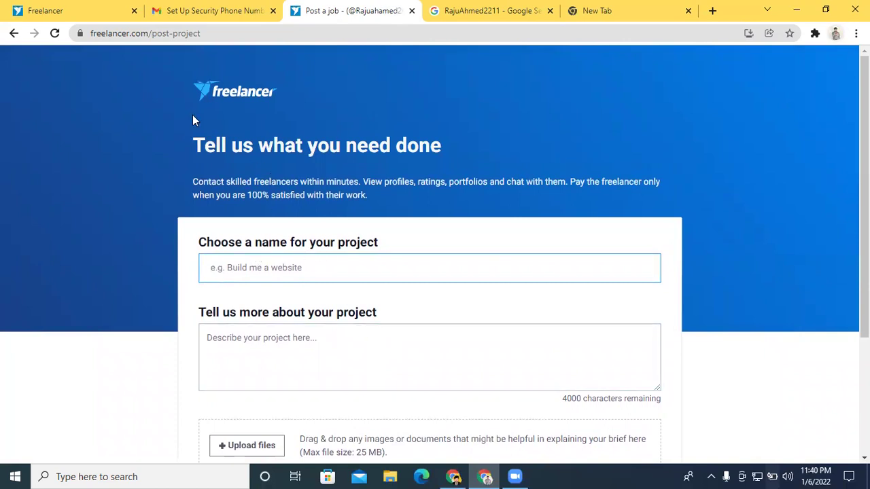
left_click(10, 33)
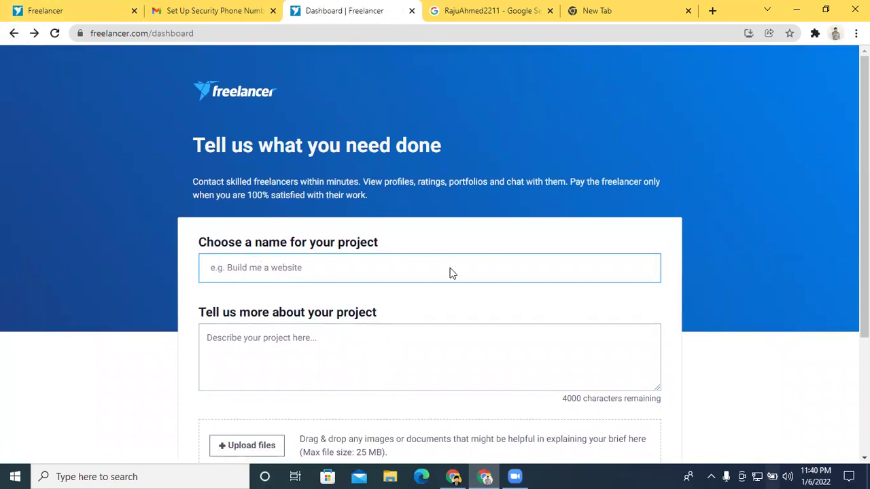